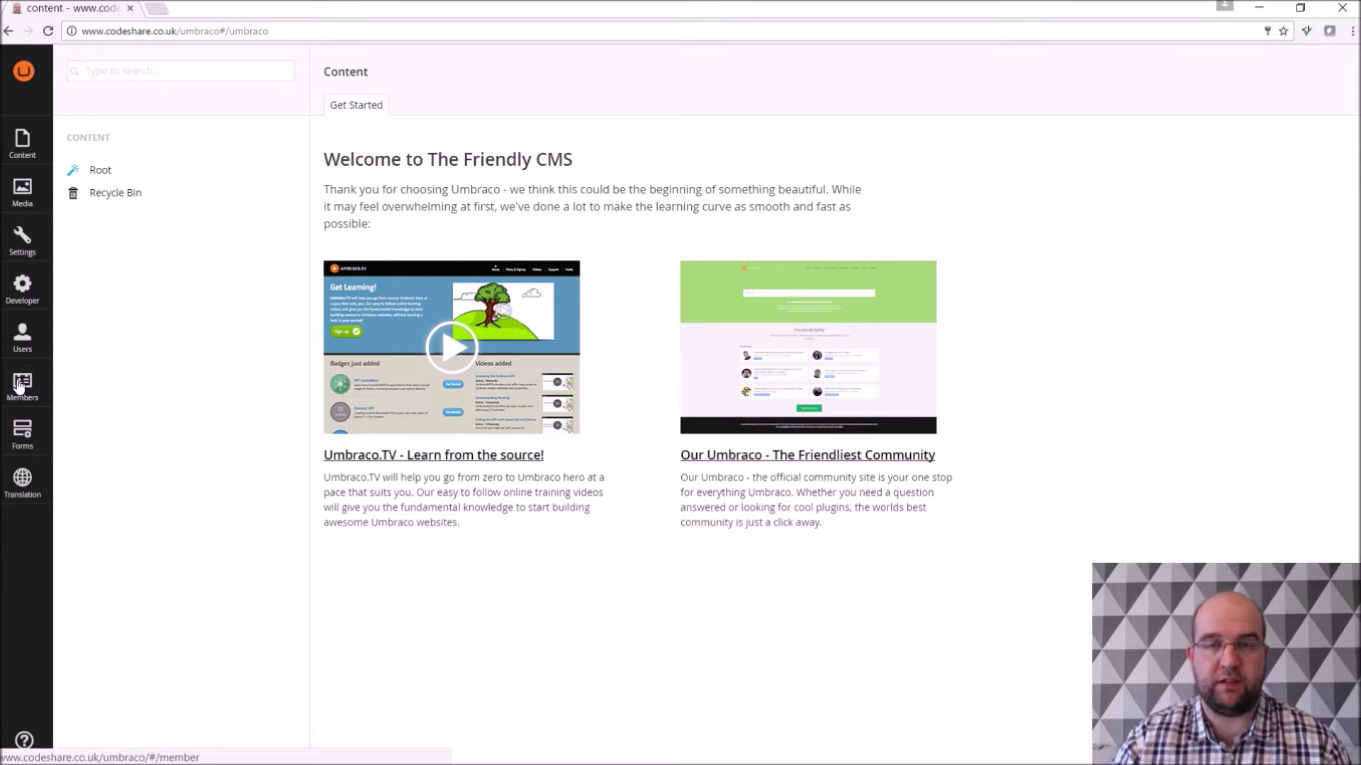
Expand the content tree under Root to reveal Home and Shared Content
left_click(60, 172)
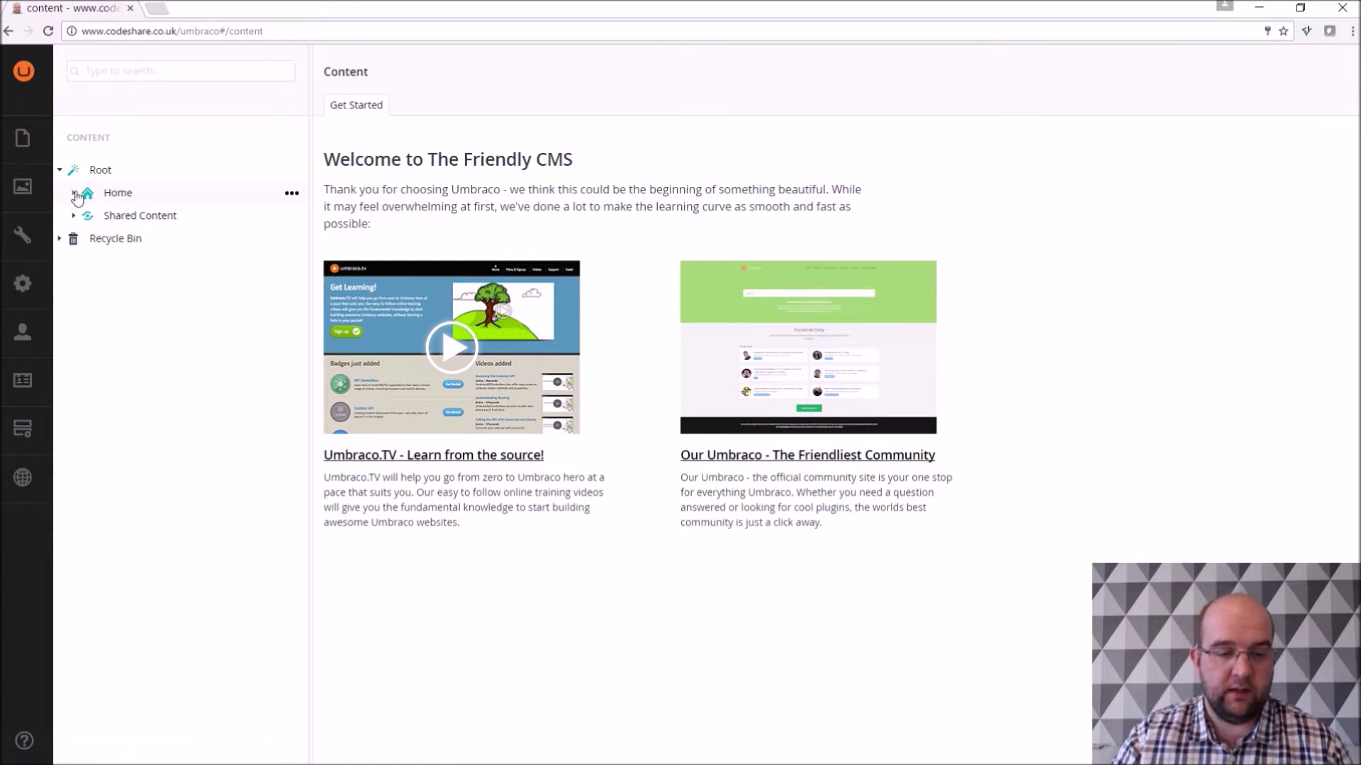
Open the Home page and browse its SEO, General Properties and Properties tabs, ending on SEO
left_click(117, 193)
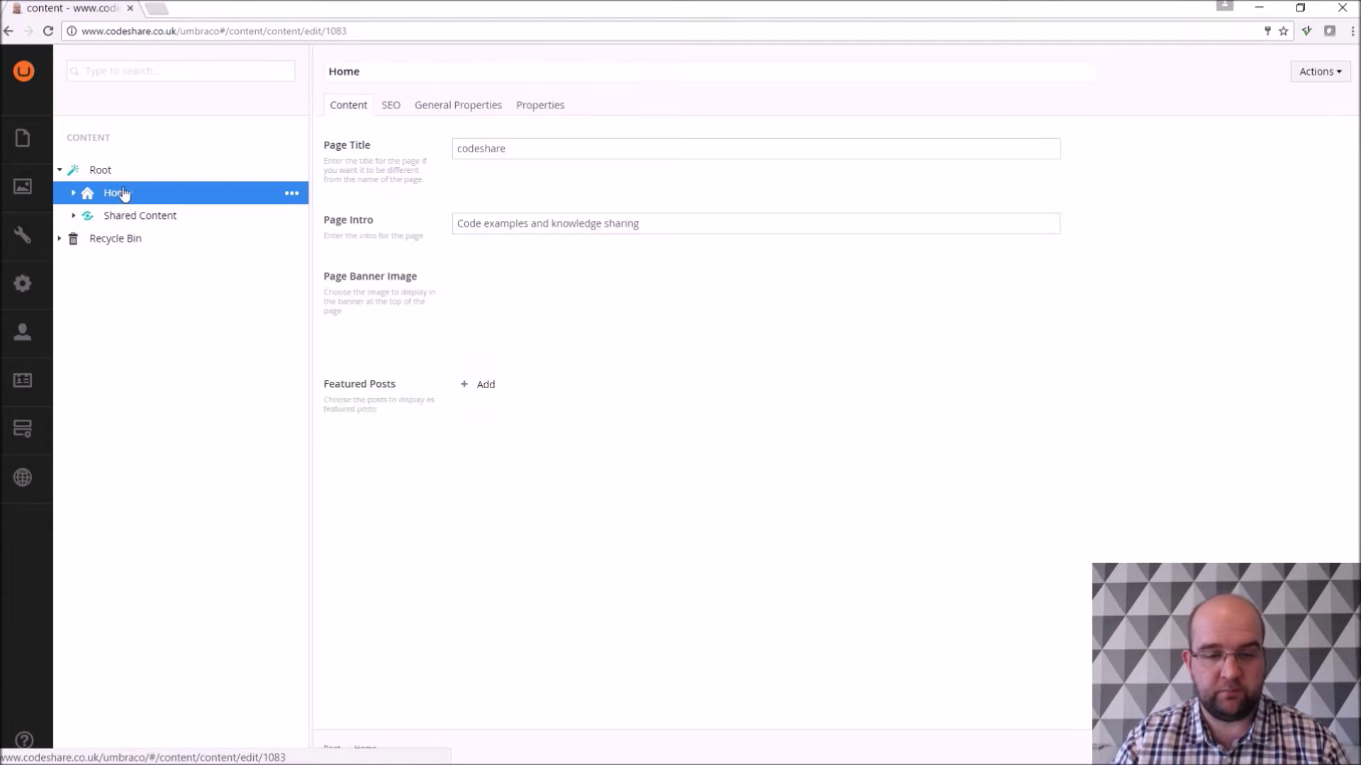
scroll(615, 216, "down", 4)
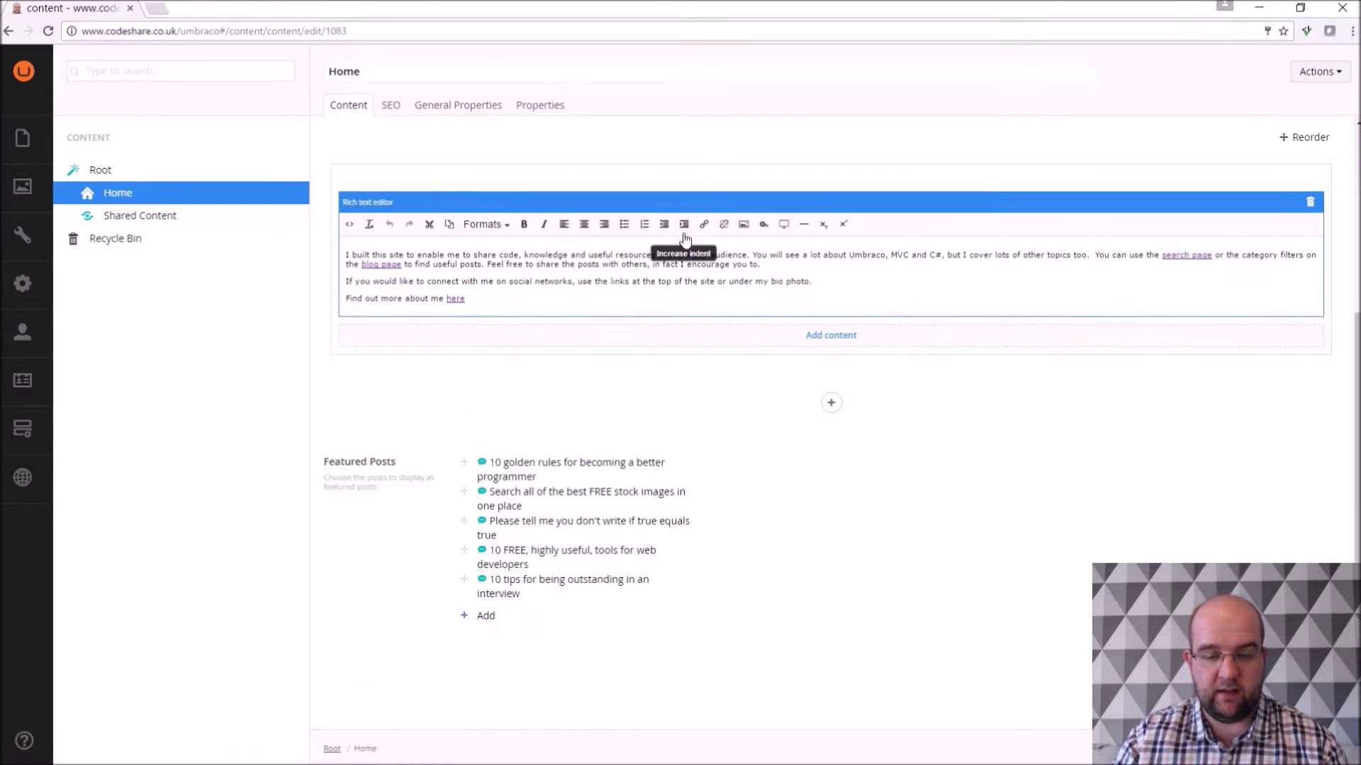
scroll(624, 225, "up", 4)
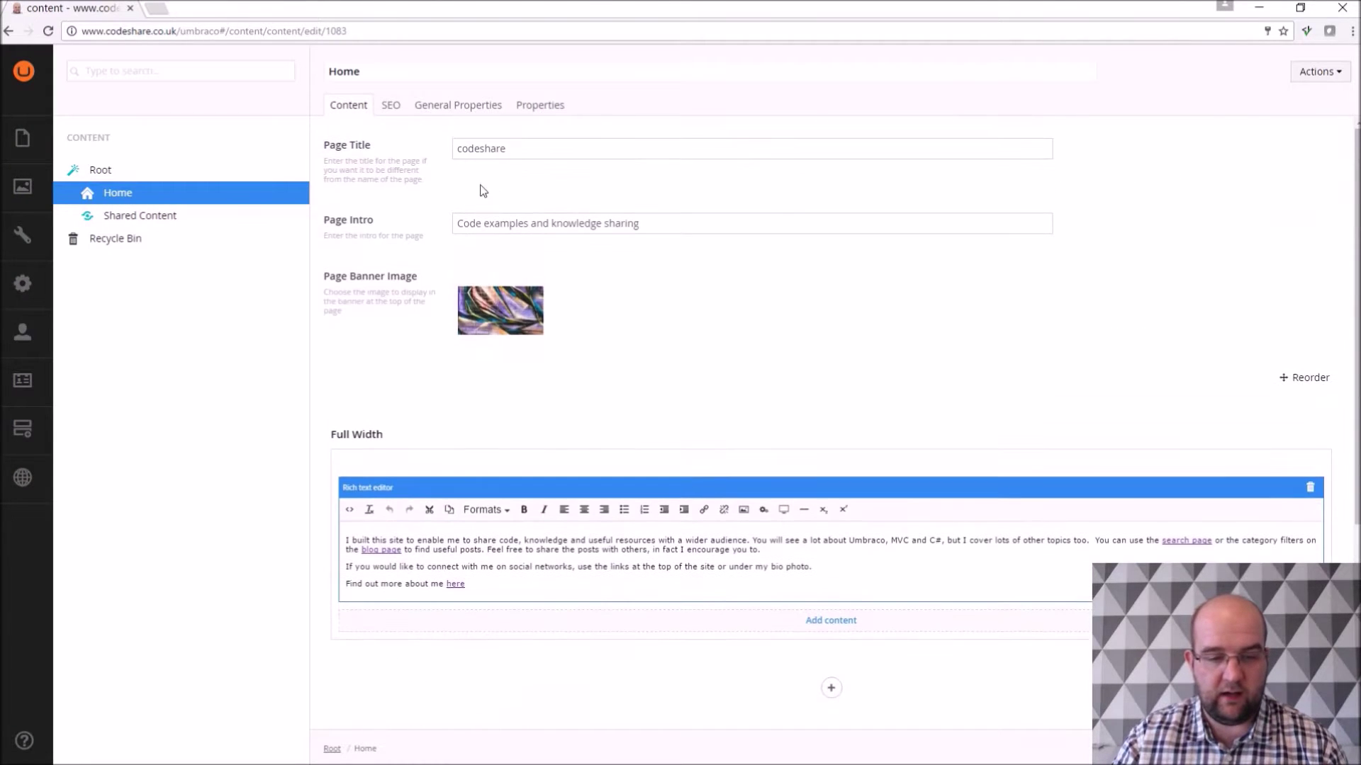
left_click(394, 111)
left_click(443, 112)
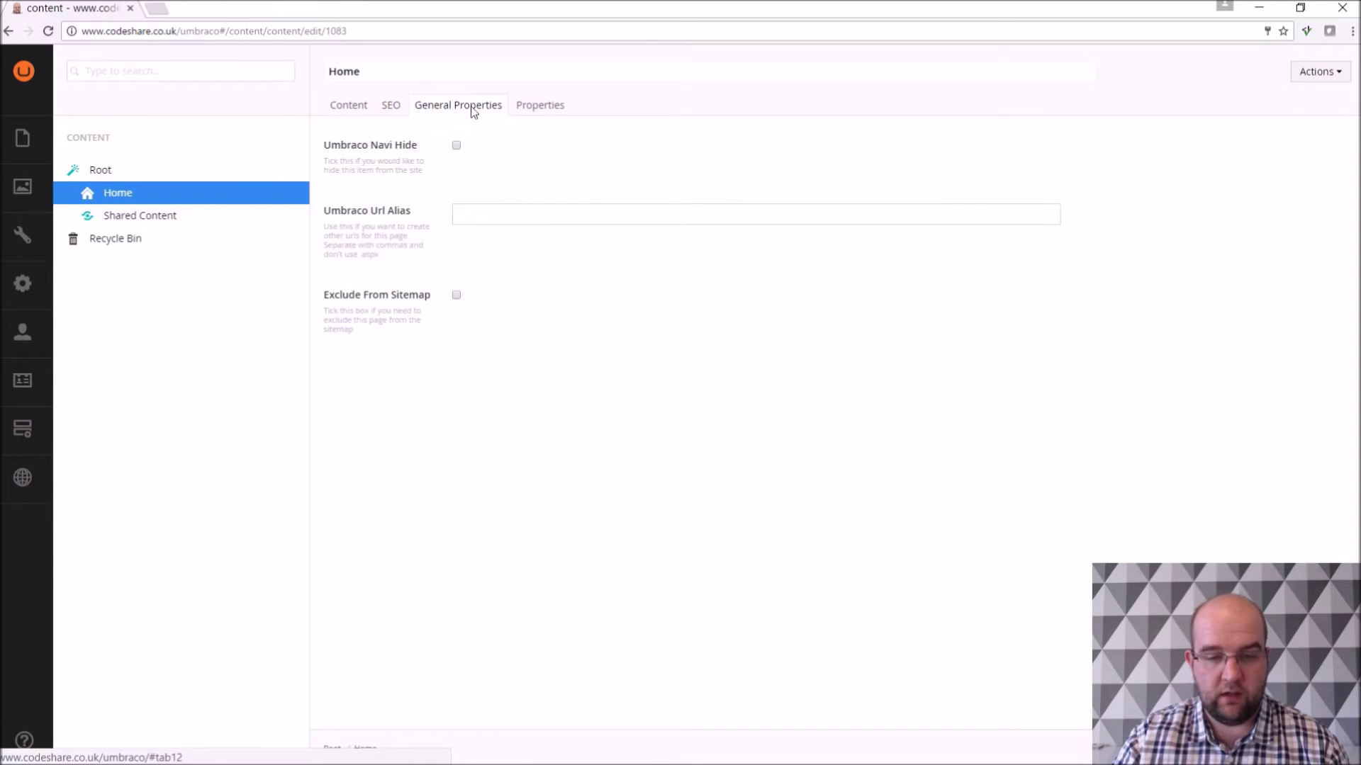
left_click(542, 108)
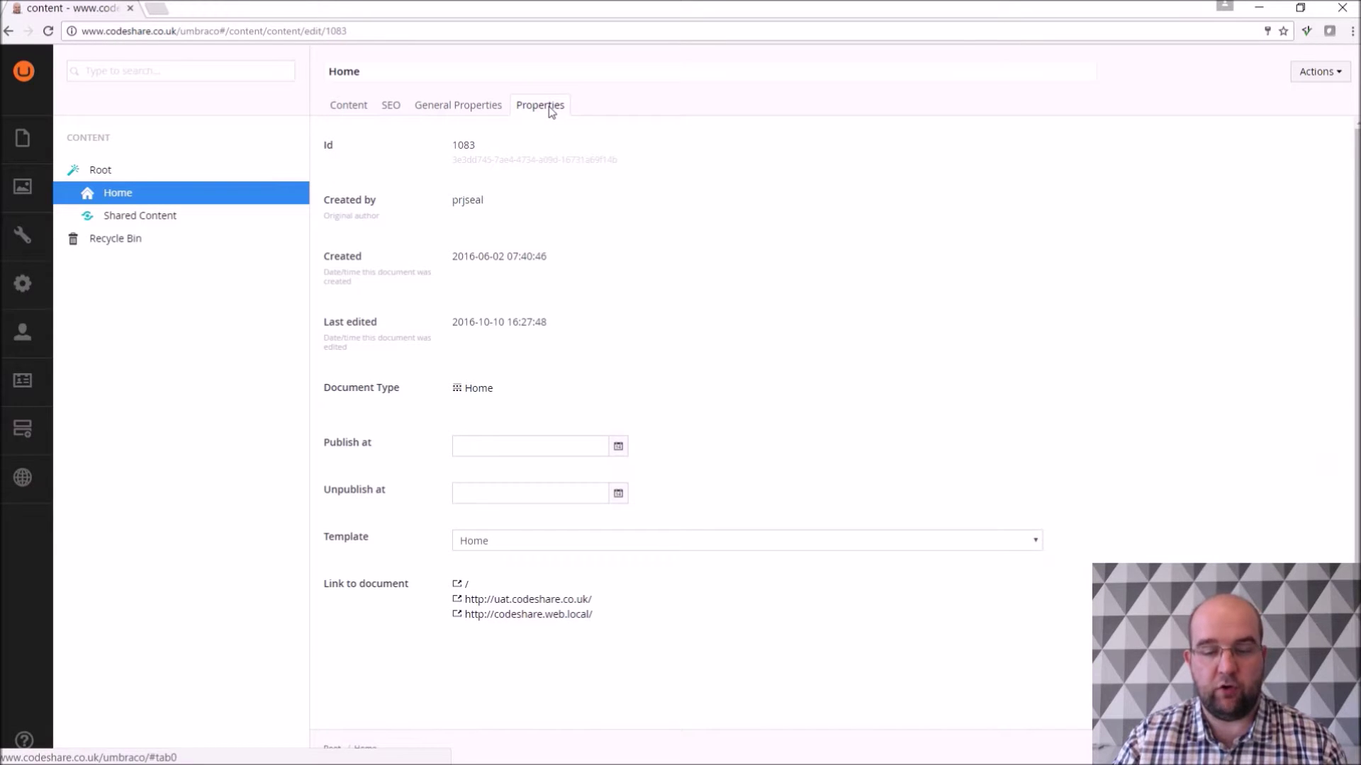
left_click(447, 110)
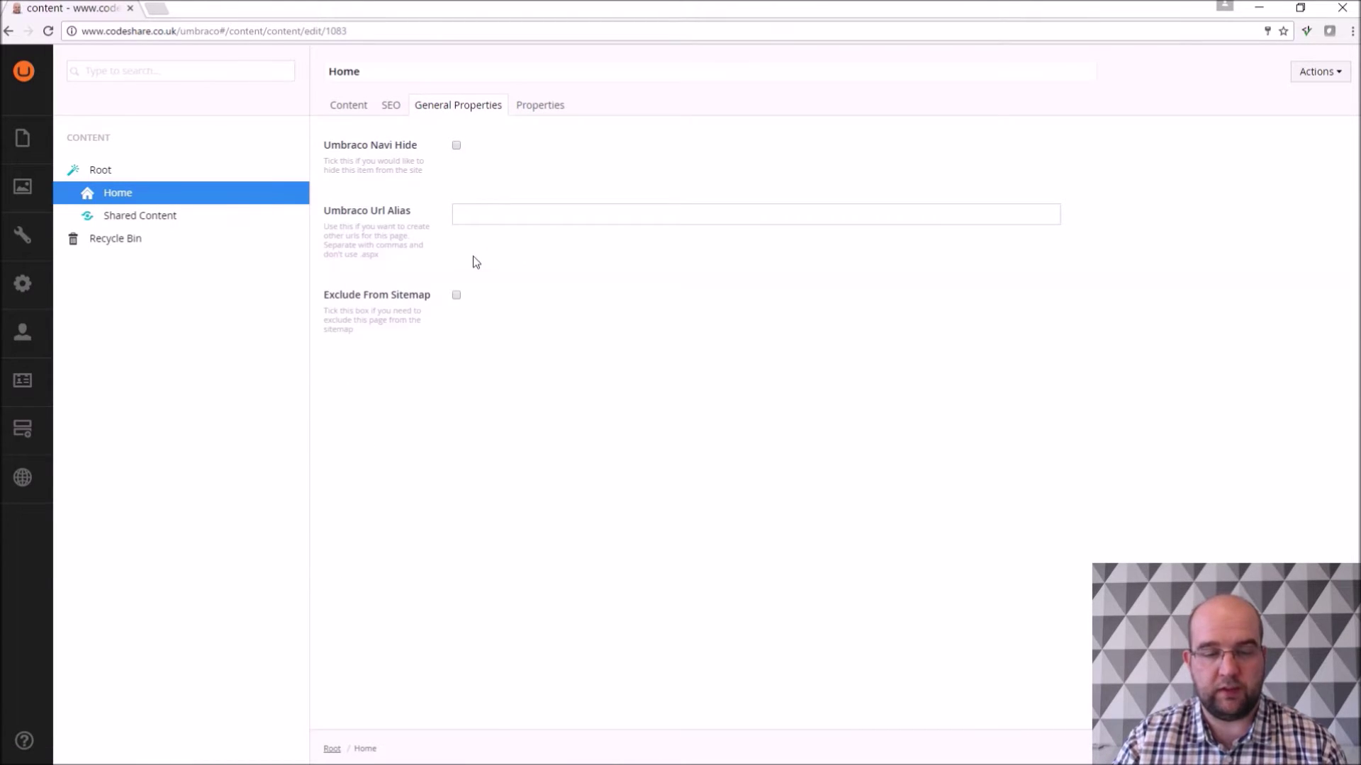
left_click(389, 107)
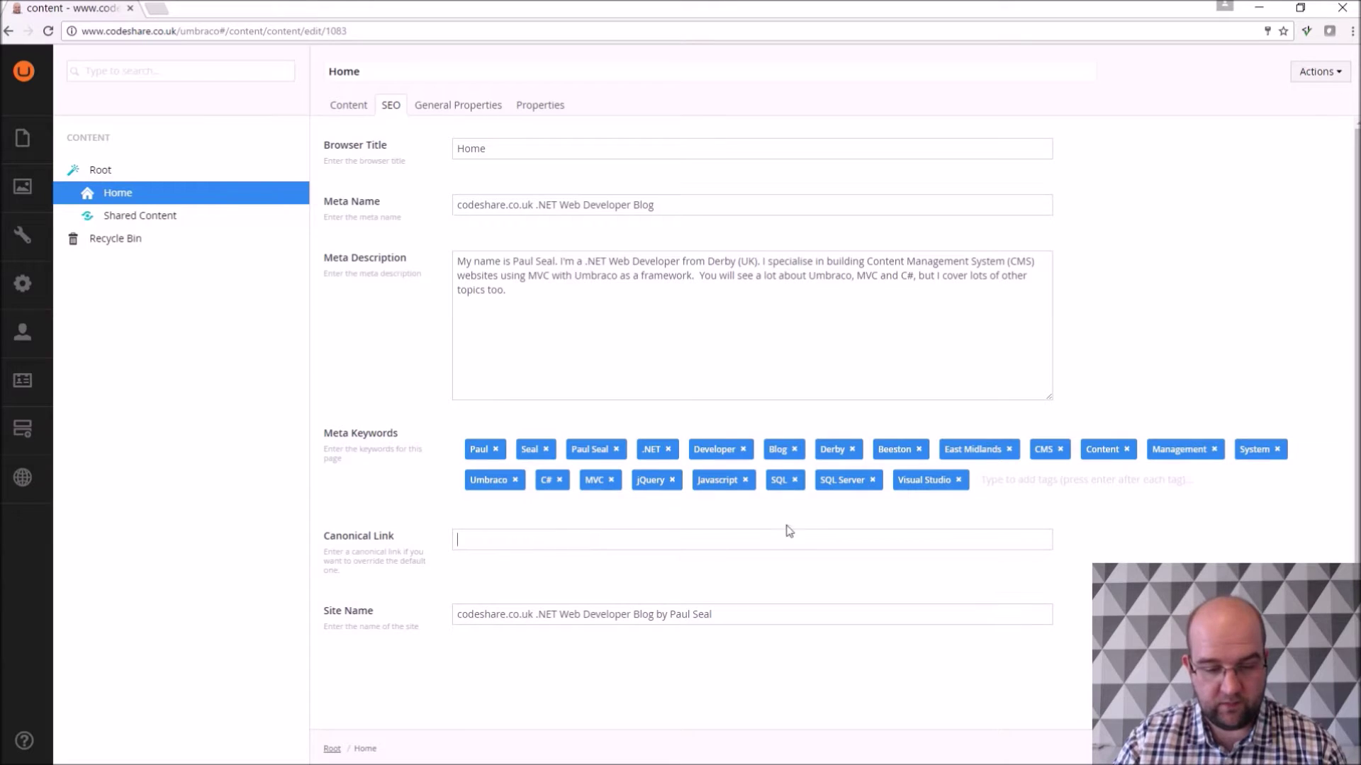
Select the Site Name text on the SEO tab, then deselect it
left_click(726, 613)
left_click_drag(727, 613, 454, 615)
left_click(745, 616)
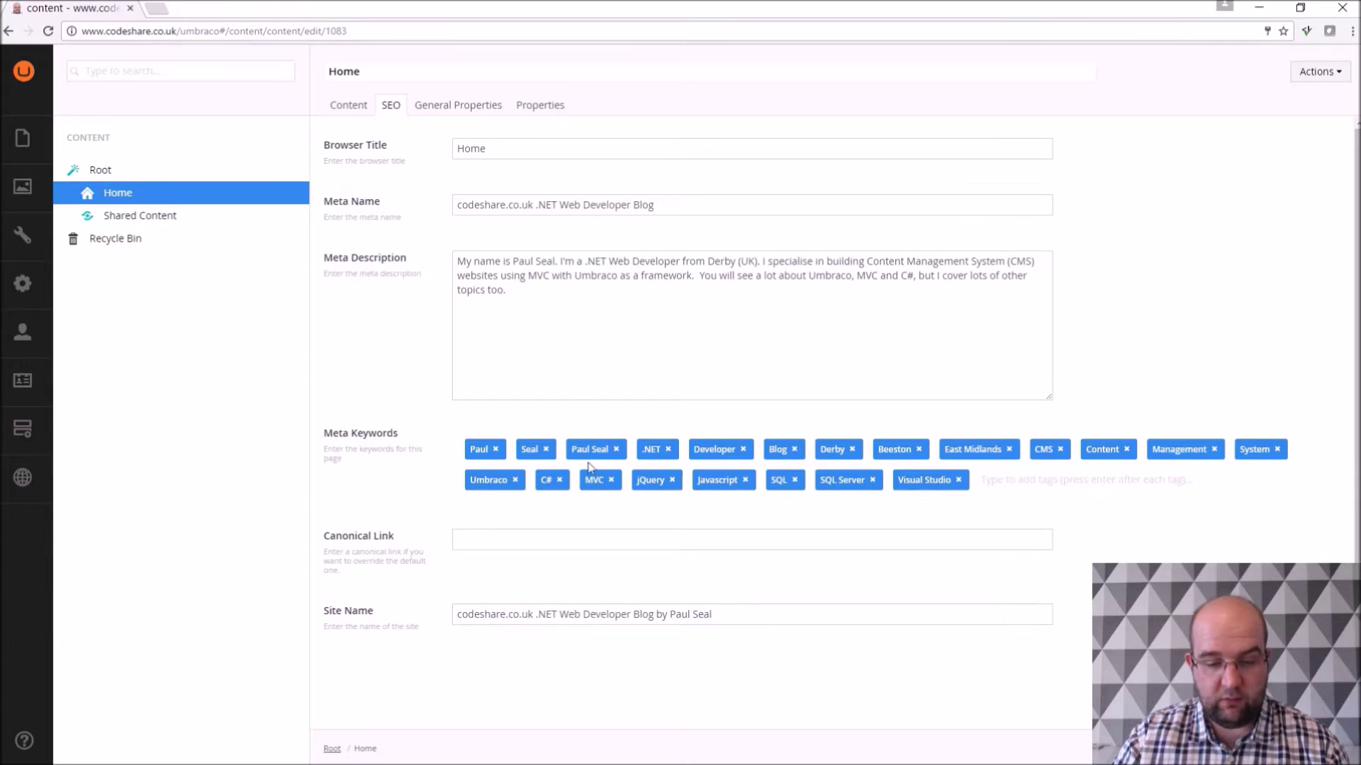
Add 'Advice' as a new meta keyword tag, then view the document properties
left_click(1005, 480)
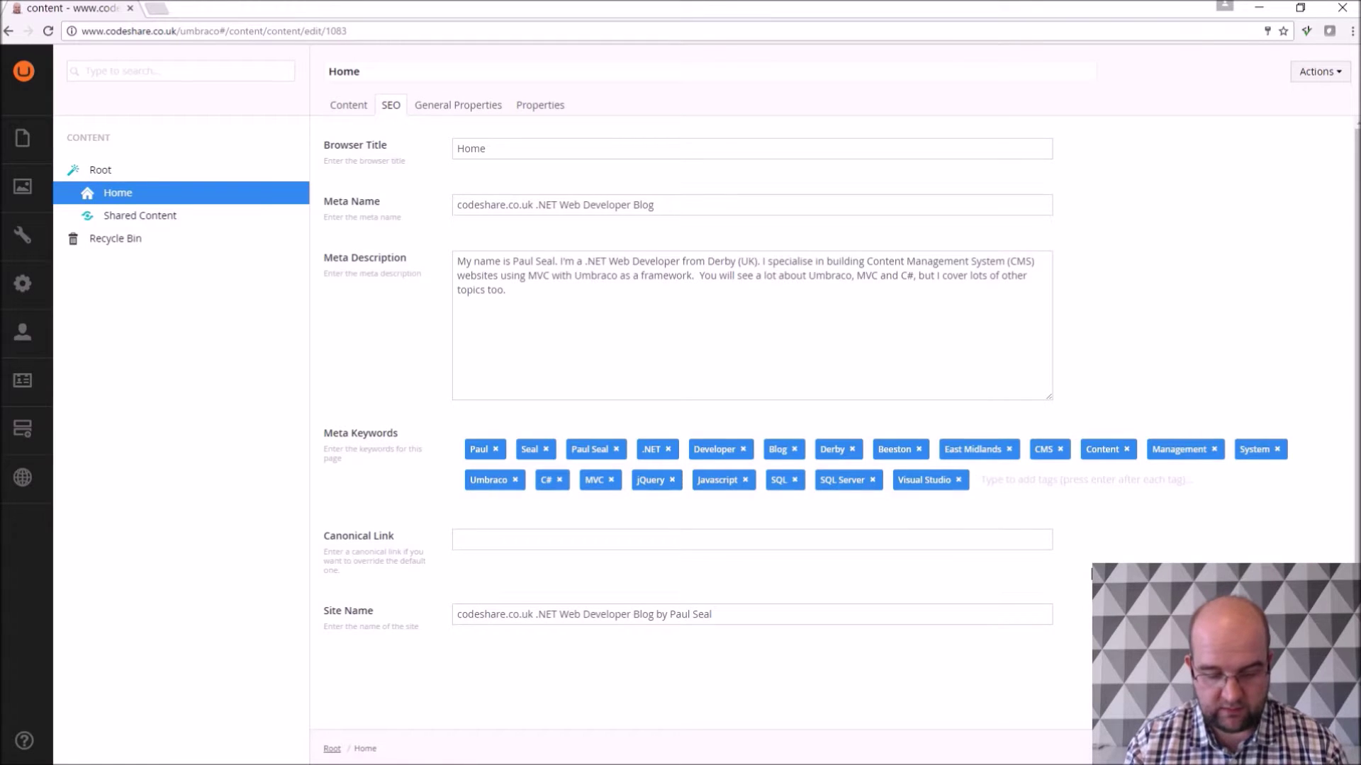
type("Advi")
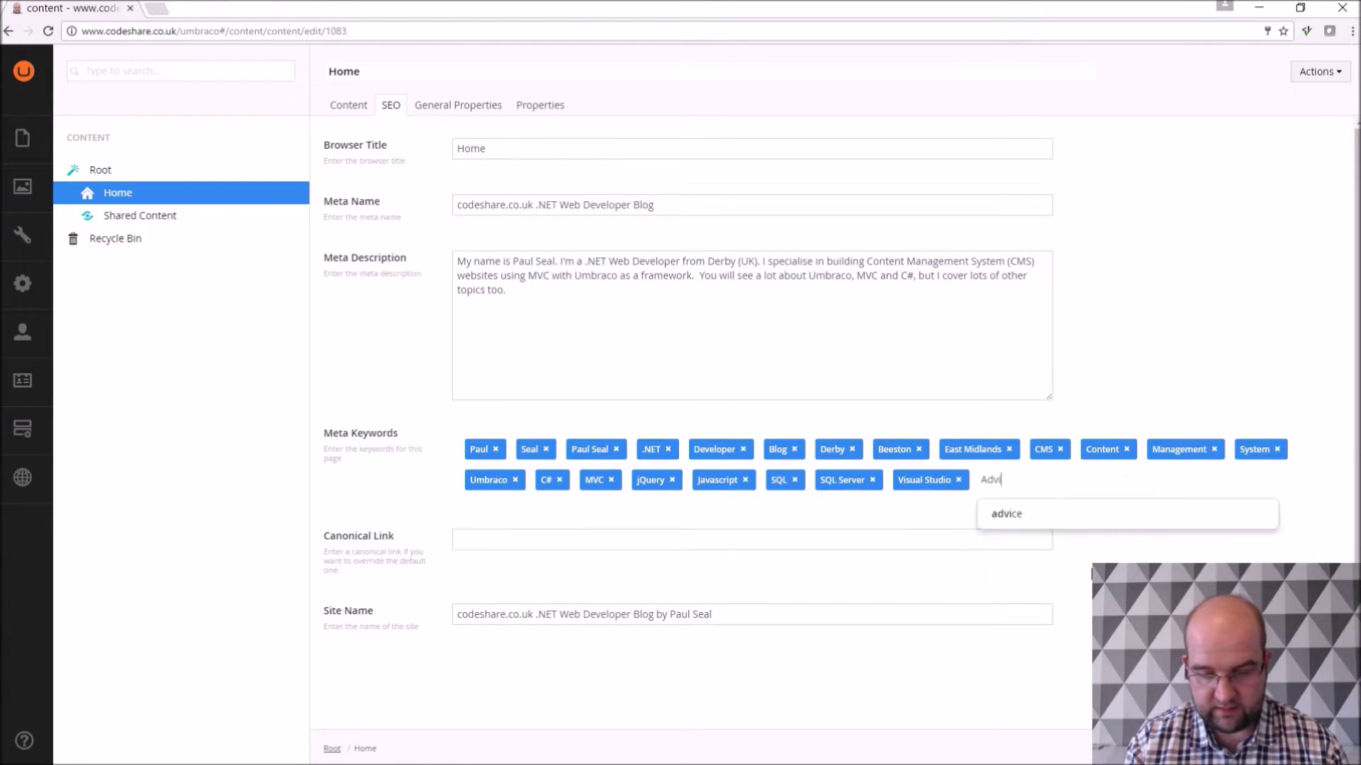
type("ce")
key("Return")
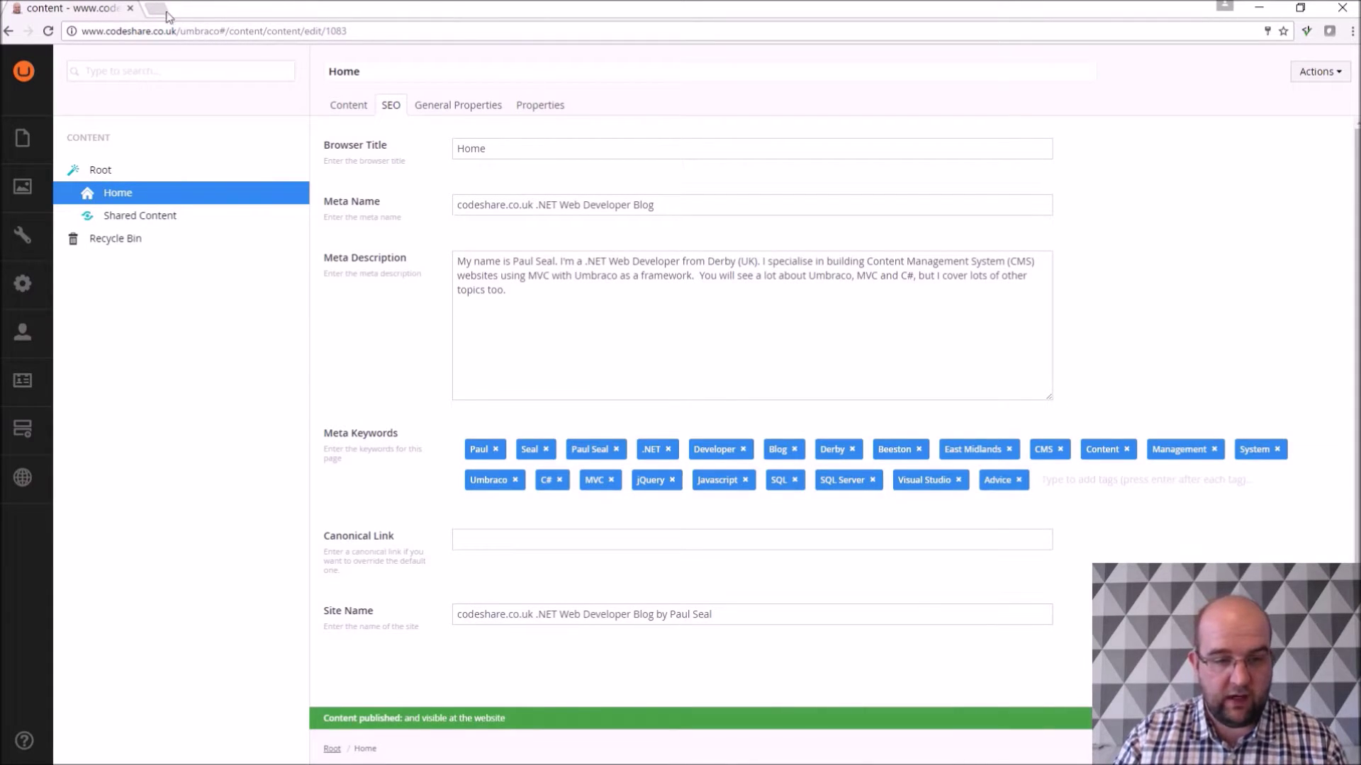
left_click(535, 106)
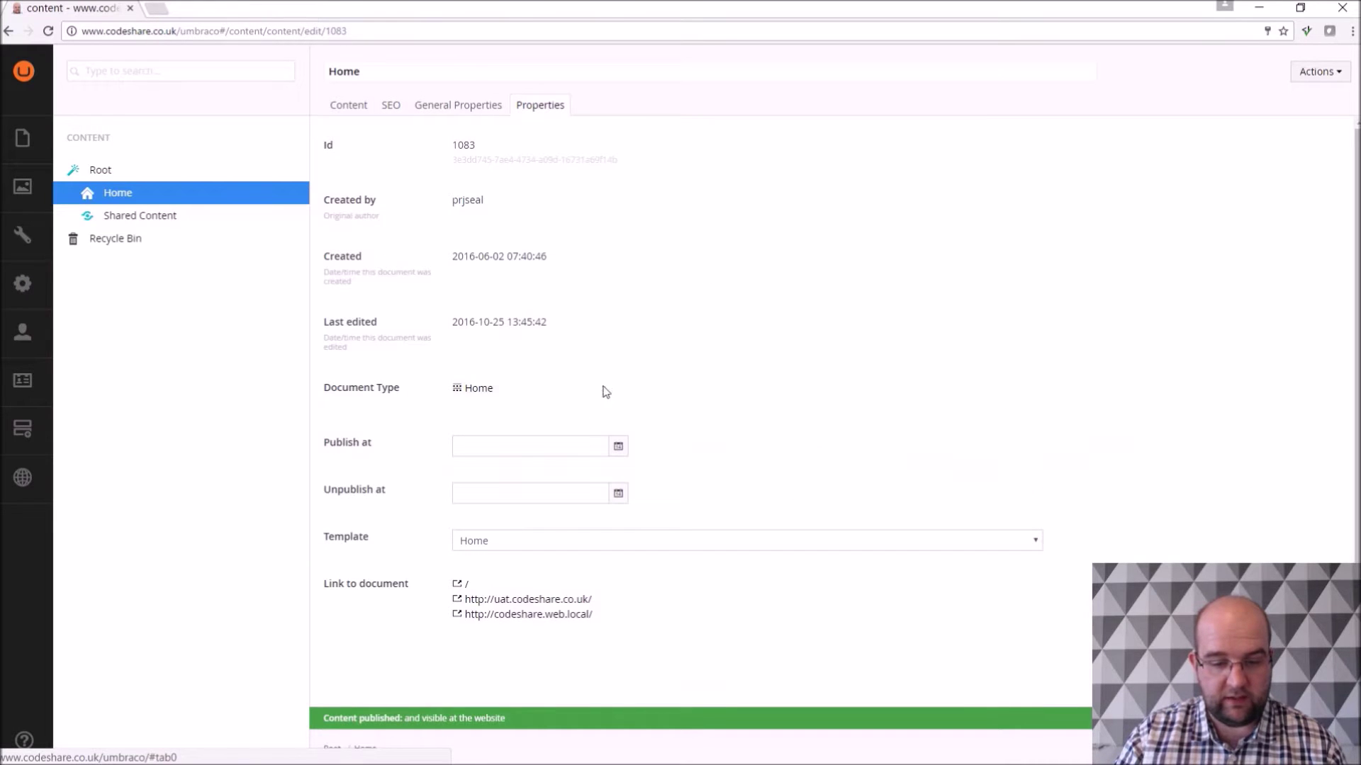
Confirm 'Advice' in the live homepage's source keywords meta, then return to Home's Content fields
left_click(464, 584)
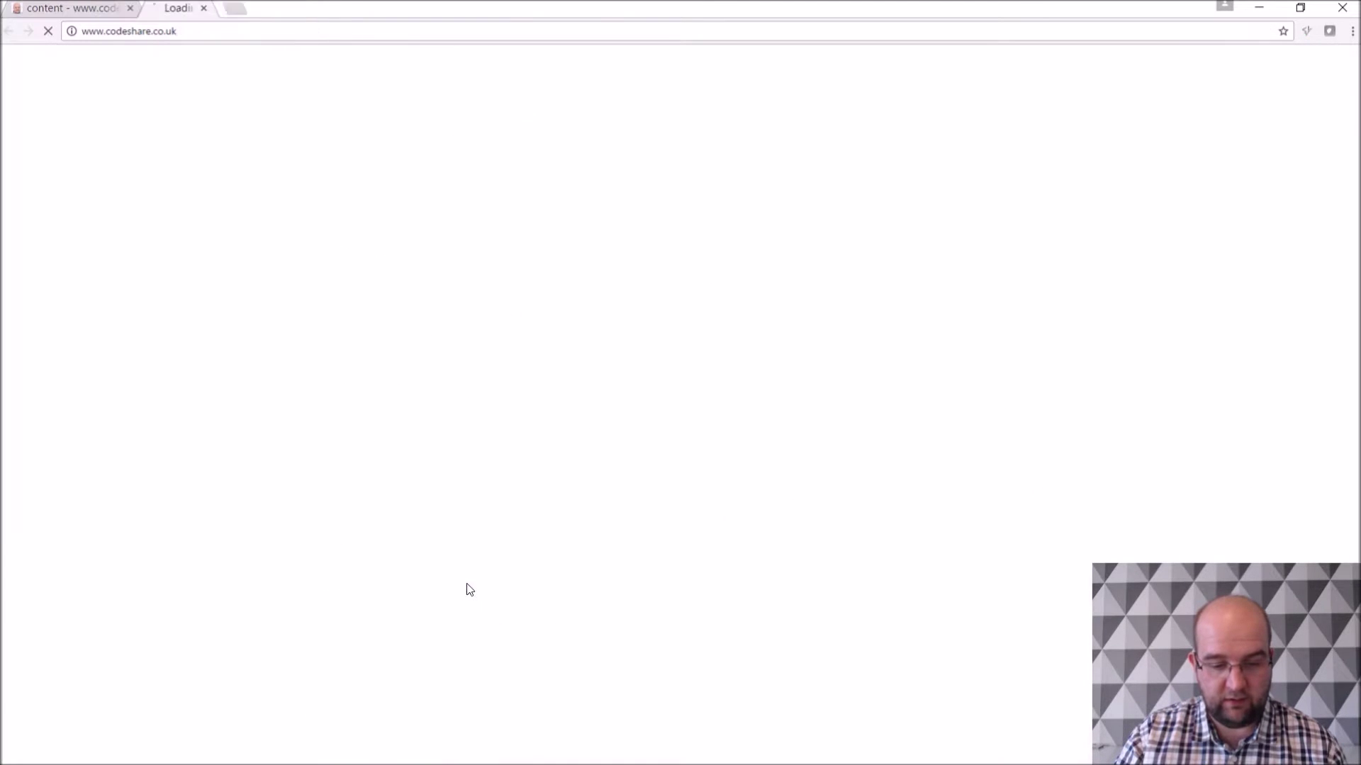
right_click(394, 275)
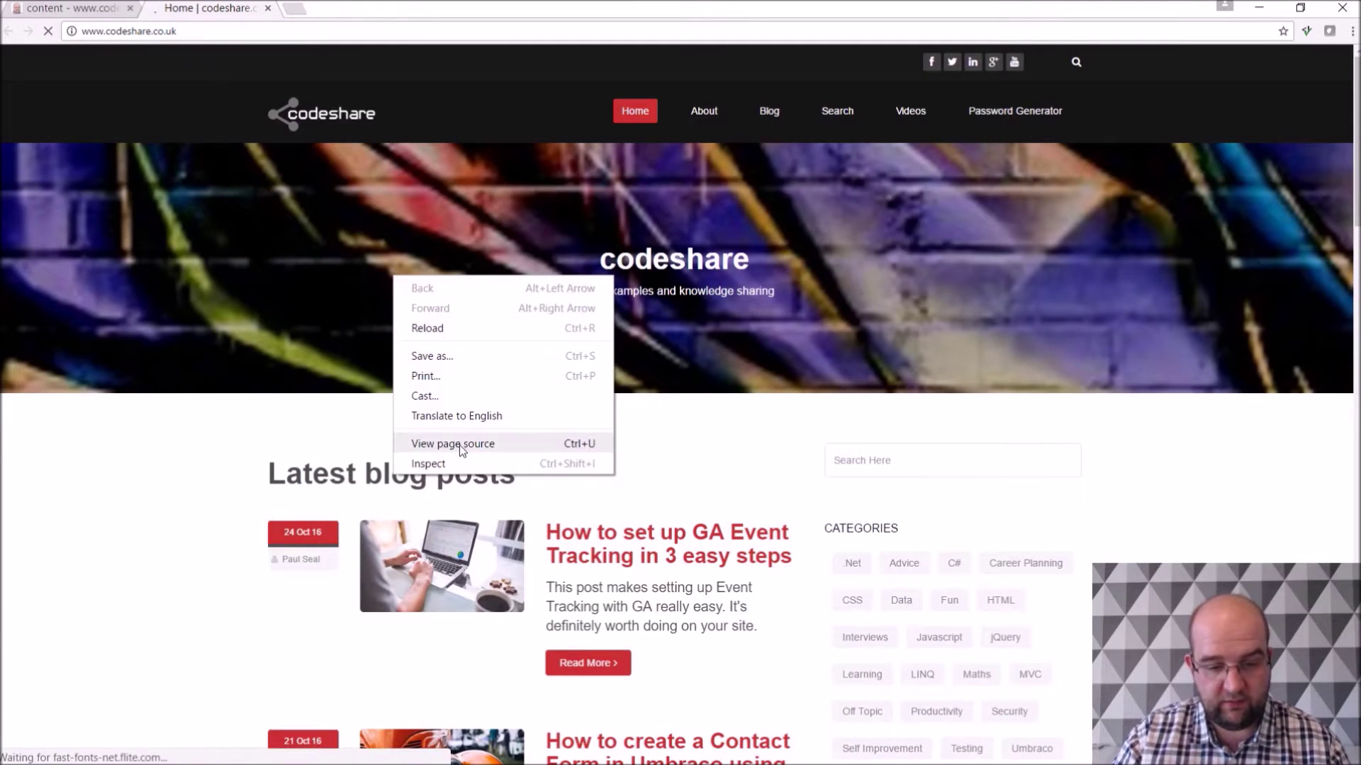
left_click(440, 444)
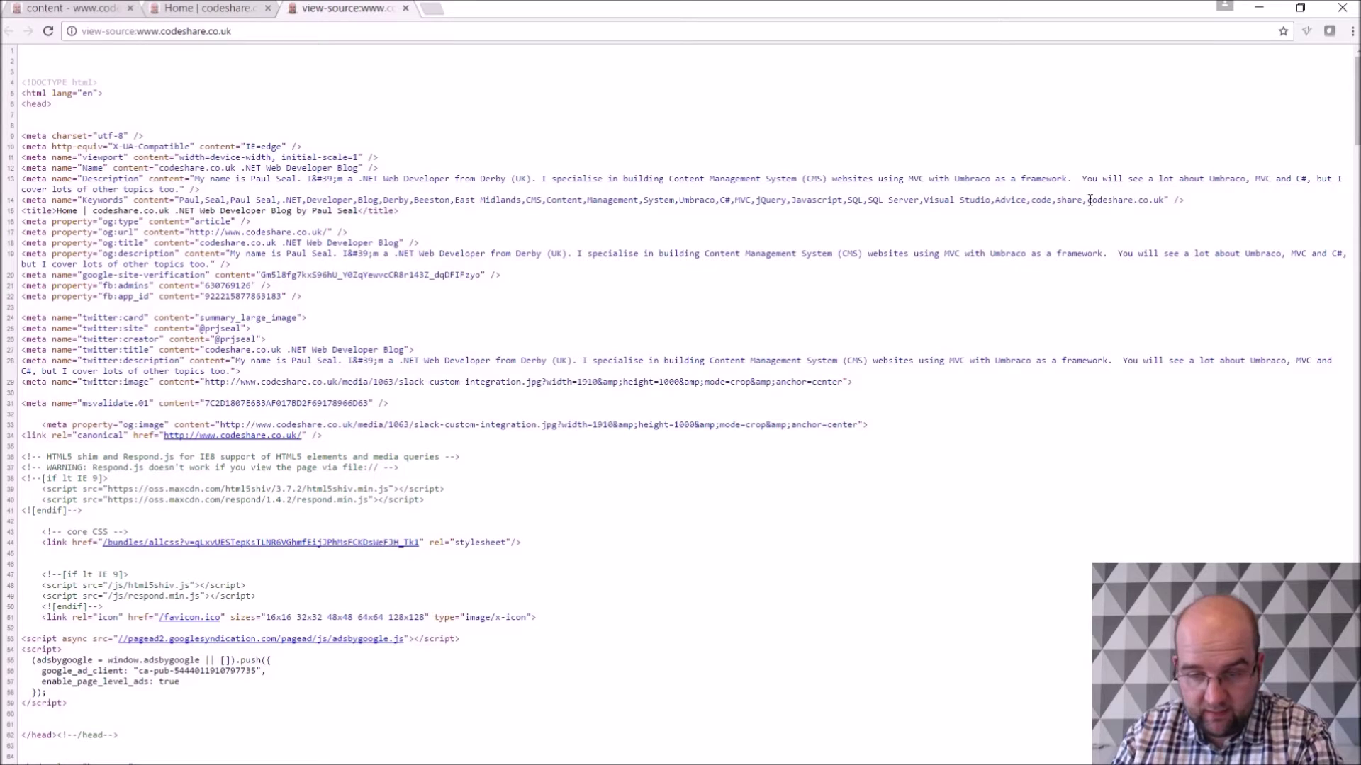
left_click_drag(994, 200, 1025, 205)
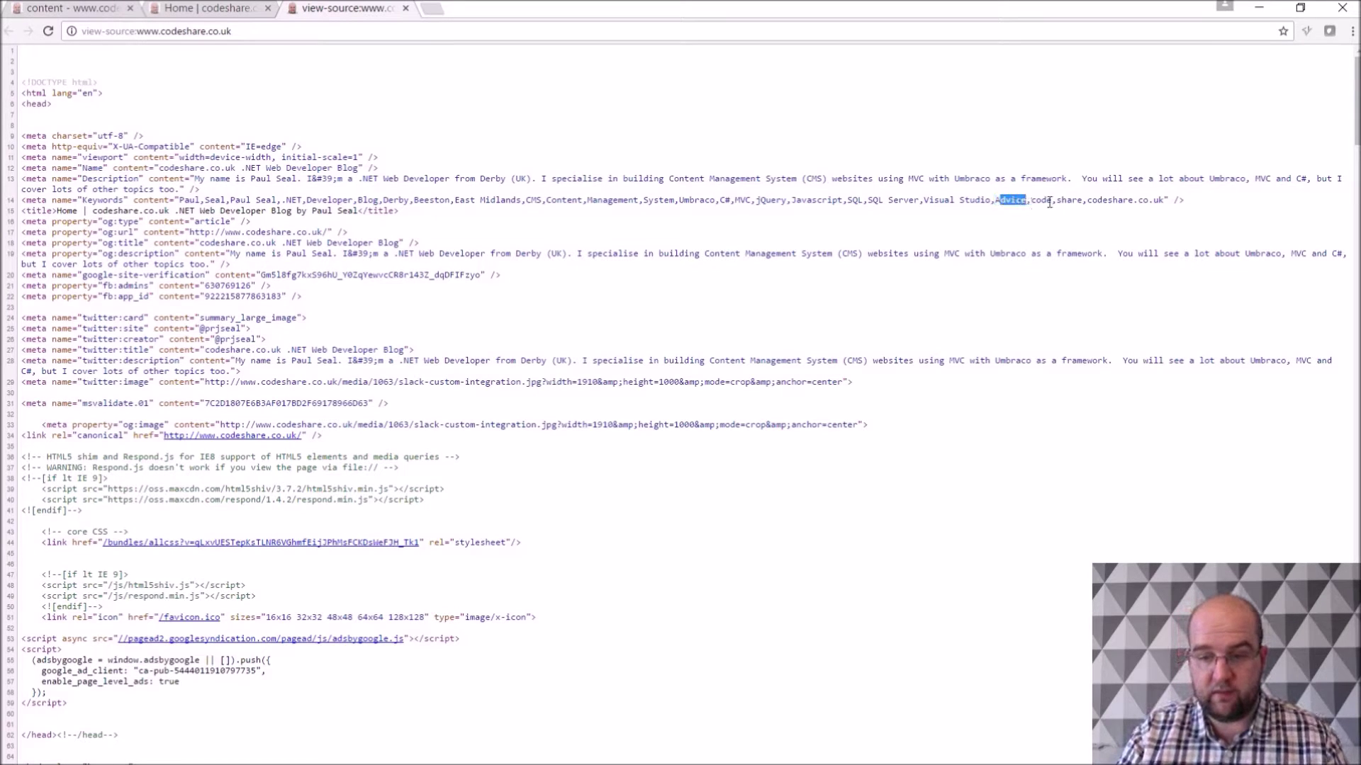
key("ctrl+1")
left_click(351, 106)
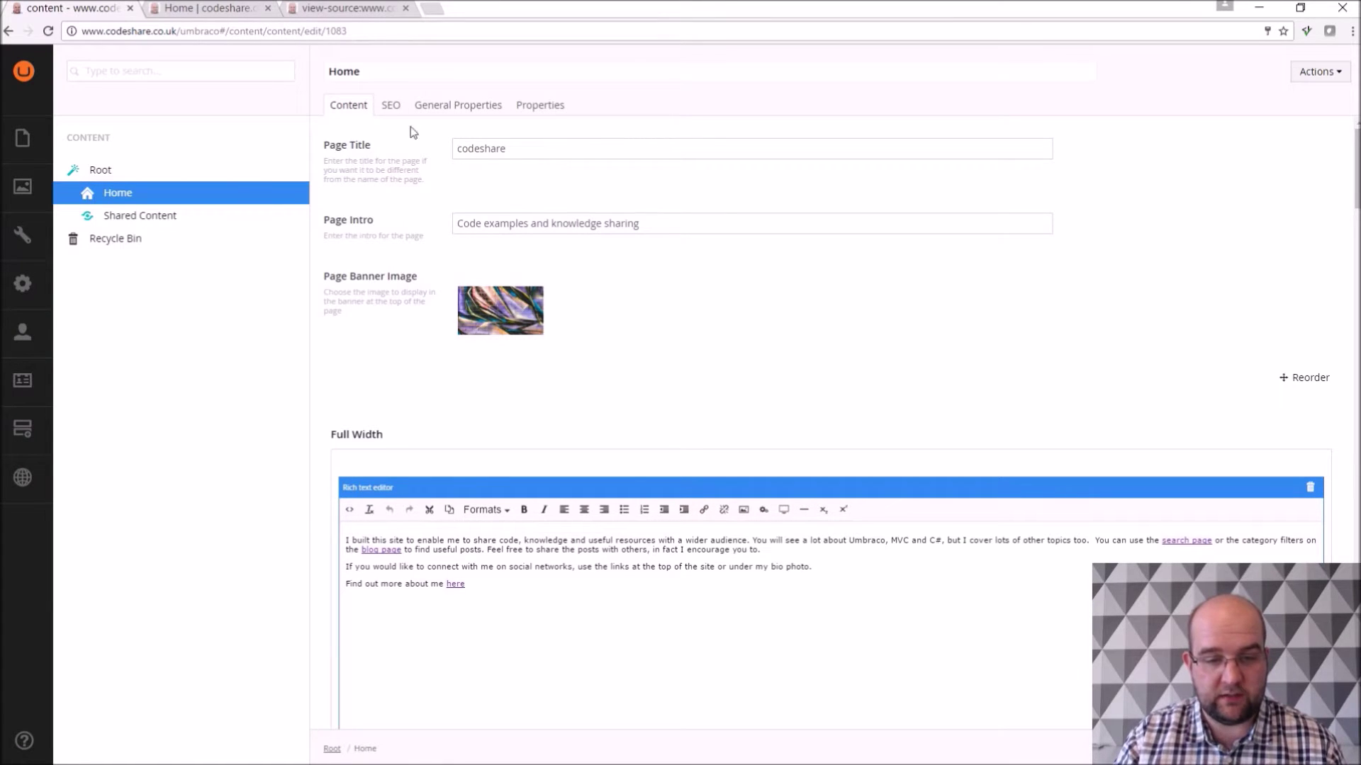
left_click(214, 8)
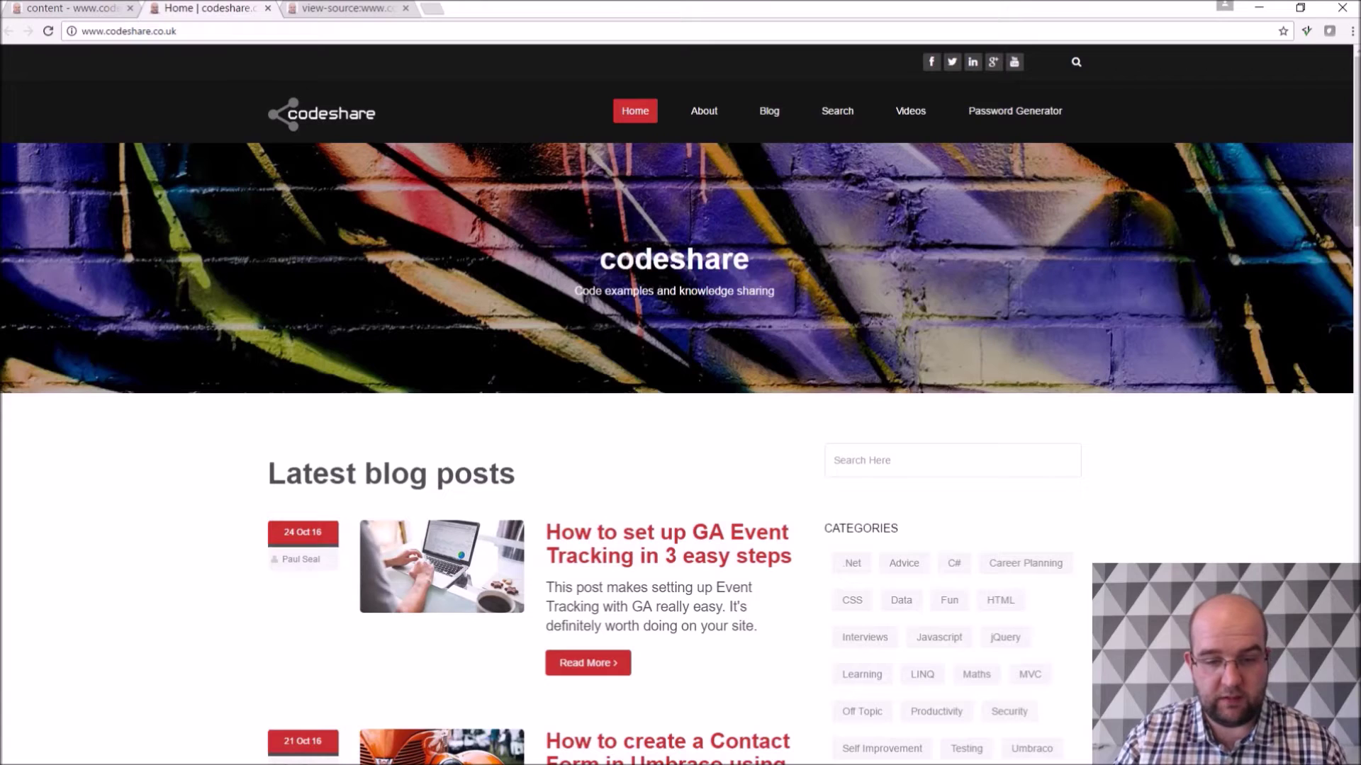
left_click_drag(594, 262, 750, 263)
left_click(87, 8)
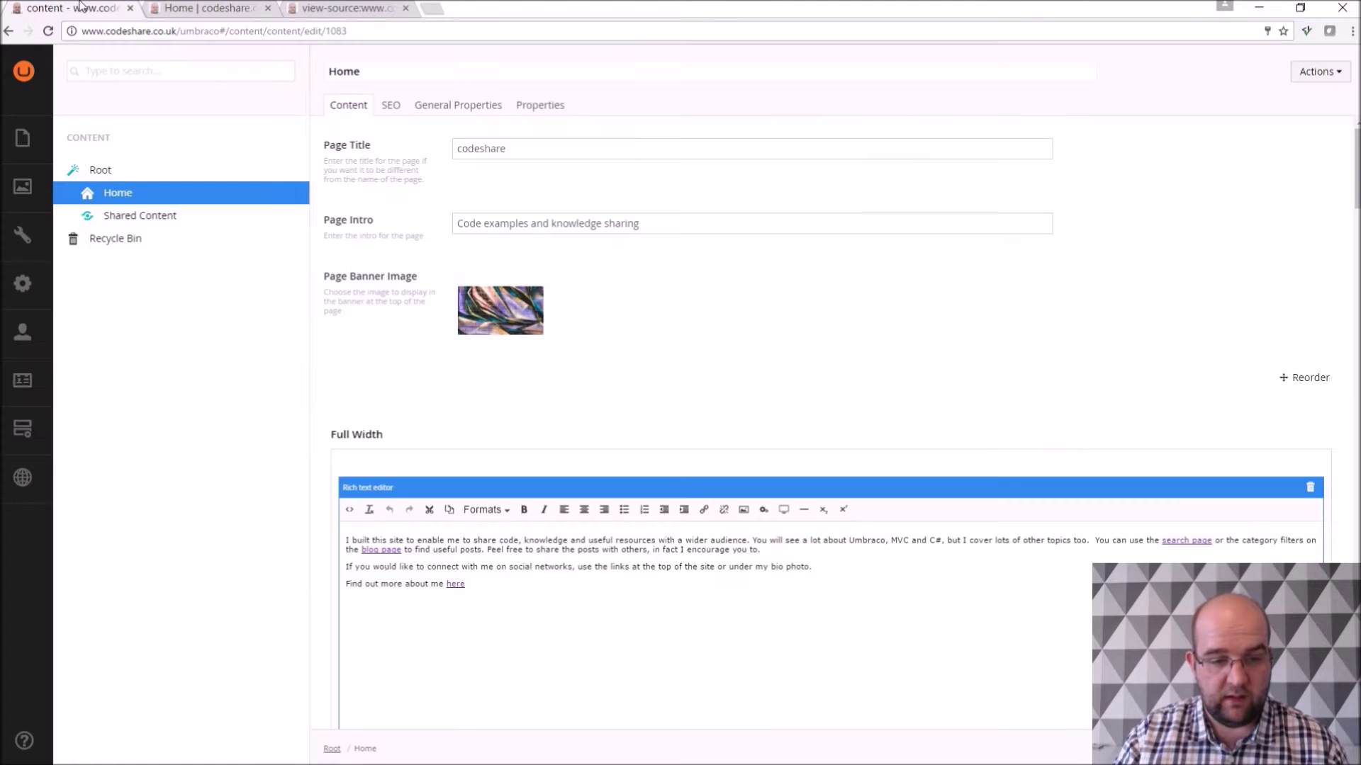
left_click(185, 8)
left_click_drag(794, 294, 573, 293)
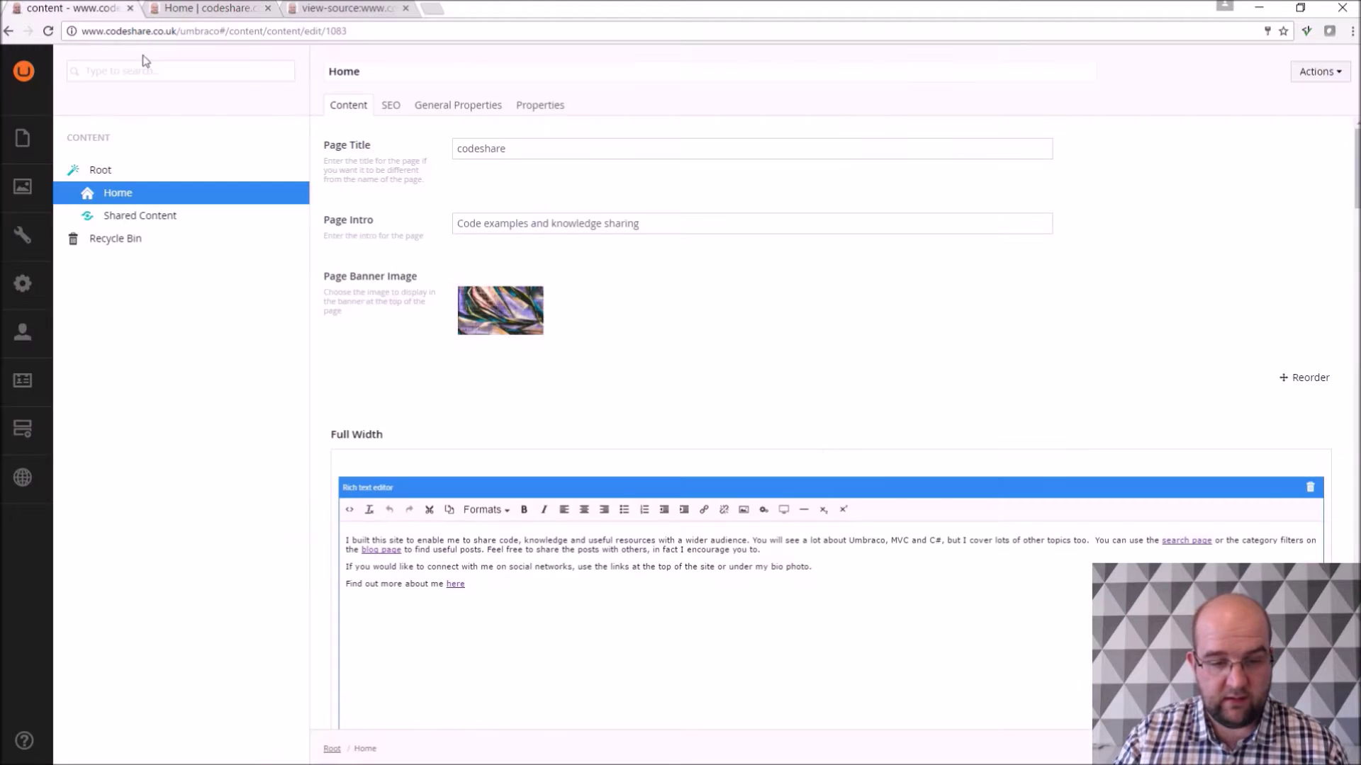
scroll(628, 316, "down", 1)
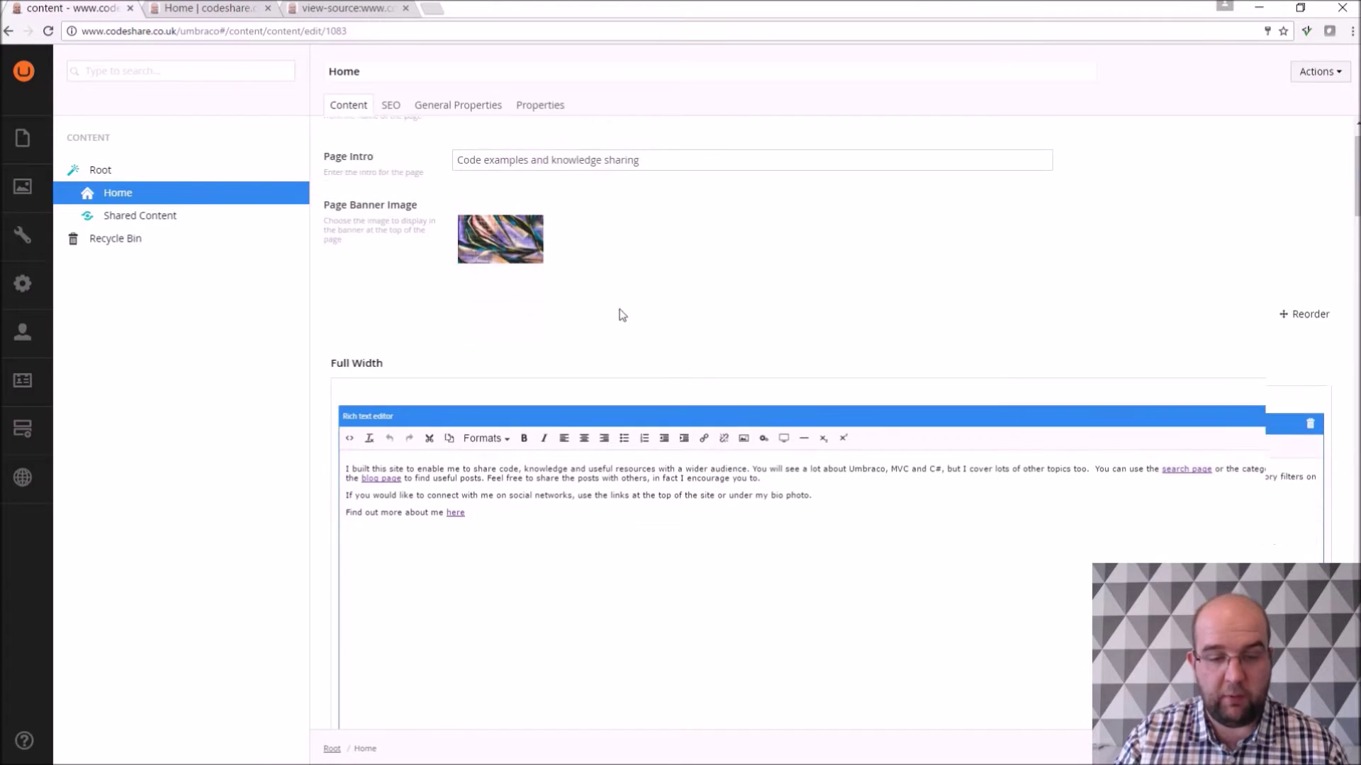
left_click(195, 10)
scroll(738, 307, "down", 4)
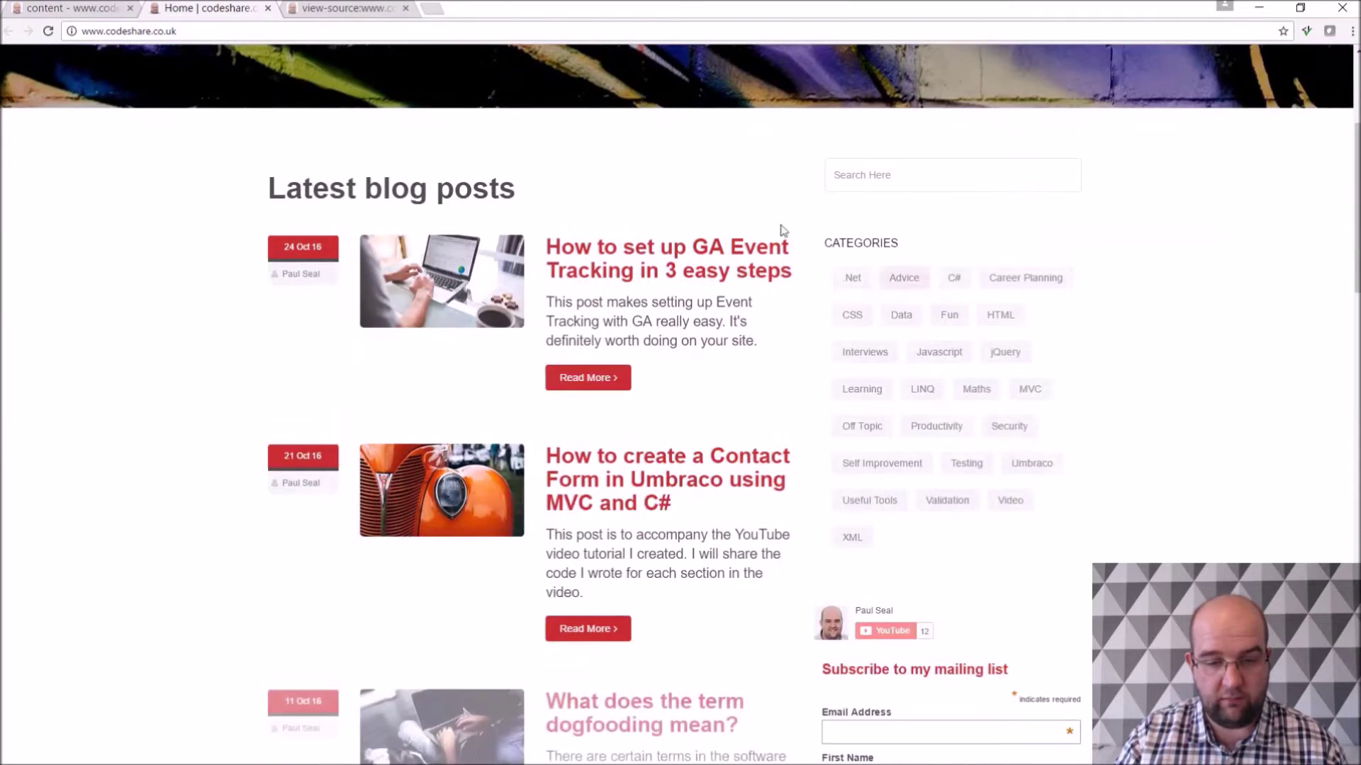
left_click(78, 8)
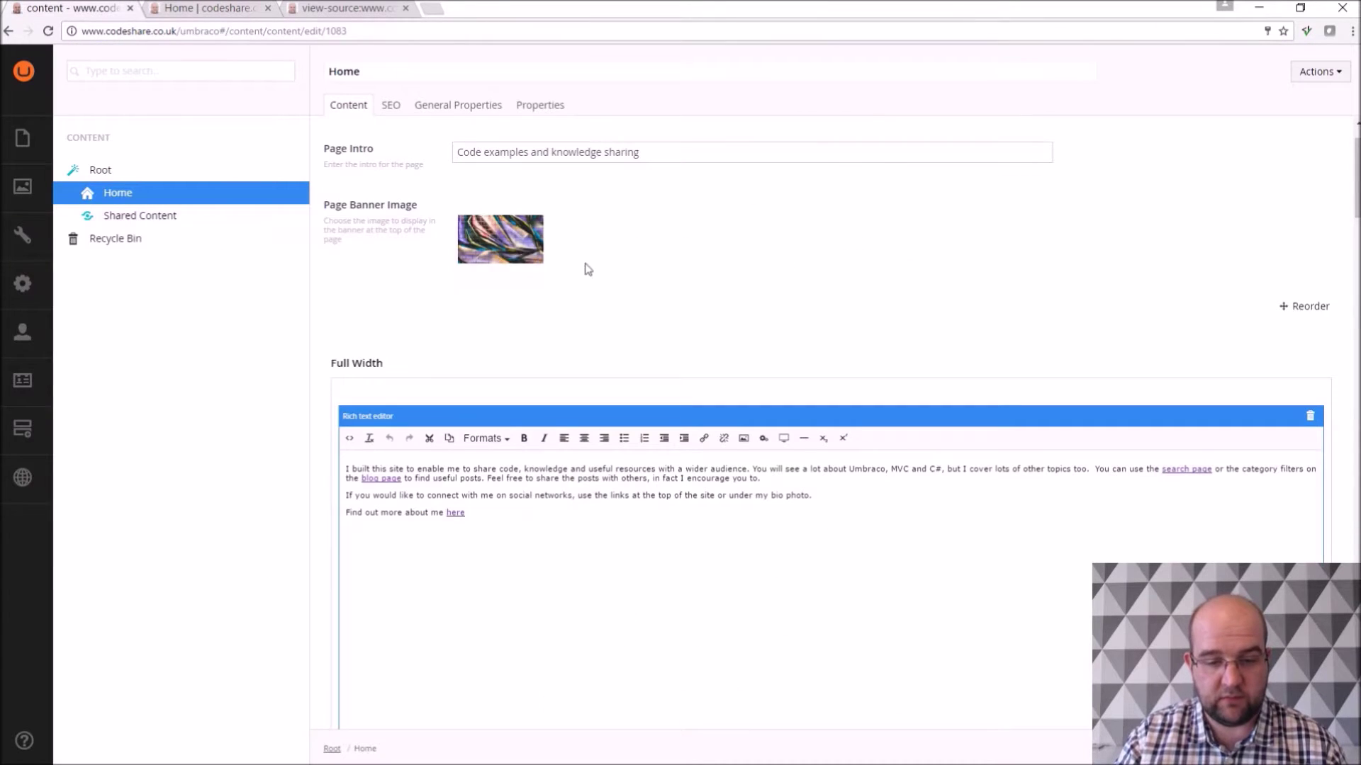
scroll(722, 225, "down", 3)
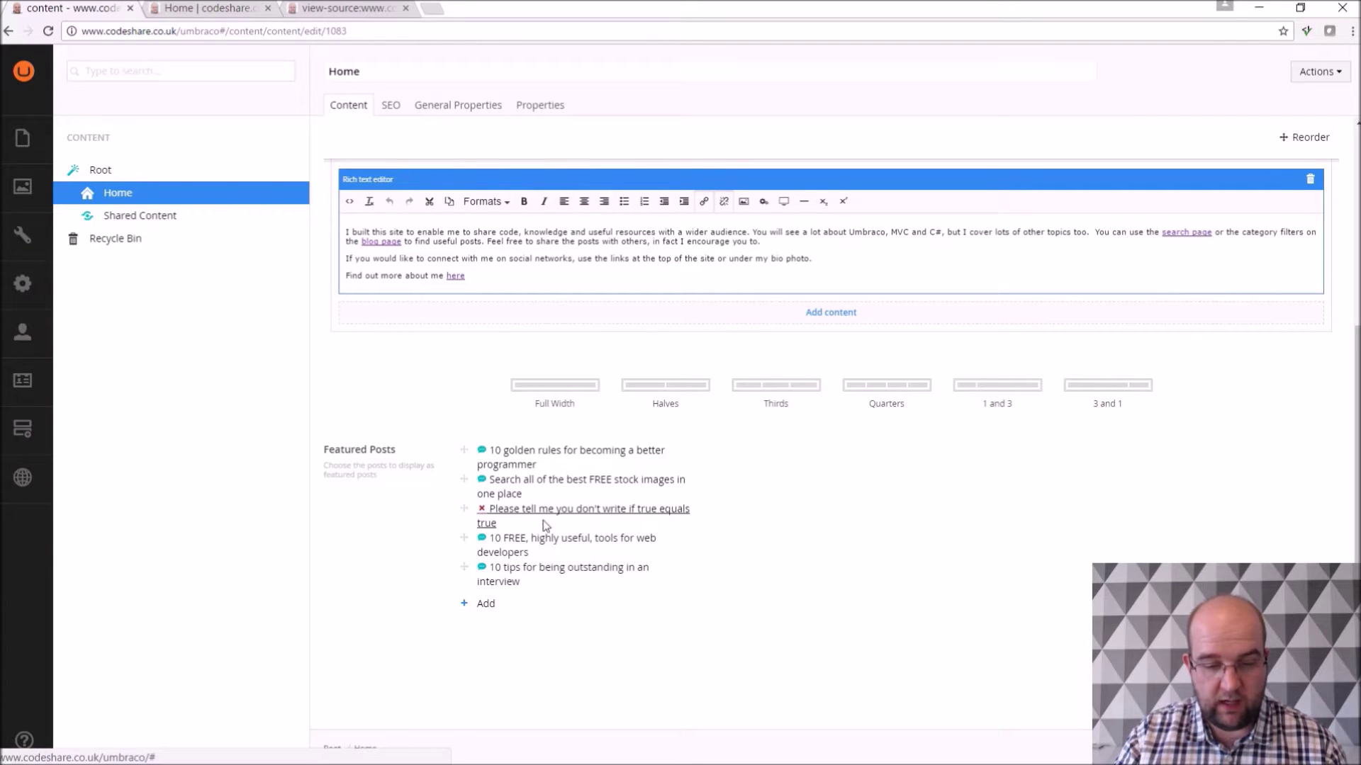
left_click(206, 9)
scroll(551, 248, "down", 15)
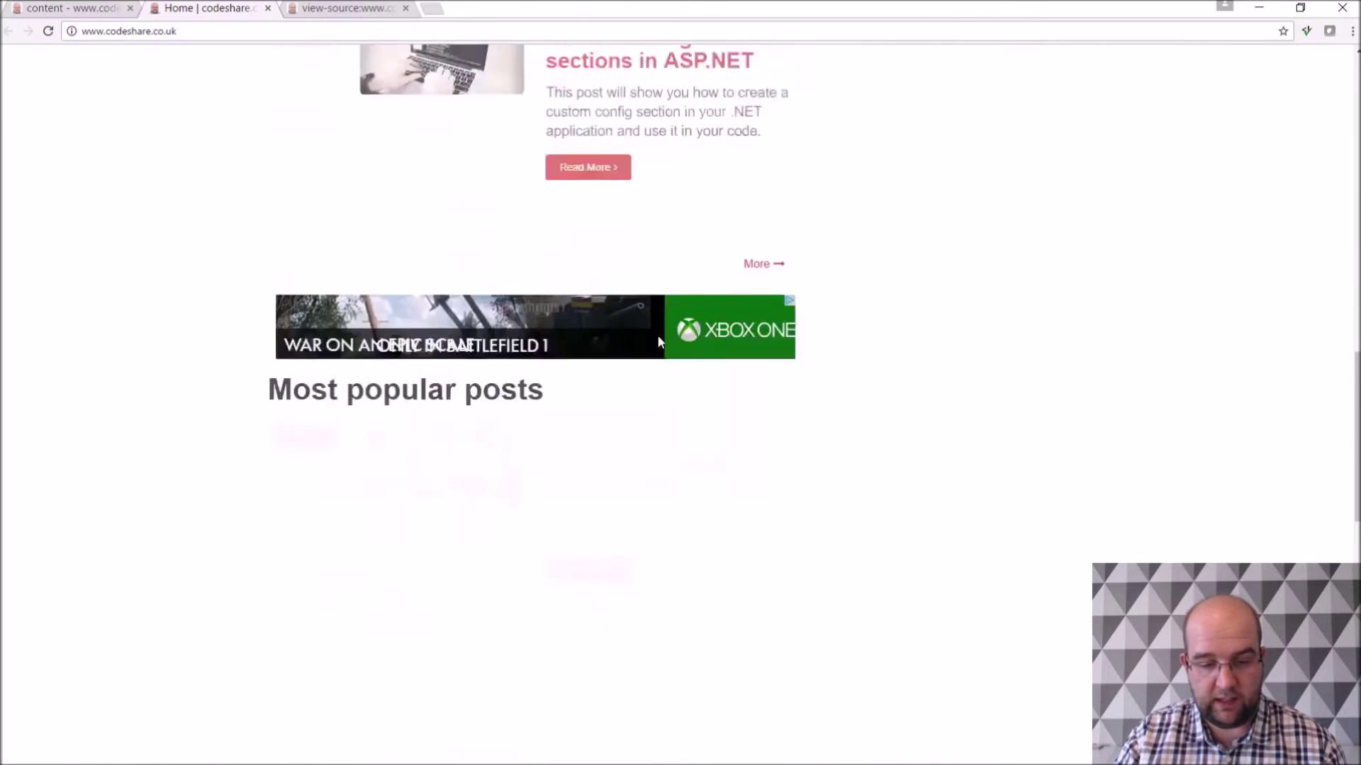
scroll(726, 297, "up", 1)
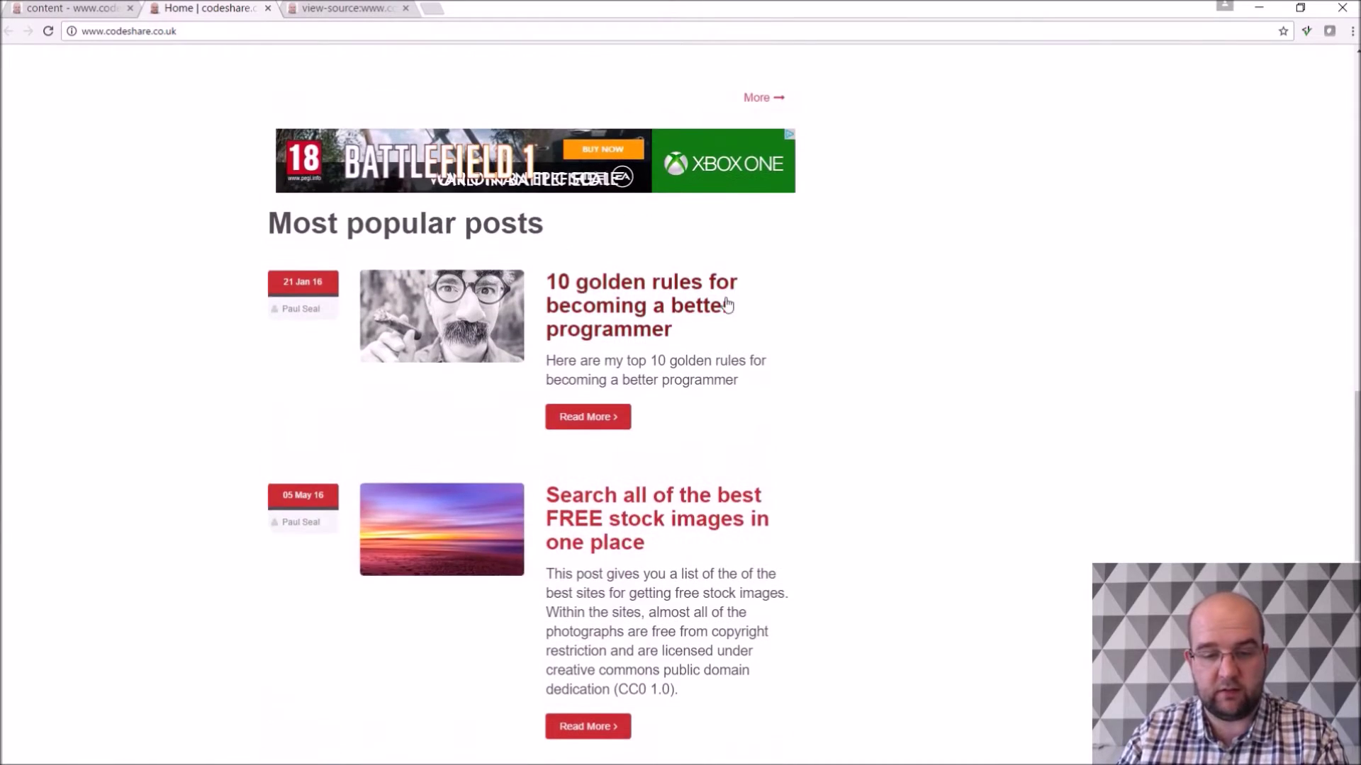
scroll(727, 306, "down", 3)
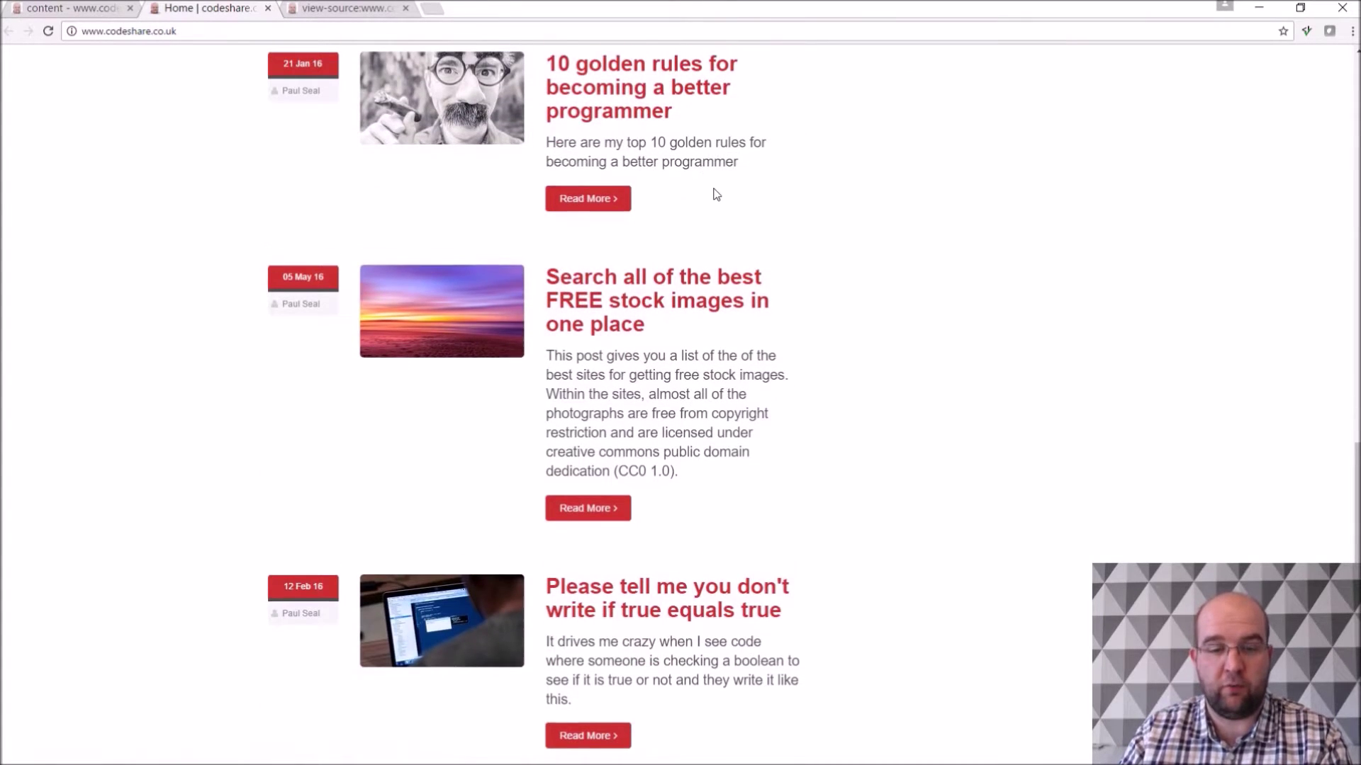
scroll(716, 202, "down", 1)
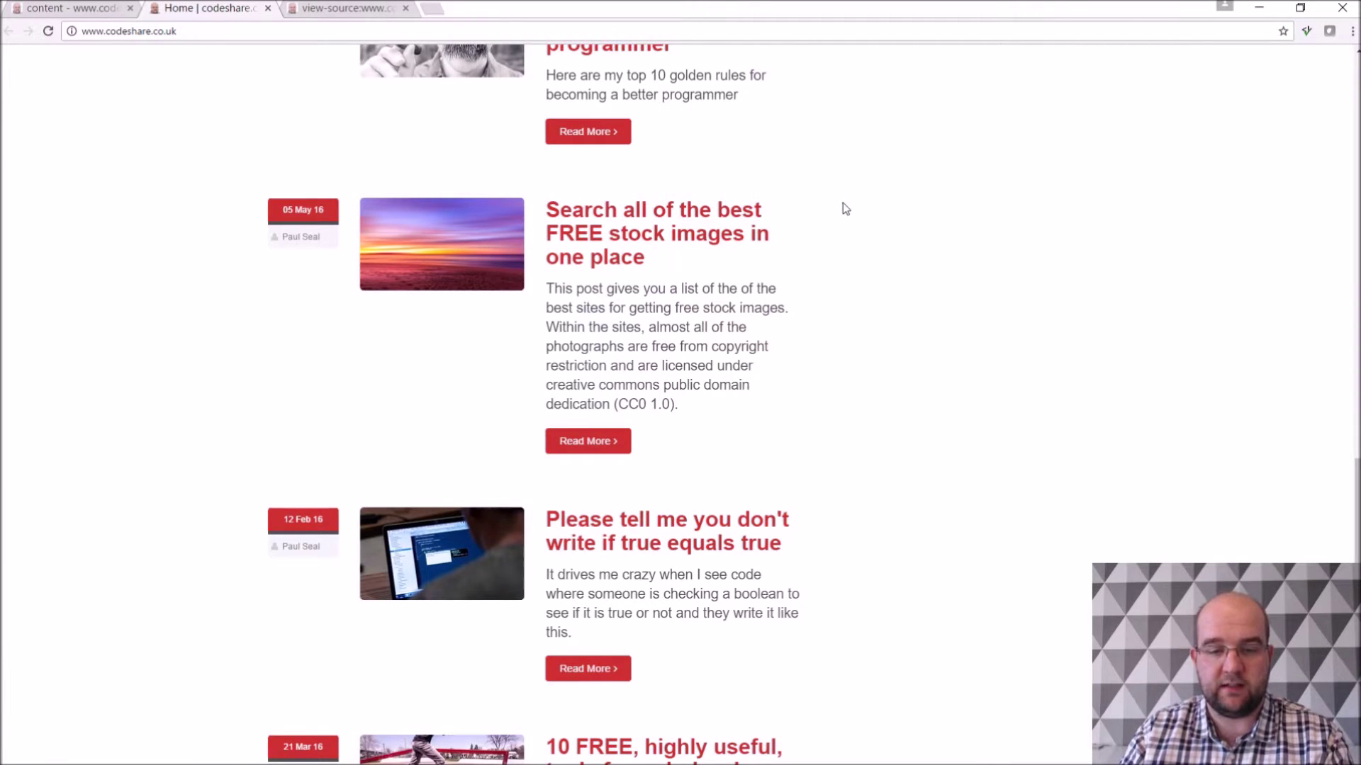
scroll(836, 204, "up", 4)
left_click(65, 8)
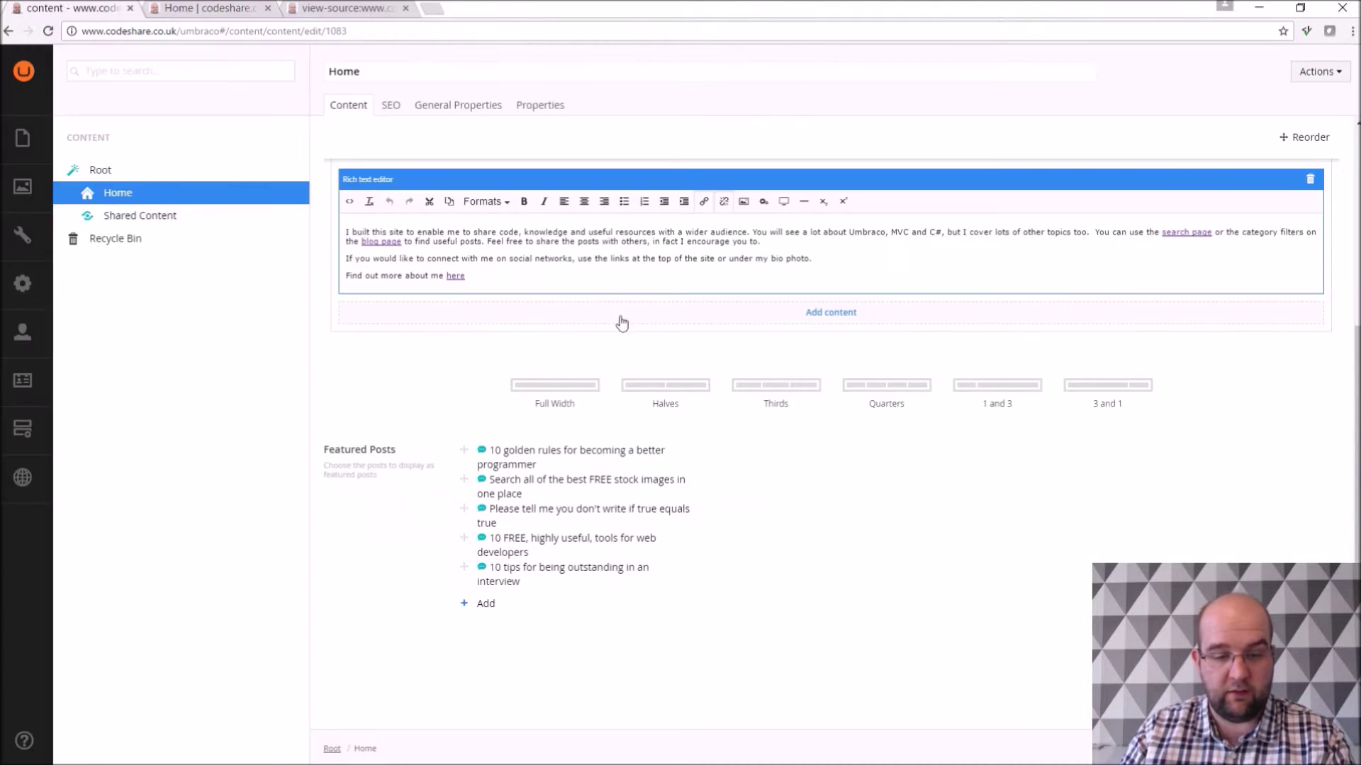
Browse Root > Home > Blog in the featured-post picker, search '10 glde', then close it
left_click(485, 603)
left_click(1030, 189)
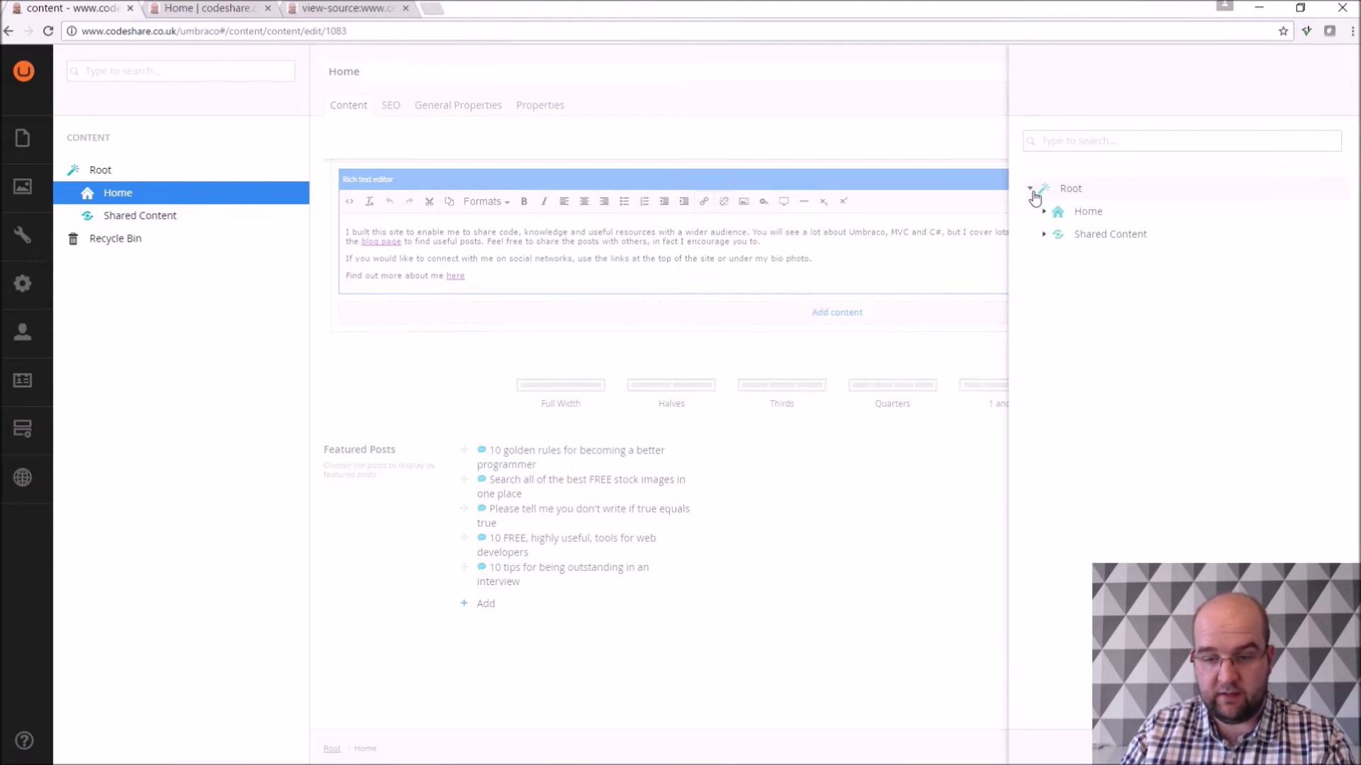
left_click(1044, 211)
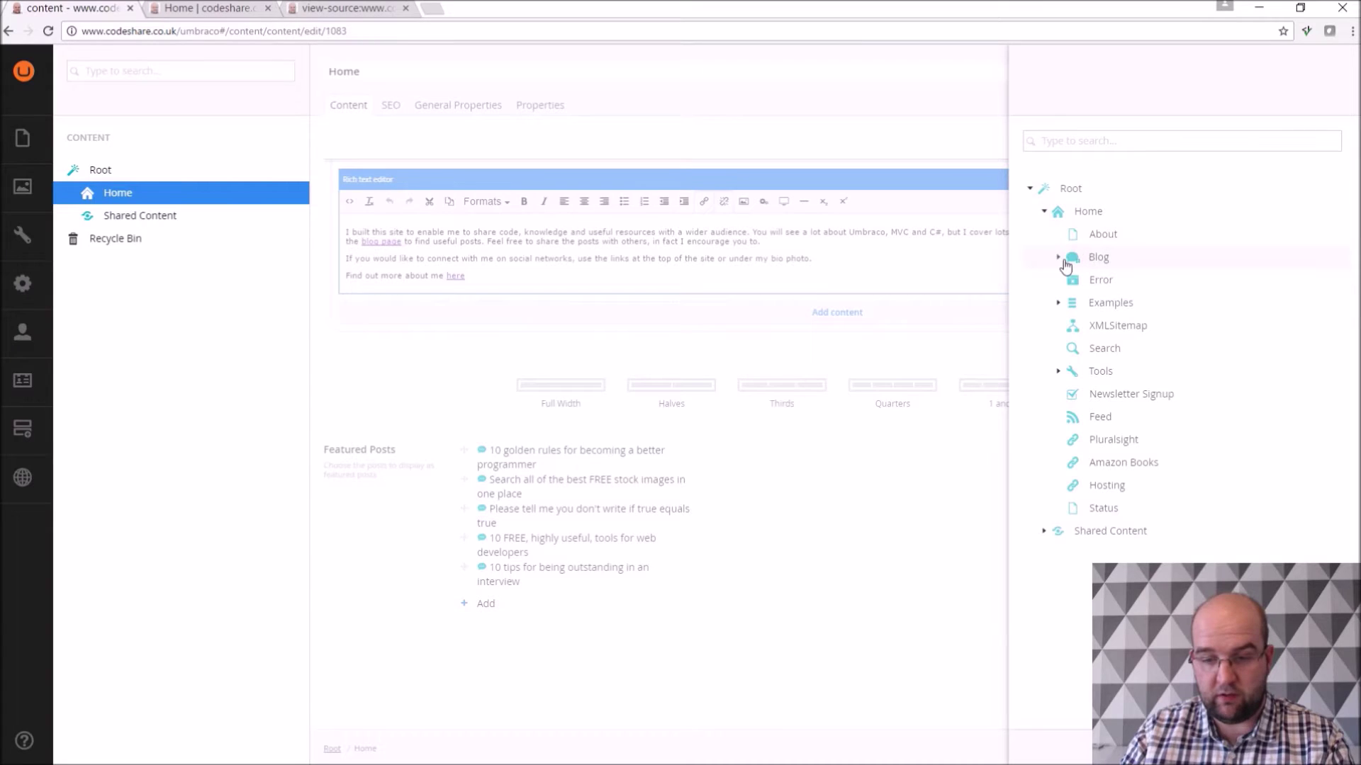
left_click(1058, 257)
left_click(1119, 282)
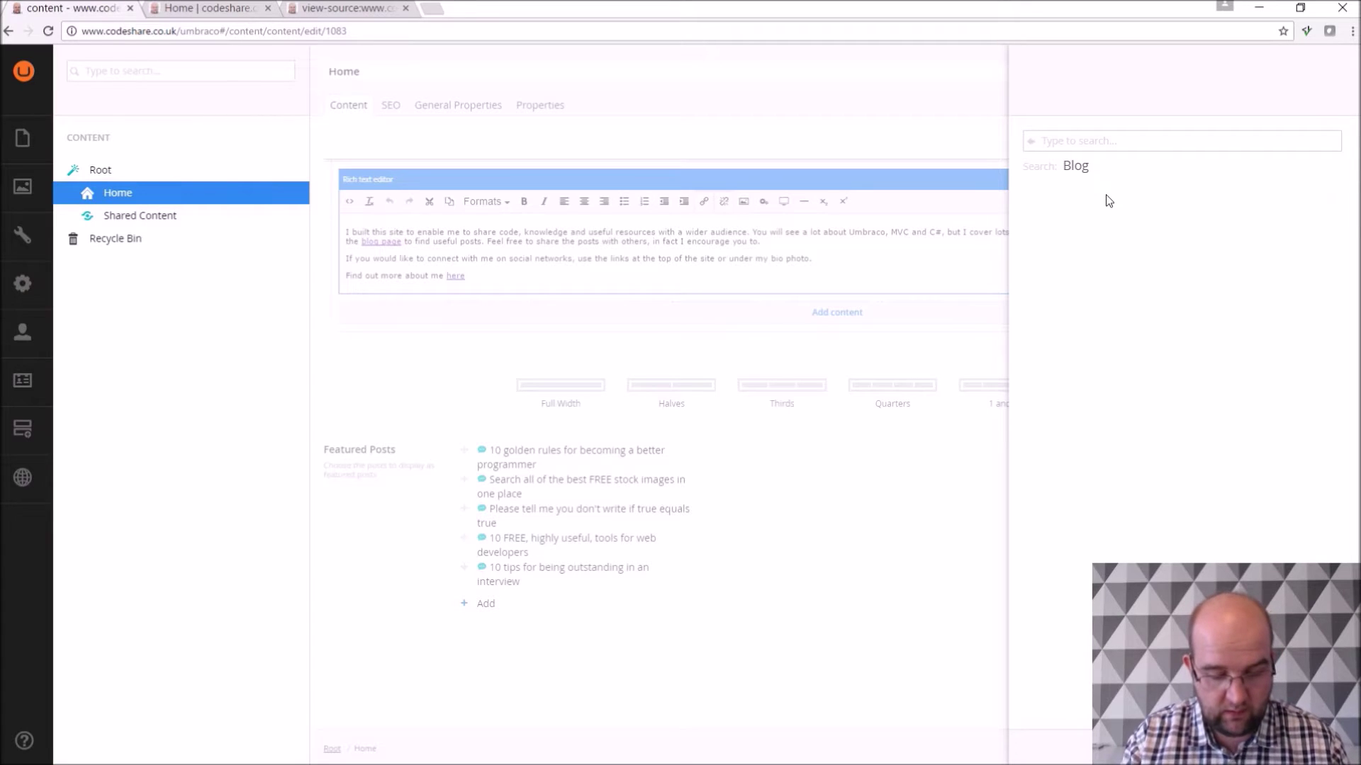
type("10 glde")
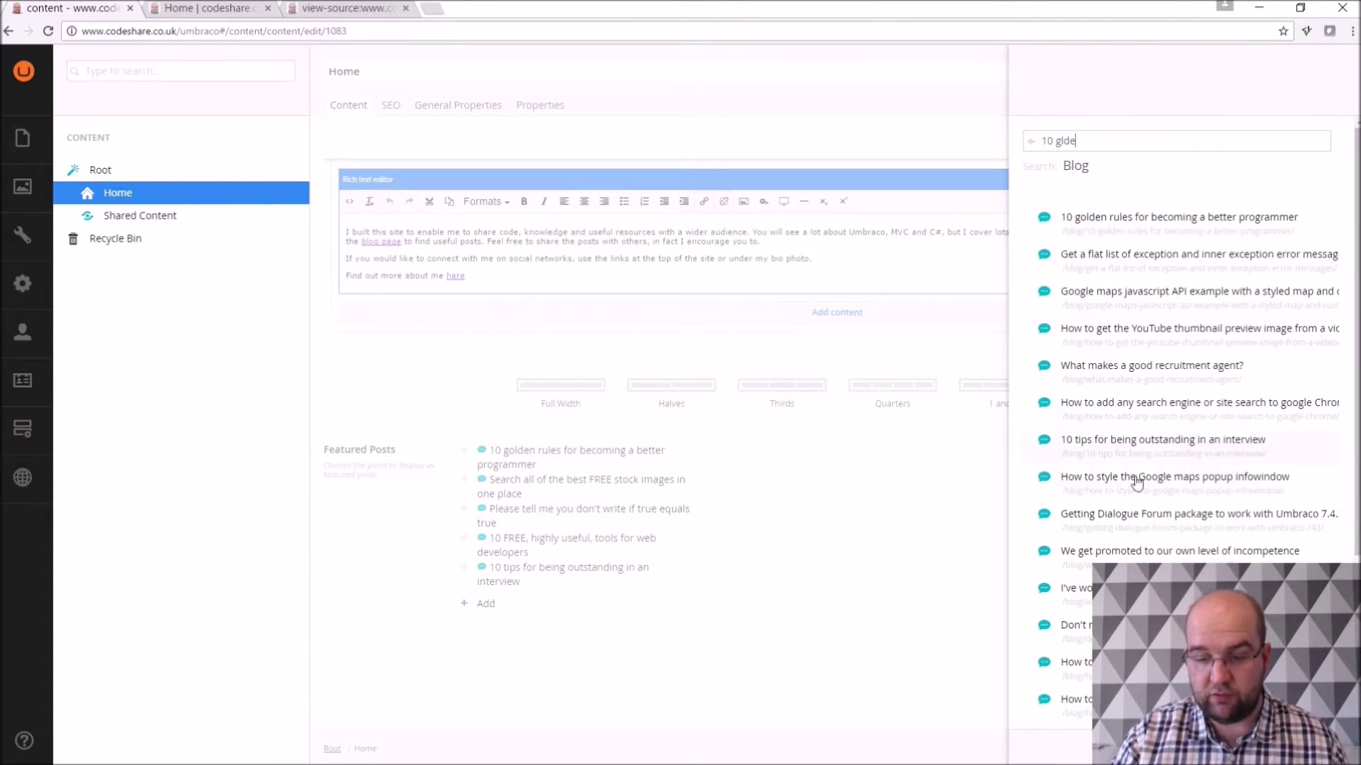
left_click(504, 450)
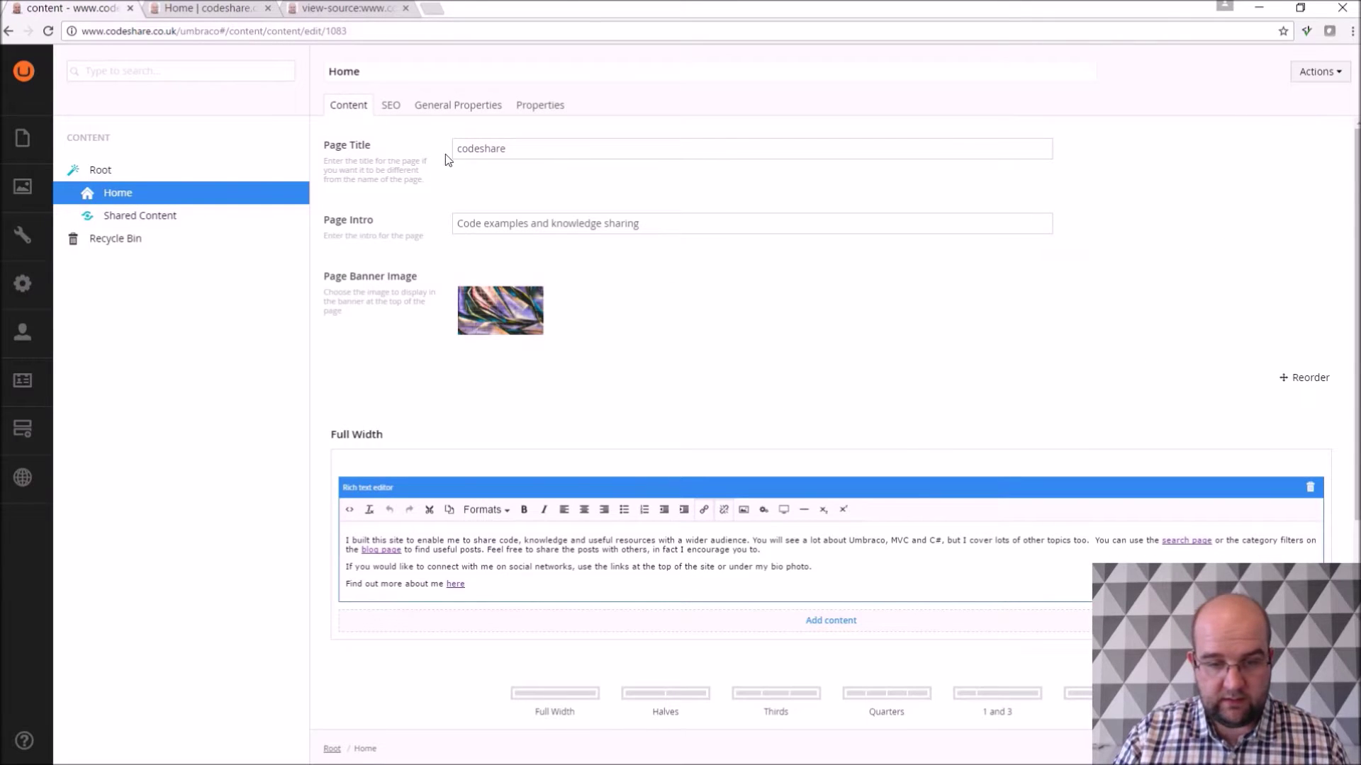
Check Home's SEO and General Properties and the Url Alias field, then expand Home and open Blog
left_click(395, 110)
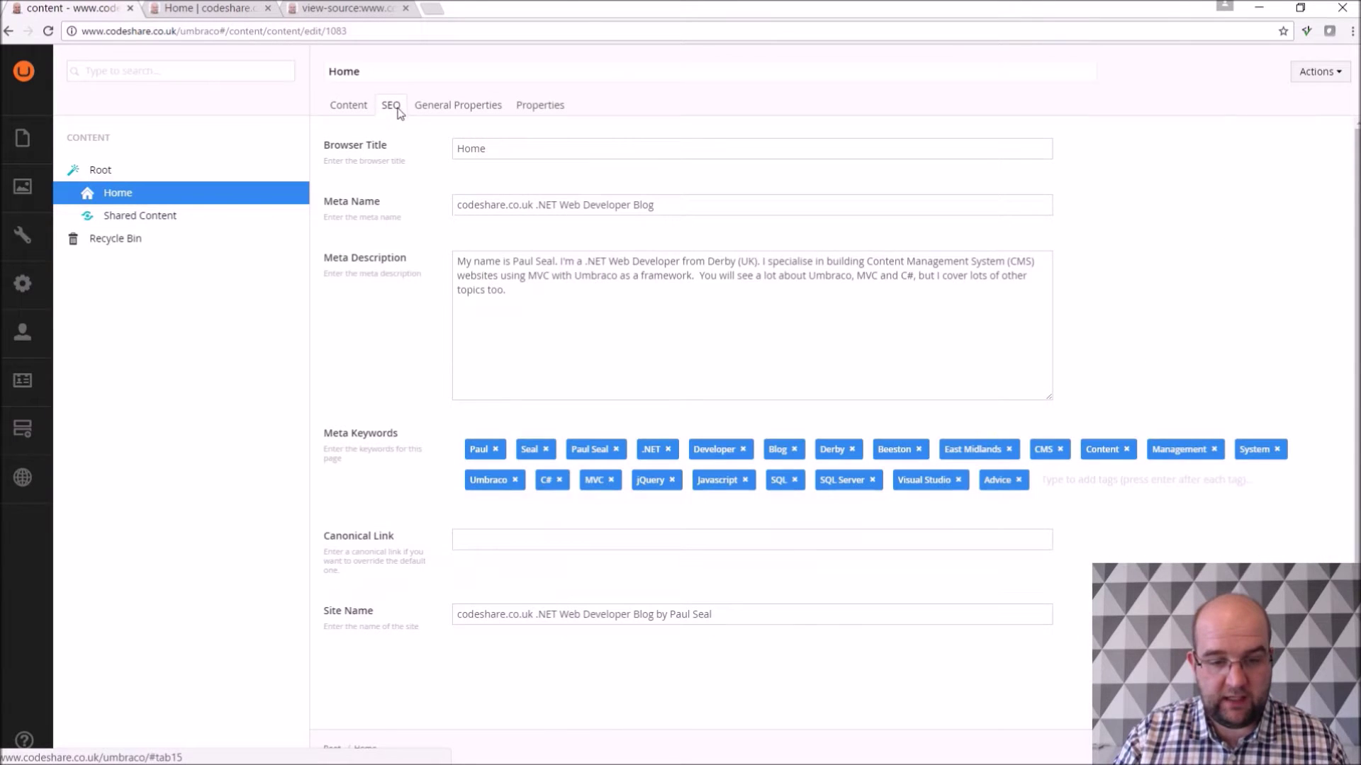
left_click(445, 108)
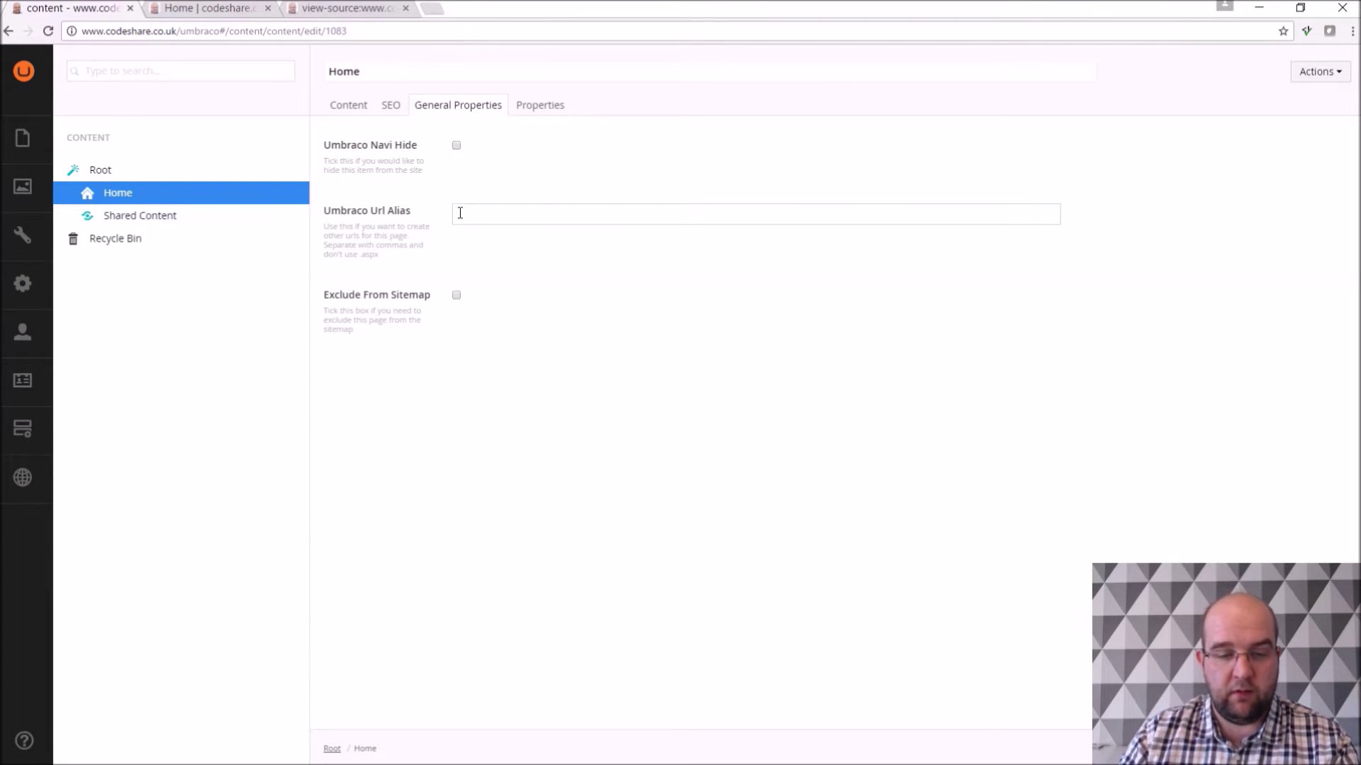
left_click(542, 225)
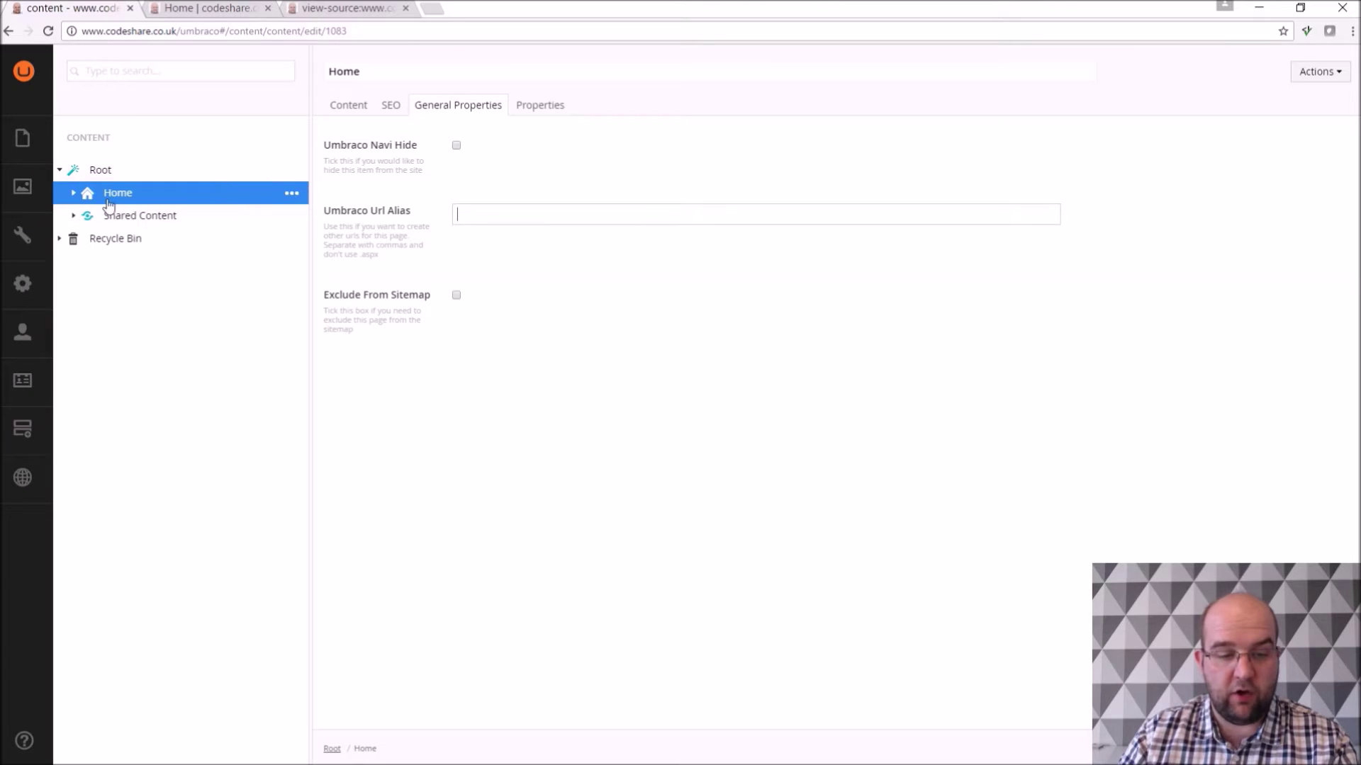
left_click(74, 193)
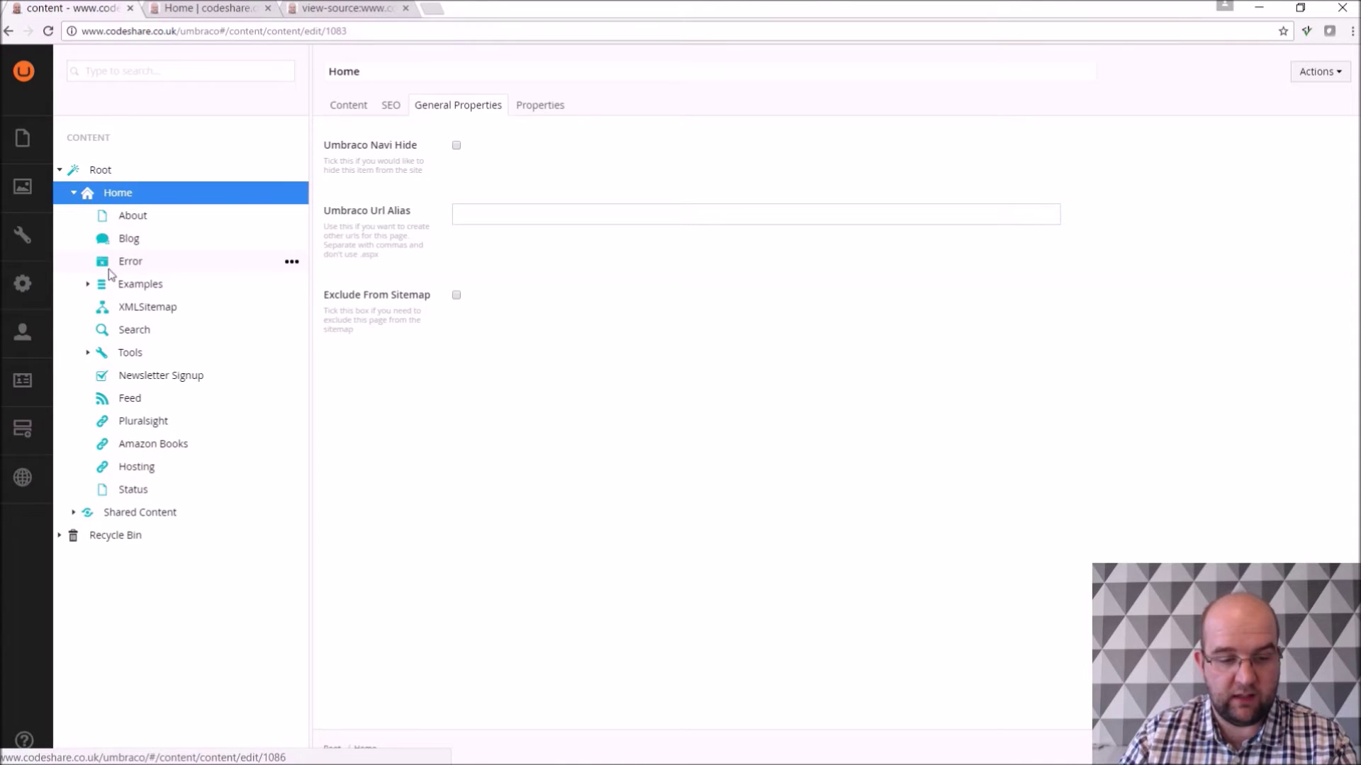
left_click(150, 243)
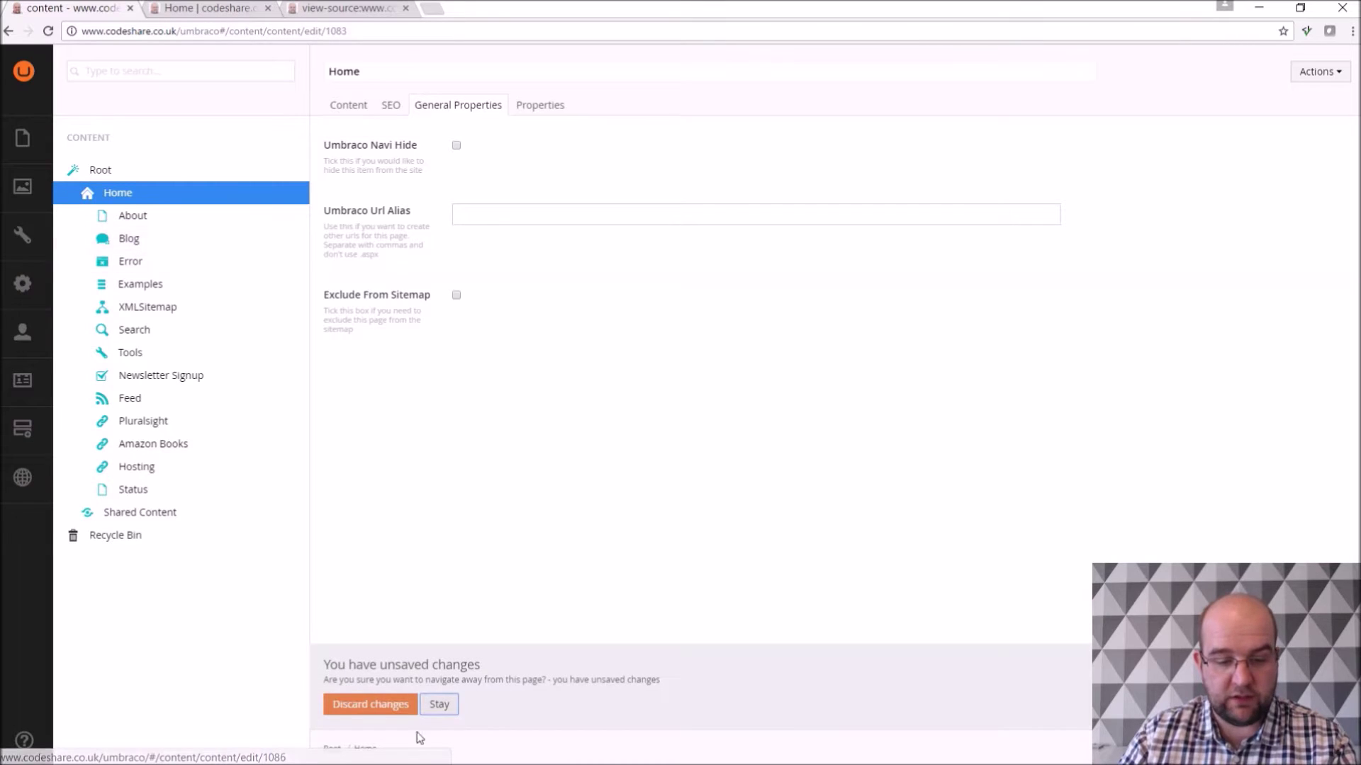
Discard unsaved edits, sort Blog posts newest first, and publish the GA Event Tracking post
left_click(384, 705)
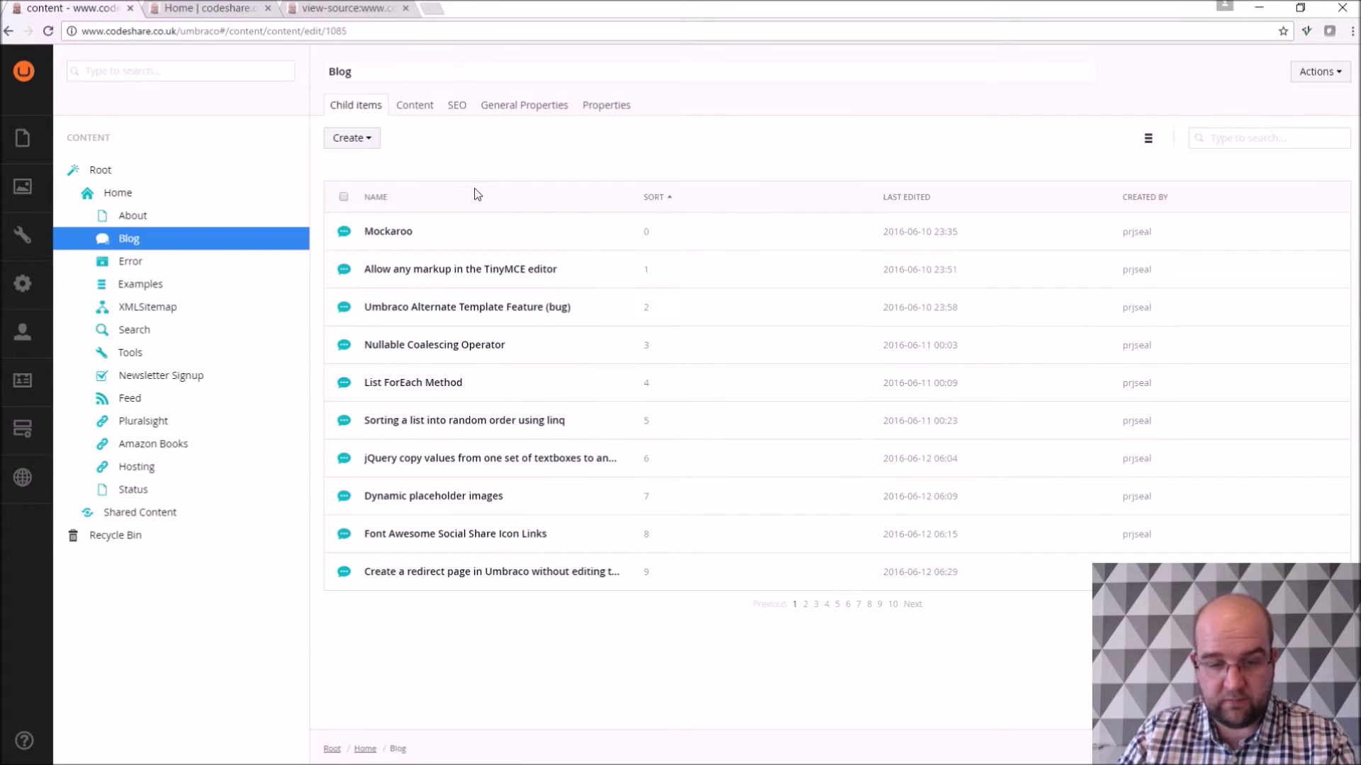
left_click(651, 200)
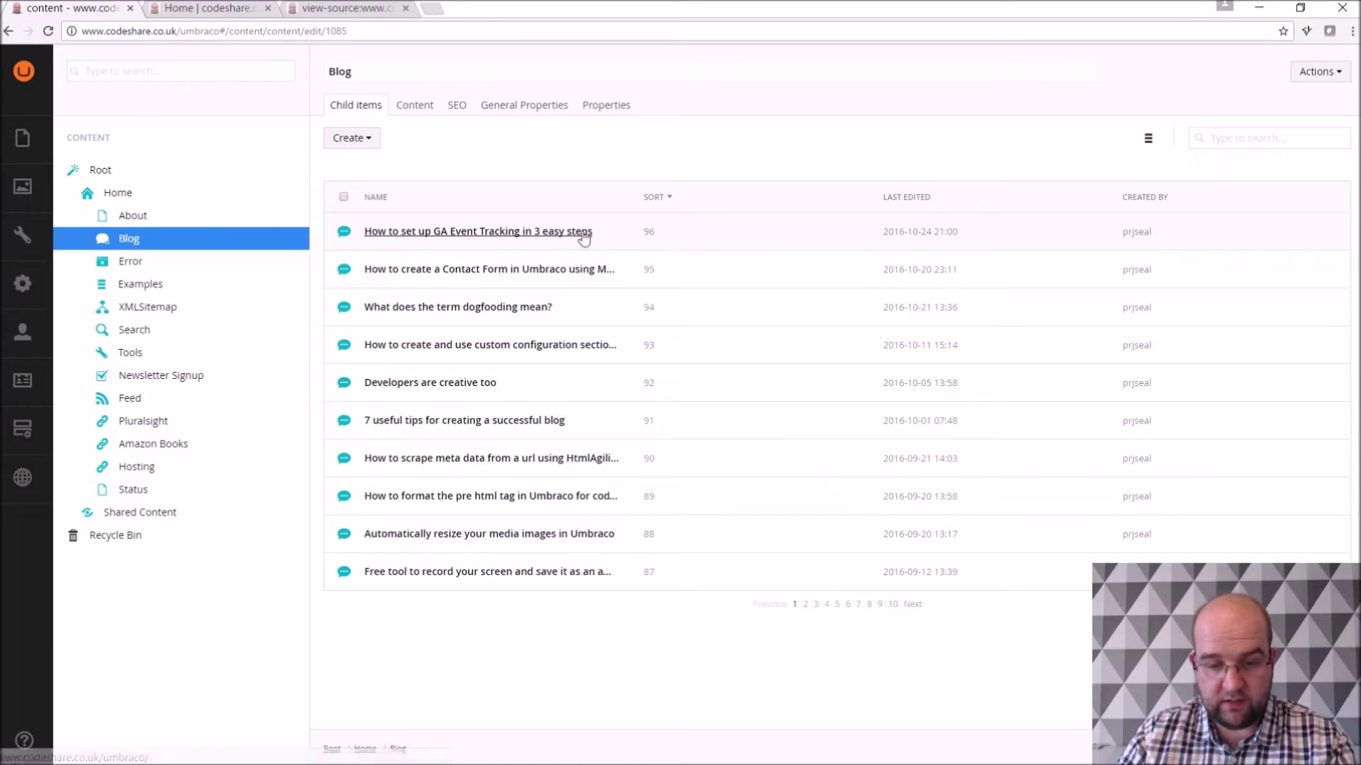
left_click(499, 234)
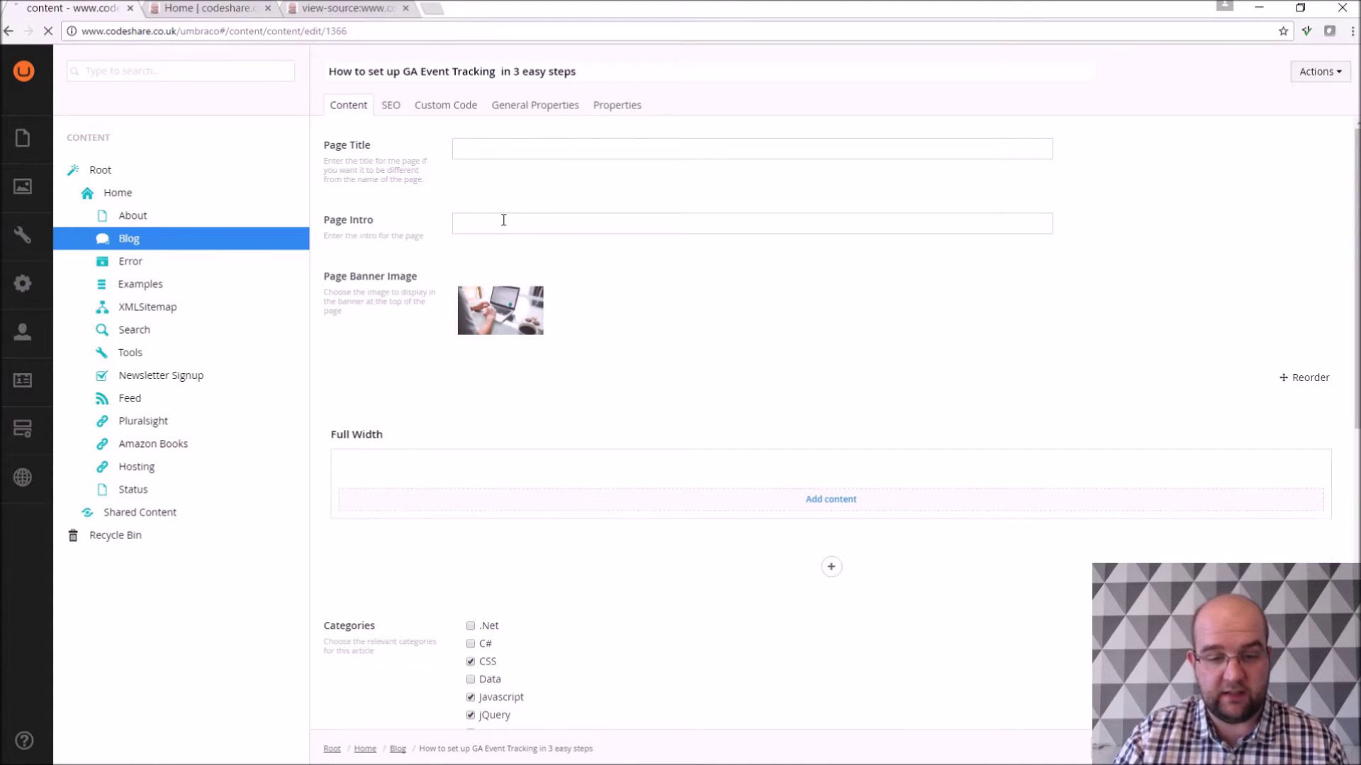
left_click(521, 105)
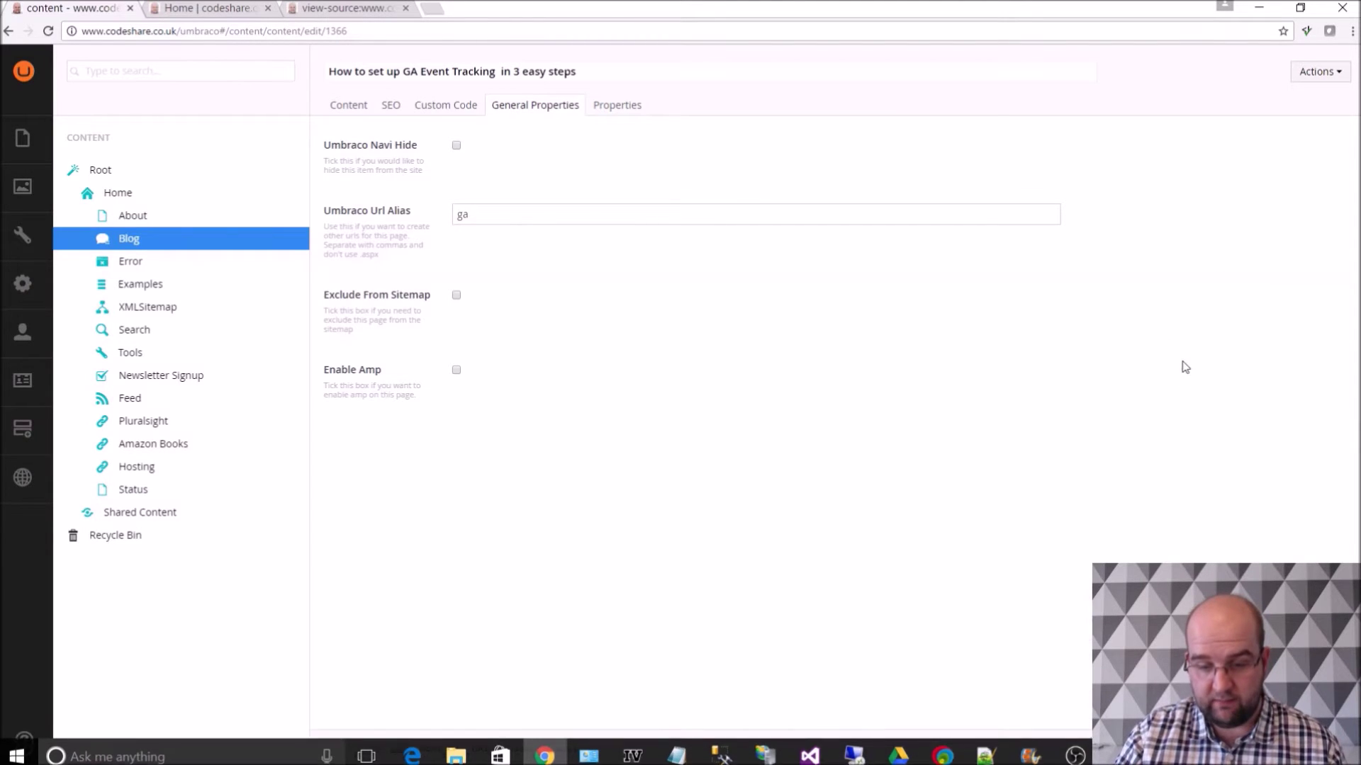
key("ctrl+p")
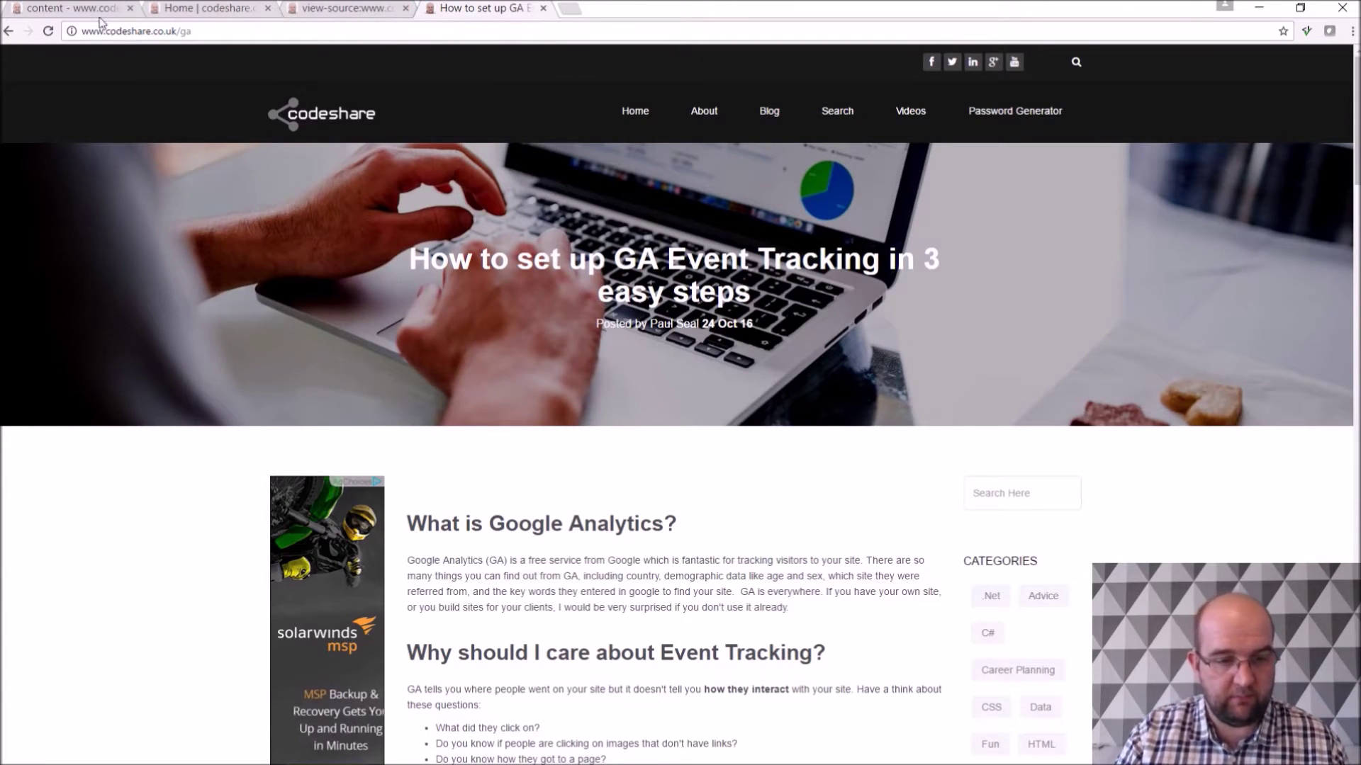
Switch back to the Umbraco backoffice tab
key("ctrl+1")
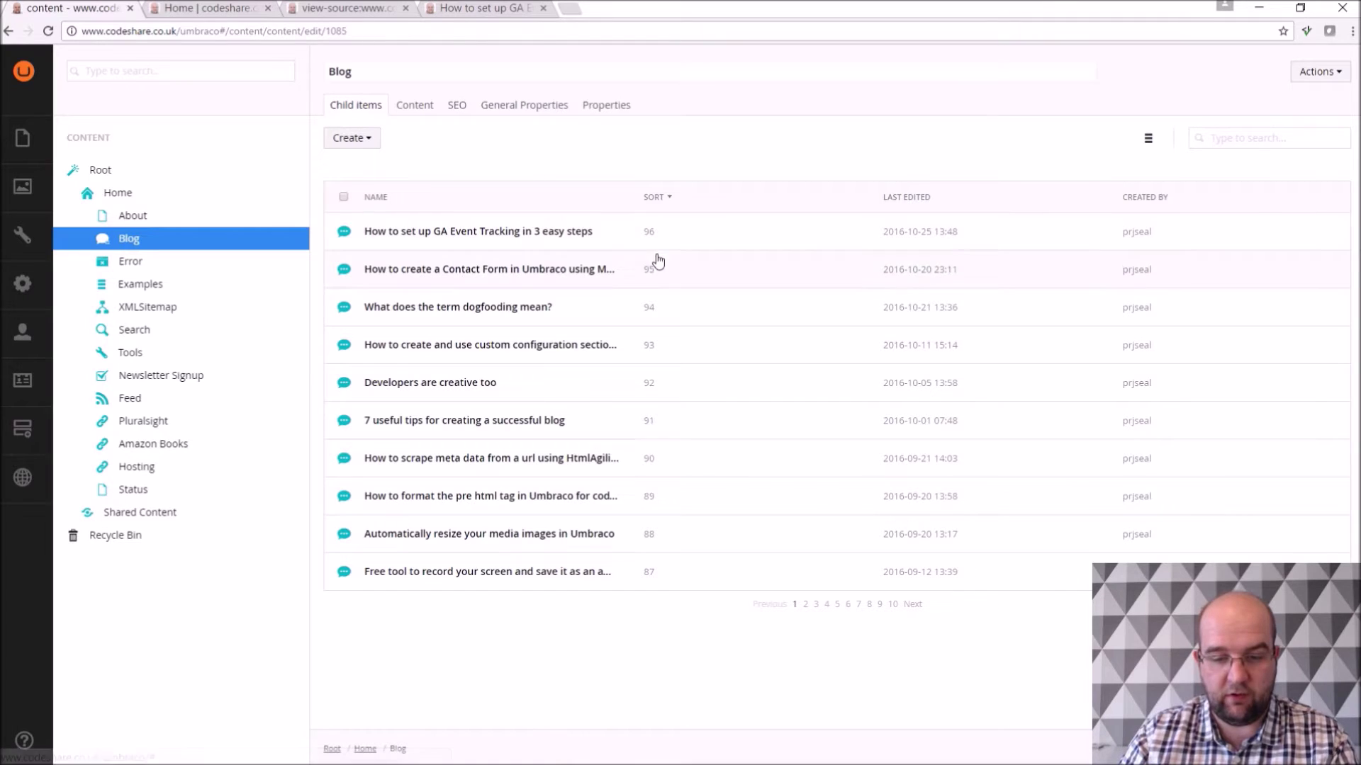
Sort Blog's posts by sort number, filter by 'umbra' and clear it, then open the GA post
left_click(661, 199)
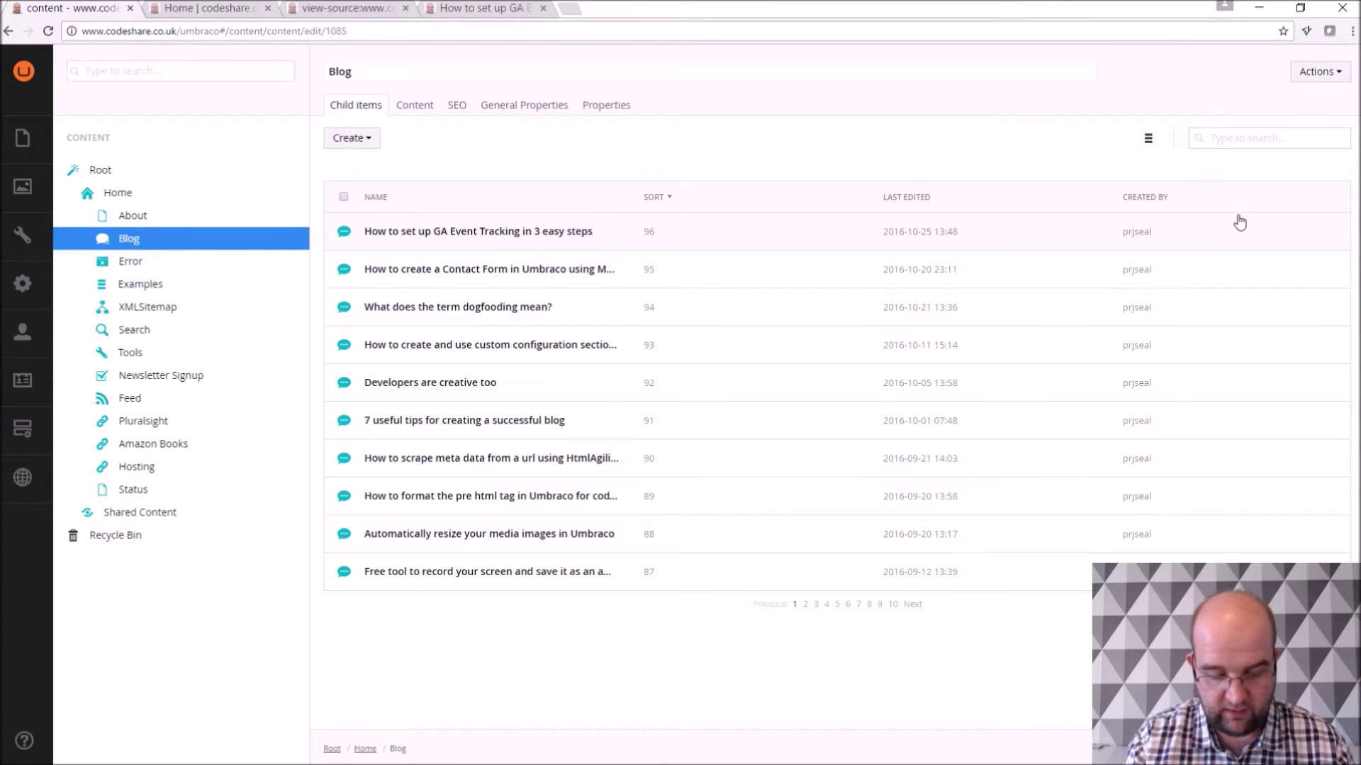
type("umbraco")
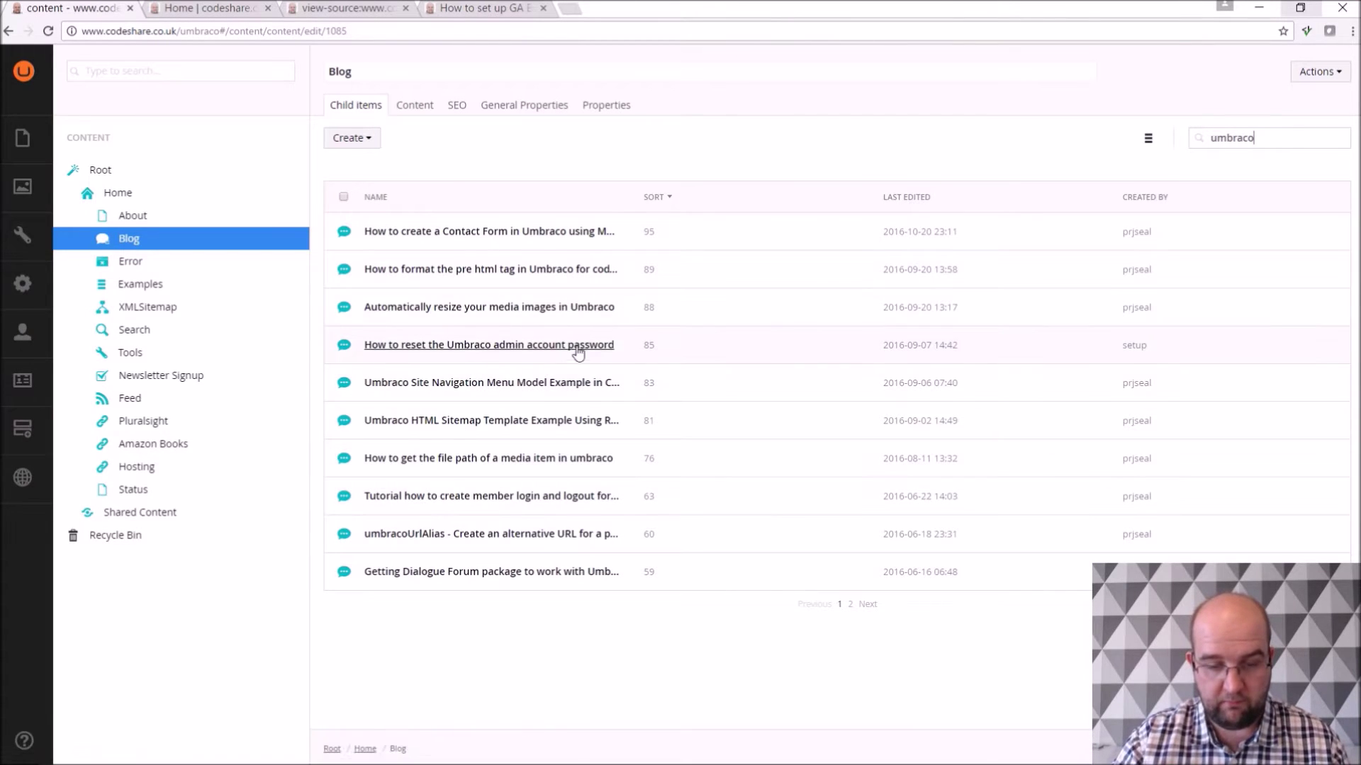
key("BackSpace")
key("BackSpace")
key("BackSpace")
key("BackSpace")
key("BackSpace")
key("BackSpace")
key("BackSpace")
left_click(662, 198)
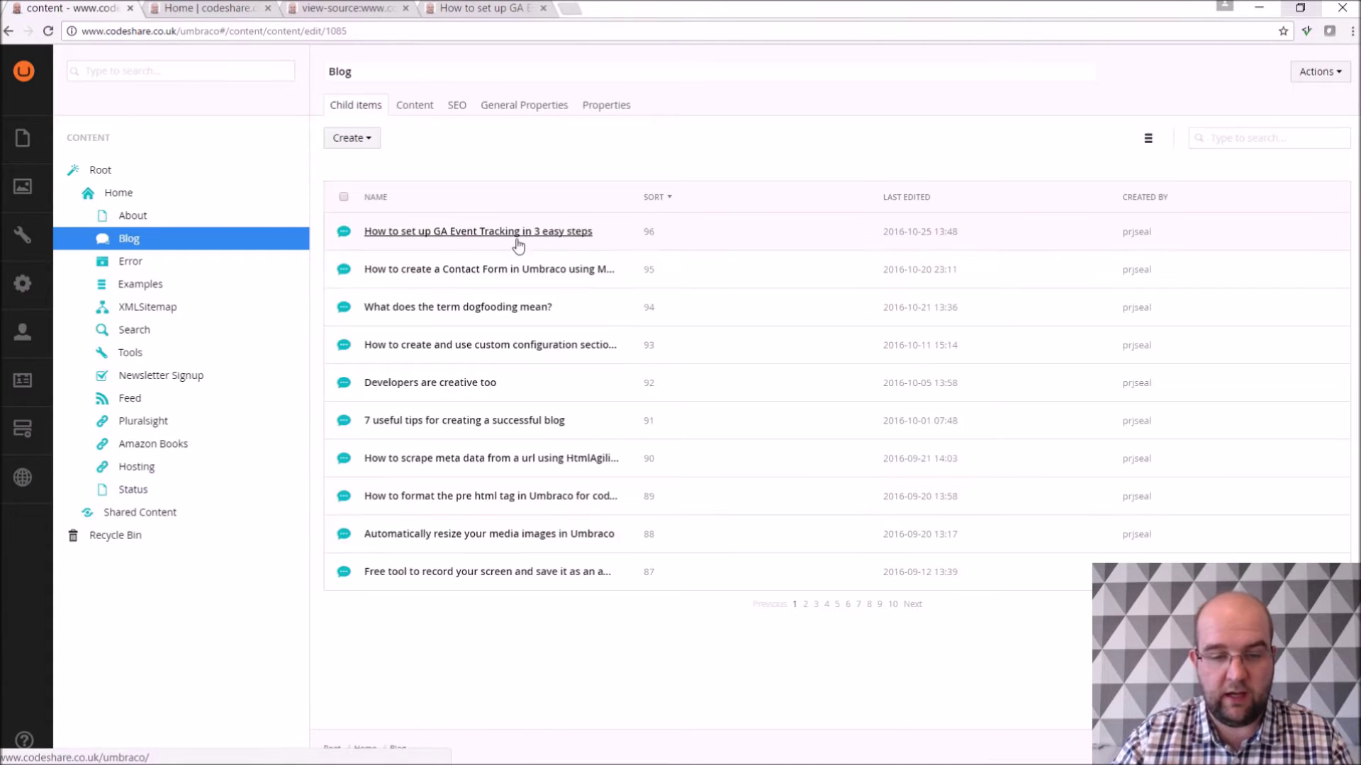
left_click(468, 231)
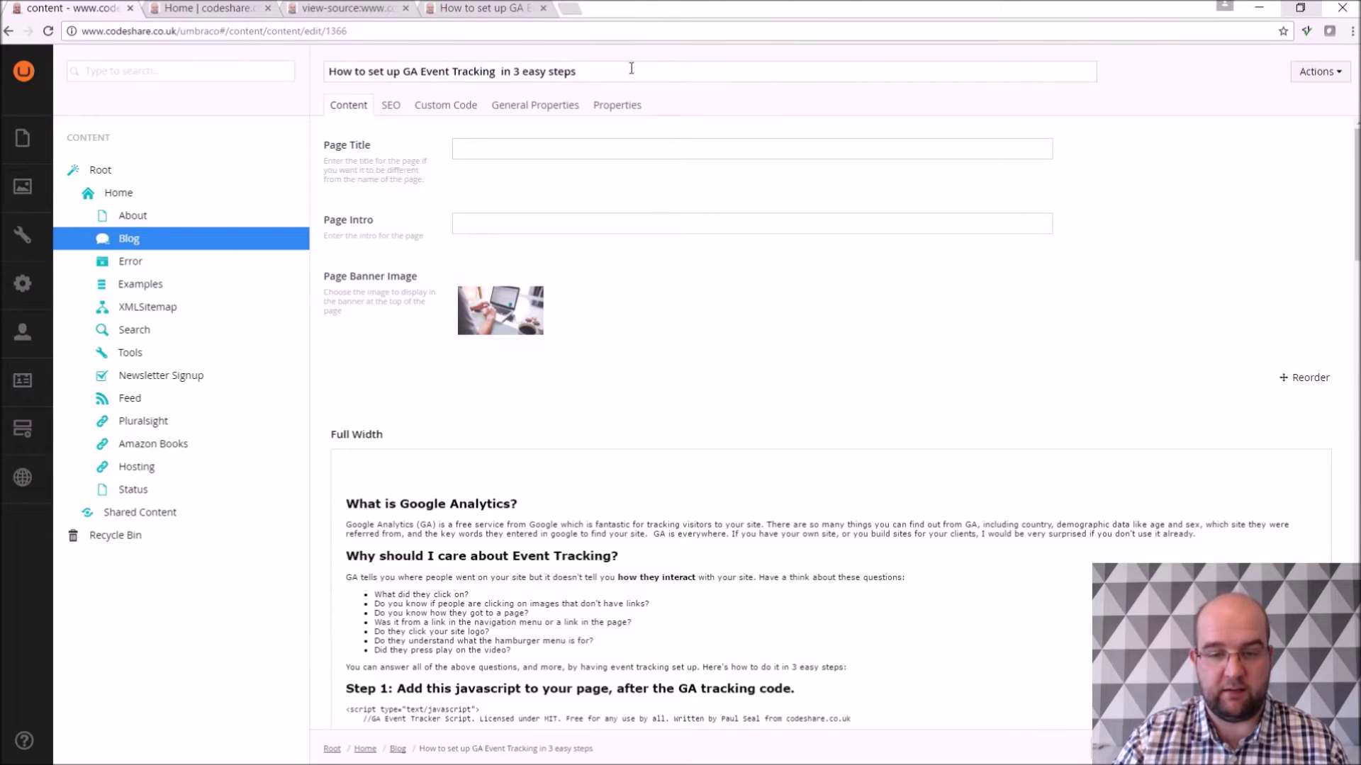
Compare the GA post's name in the editor with the title on the live post page
left_click_drag(631, 68, 364, 66)
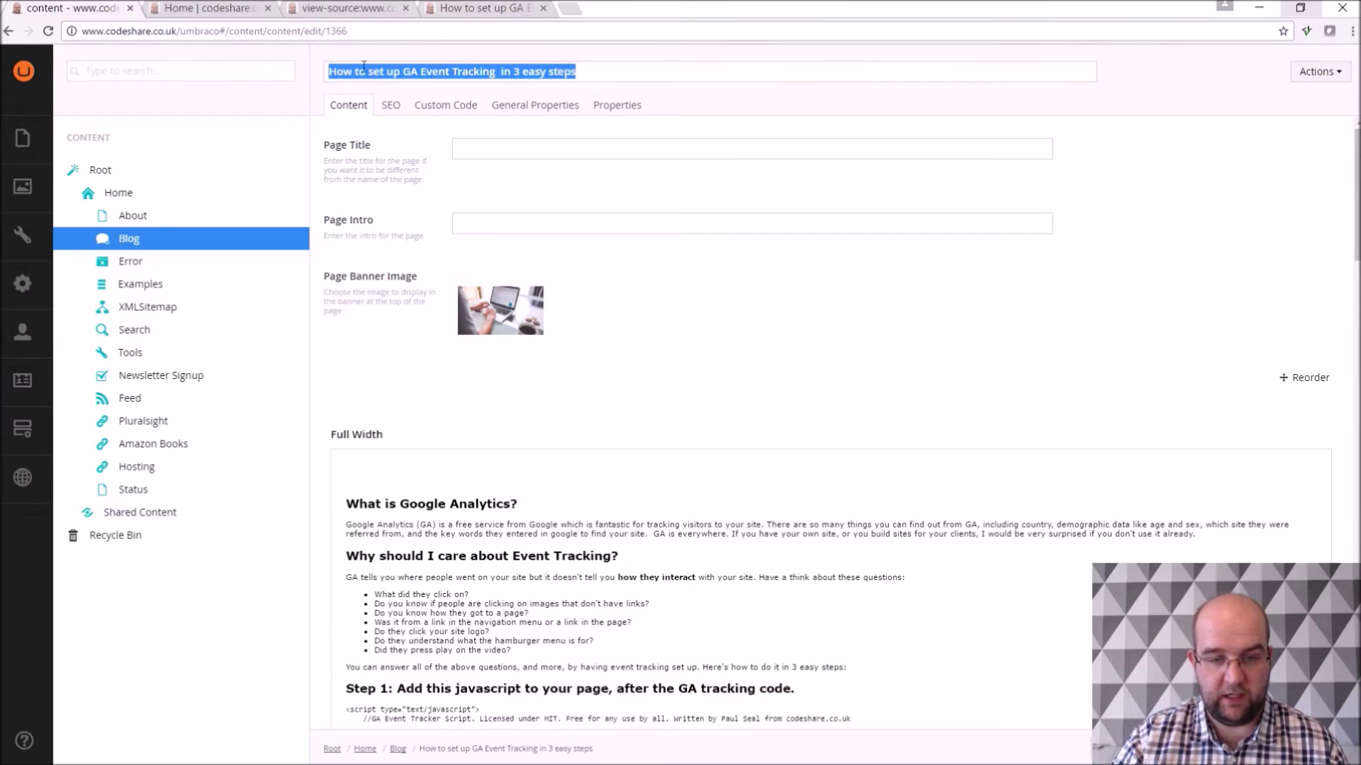
left_click(470, 11)
left_click_drag(413, 255, 780, 291)
left_click(779, 291)
left_click(230, 10)
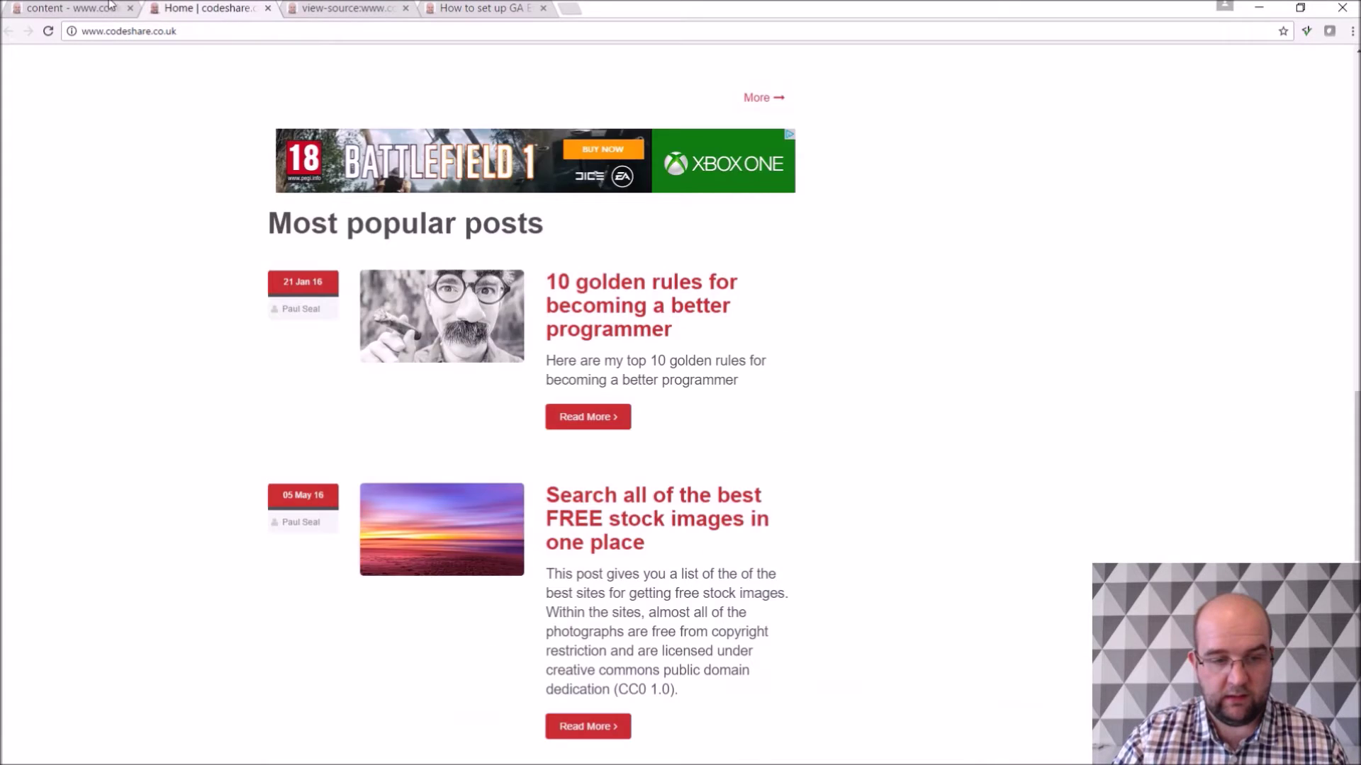
left_click(122, 10)
Check the post's Page Title field against the live post's byline, ending on the live page
left_click(542, 149)
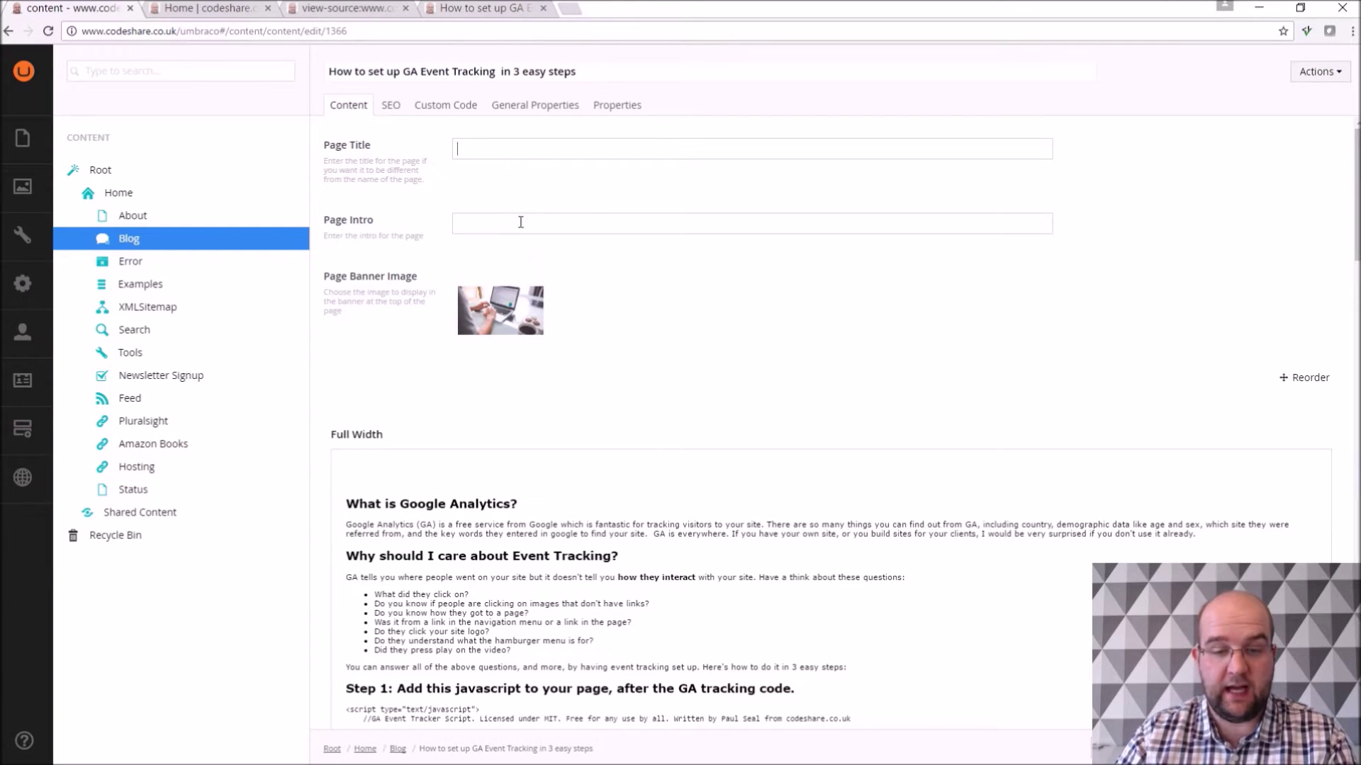
left_click(482, 9)
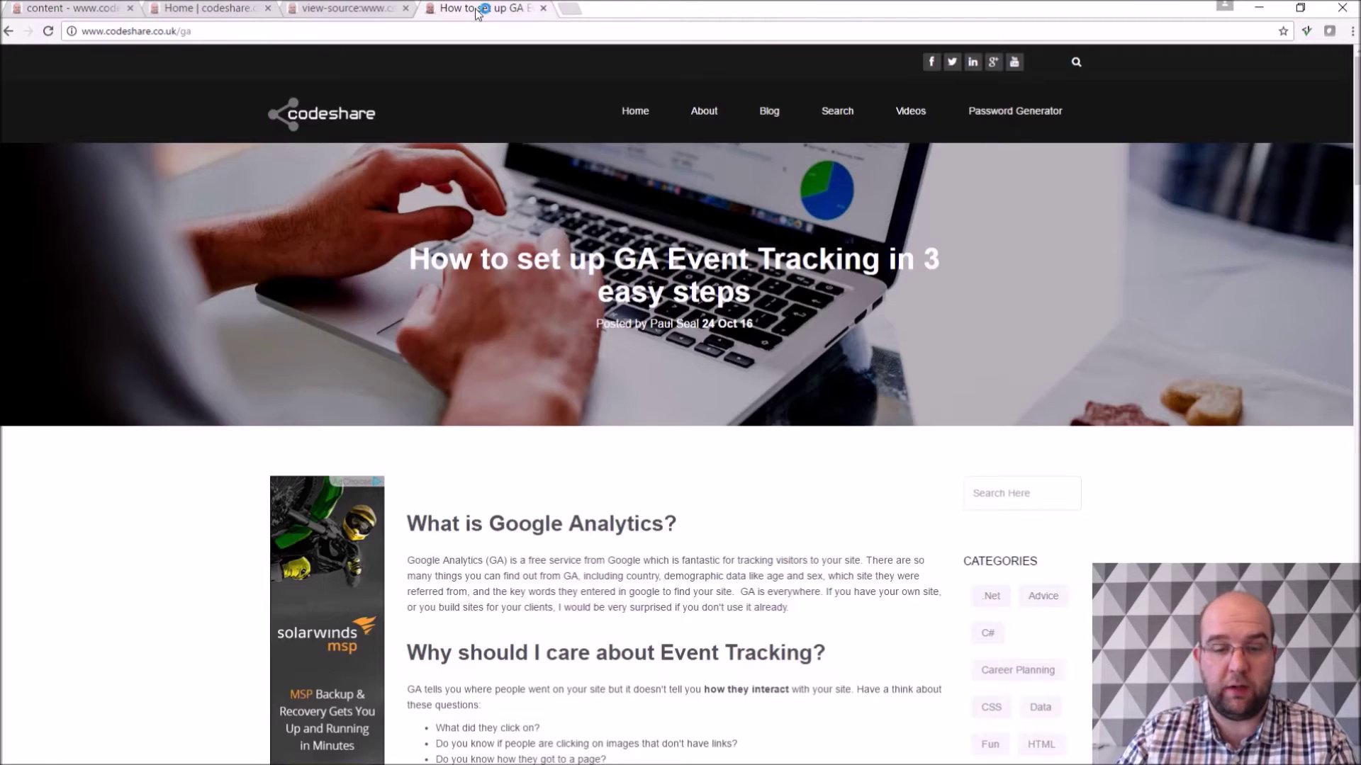
left_click_drag(607, 328, 754, 326)
left_click(63, 6)
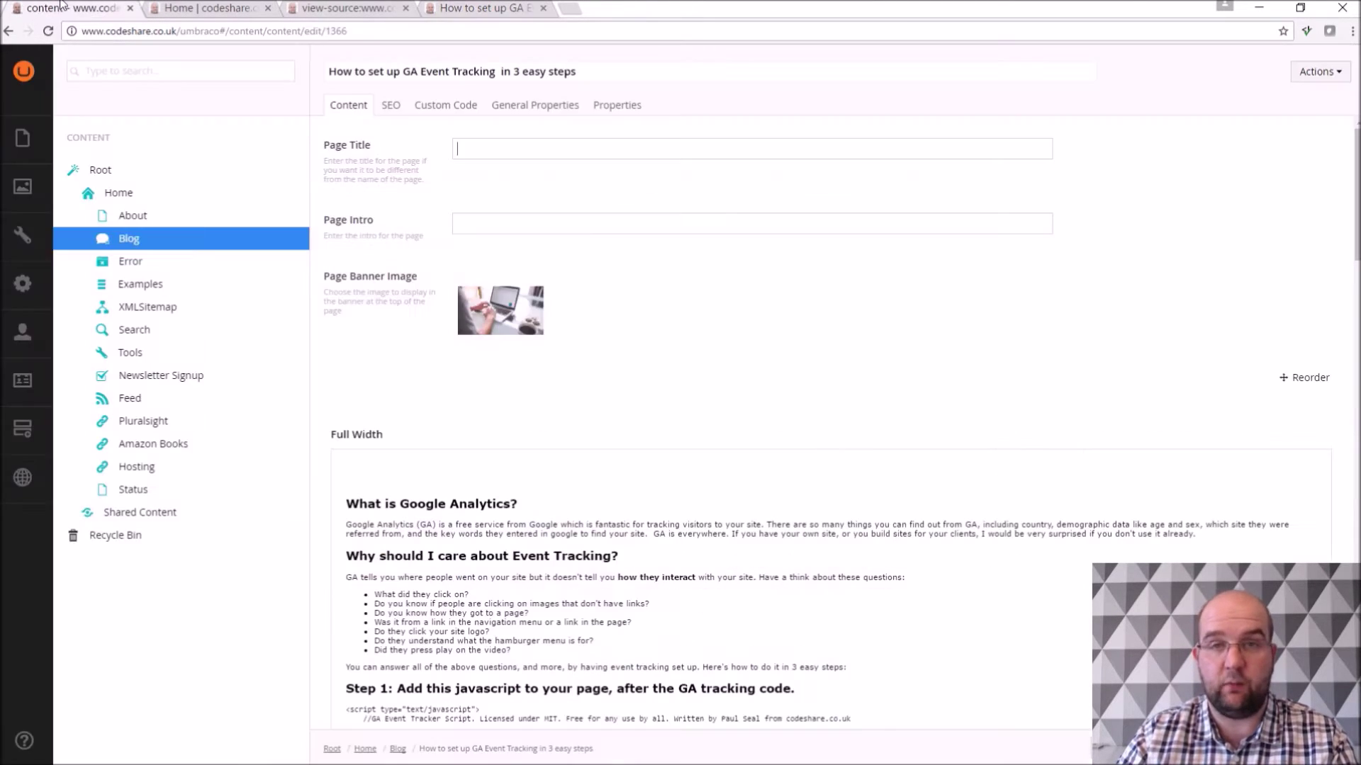
scroll(496, 212, "down", 2)
scroll(610, 277, "up", 1)
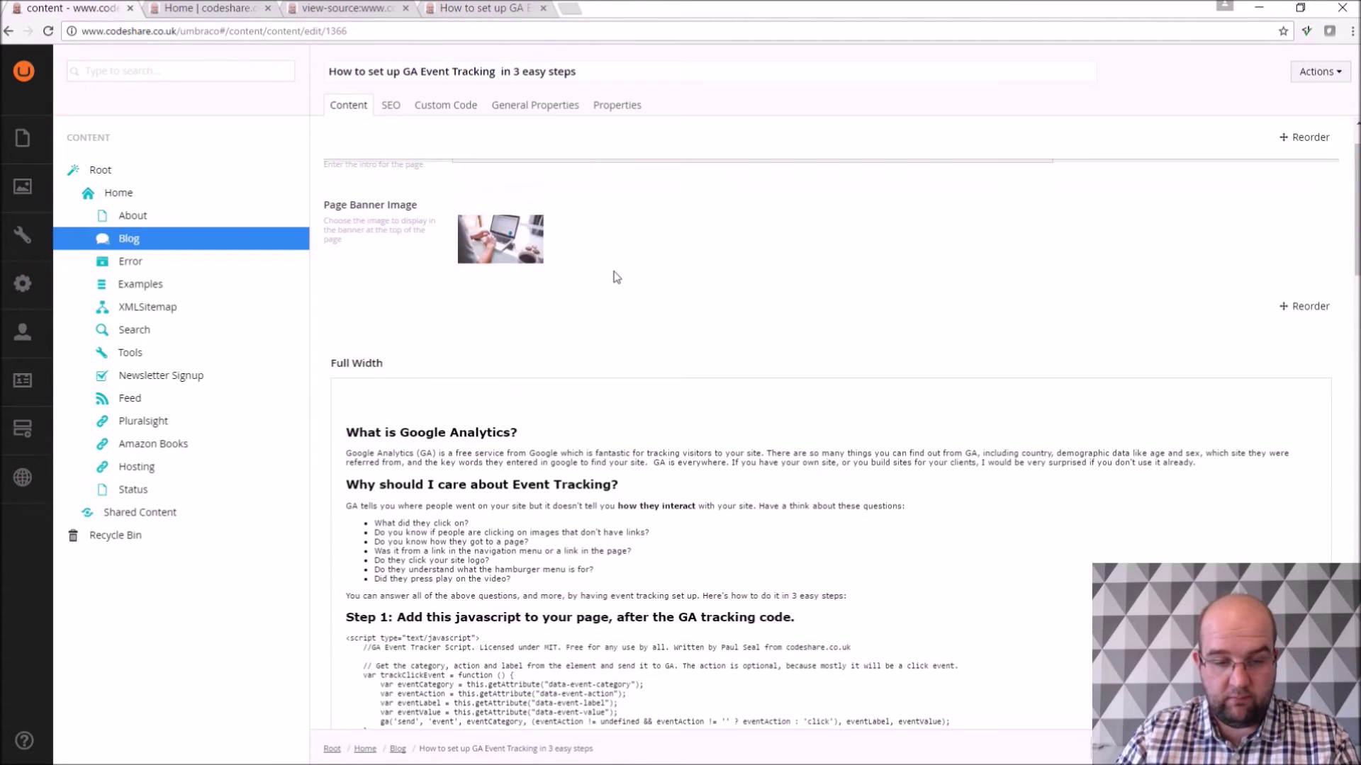
mouse_move(535, 260)
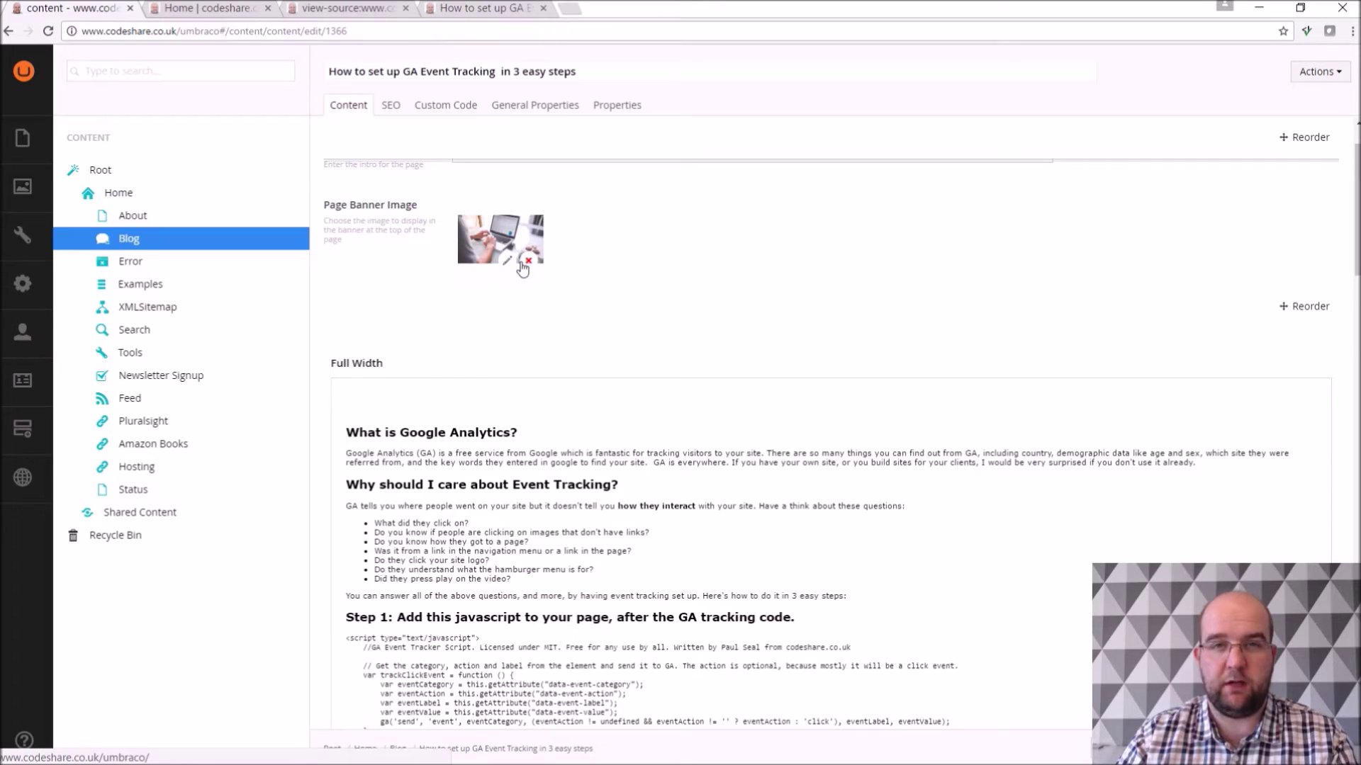
left_click(467, 7)
From the live home page, open the free stock images post and scroll through it
left_click(331, 130)
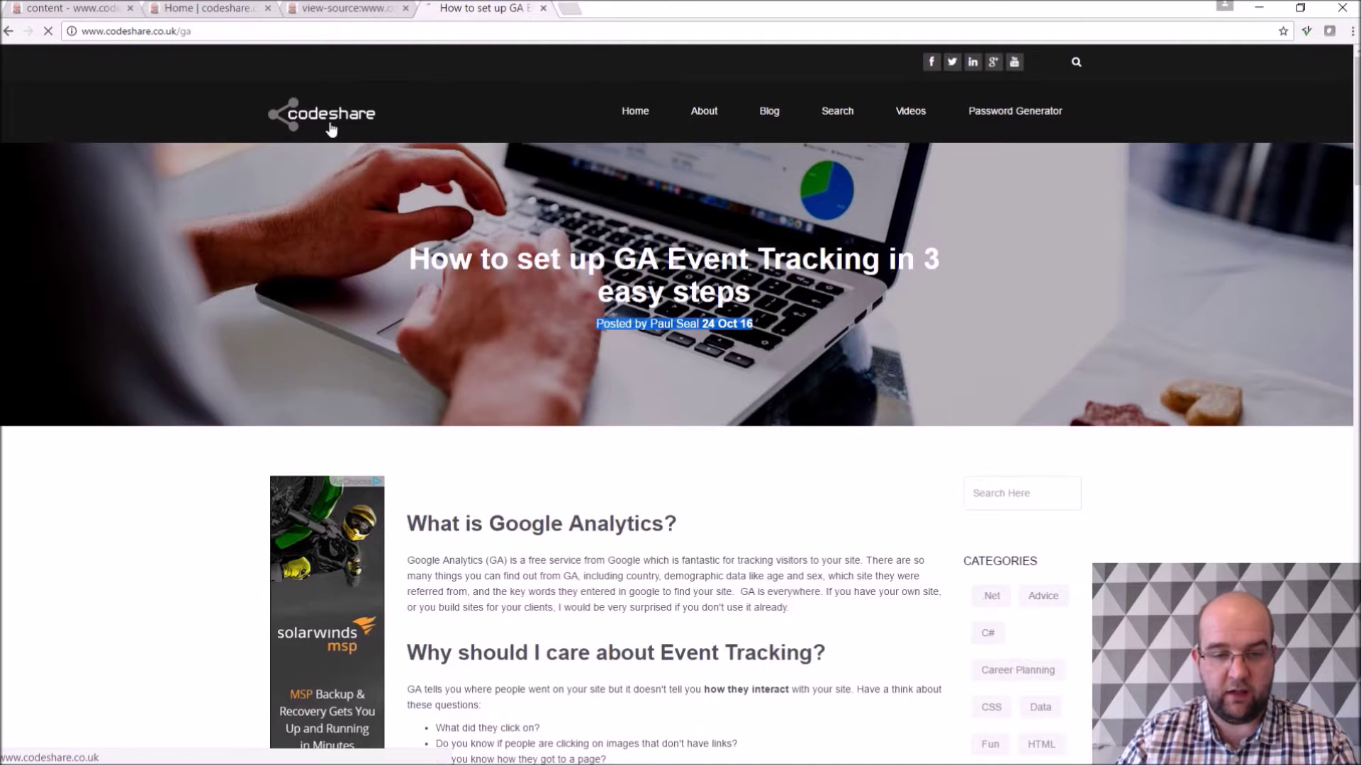
scroll(614, 320, "down", 15)
scroll(691, 375, "down", 7)
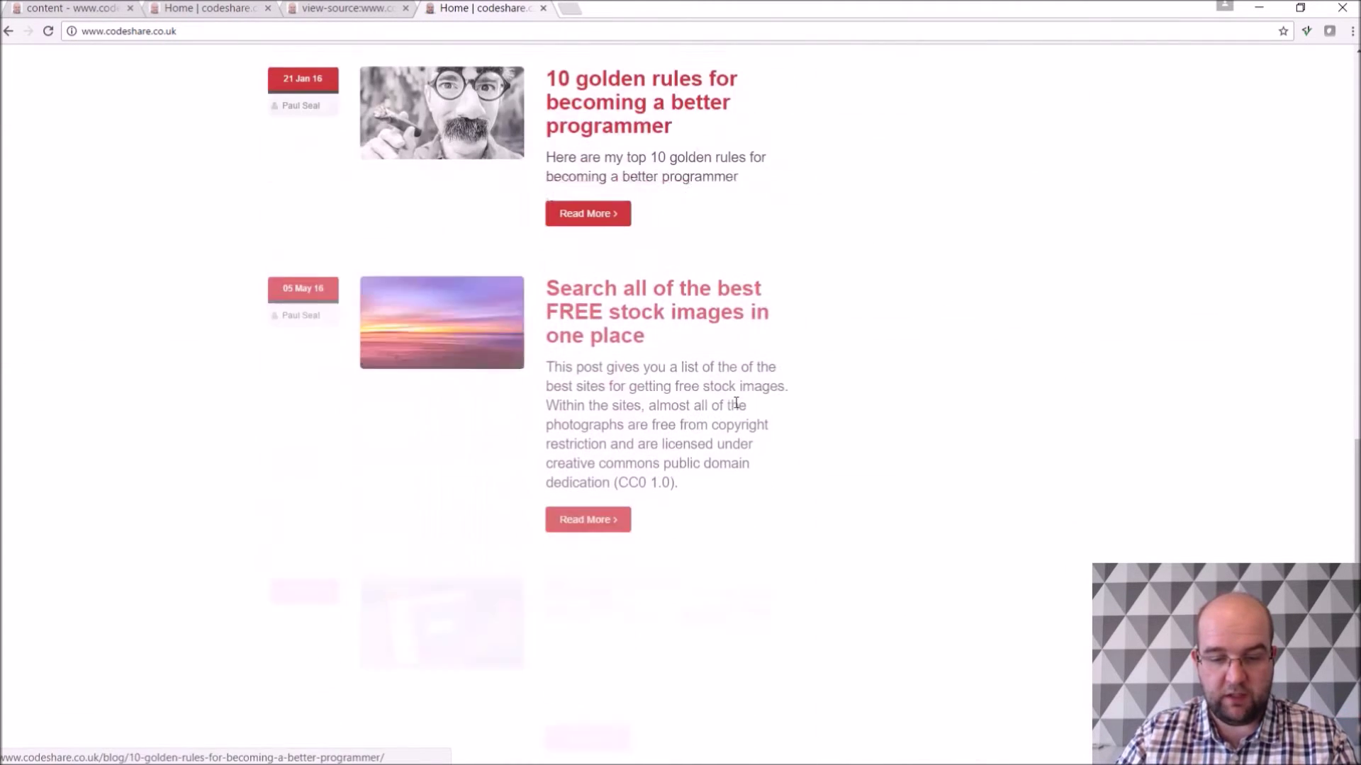
left_click(634, 303)
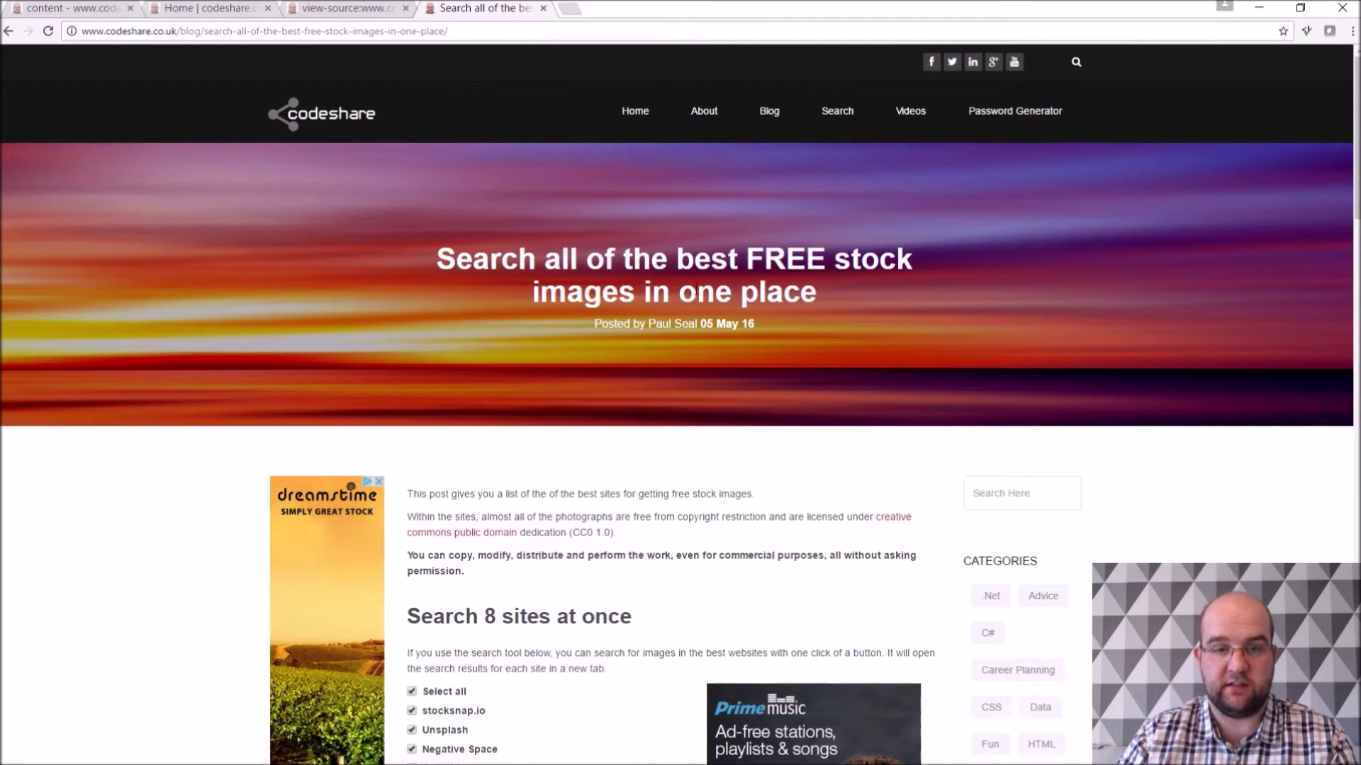
scroll(779, 319, "down", 5)
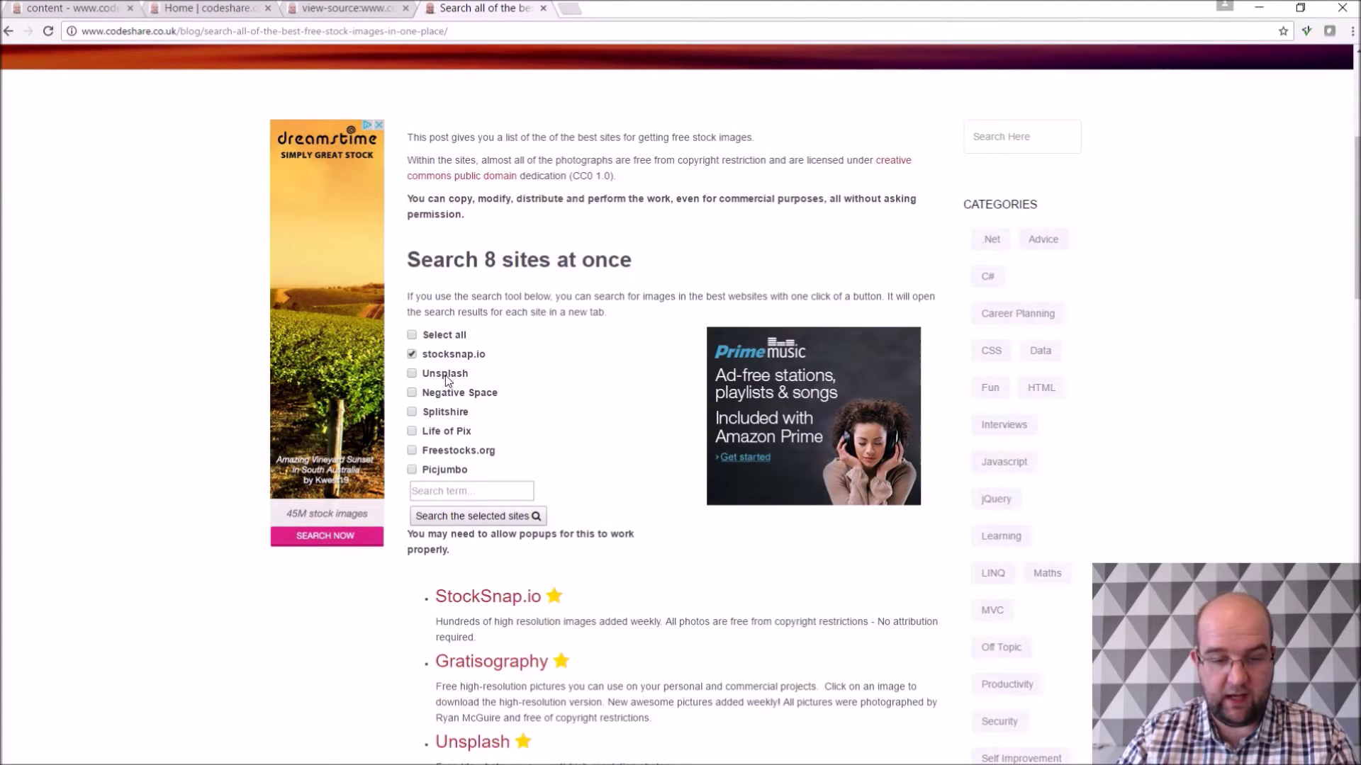
scroll(445, 376, "down", 14)
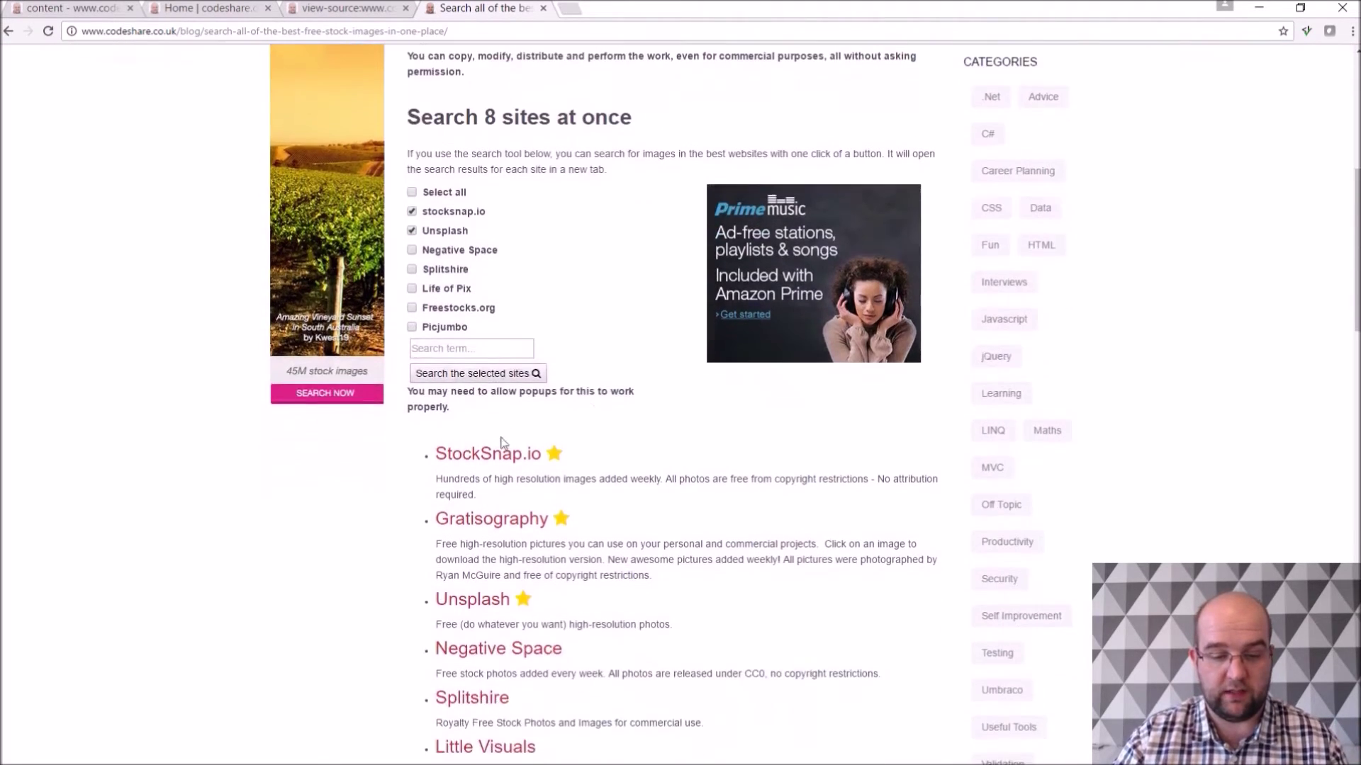
scroll(536, 457, "down", 3)
scroll(535, 454, "up", 11)
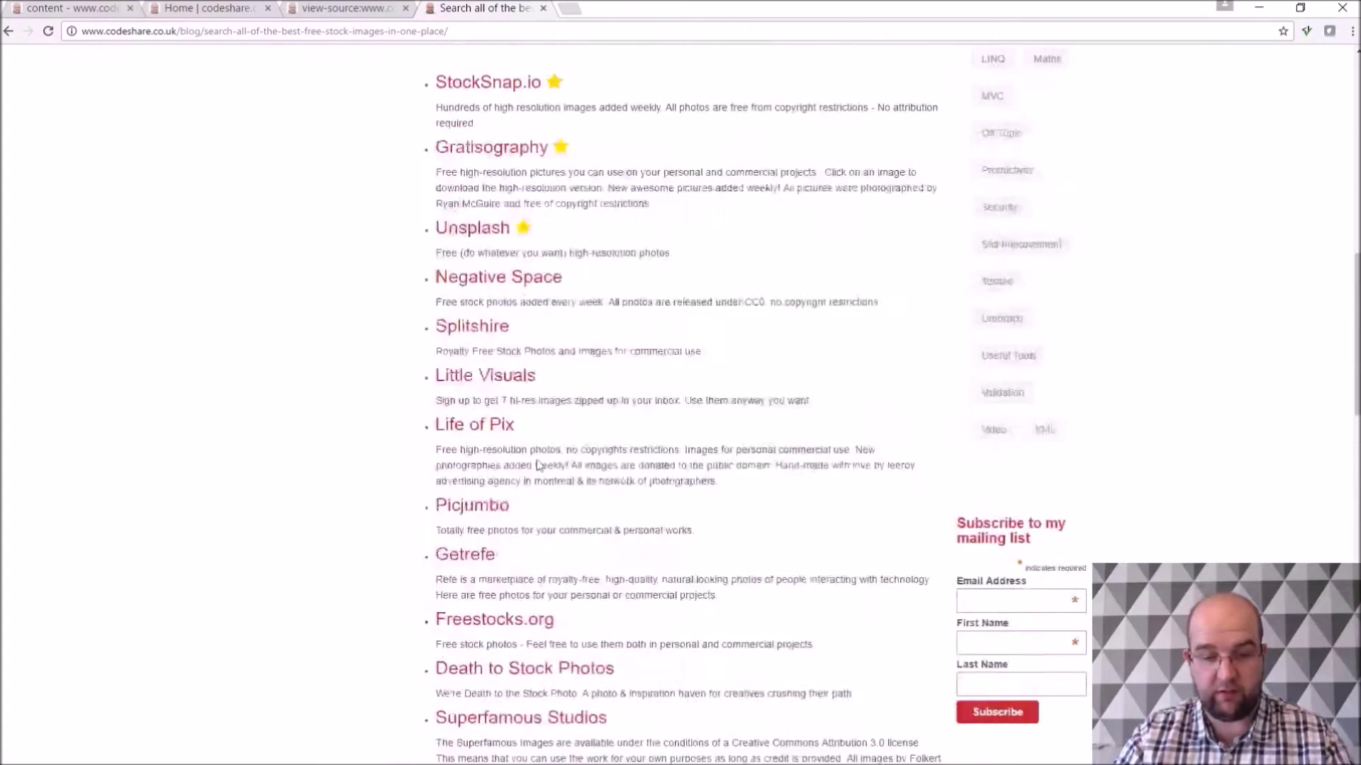
scroll(532, 448, "up", 1)
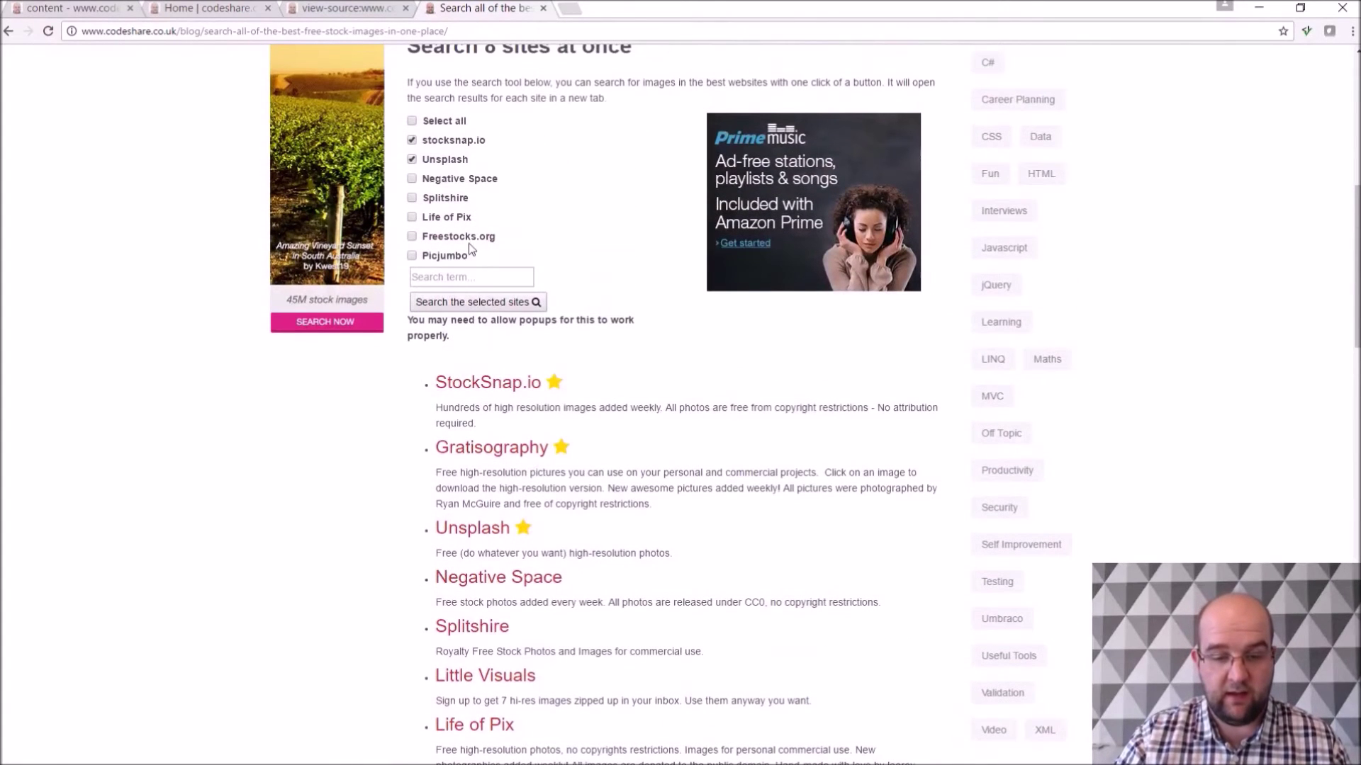
Search the selected stock sites for 'dog' and view StockSnap's 172 dog results
left_click(461, 278)
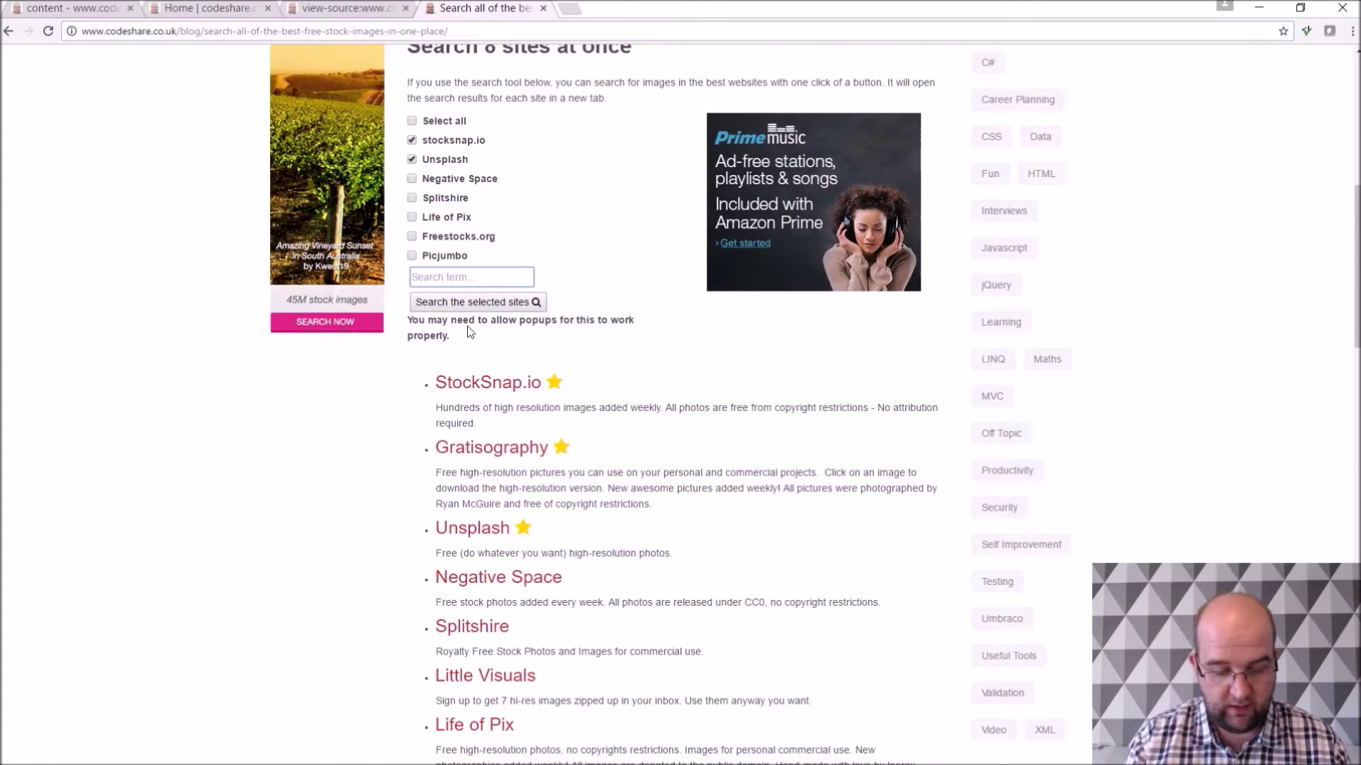
type("dog")
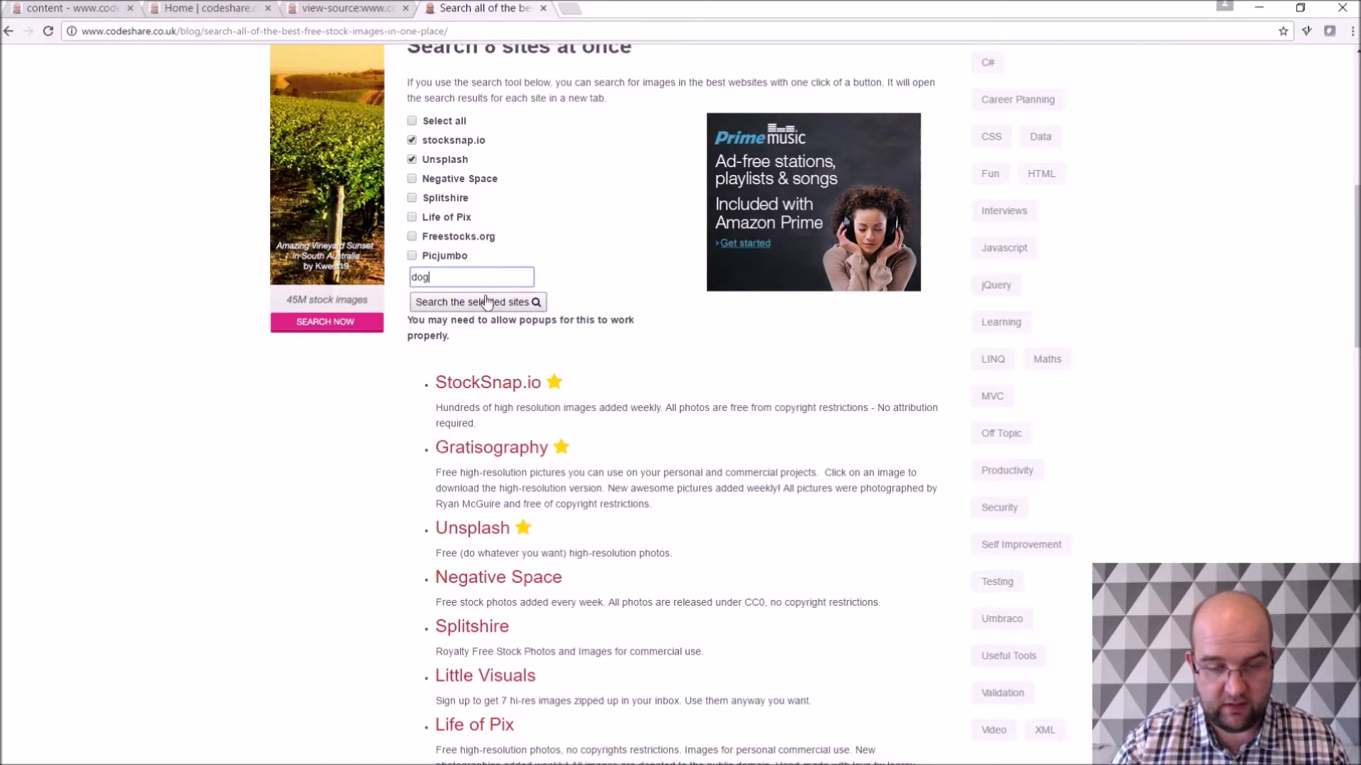
left_click(532, 302)
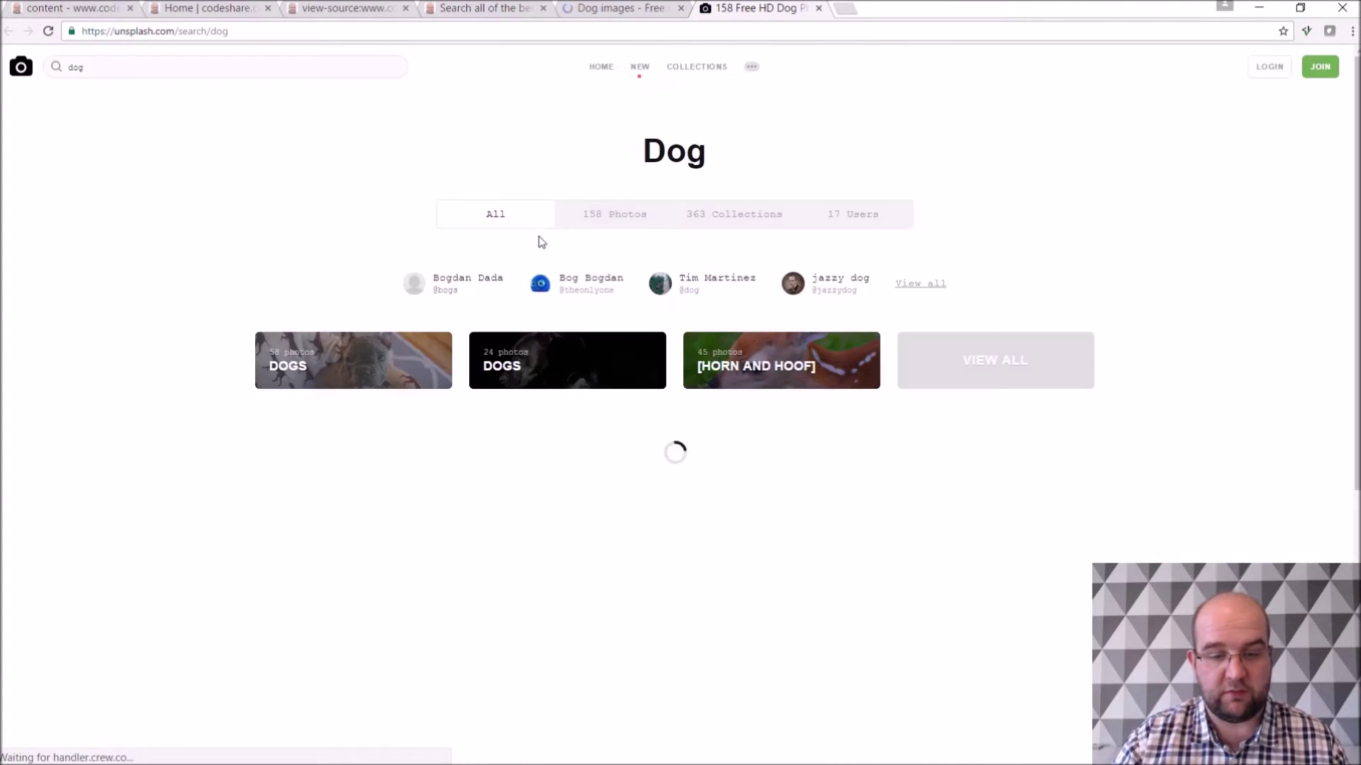
scroll(735, 348, "down", 3)
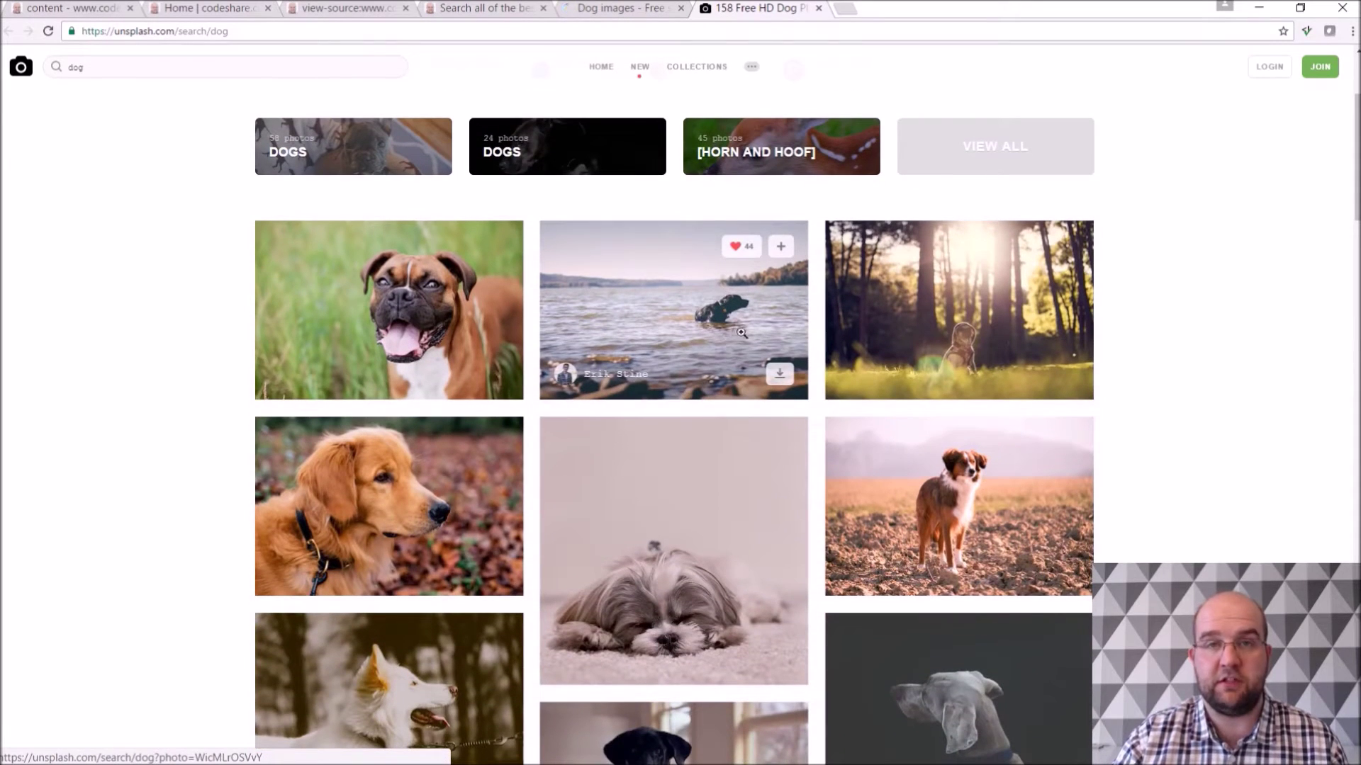
left_click(619, 10)
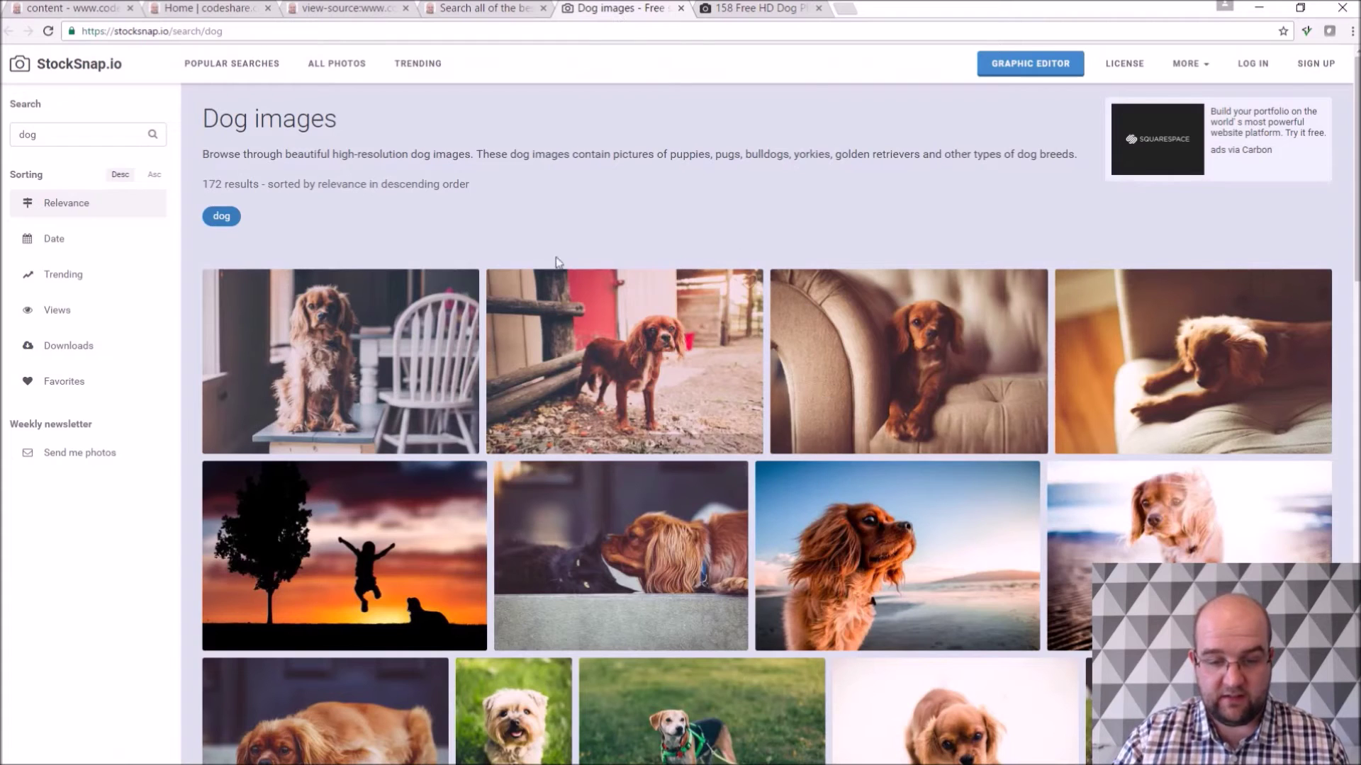
scroll(712, 323, "down", 5)
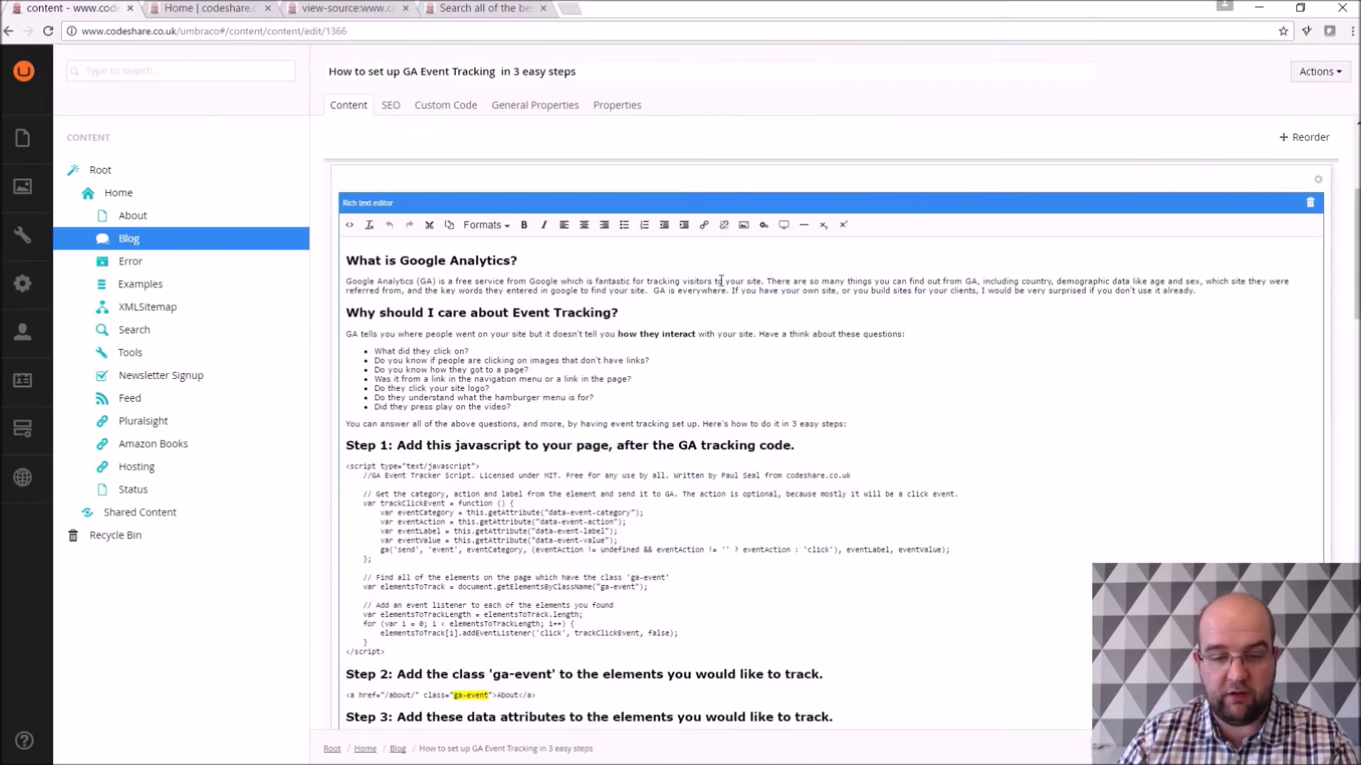
scroll(778, 329, "down", 6)
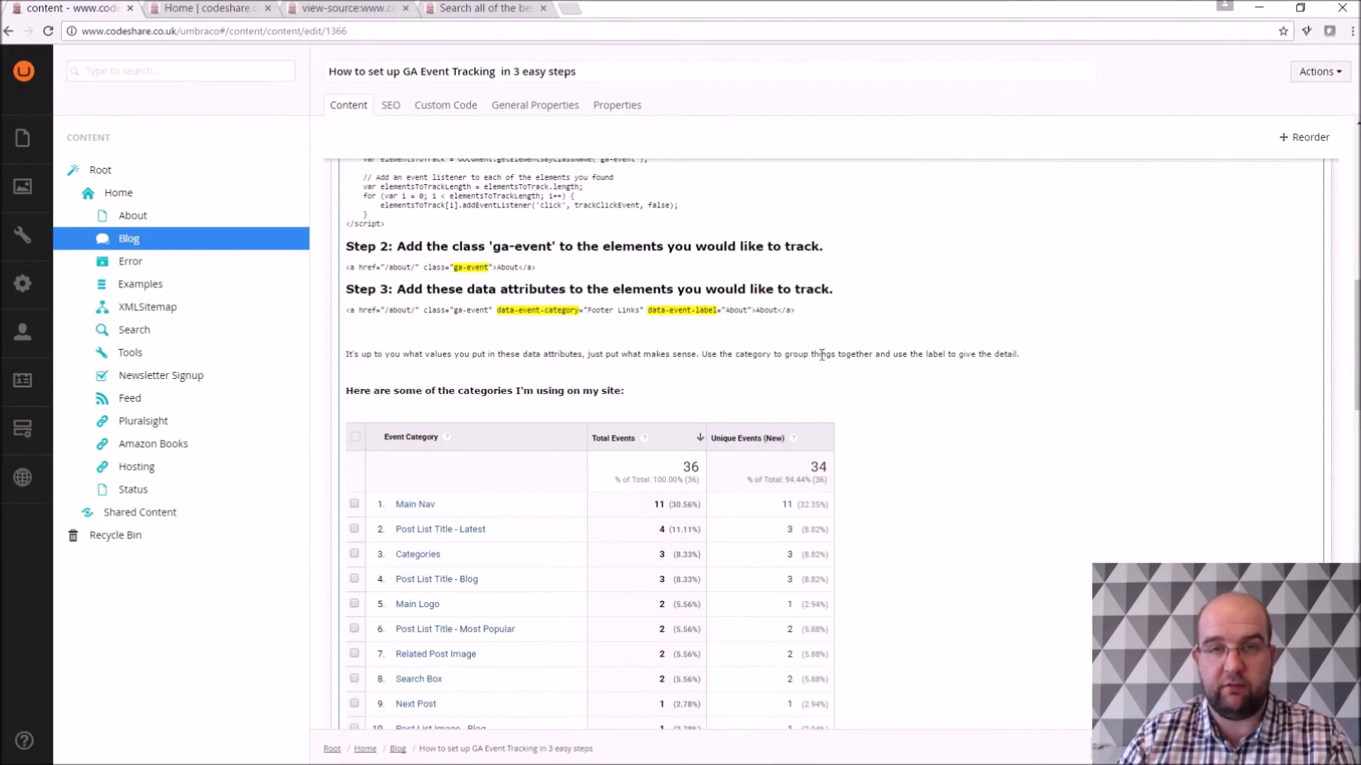
scroll(689, 366, "up", 5)
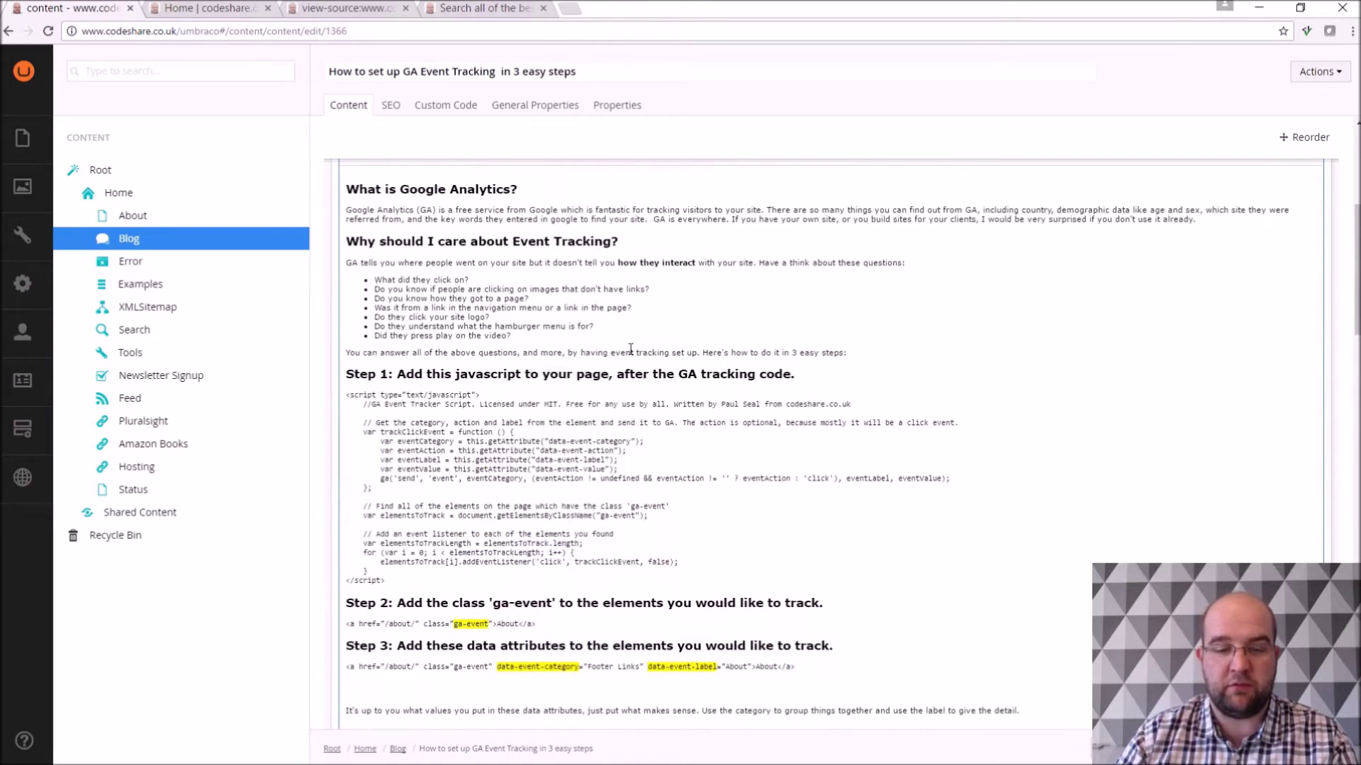
scroll(619, 344, "up", 2)
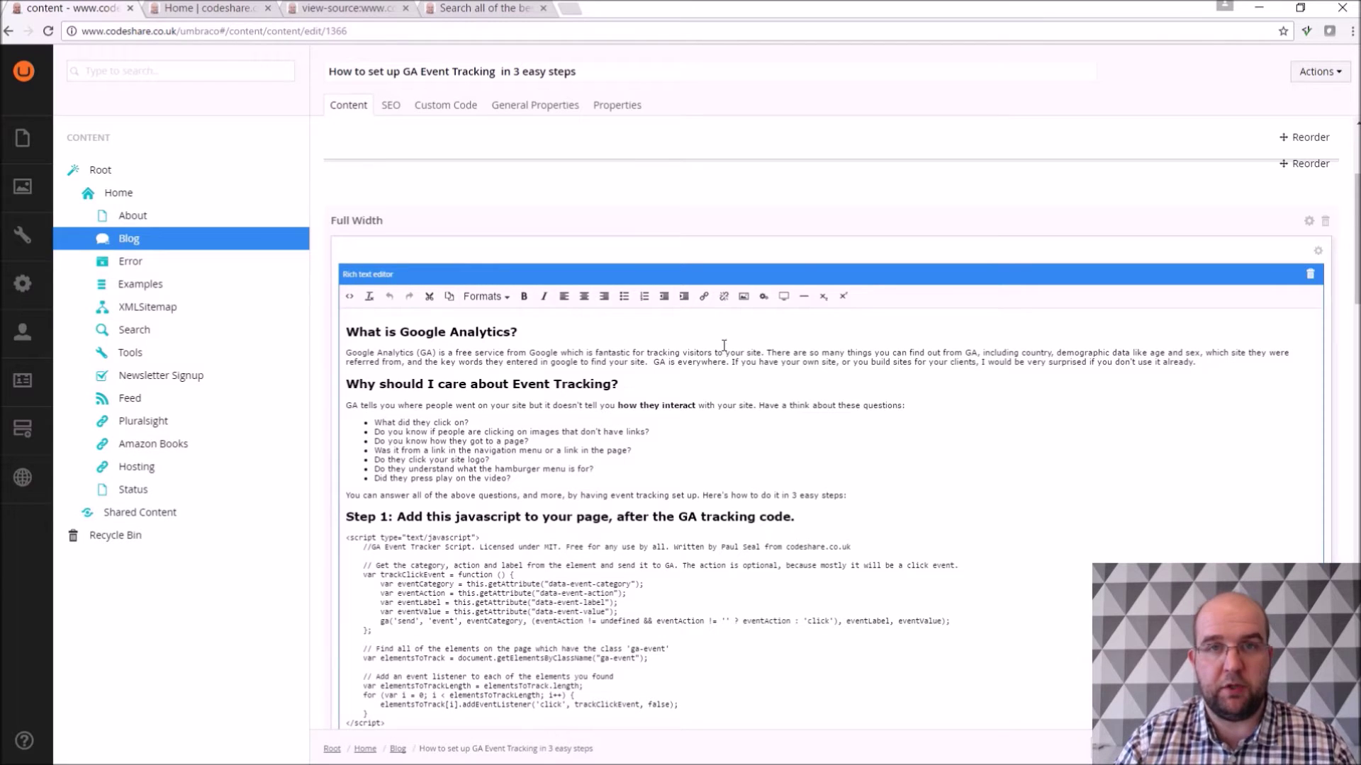
scroll(721, 344, "down", 3)
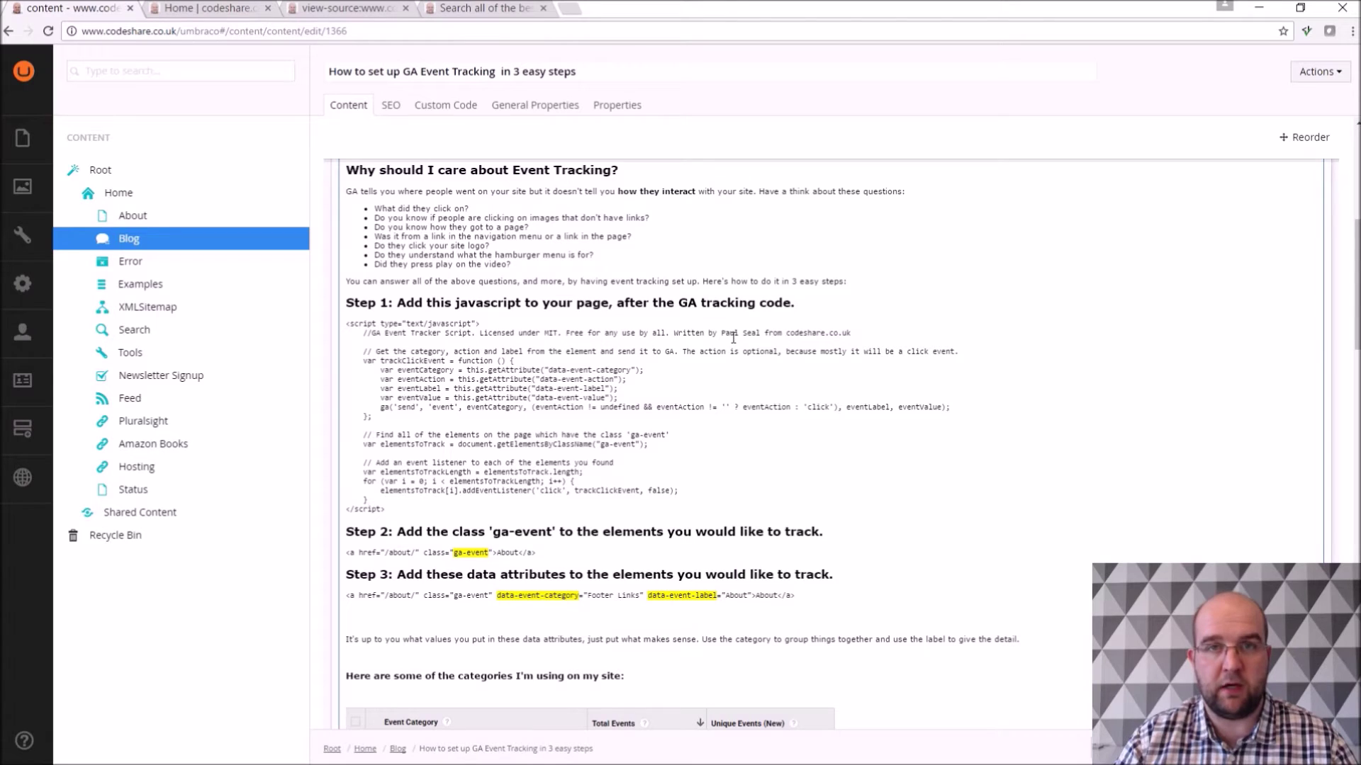
scroll(730, 333, "down", 5)
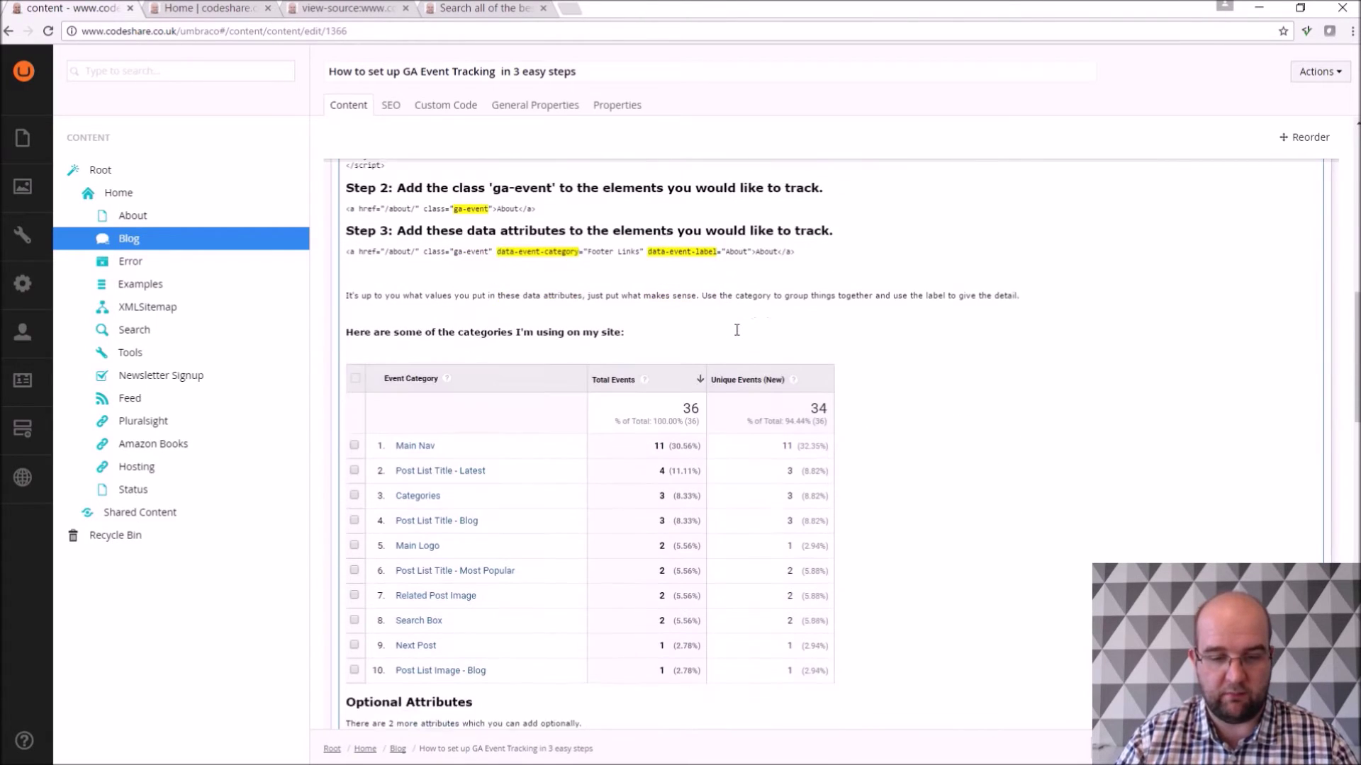
scroll(737, 326, "up", 5)
scroll(743, 314, "up", 4)
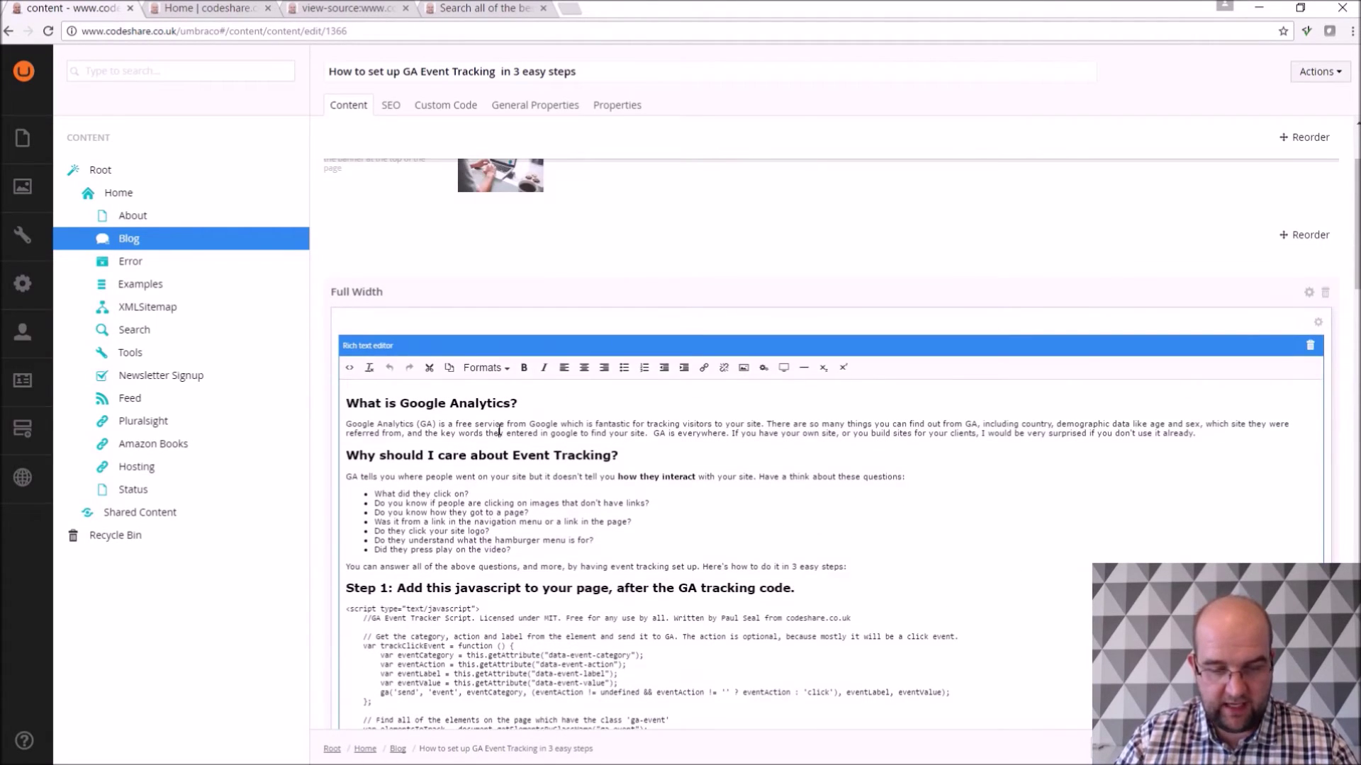
left_click(495, 370)
left_click(505, 369)
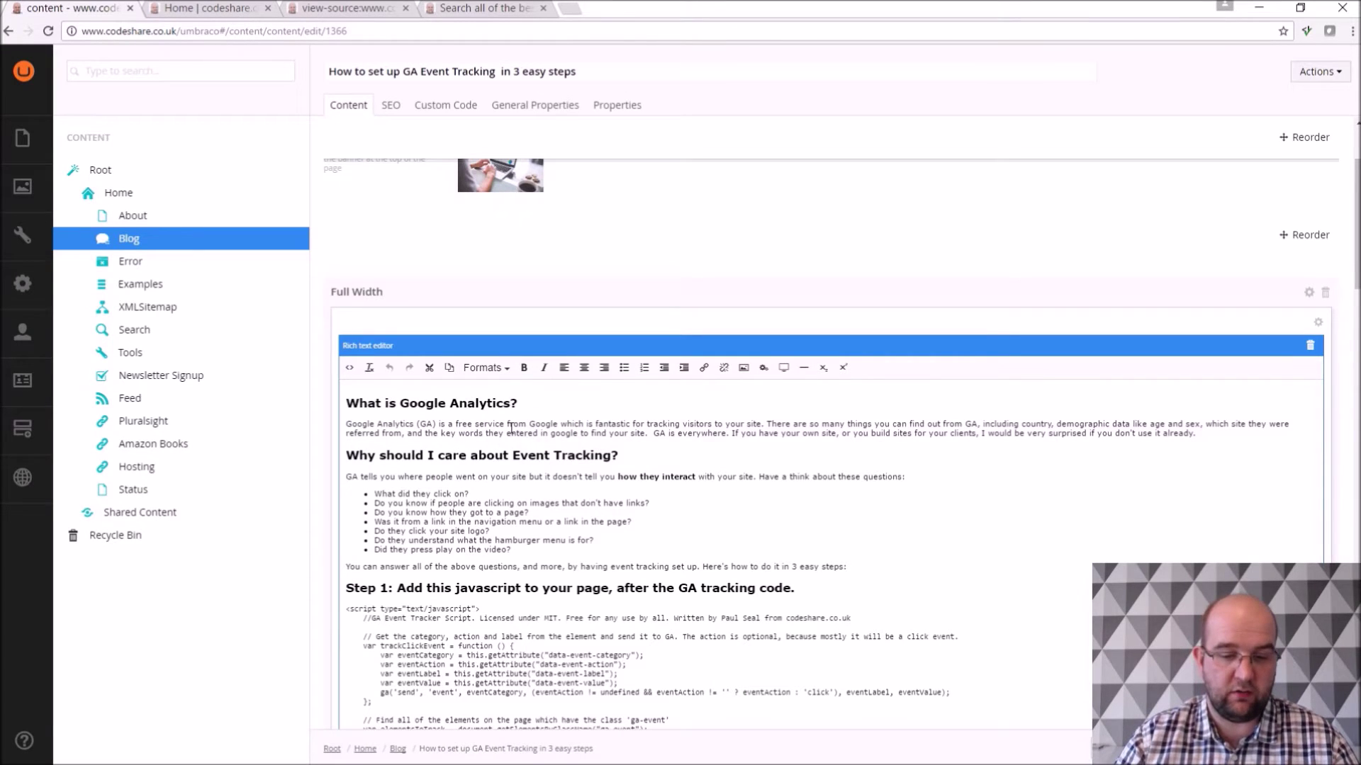
scroll(580, 462, "down", 2)
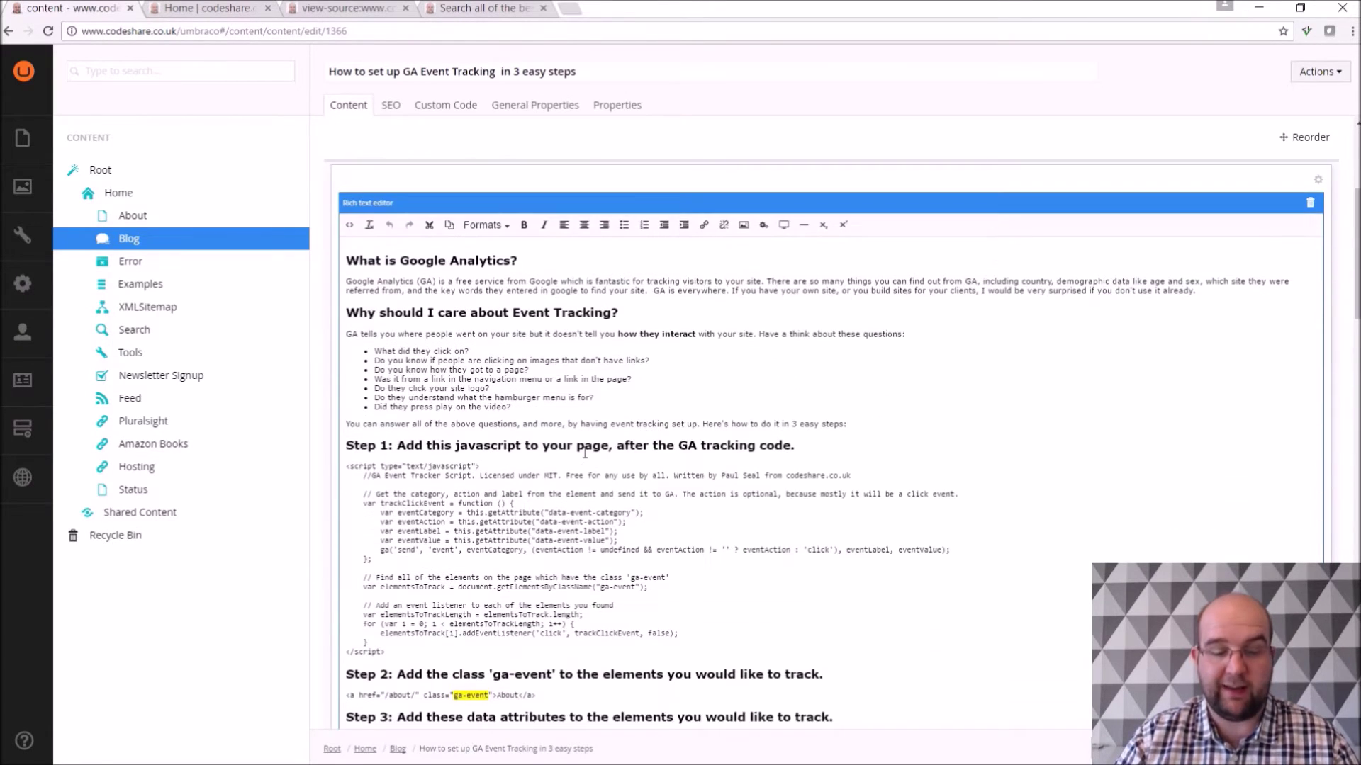
left_click_drag(513, 407, 364, 351)
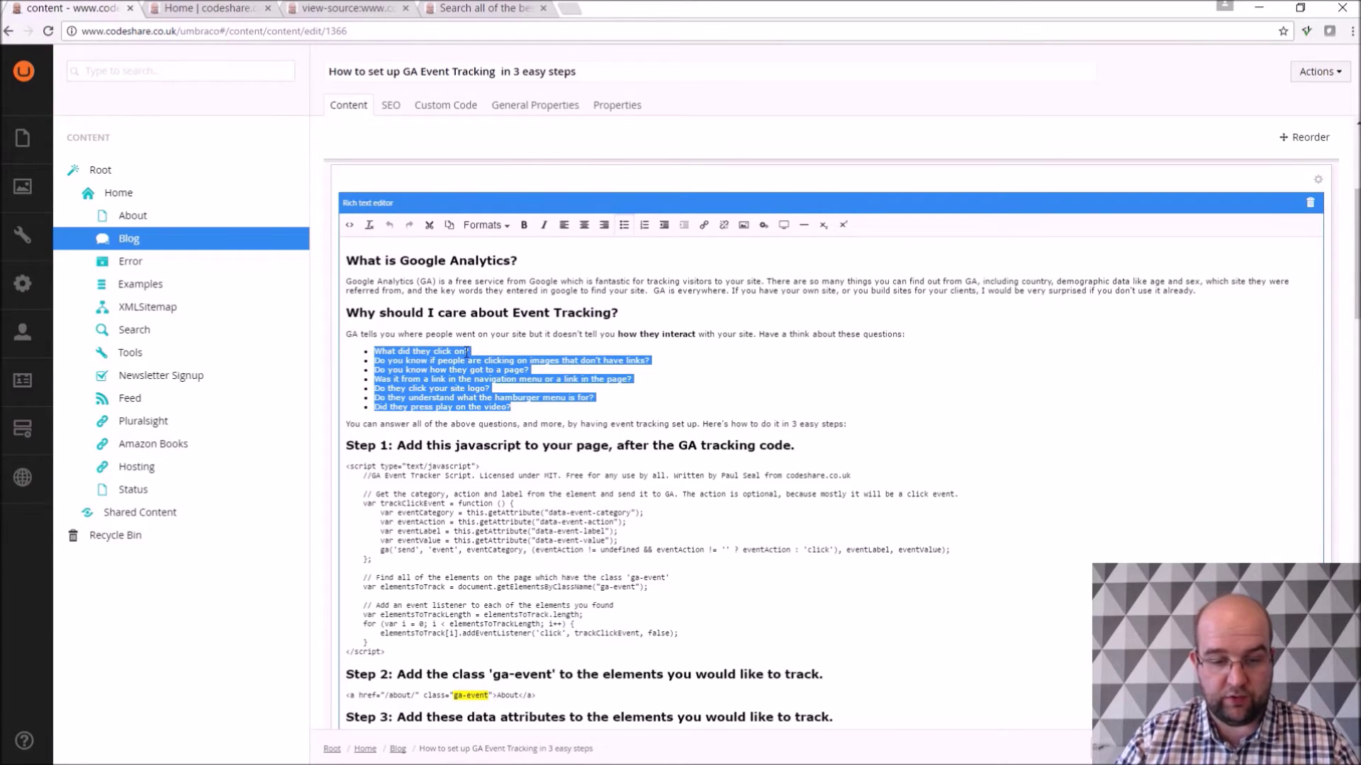
left_click(539, 397)
scroll(583, 395, "down", 2)
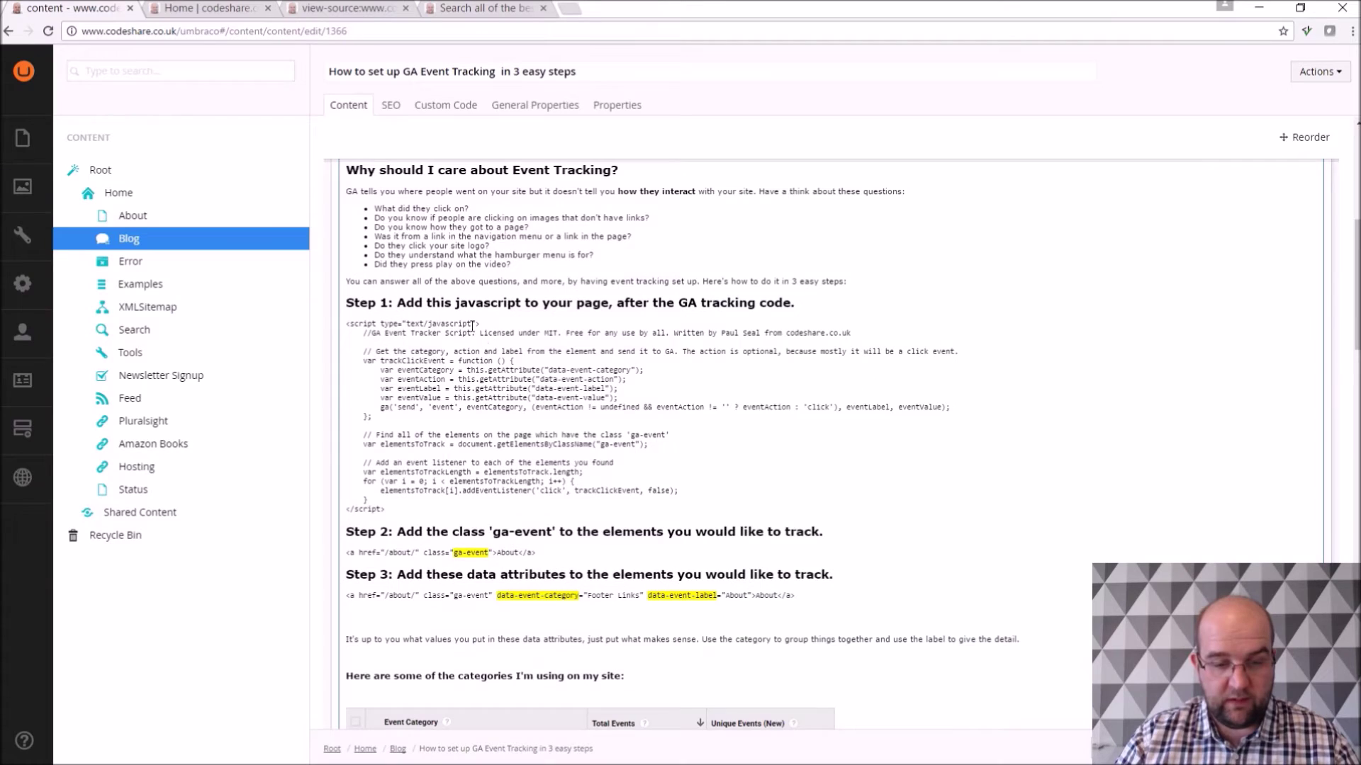
scroll(419, 506, "up", 4)
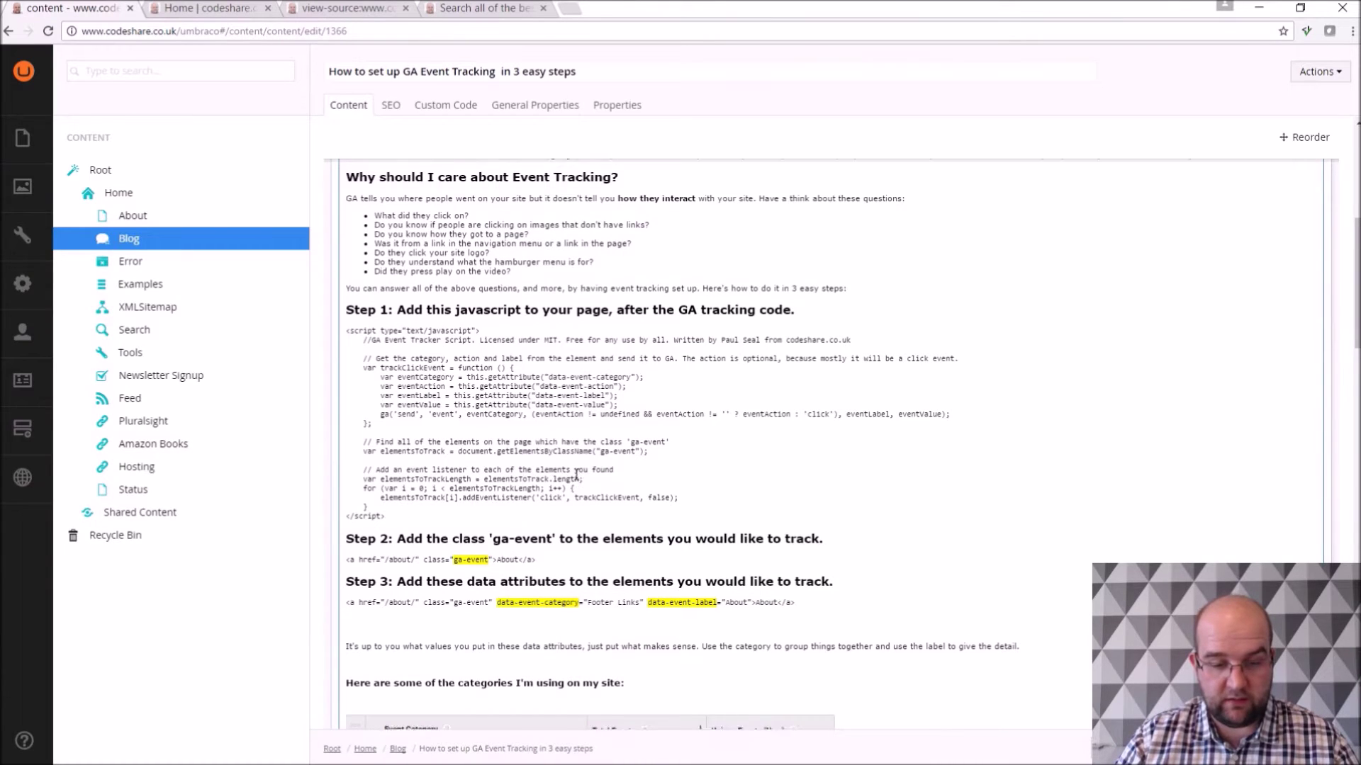
left_click(349, 368)
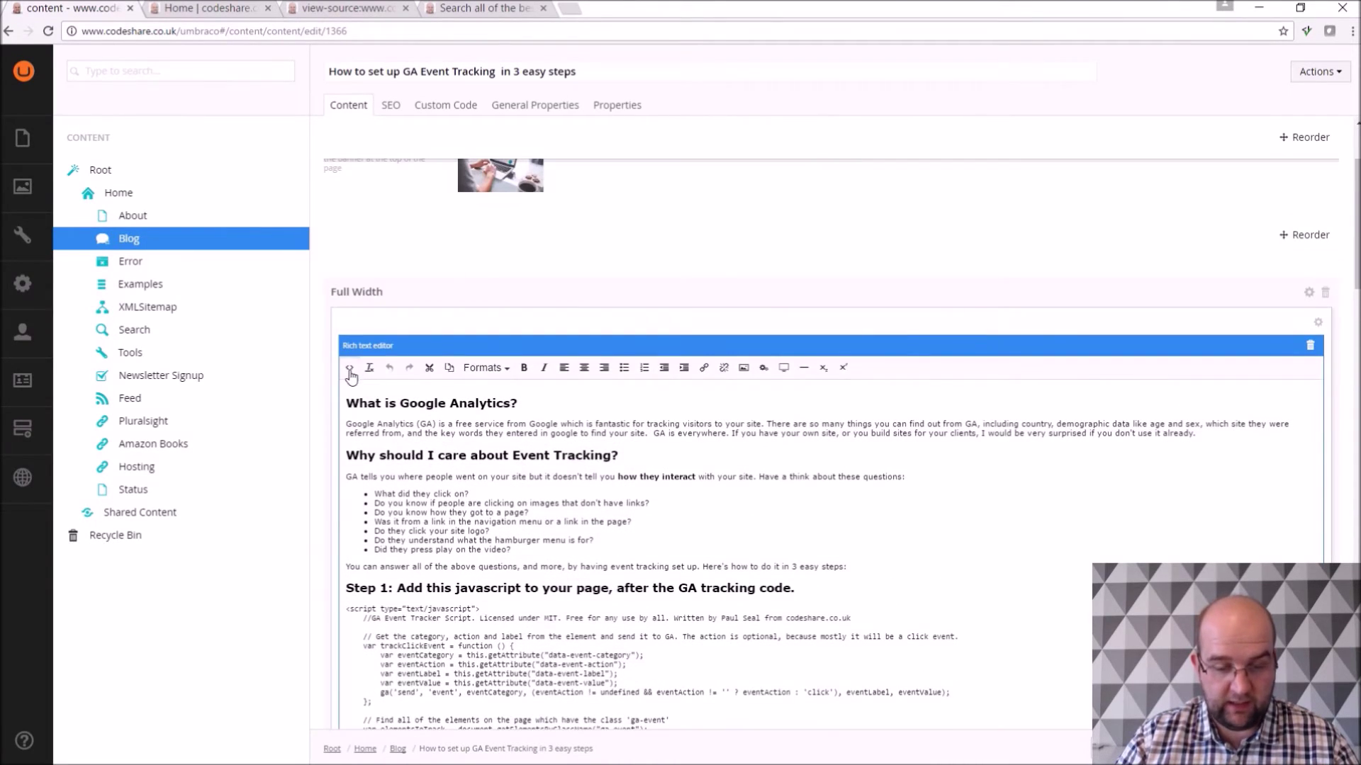
scroll(537, 374, "down", 5)
scroll(537, 374, "up", 2)
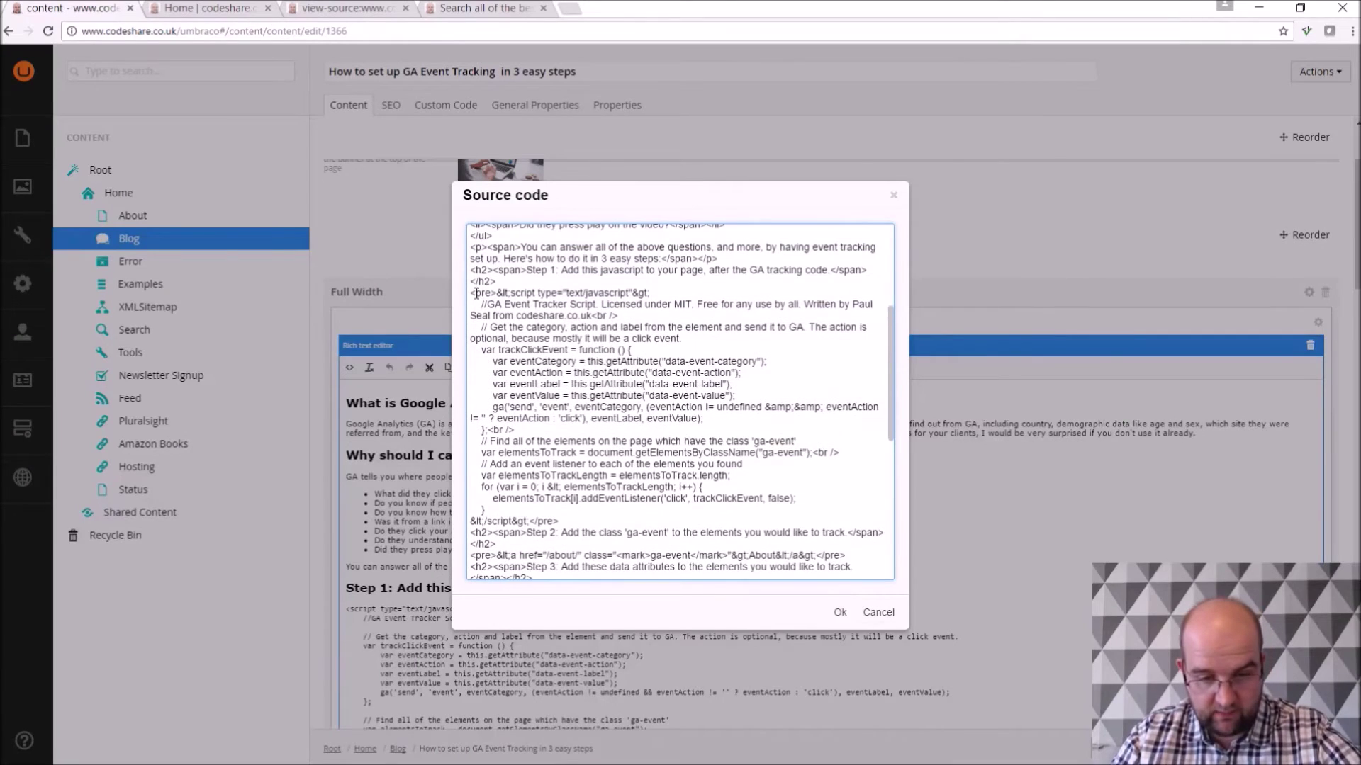
left_click_drag(471, 293, 494, 291)
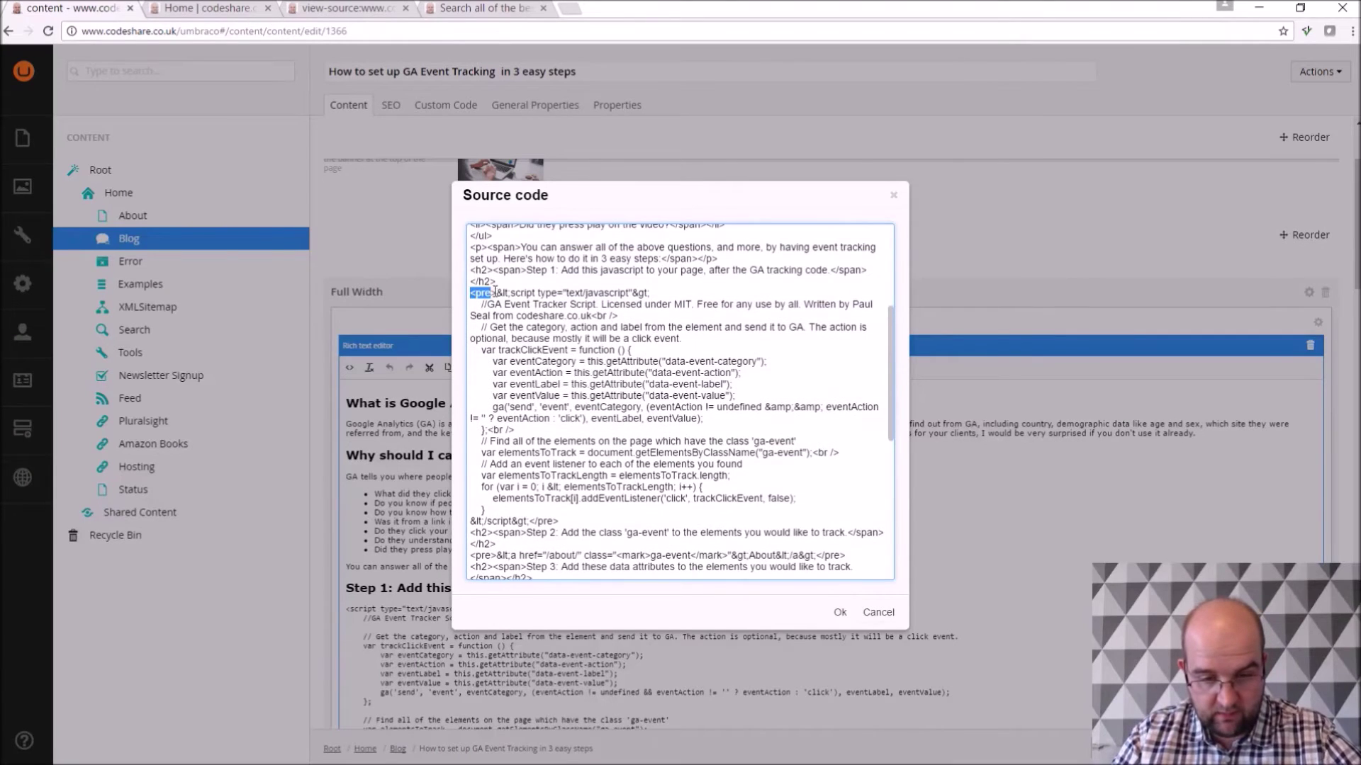
left_click(559, 517)
left_click(878, 613)
scroll(699, 562, "down", 2)
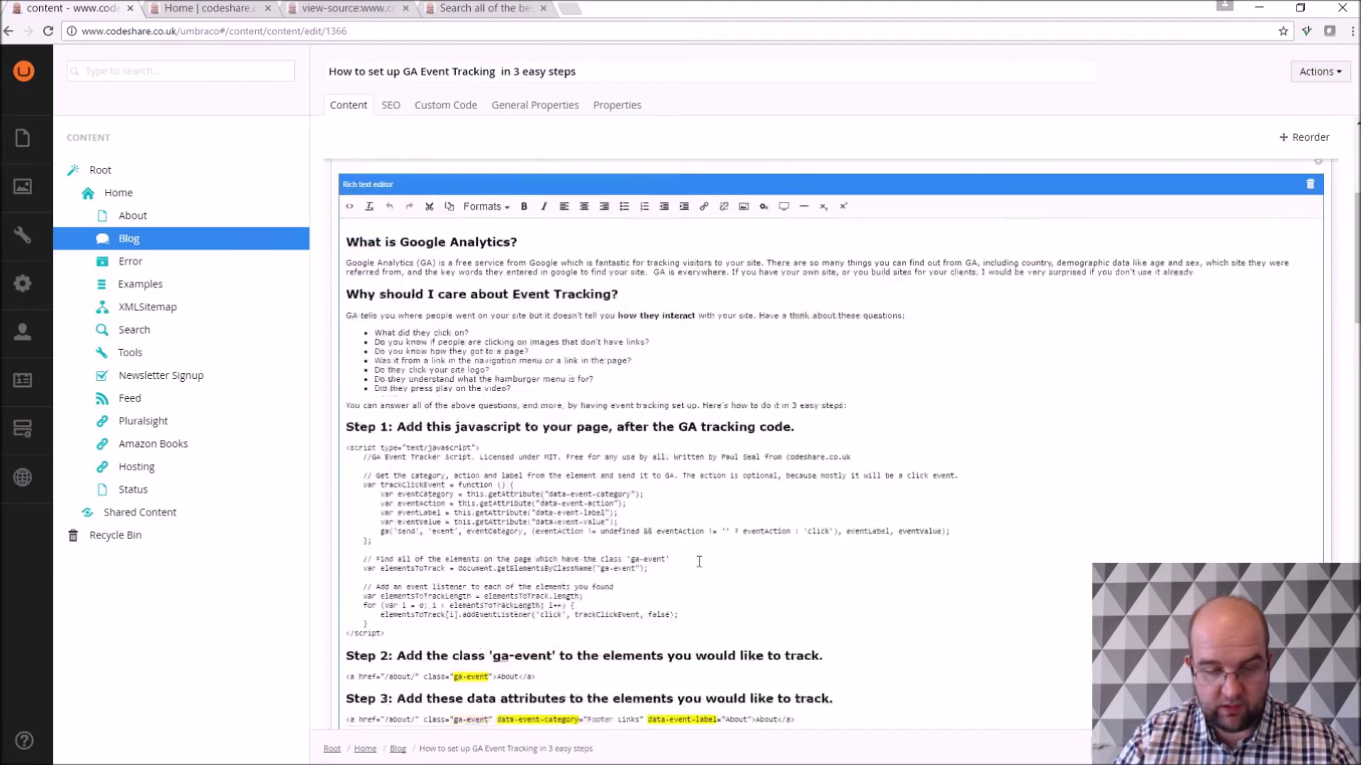
scroll(699, 561, "down", 2)
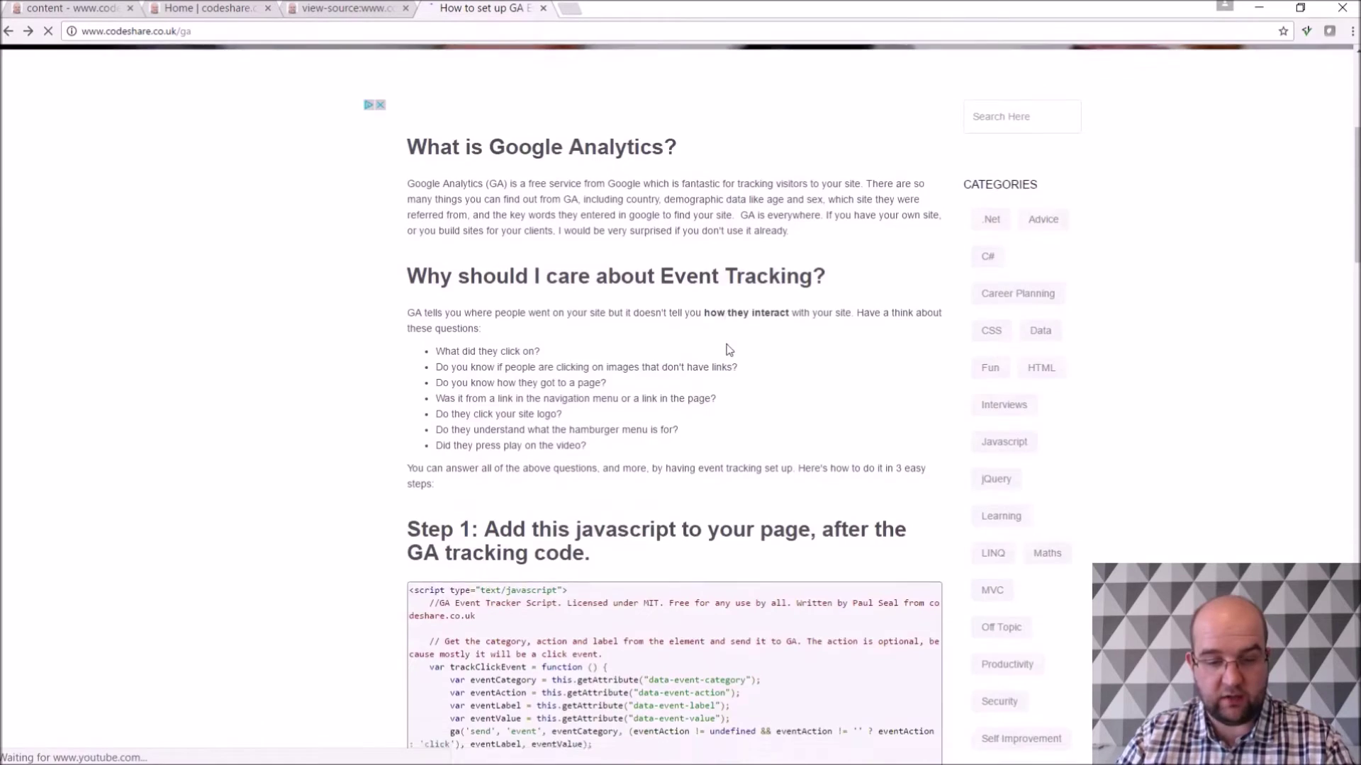
scroll(563, 369, "down", 3)
scroll(475, 269, "up", 1)
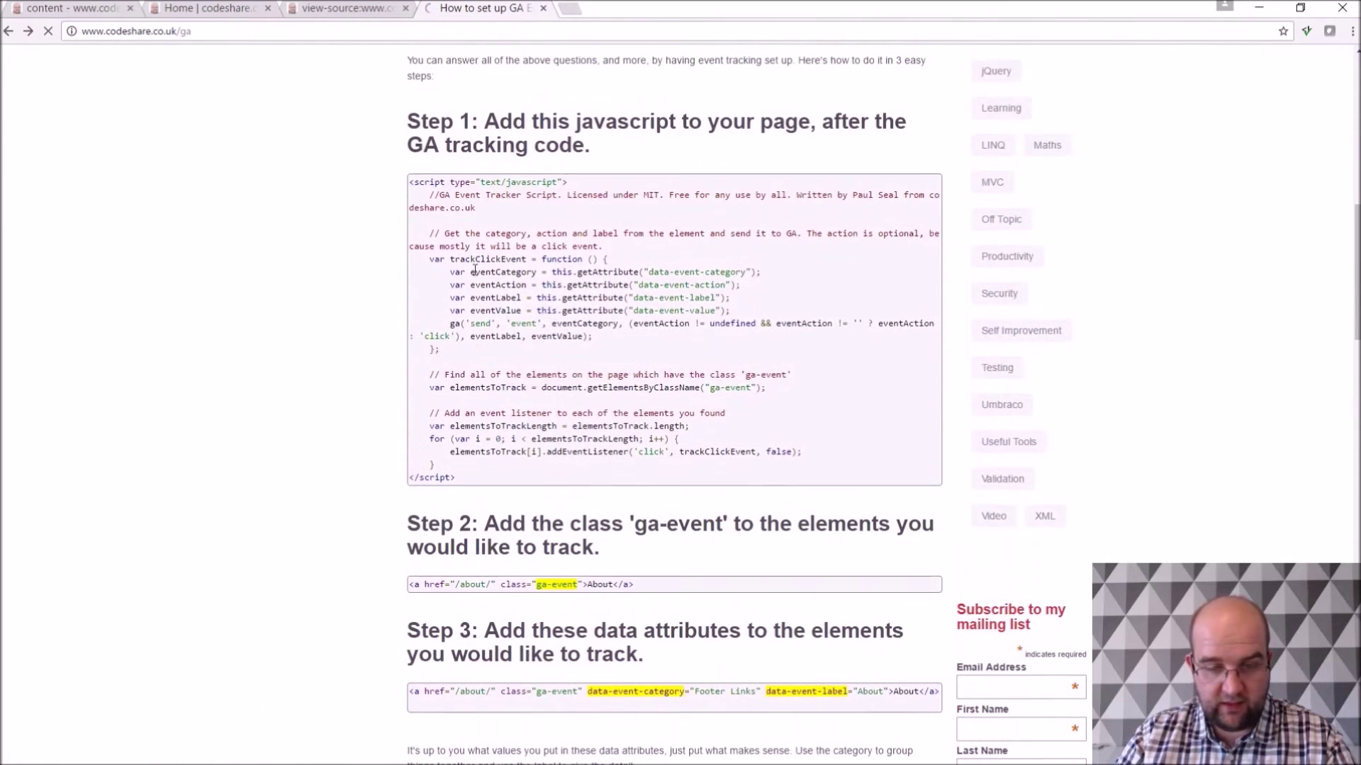
left_click_drag(412, 182, 489, 479)
left_click(556, 491)
key("ctrl+1")
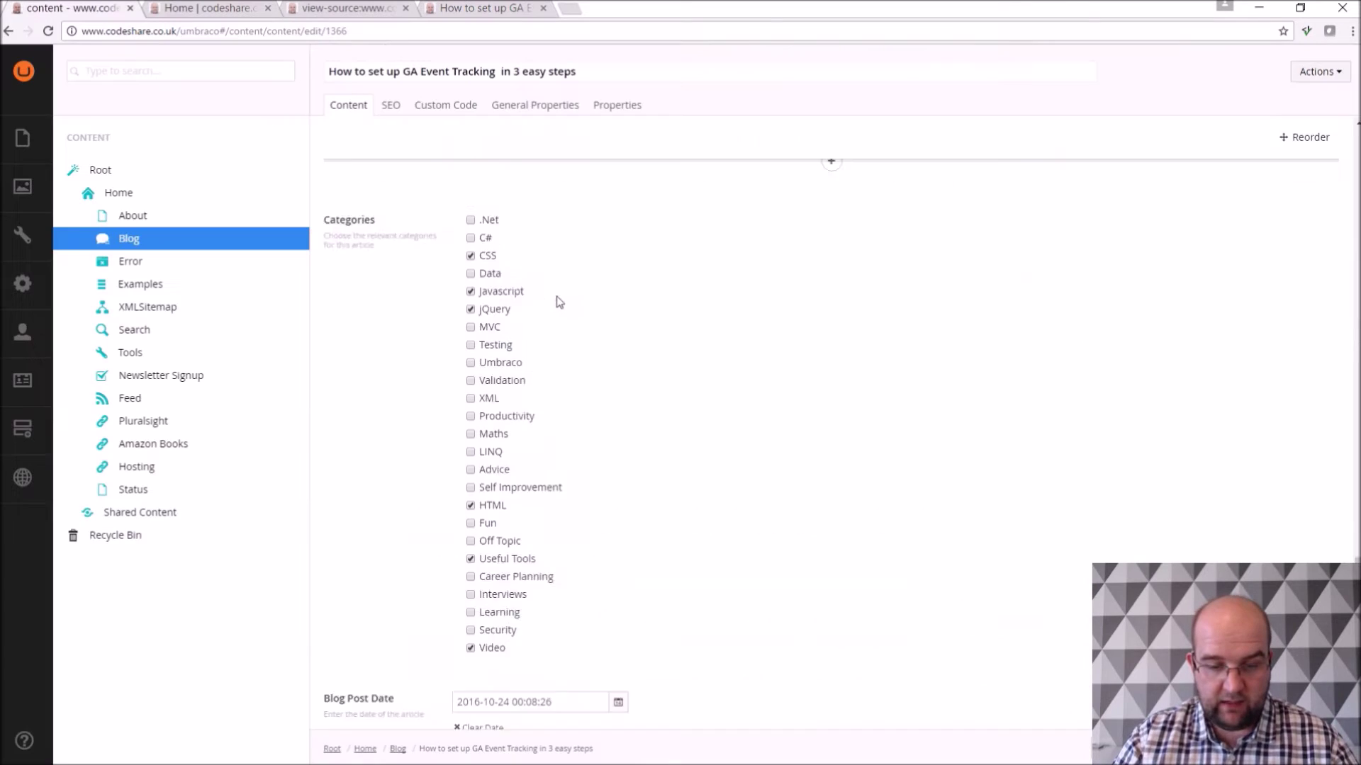
scroll(524, 223, "up", 2)
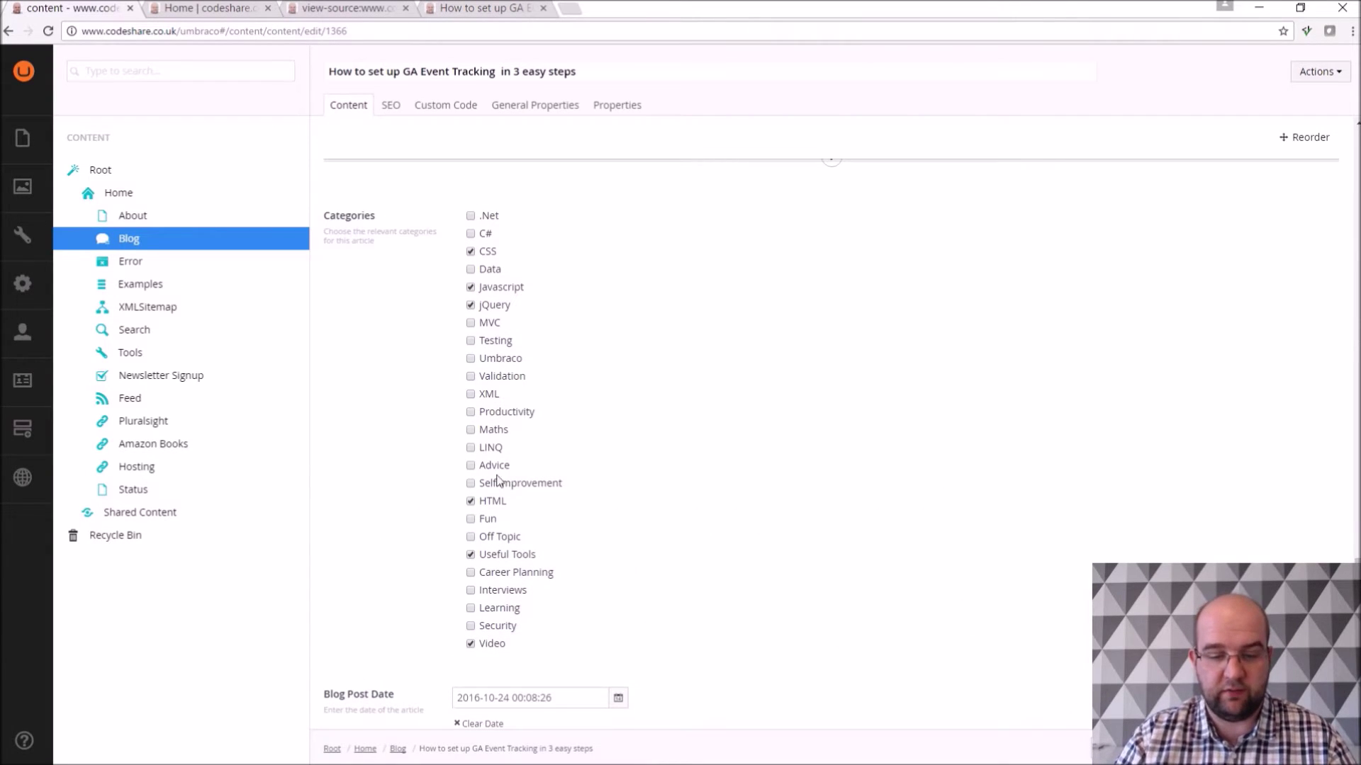
Expand Developer > Data Types > Custom data types, discarding the post's unsaved changes
left_click(25, 287)
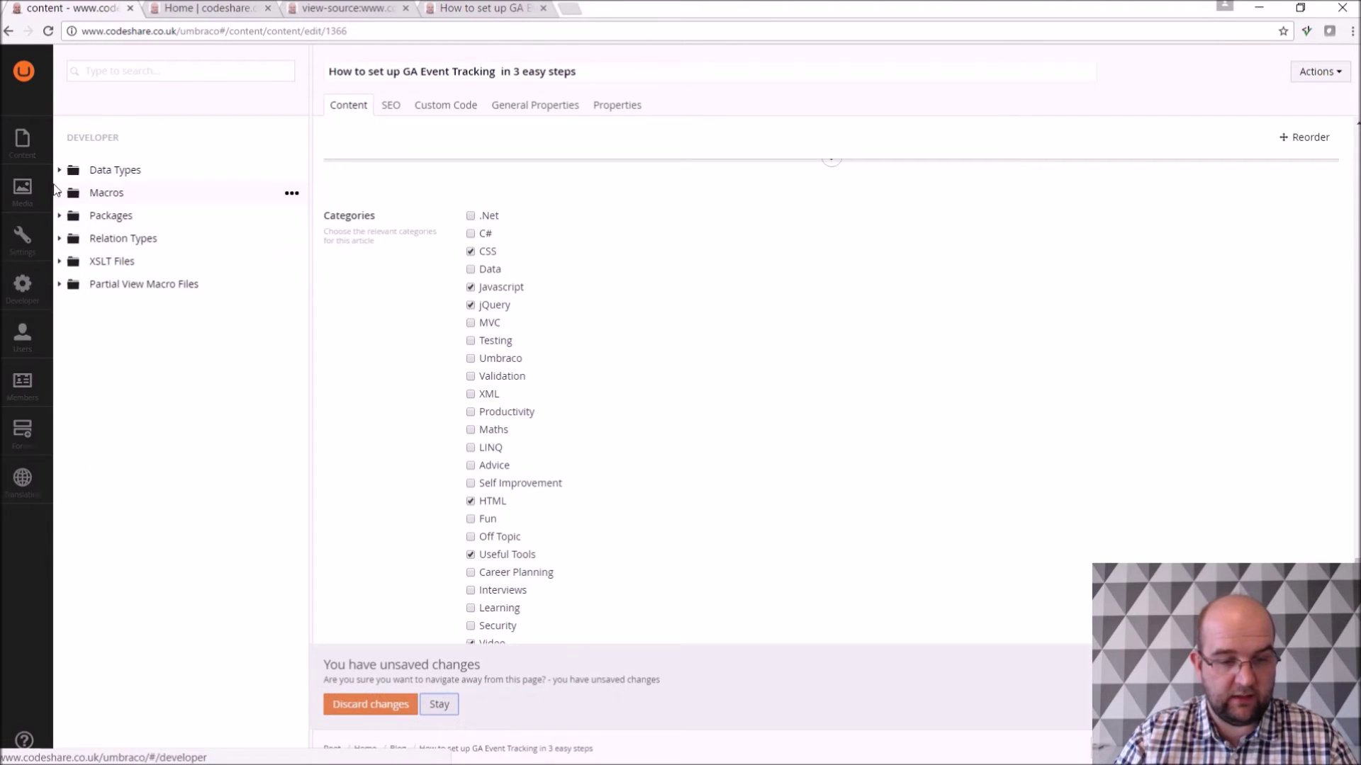
left_click(60, 170)
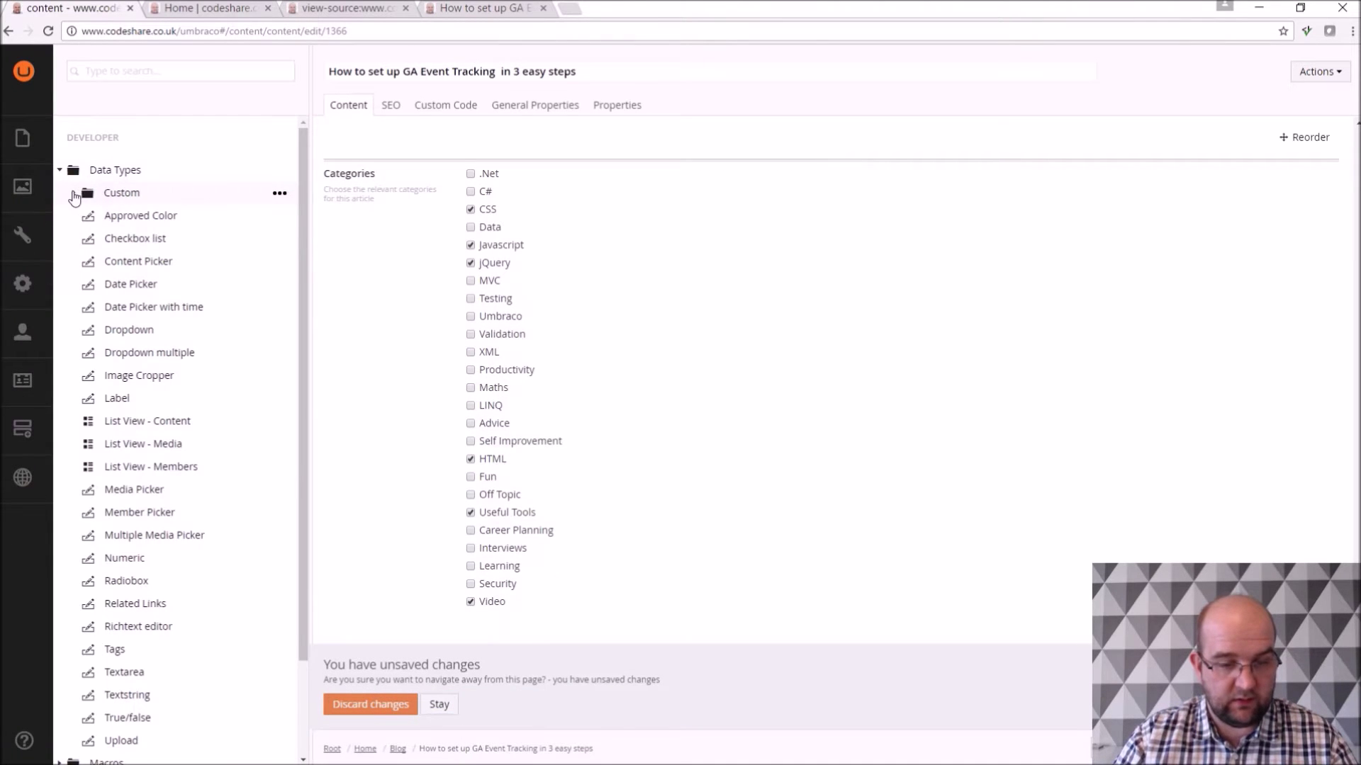
left_click(74, 193)
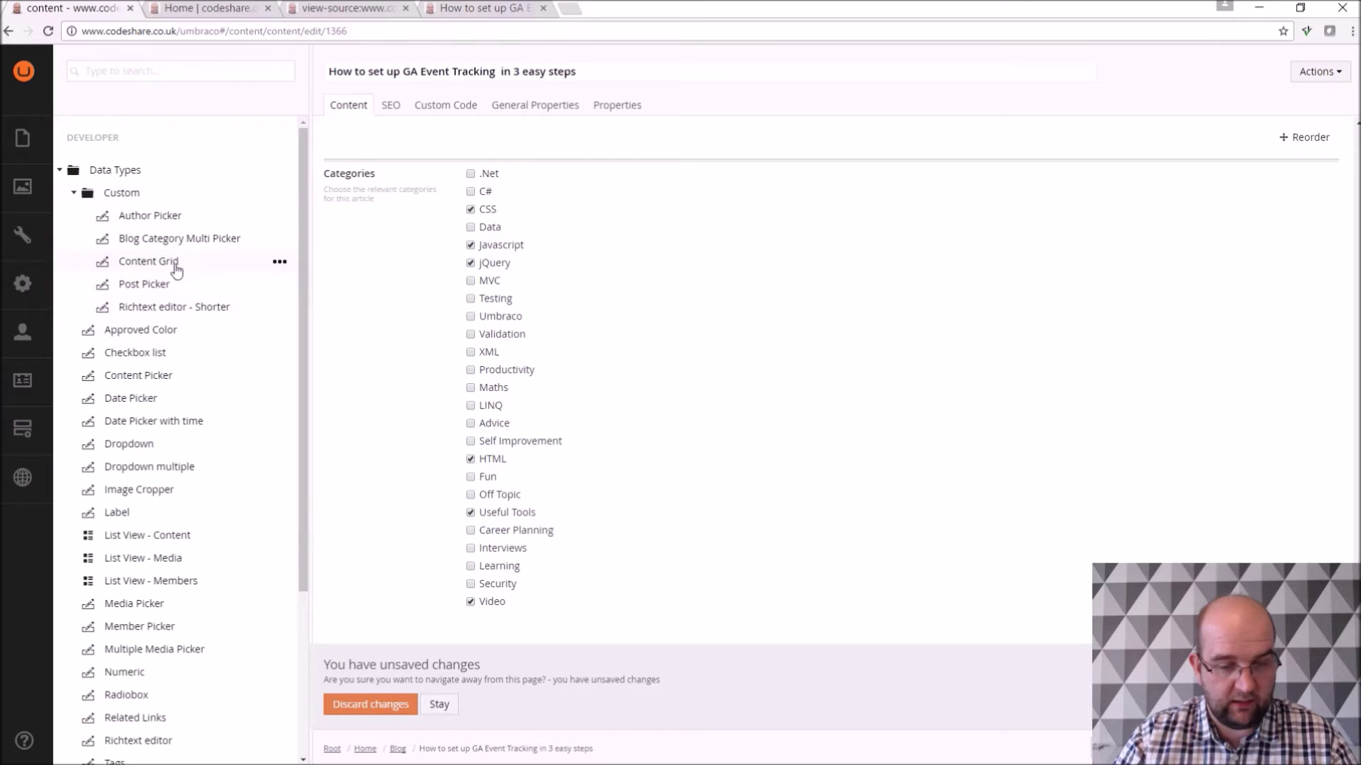
left_click(384, 707)
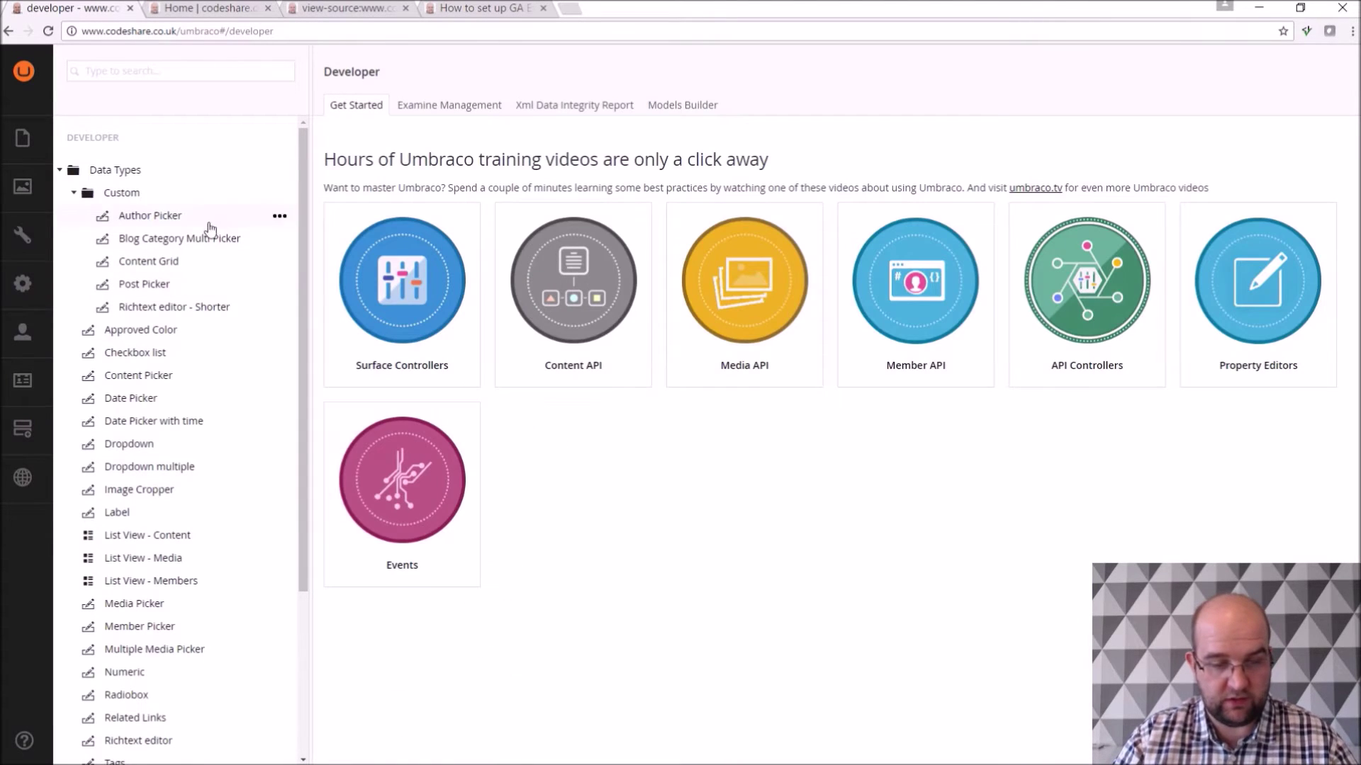
Add Analytics to the Blog Category Multi Picker values and save the data type
left_click(156, 241)
scroll(574, 307, "down", 7)
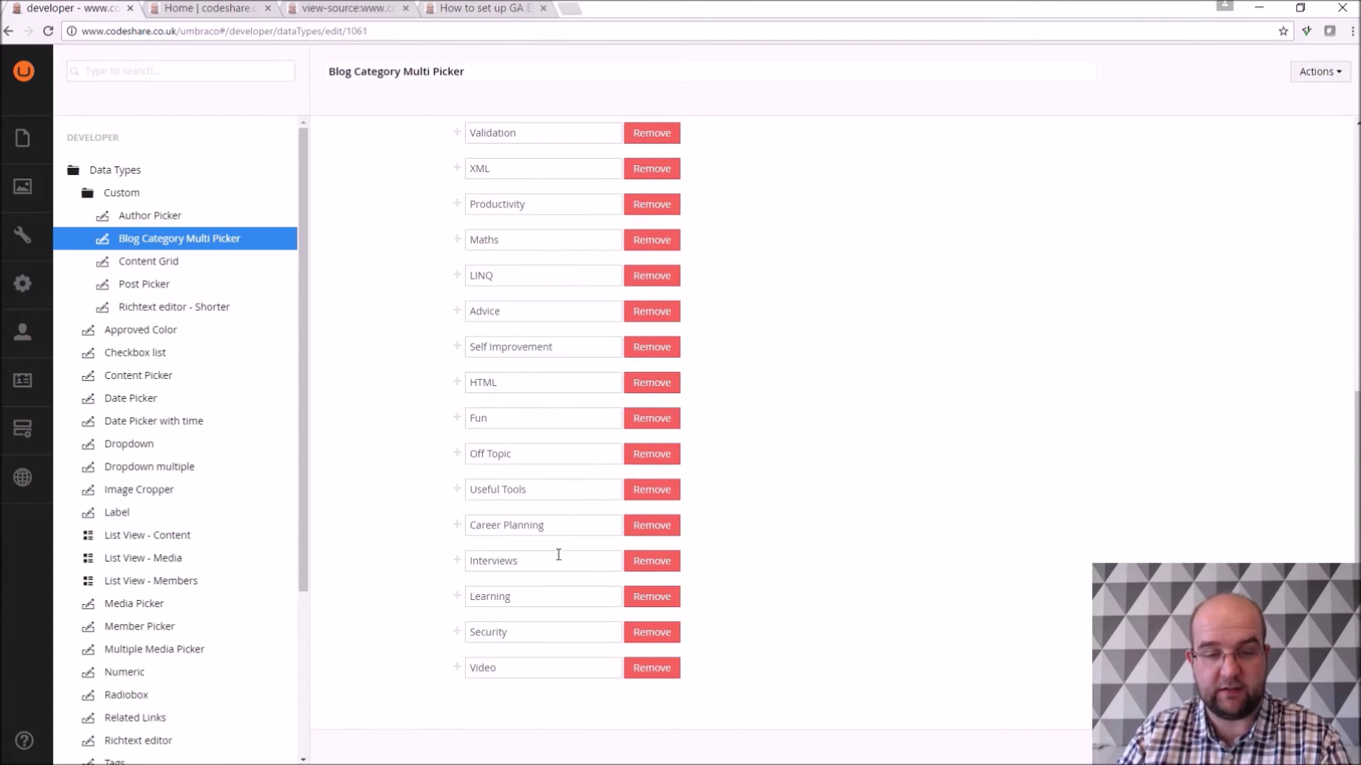
scroll(558, 555, "up", 7)
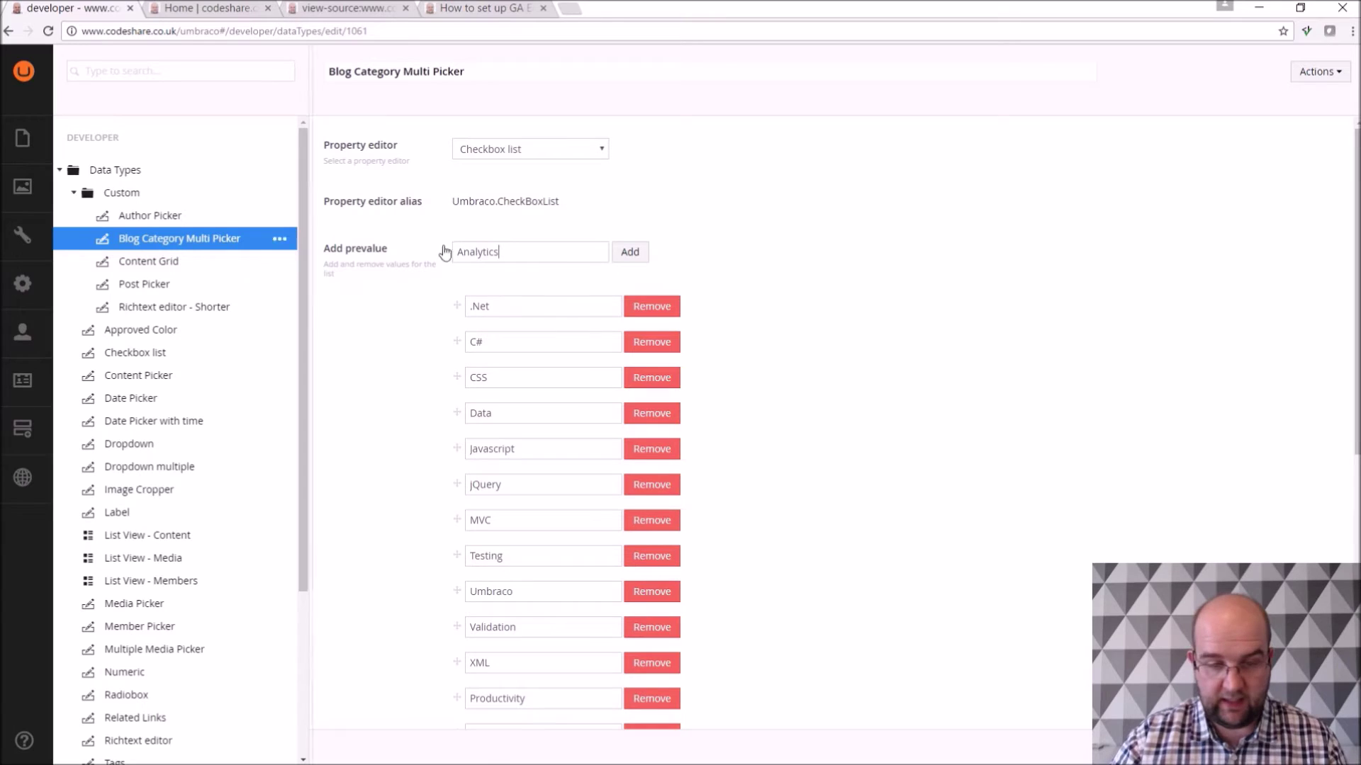
left_click(630, 252)
scroll(756, 333, "down", 7)
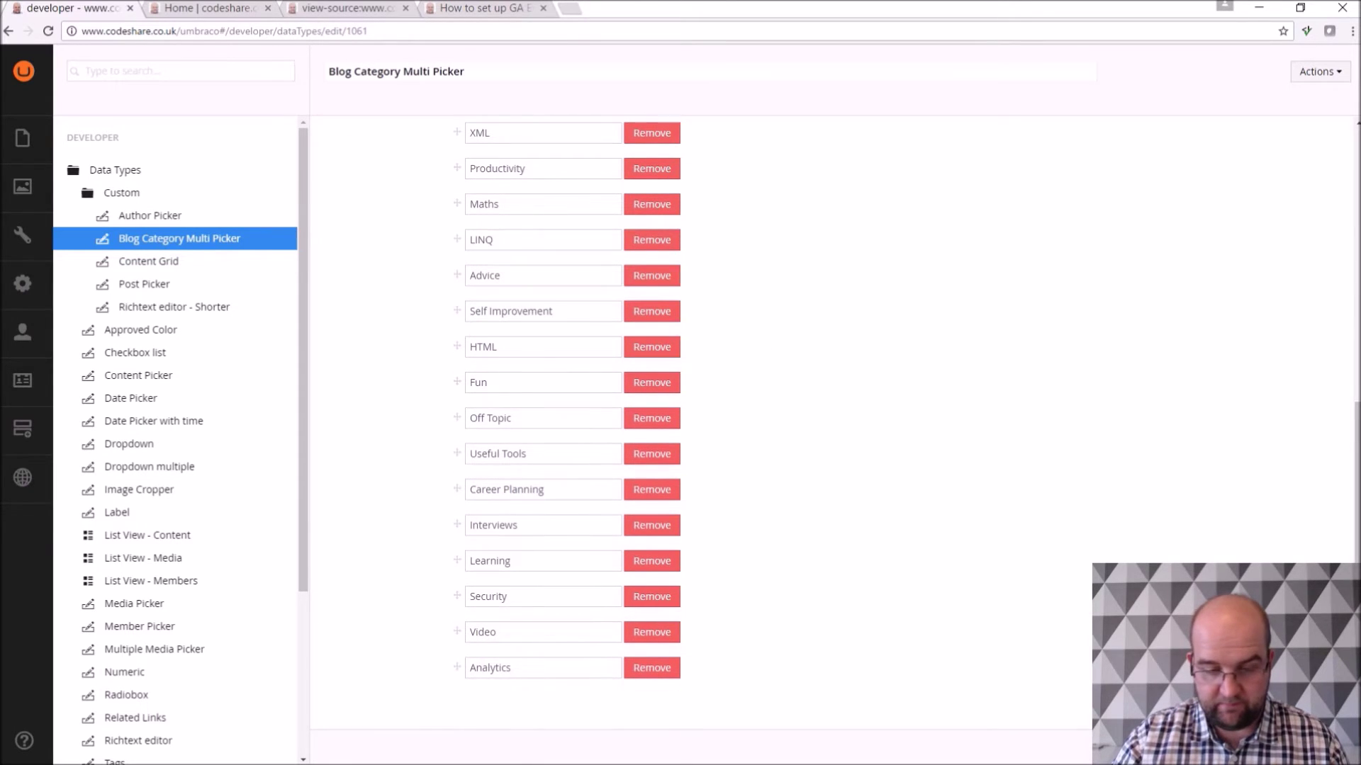
key("ctrl+s")
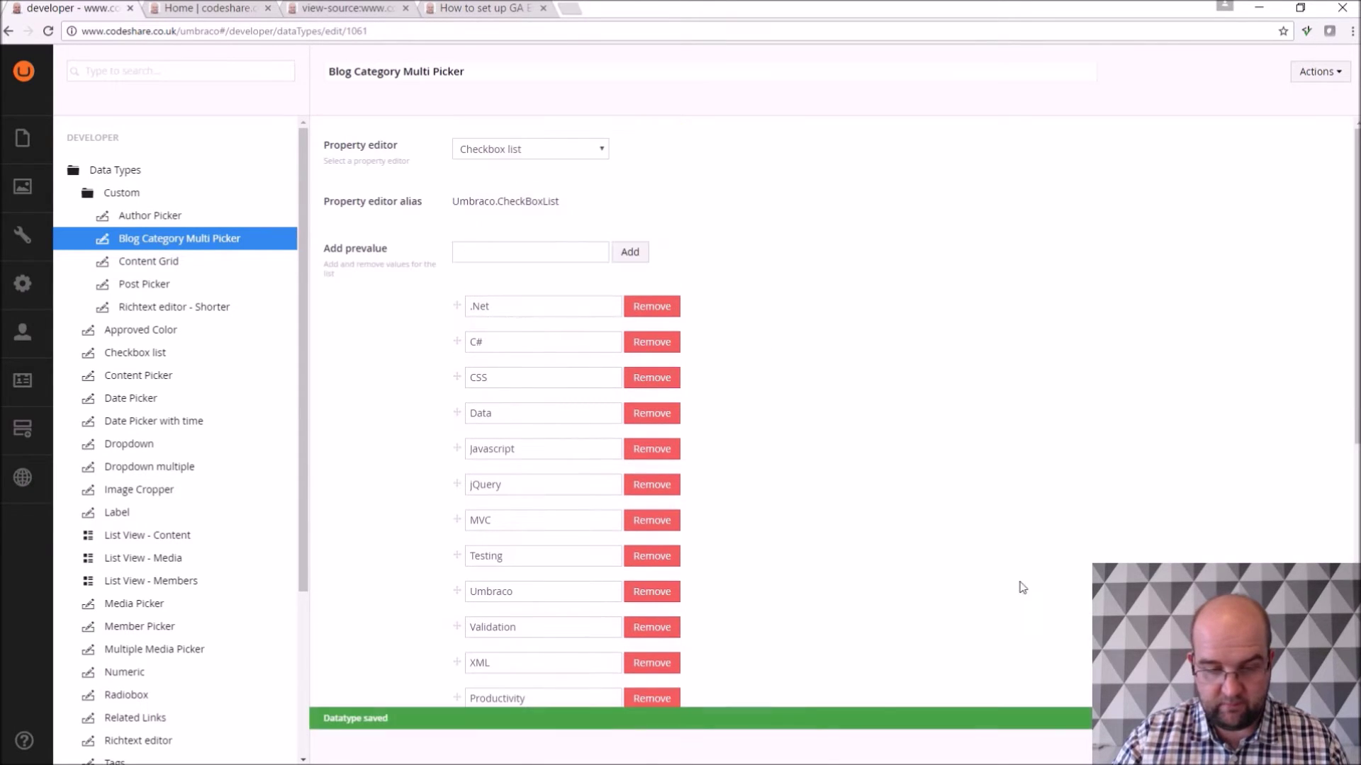
left_click(22, 145)
List the Blog's child posts newest first and open the GA Event Tracking post
left_click(128, 238)
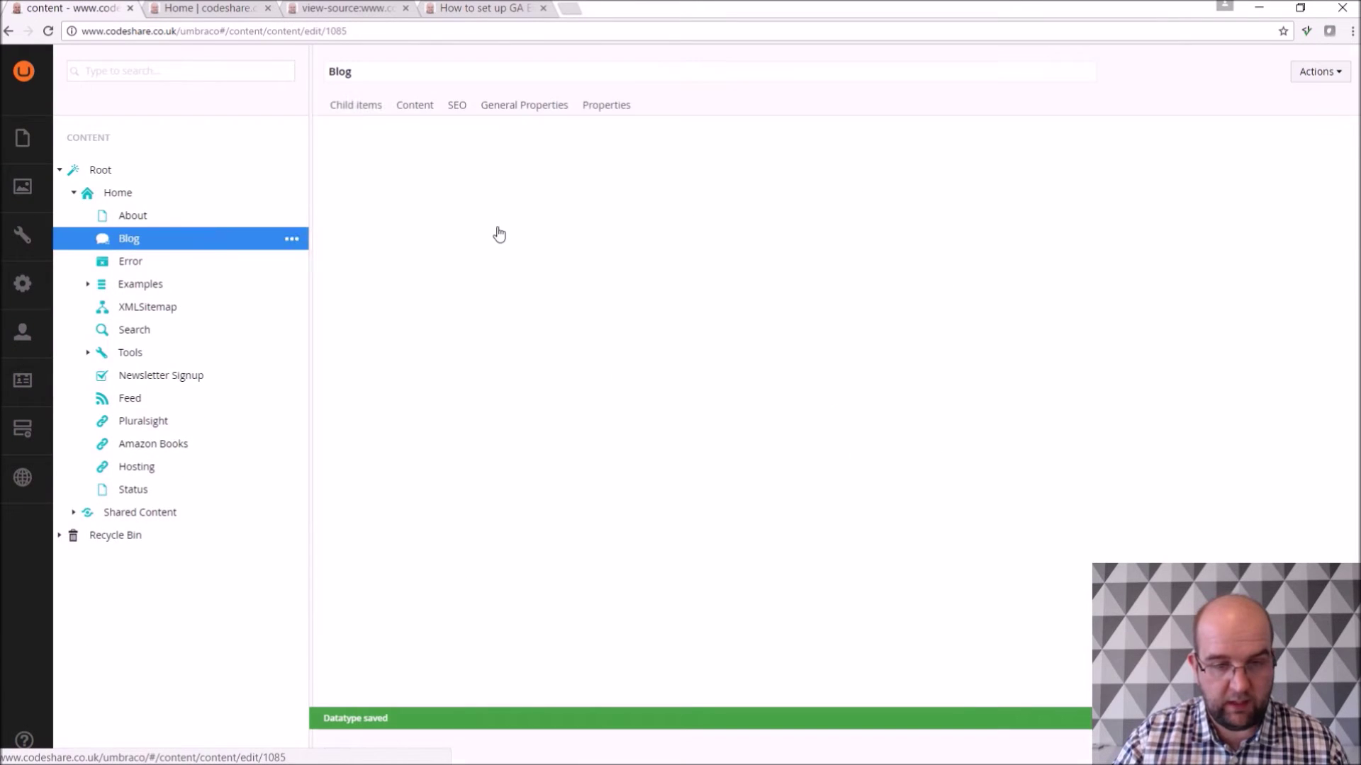
left_click(425, 110)
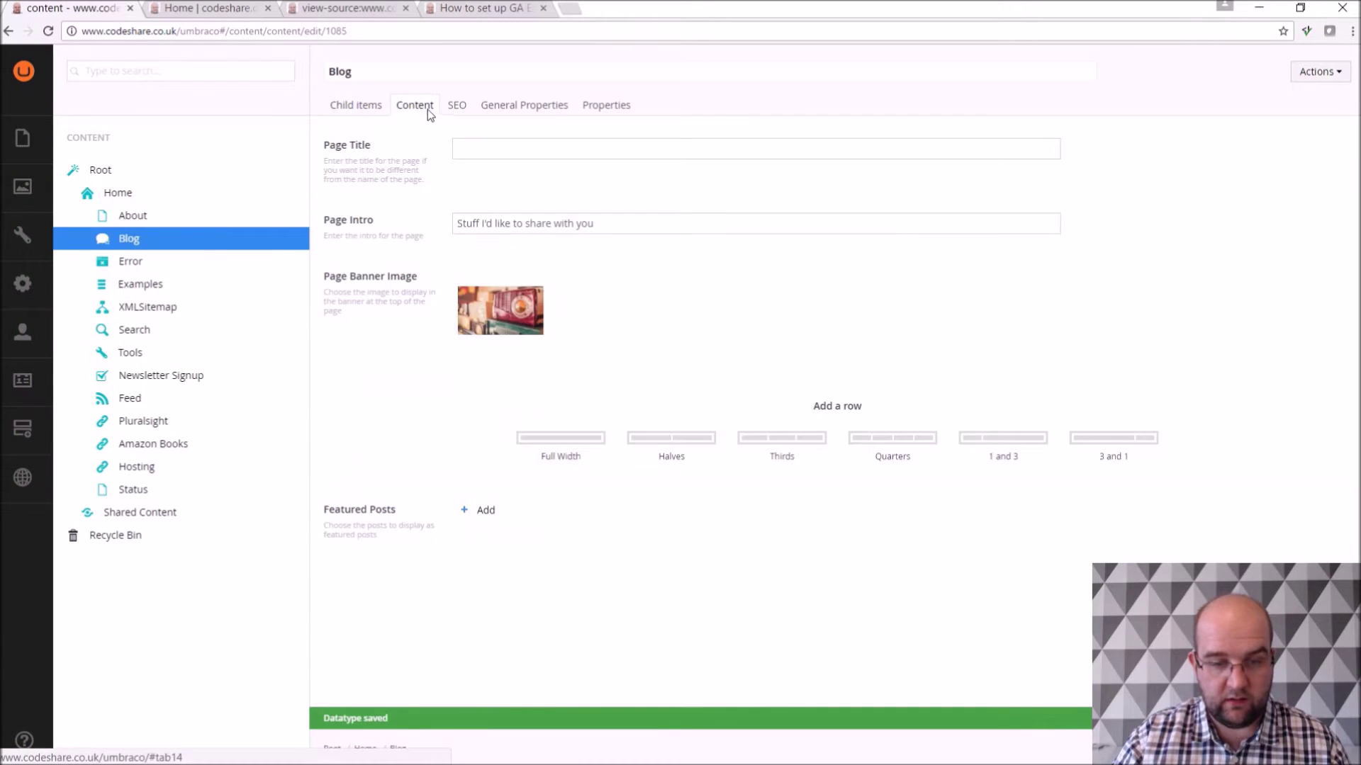
left_click(380, 107)
left_click(649, 197)
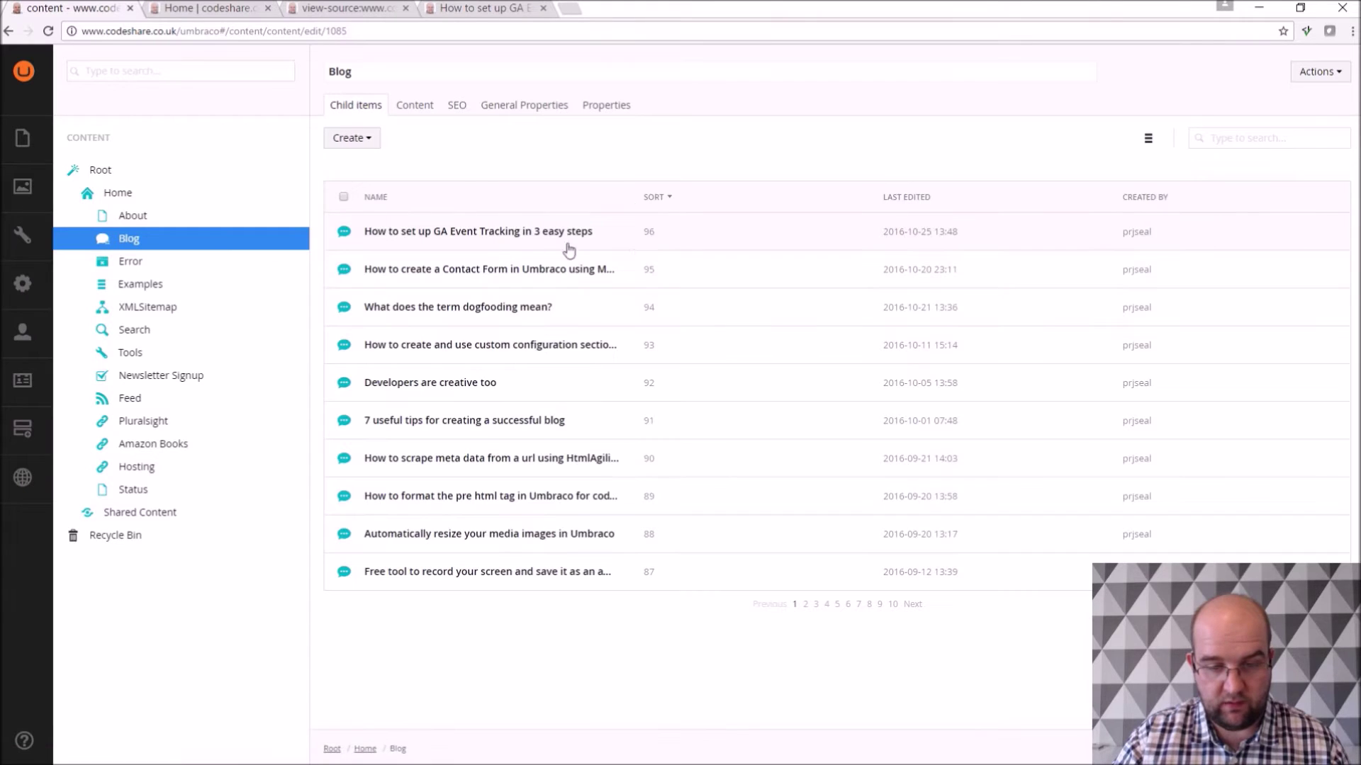
left_click(518, 231)
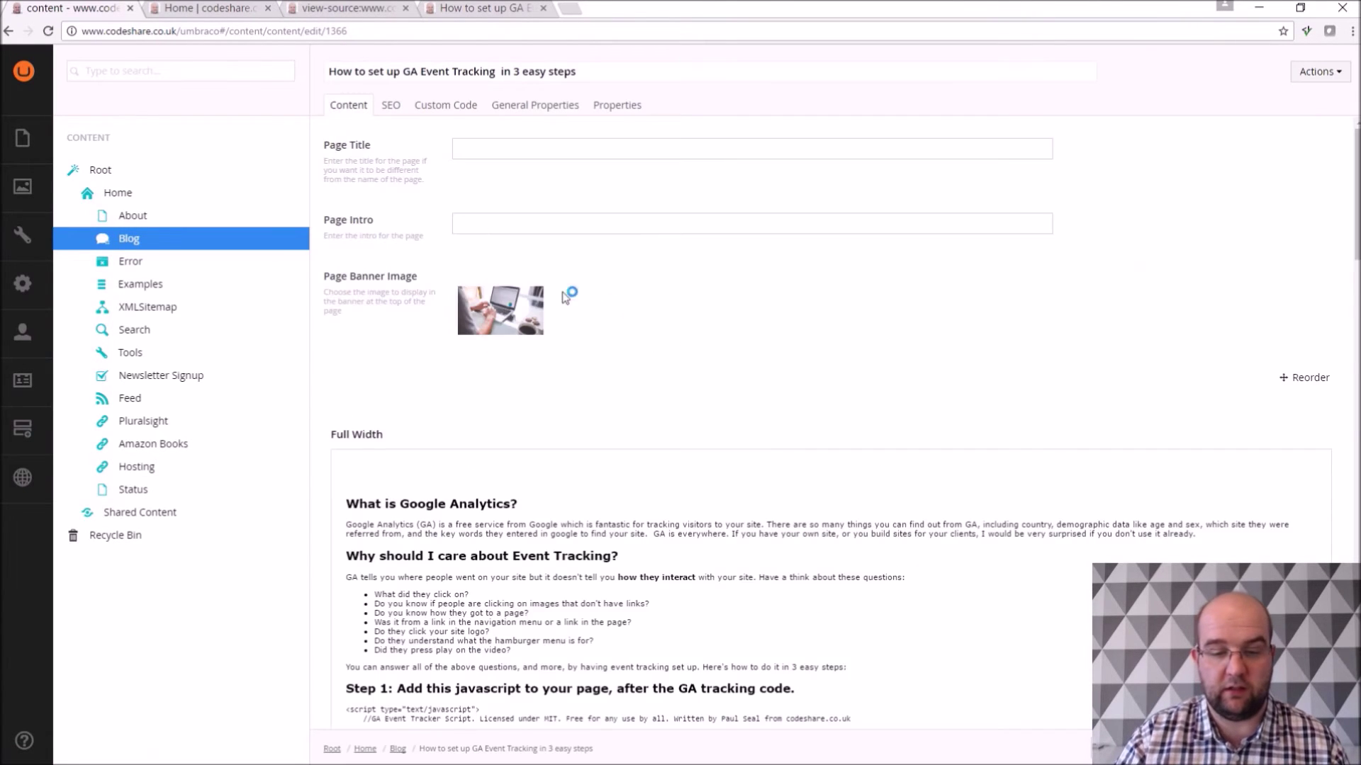
Tick the Analytics category on the GA Event Tracking post
scroll(717, 382, "down", 20)
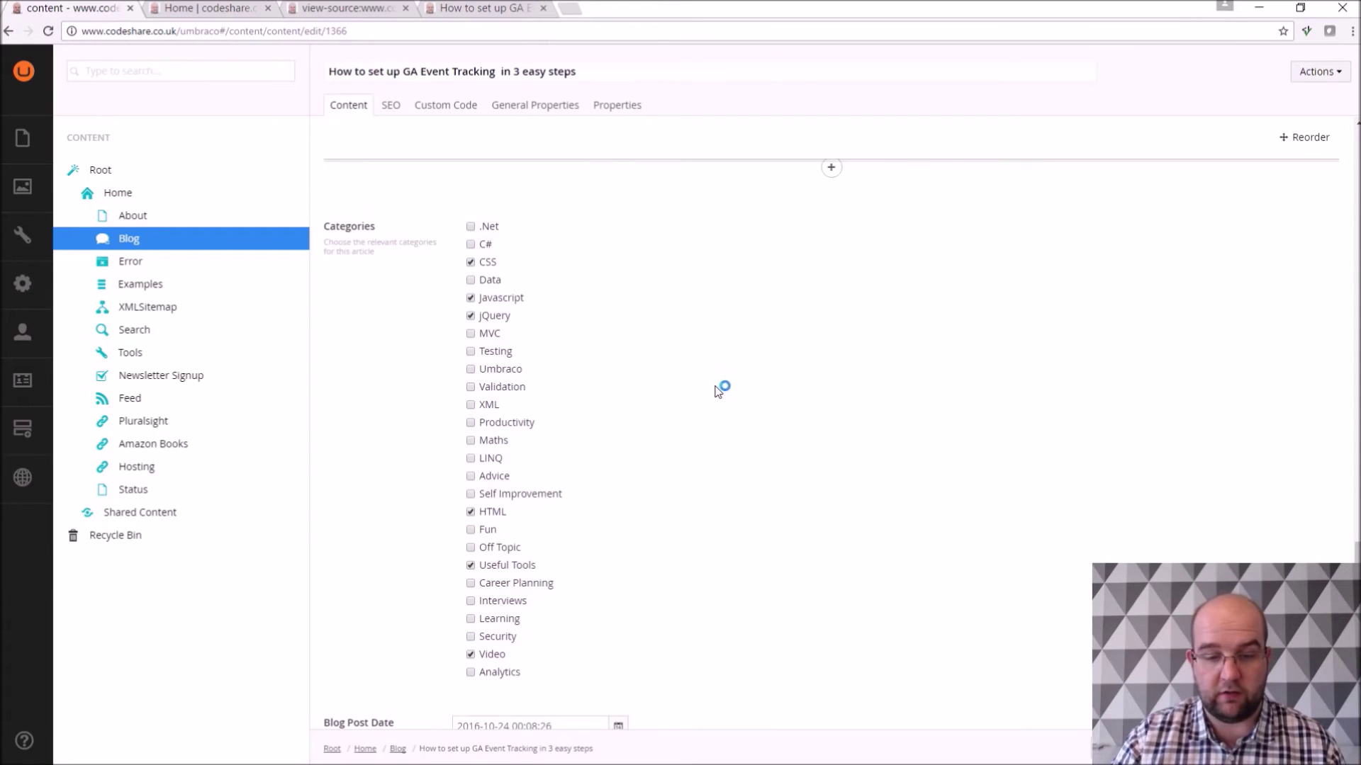
scroll(602, 404, "down", 3)
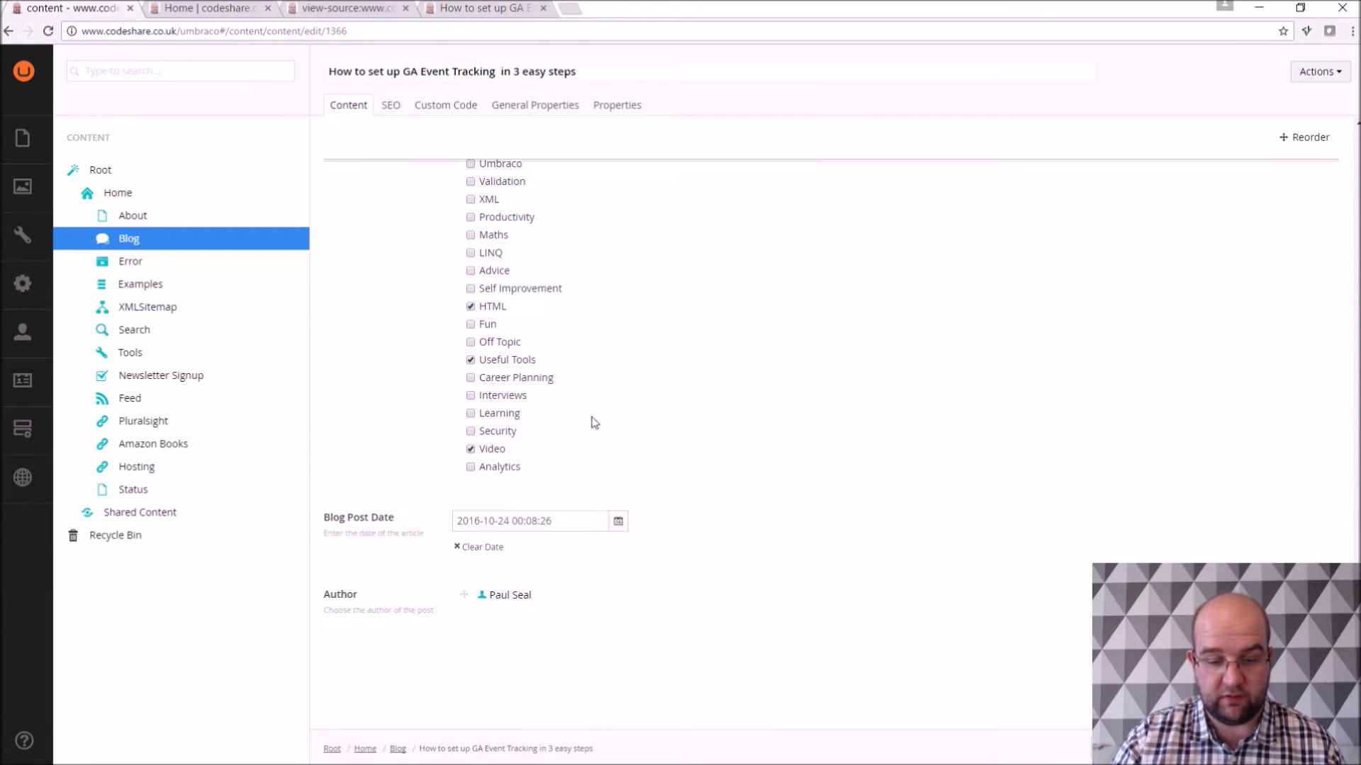
left_click(505, 476)
scroll(1074, 658, "up", 2)
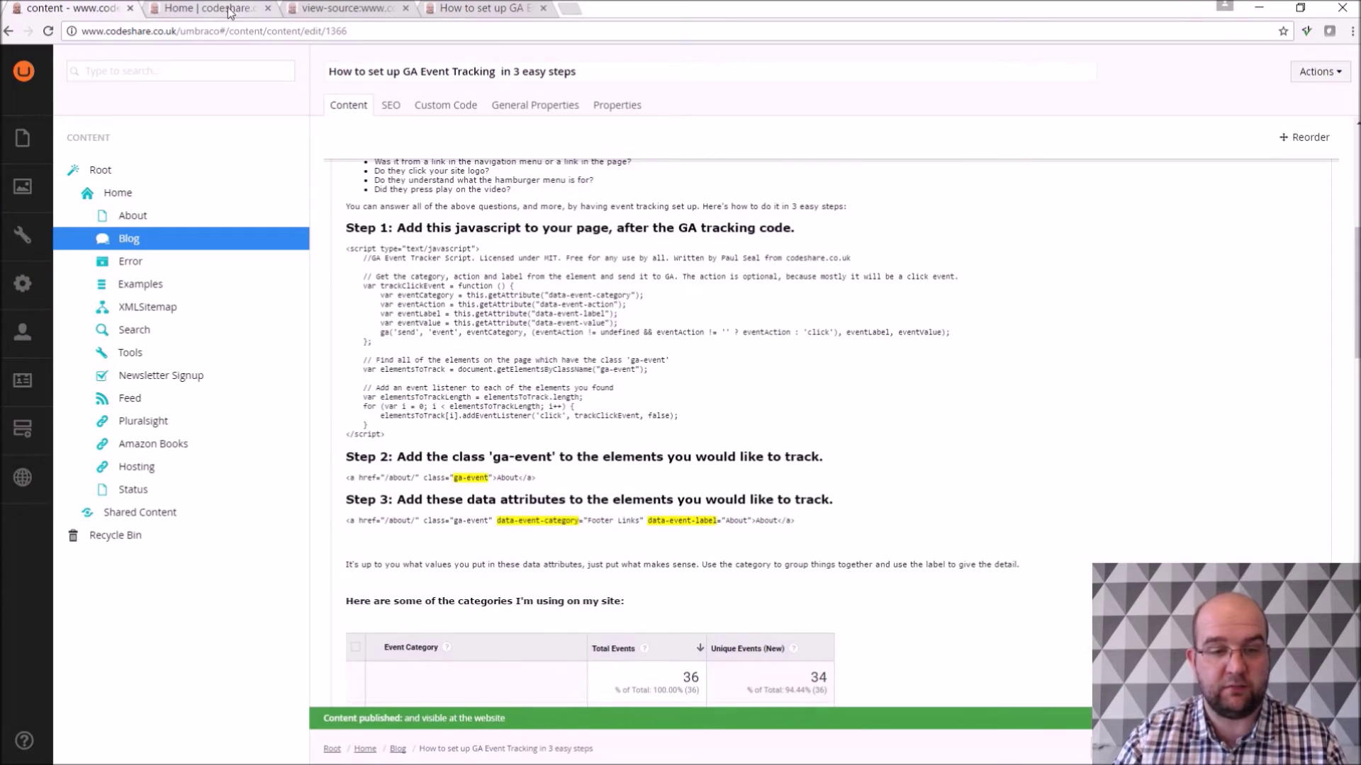
Reload the live home page, filter by Analytics, open the GA Event Tracking article, then return to Umbraco
left_click(248, 13)
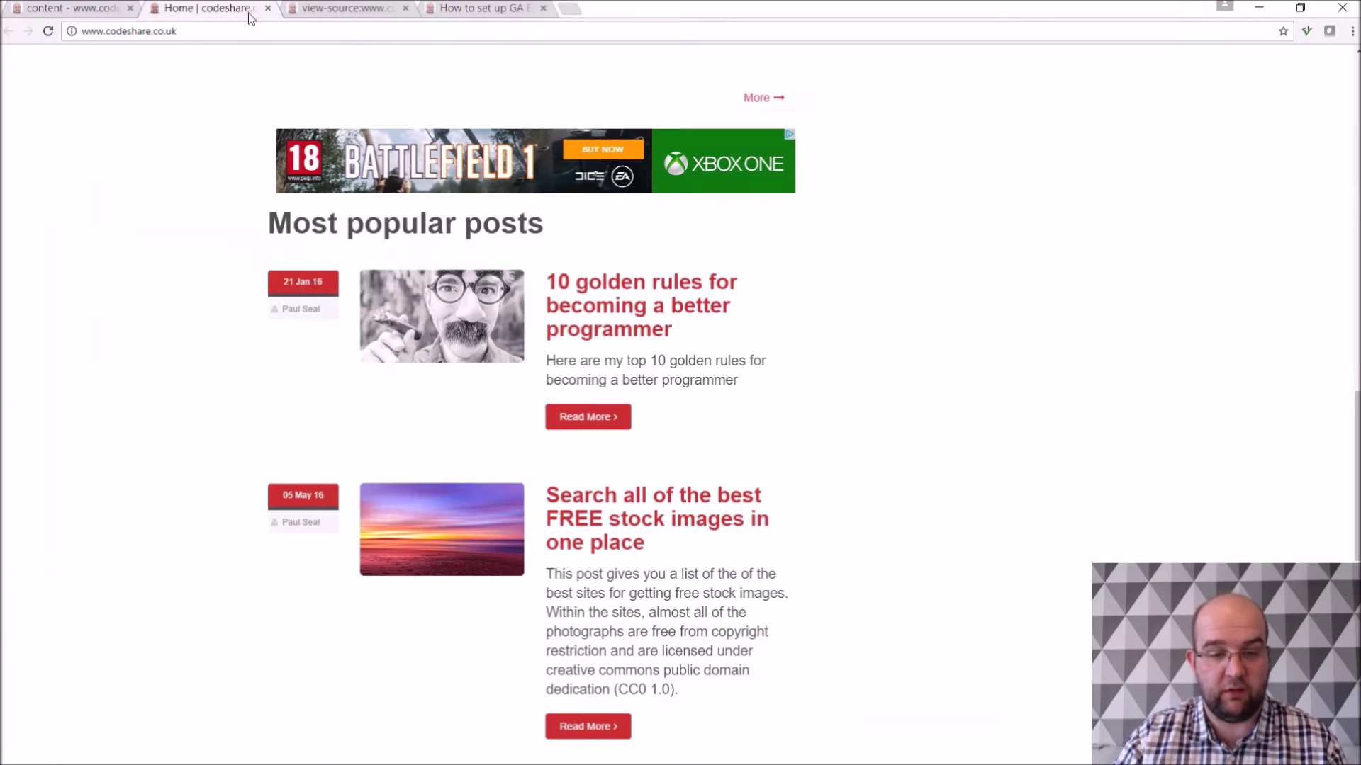
scroll(873, 354, "up", 15)
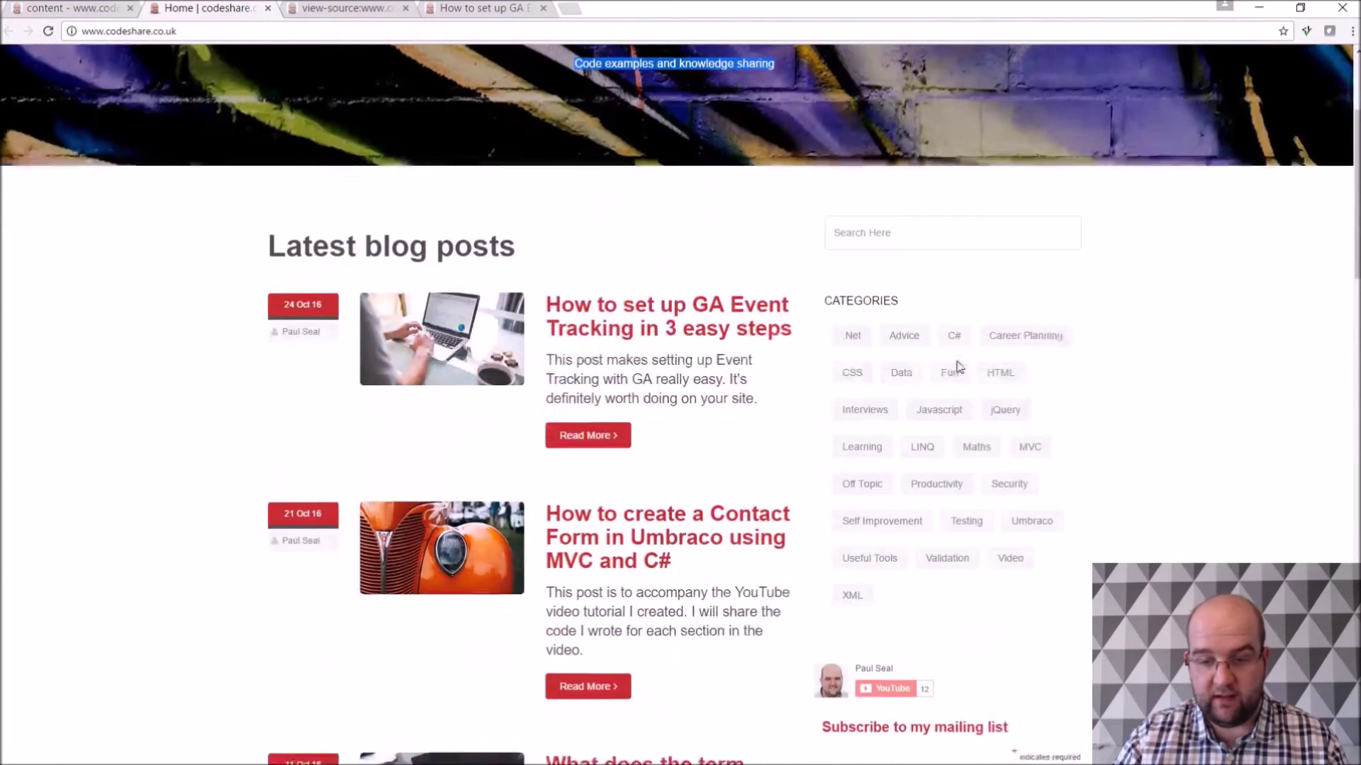
key("F5")
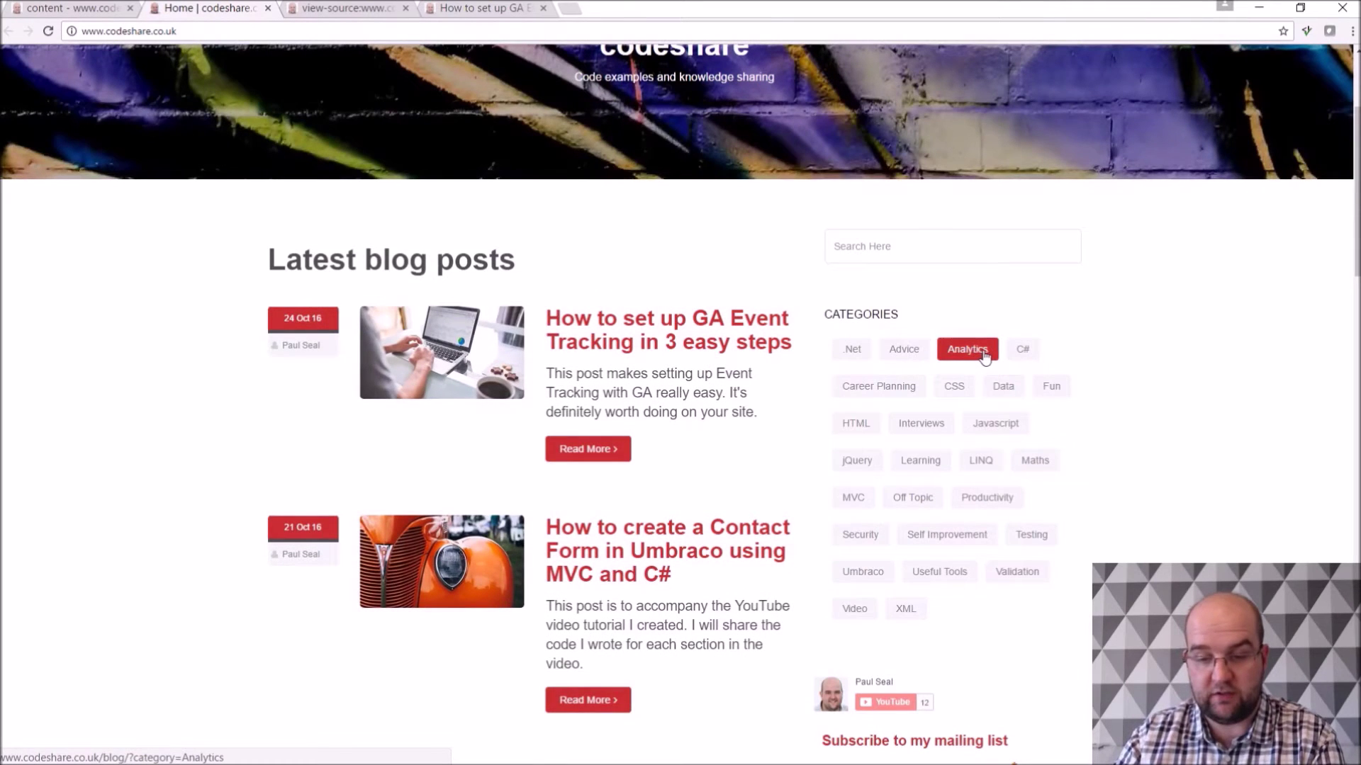
left_click(976, 354)
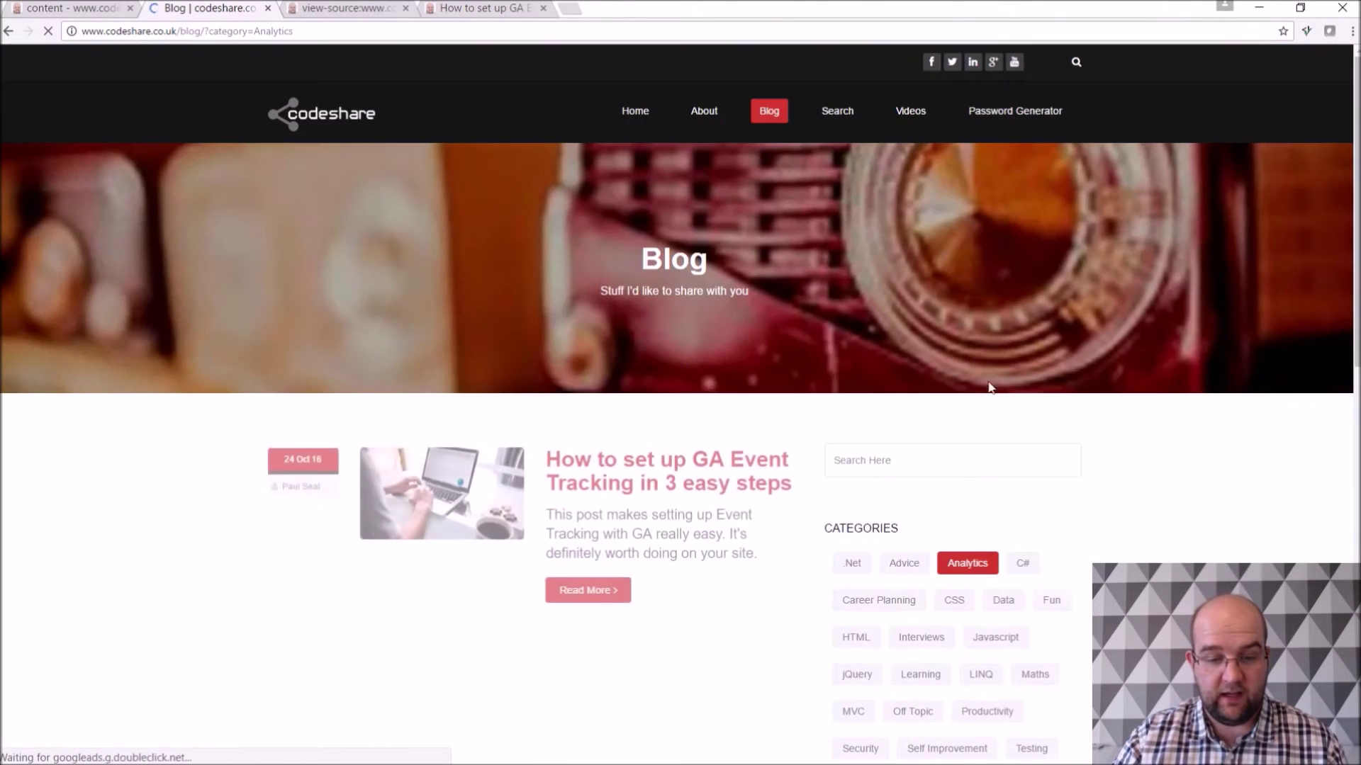
scroll(1119, 213, "down", 1)
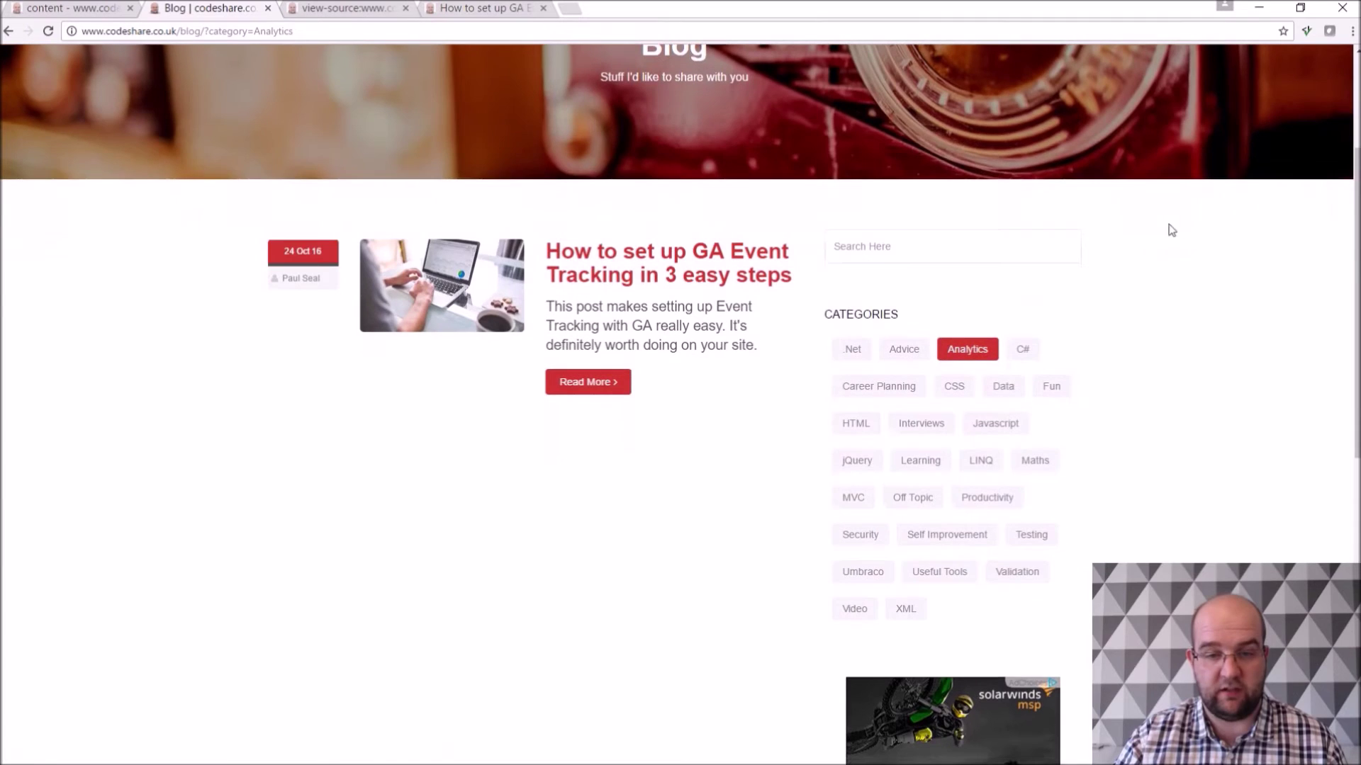
left_click(669, 261)
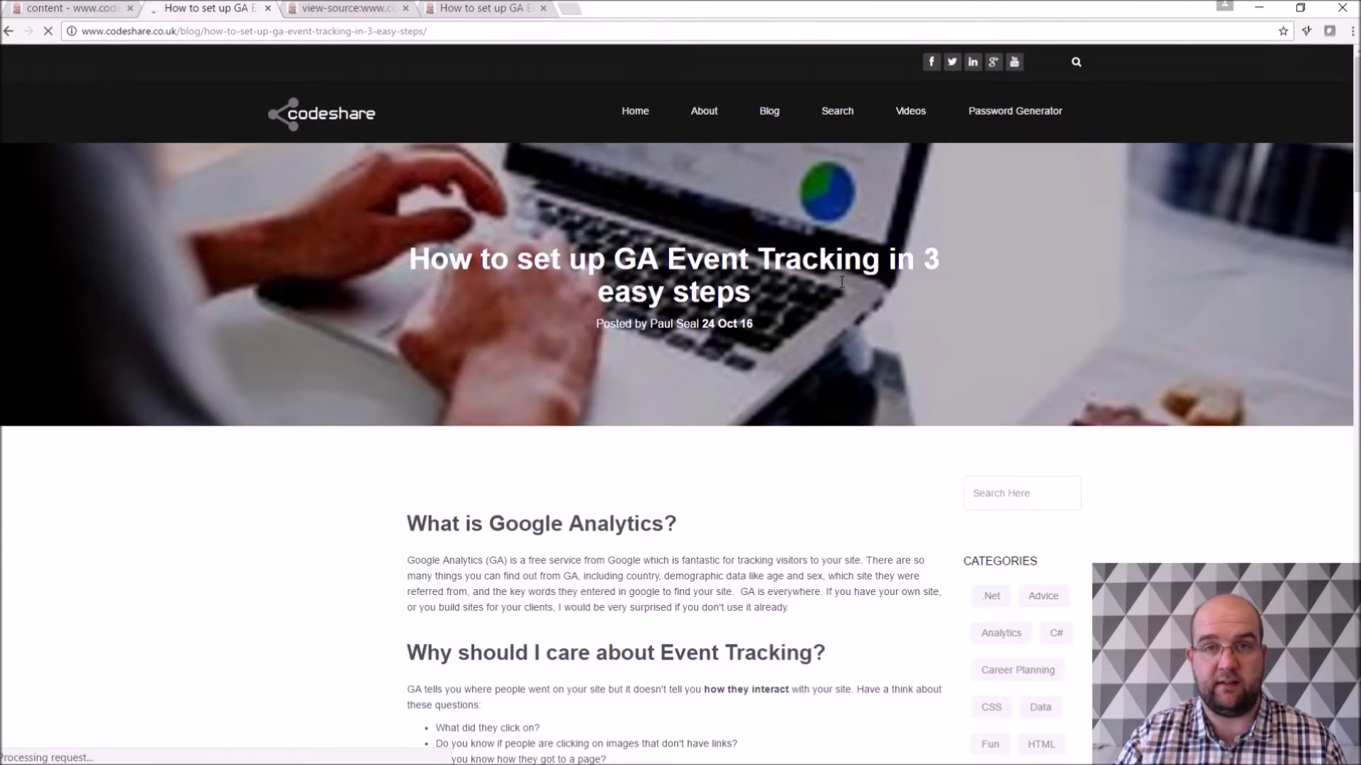
key("ctrl+shift+Tab")
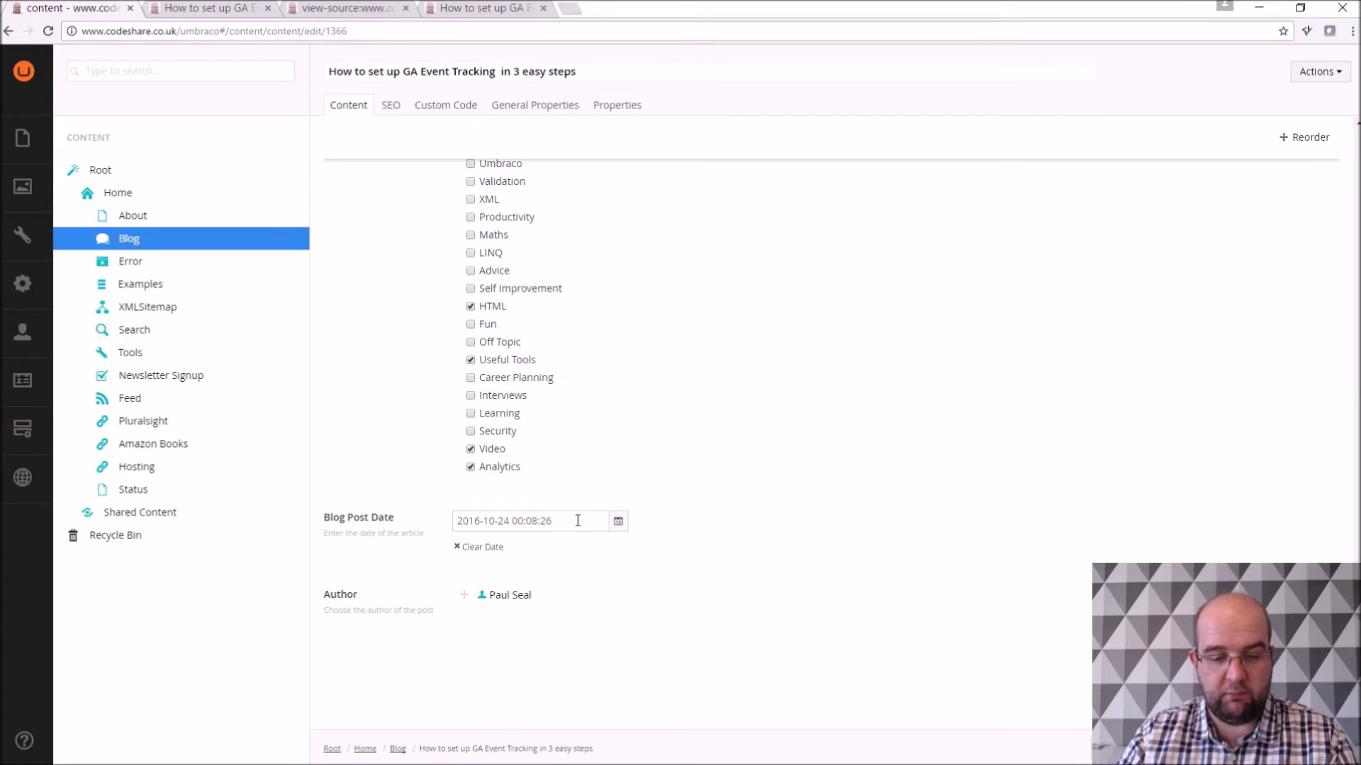
Remove the GA post's author and open the member picker without choosing a replacement
left_click(618, 522)
left_click(675, 503)
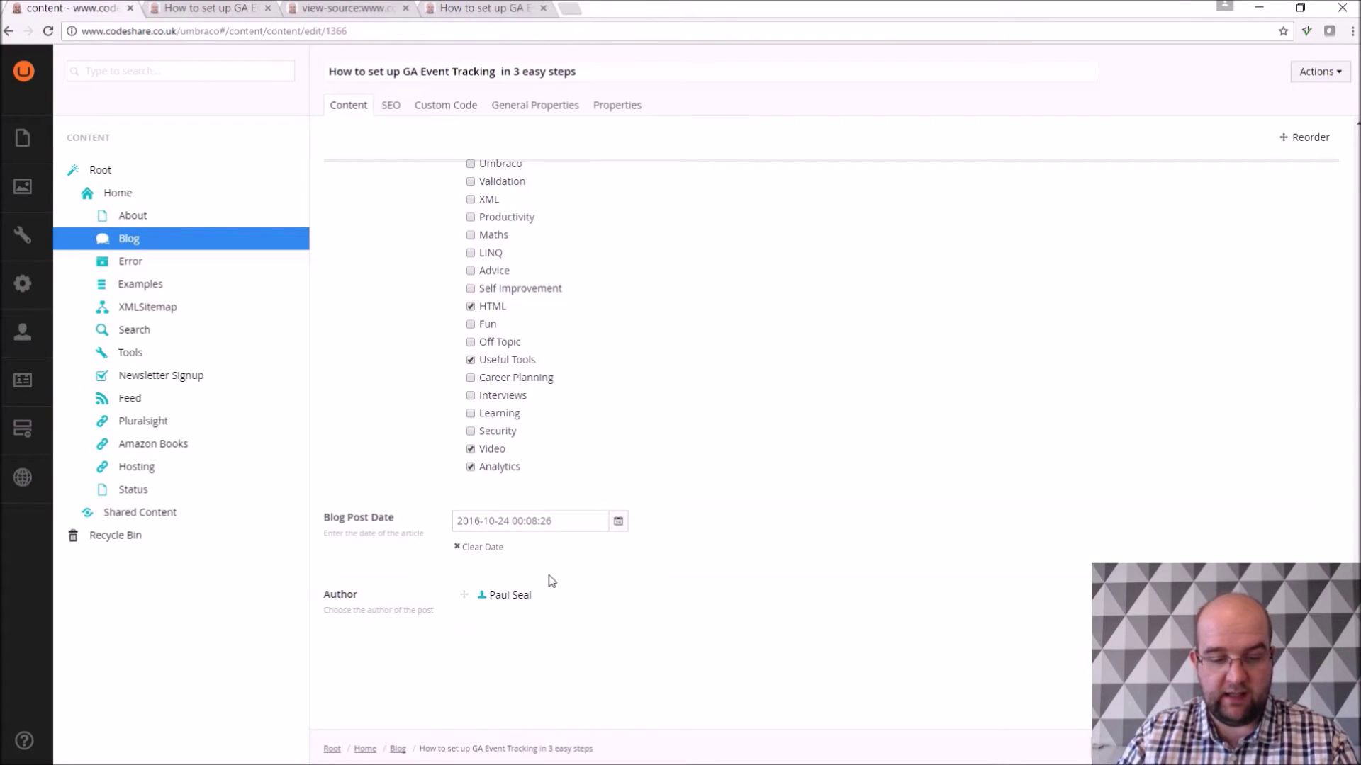
left_click(509, 597)
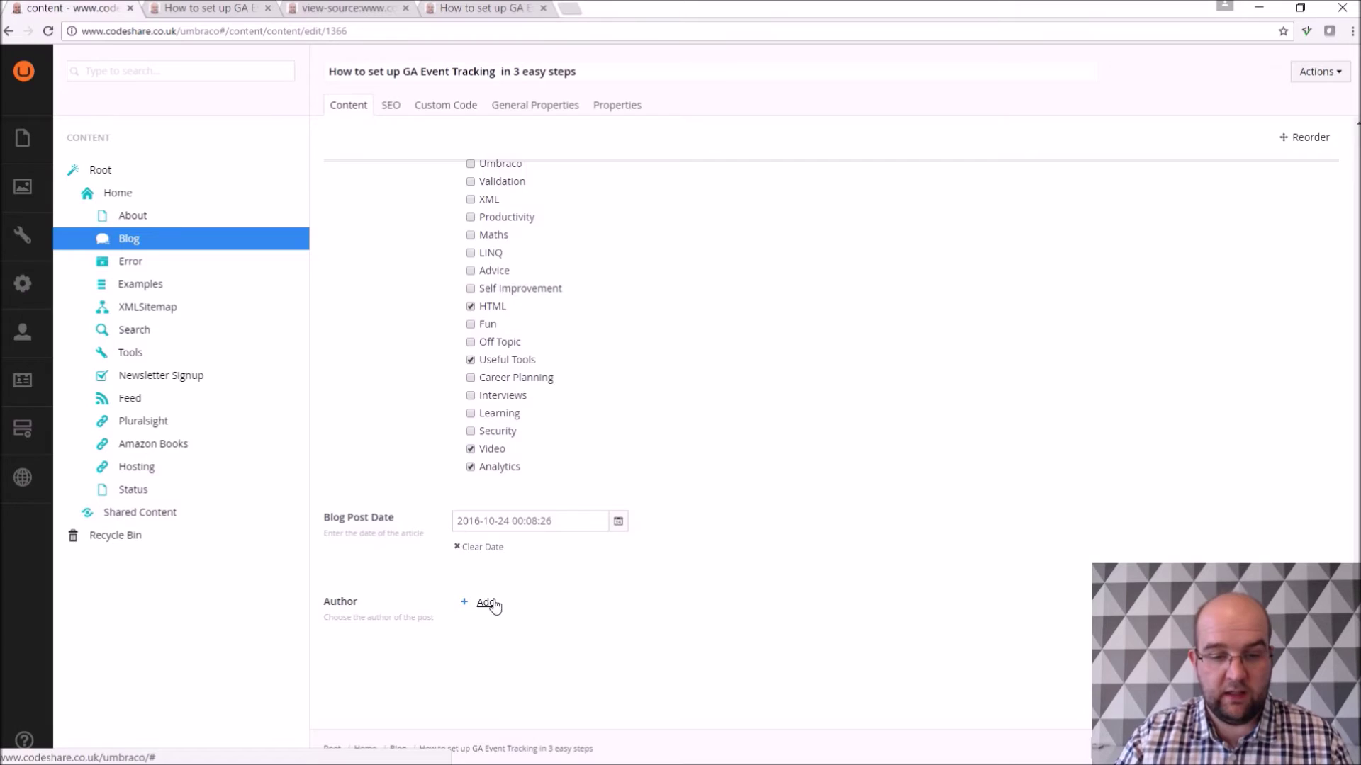
left_click(494, 607)
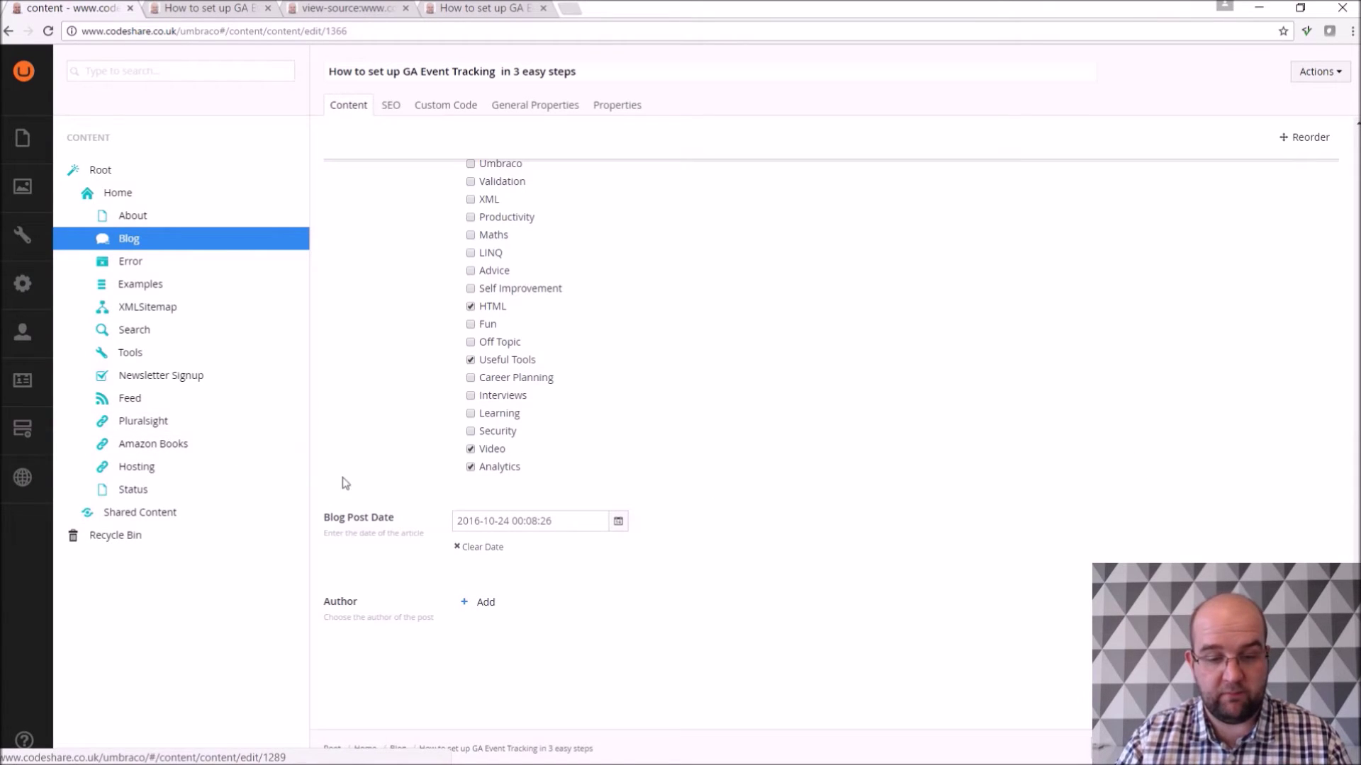
Expand Shared Content > Authors and discard the post's unsaved changes
left_click(74, 512)
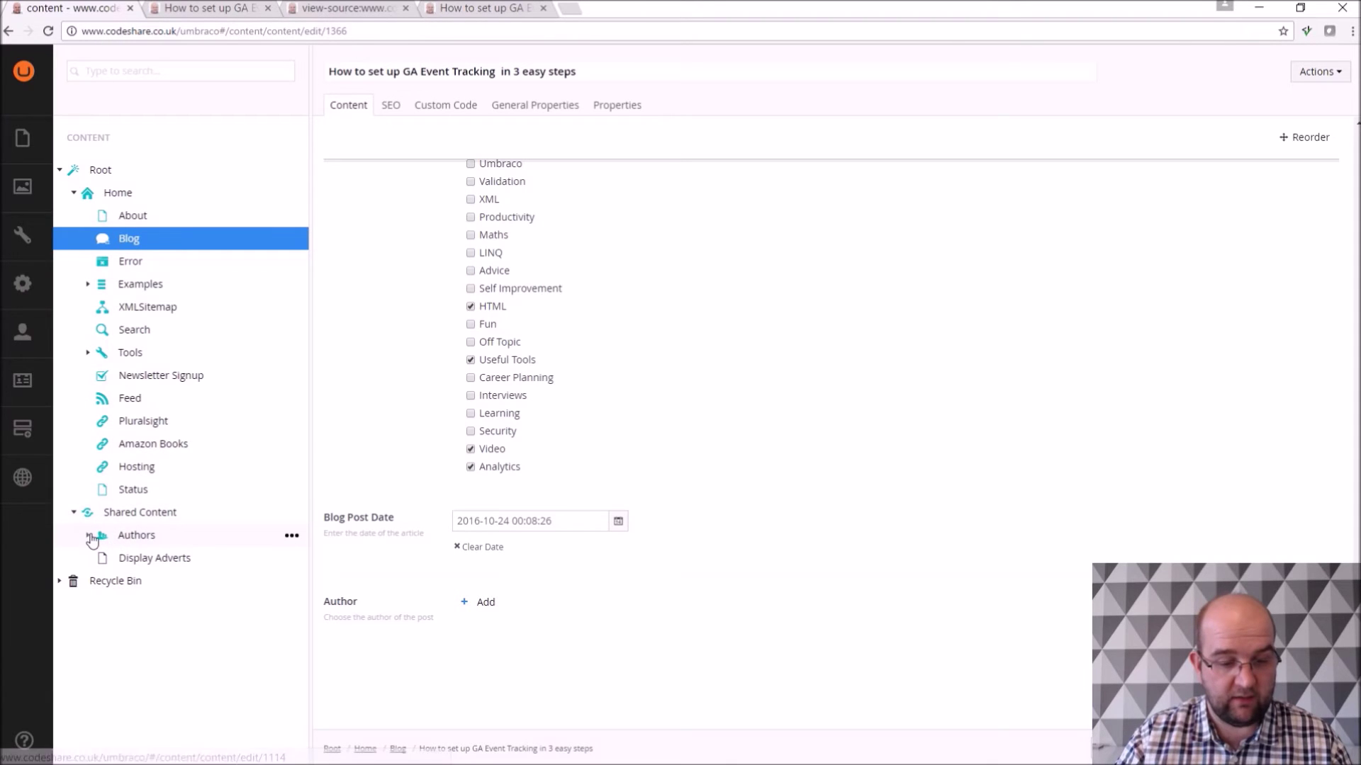
left_click(88, 535)
left_click(145, 540)
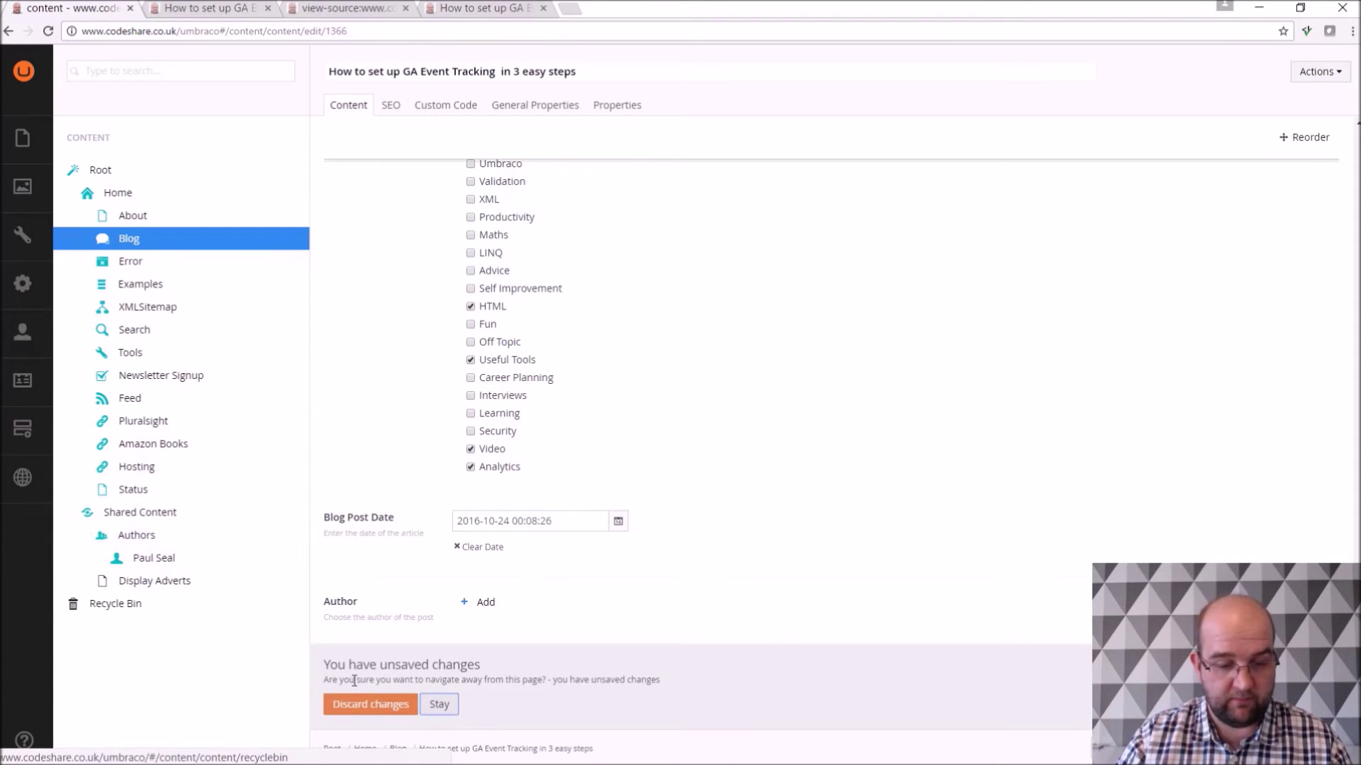
left_click(379, 707)
Open the author's profile and review its image, bio, social links and website
left_click(161, 562)
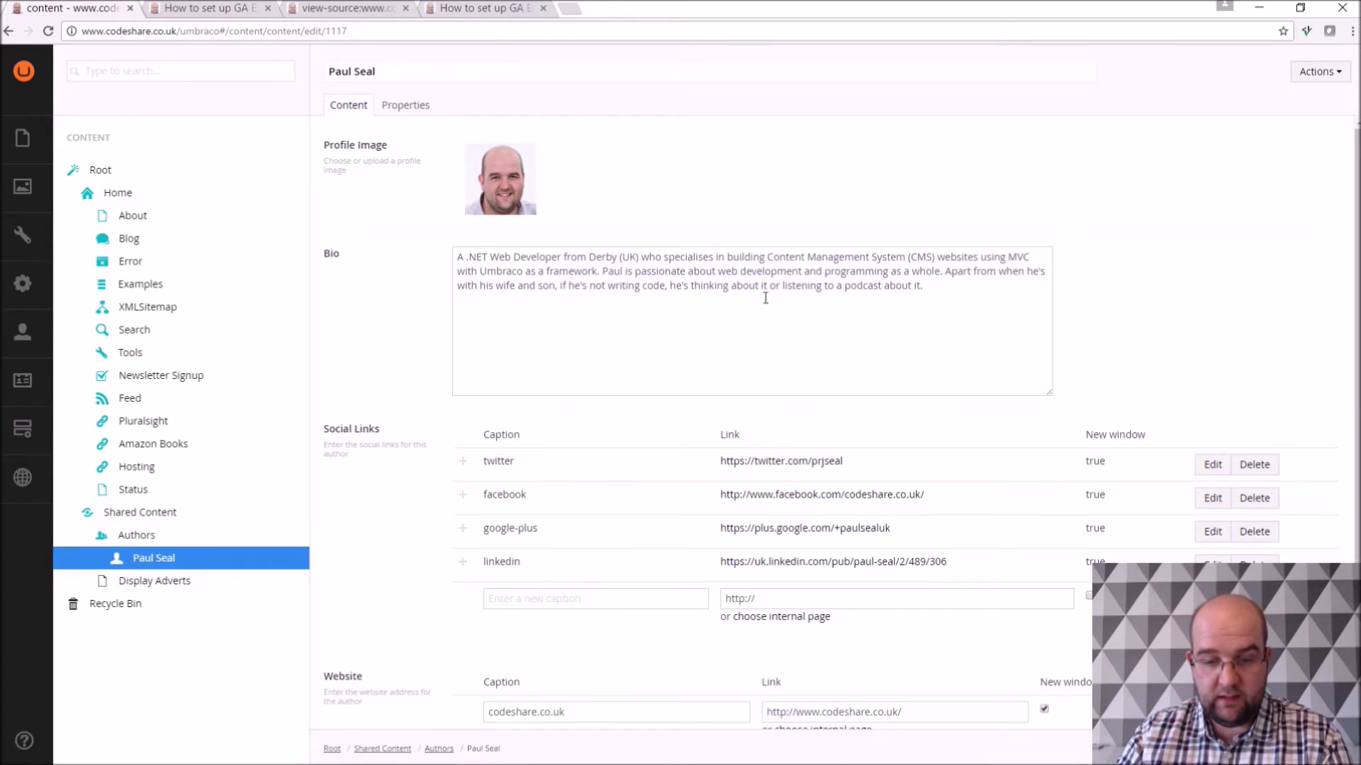
scroll(765, 297, "down", 2)
scroll(592, 316, "up", 2)
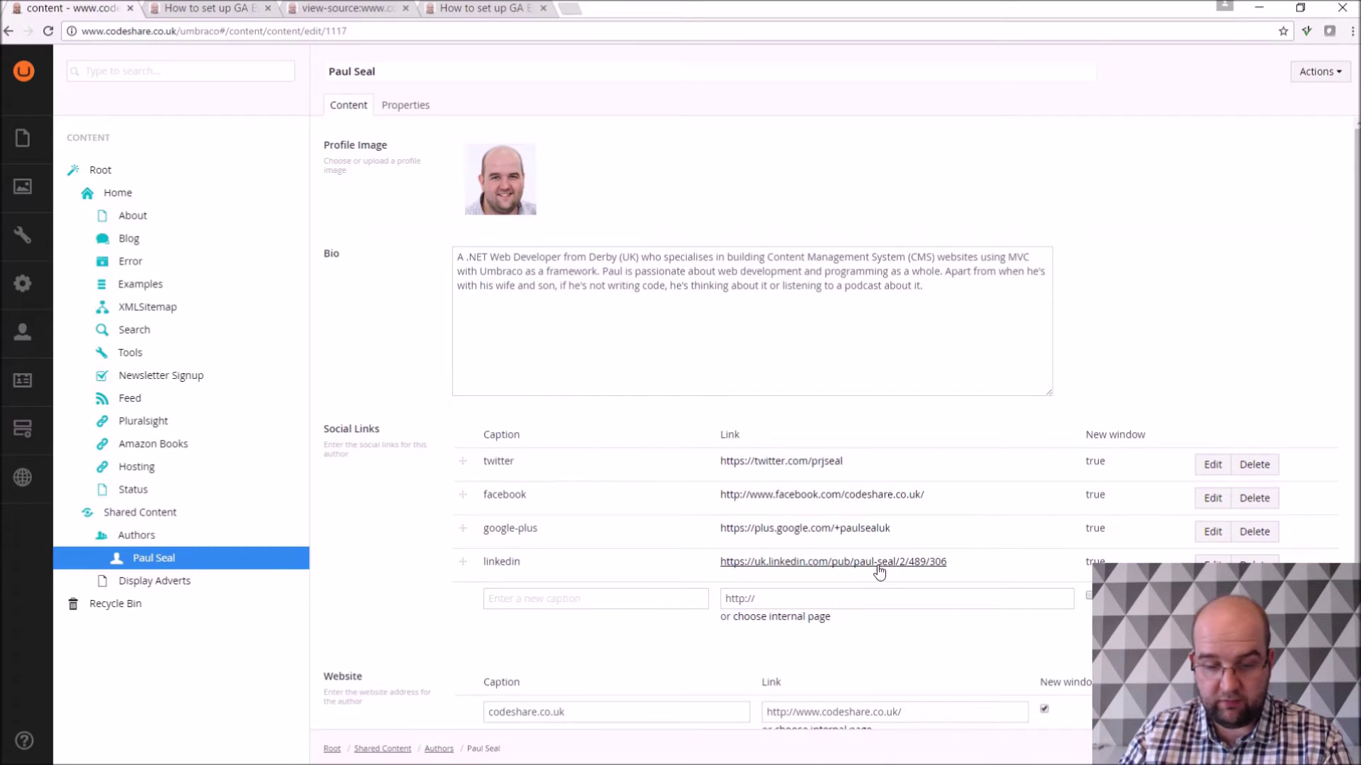
scroll(881, 568, "down", 3)
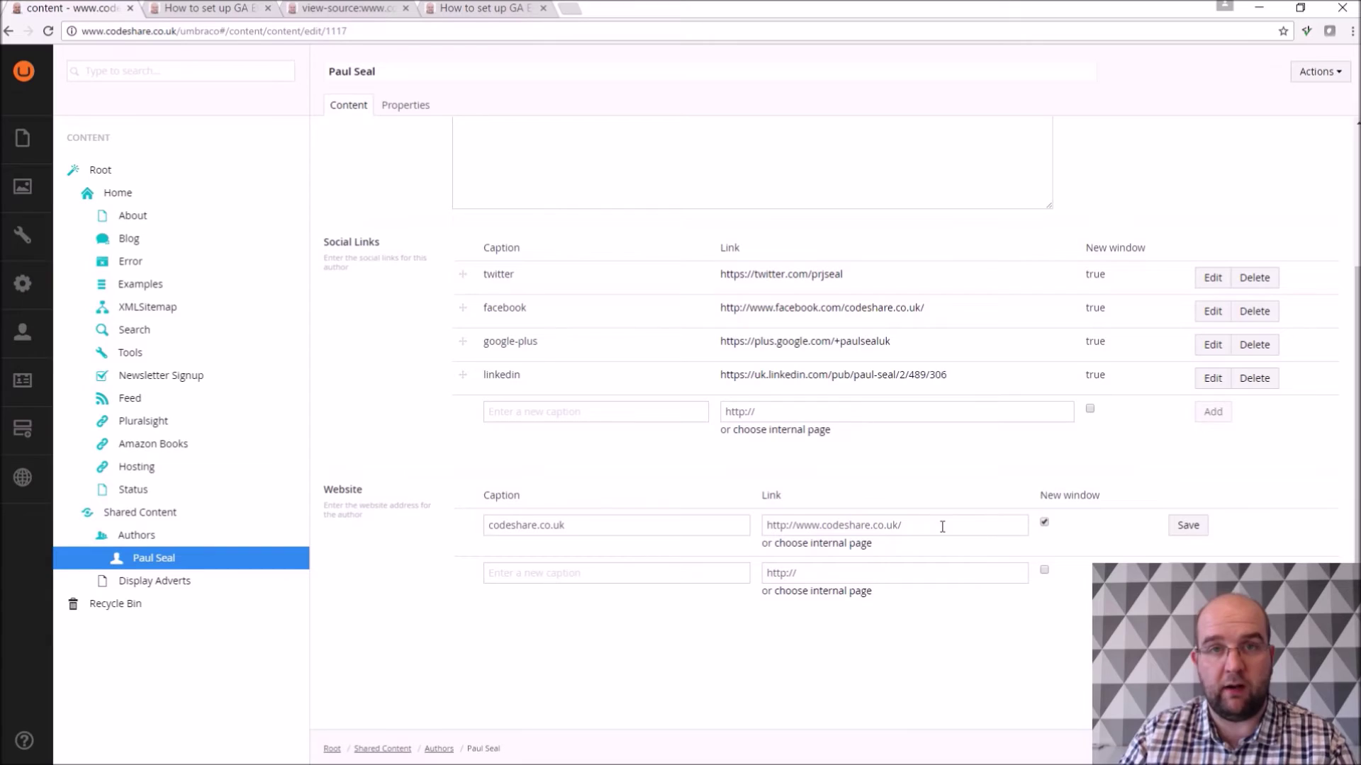
left_click(233, 8)
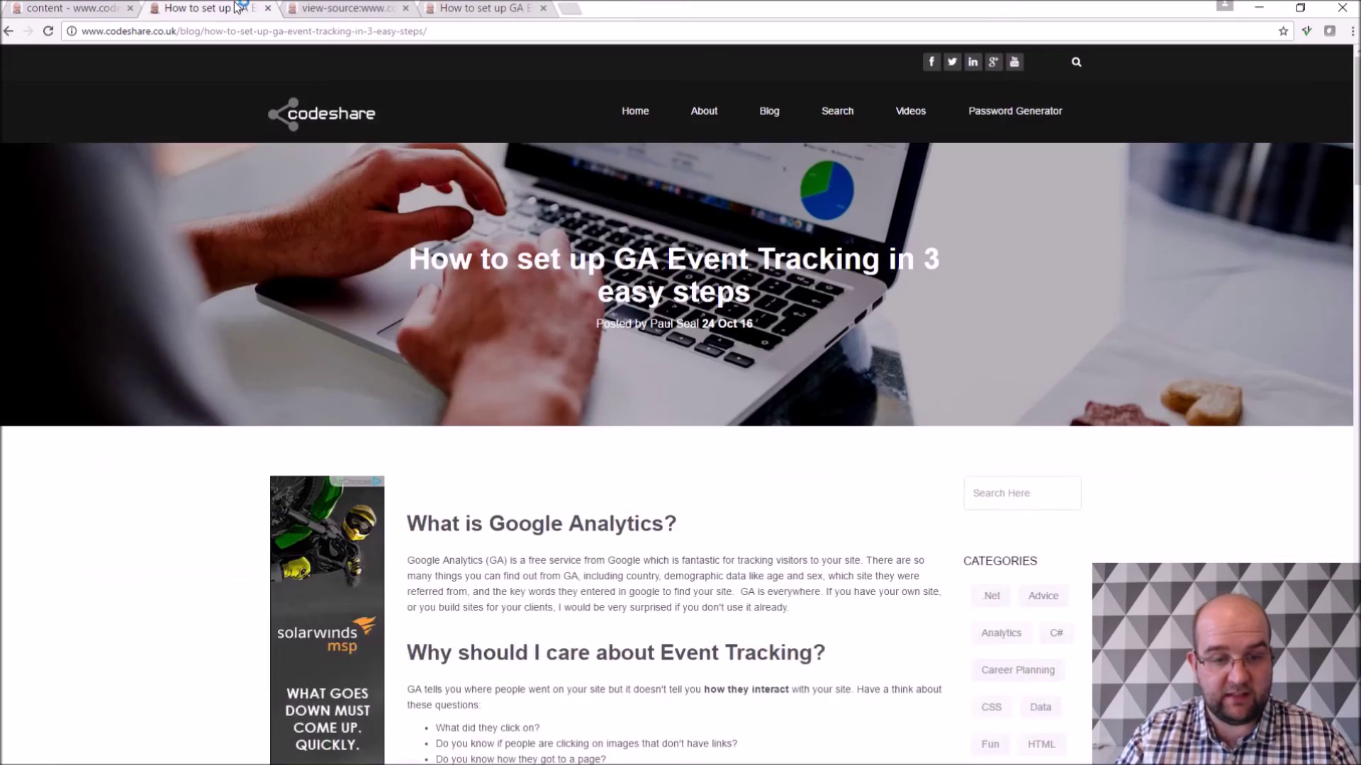
scroll(701, 410, "down", 15)
scroll(717, 453, "down", 20)
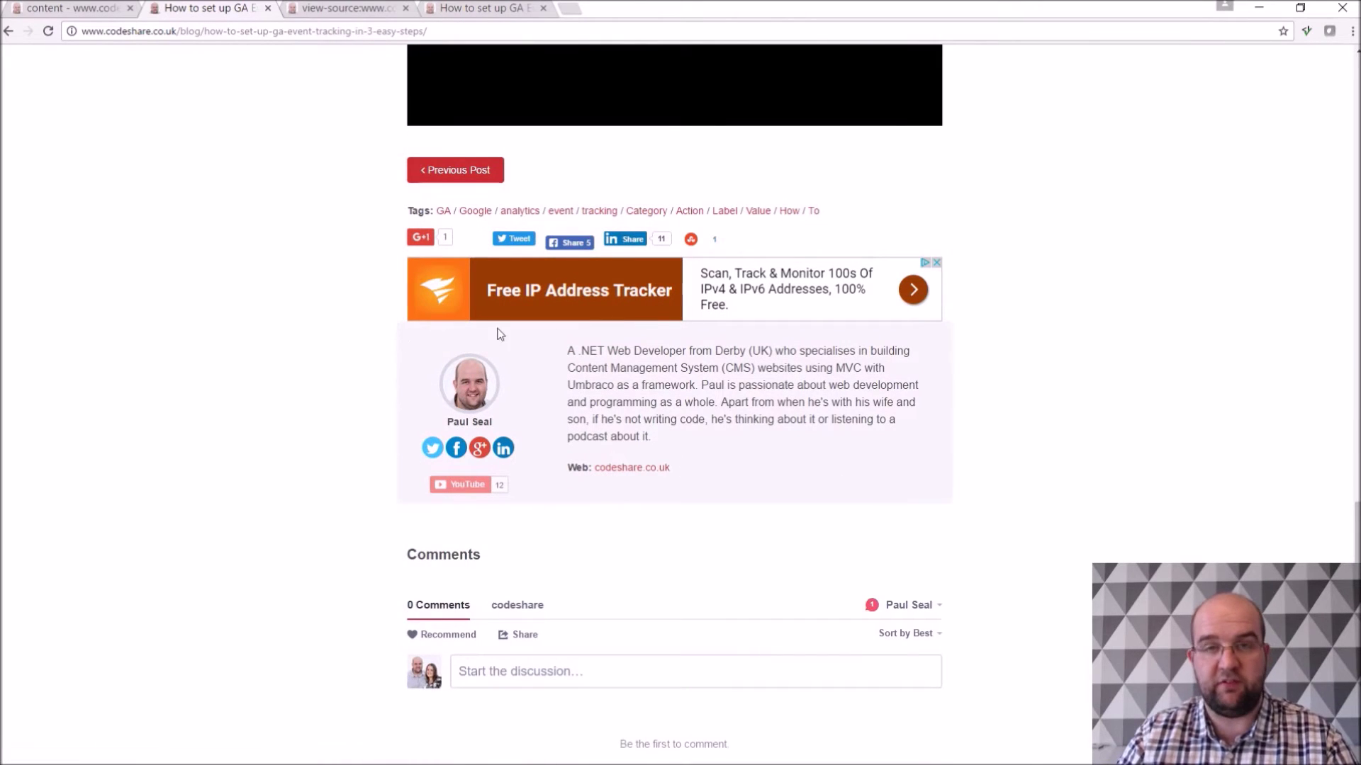
key("ctrl+shift+Tab")
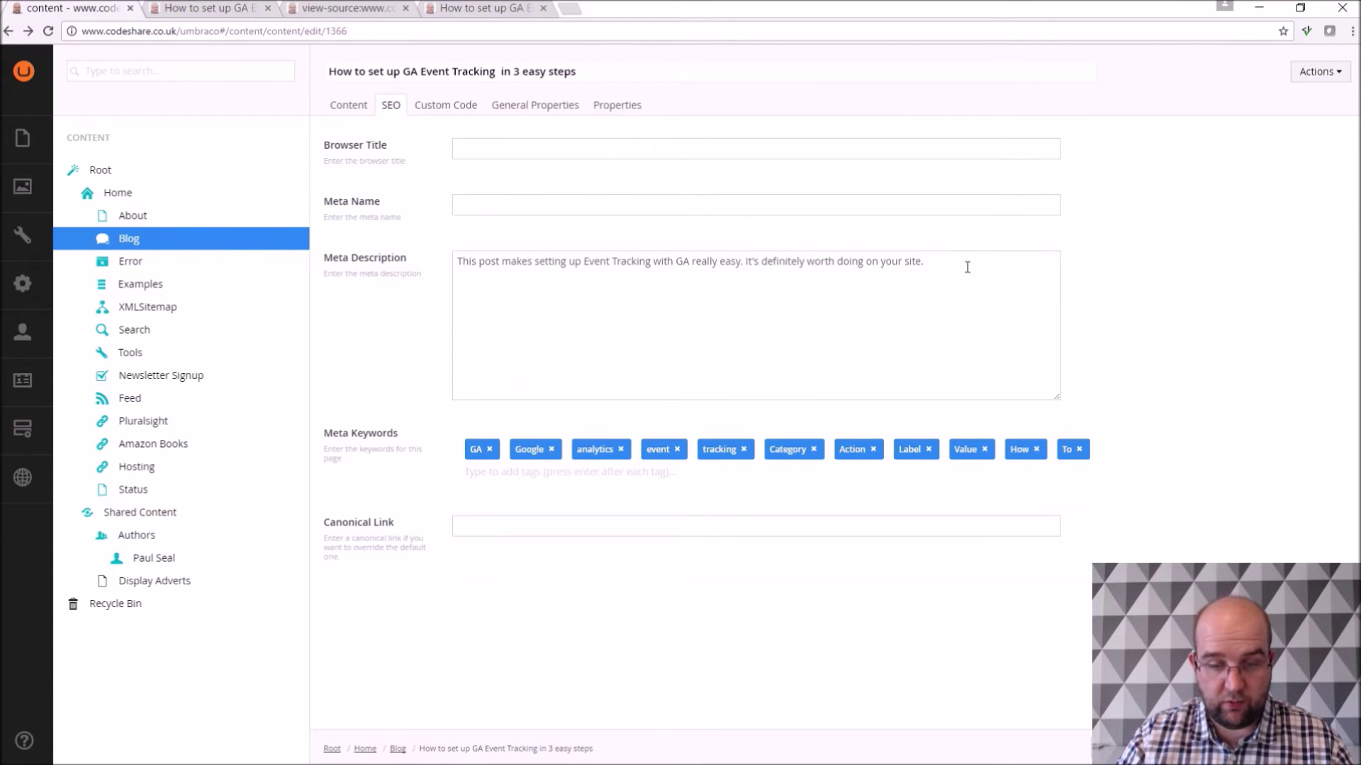
left_click_drag(968, 267, 441, 273)
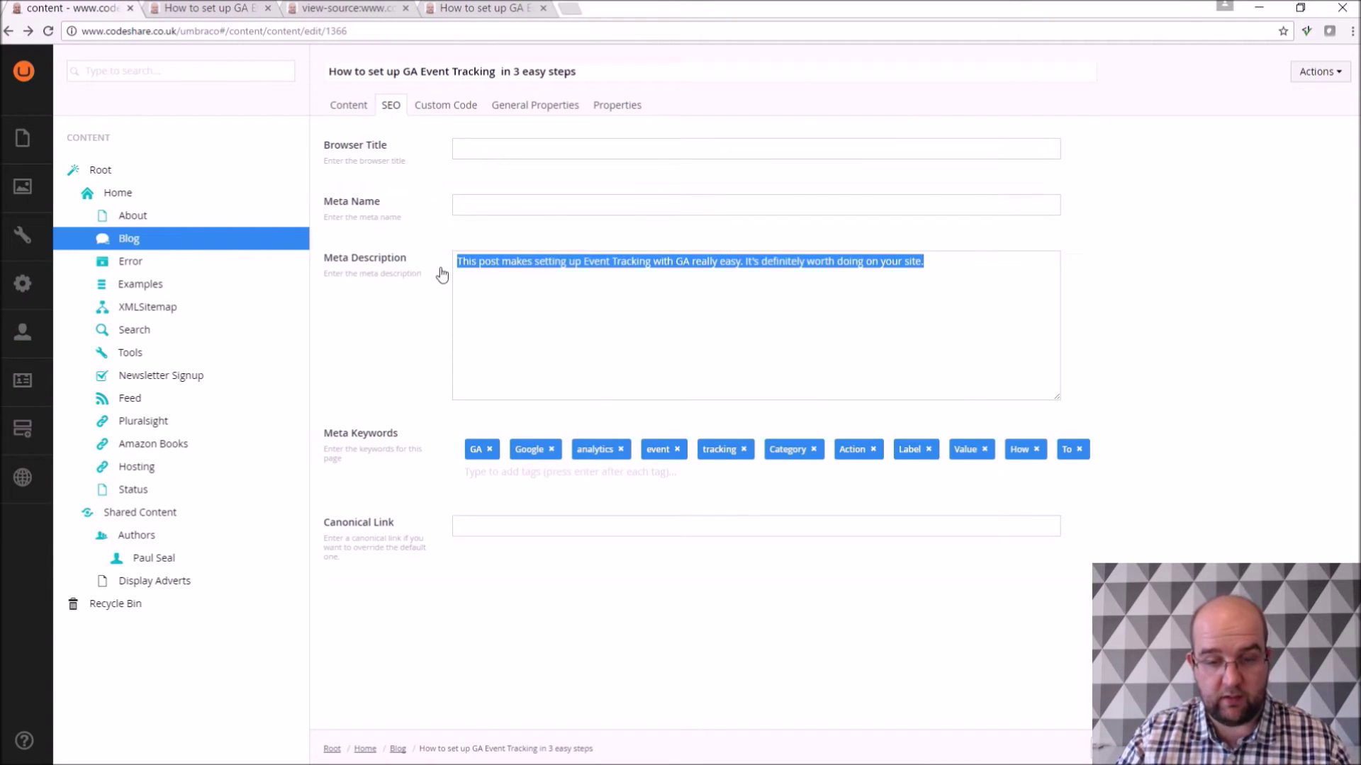
left_click(226, 14)
scroll(307, 267, "up", 15)
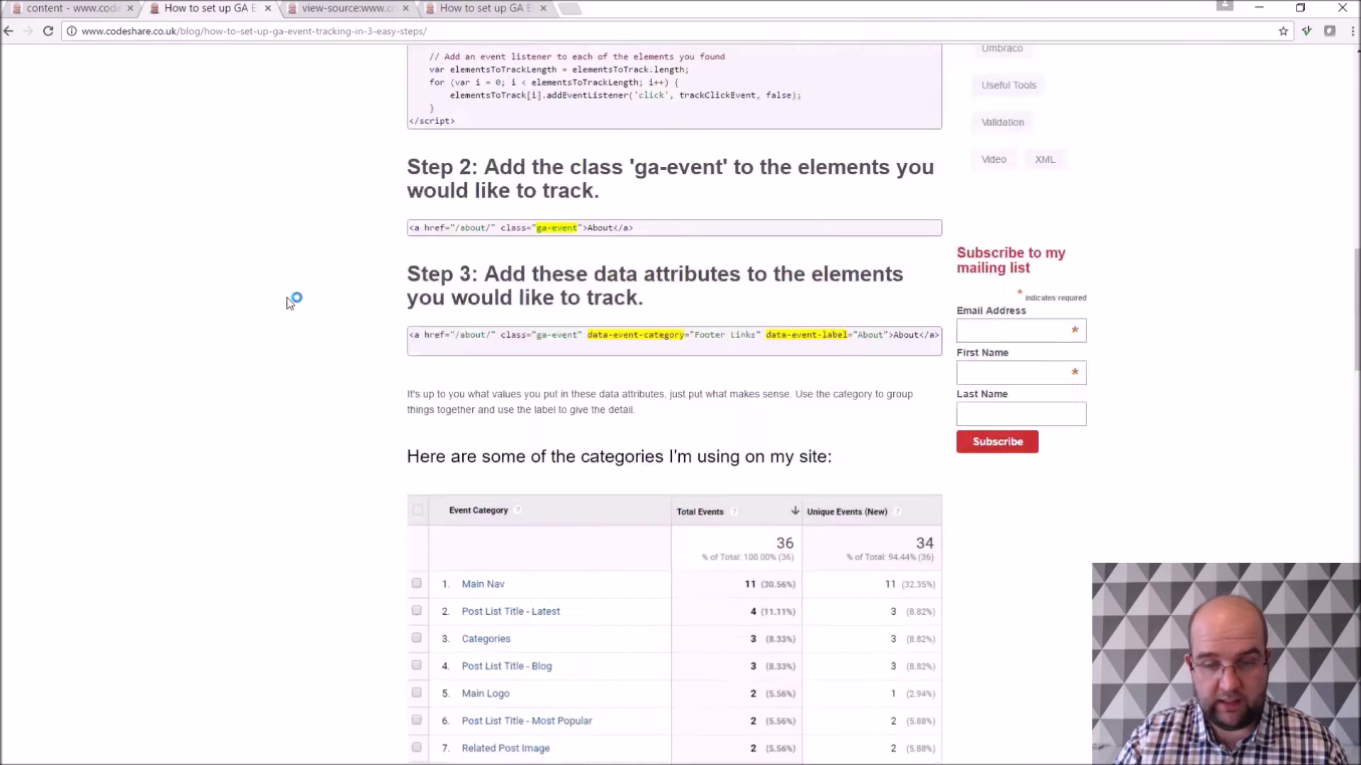
scroll(290, 303, "up", 15)
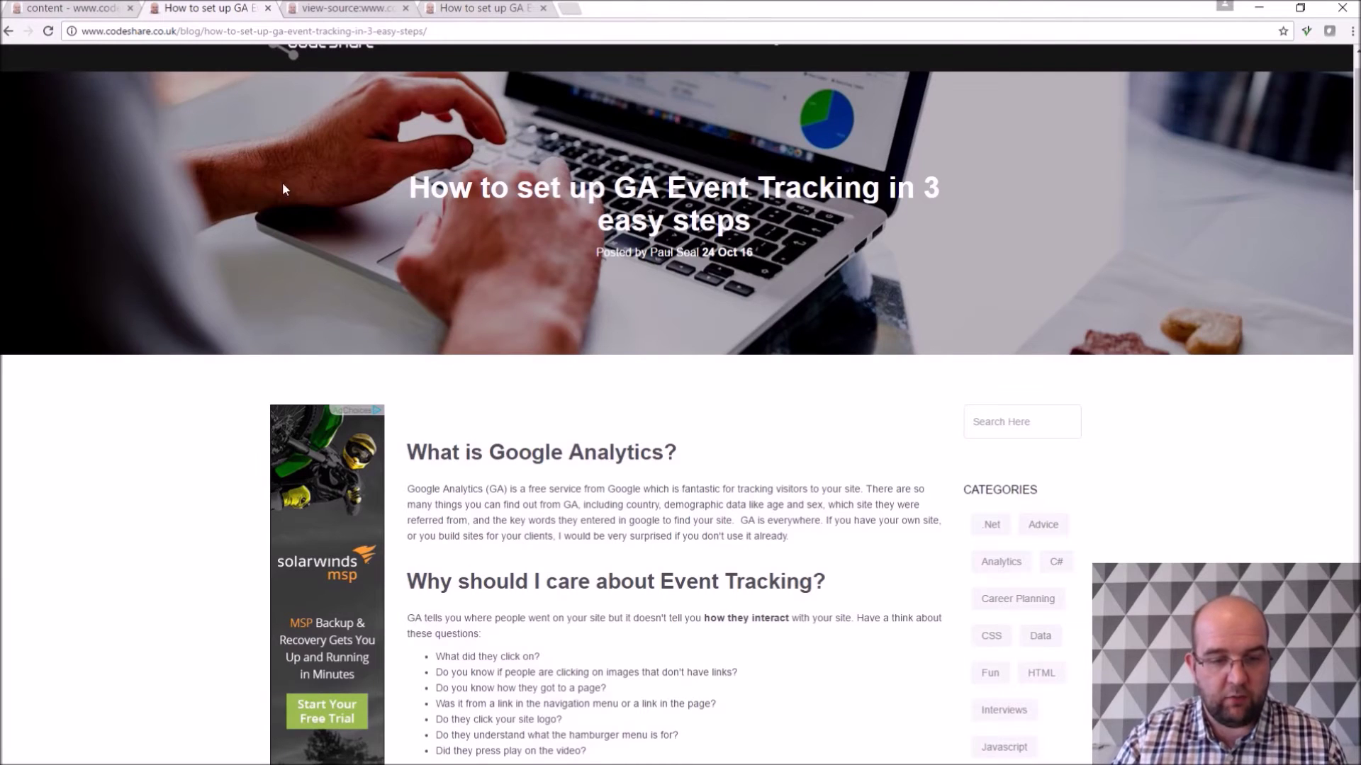
scroll(282, 189, "up", 1)
left_click(331, 124)
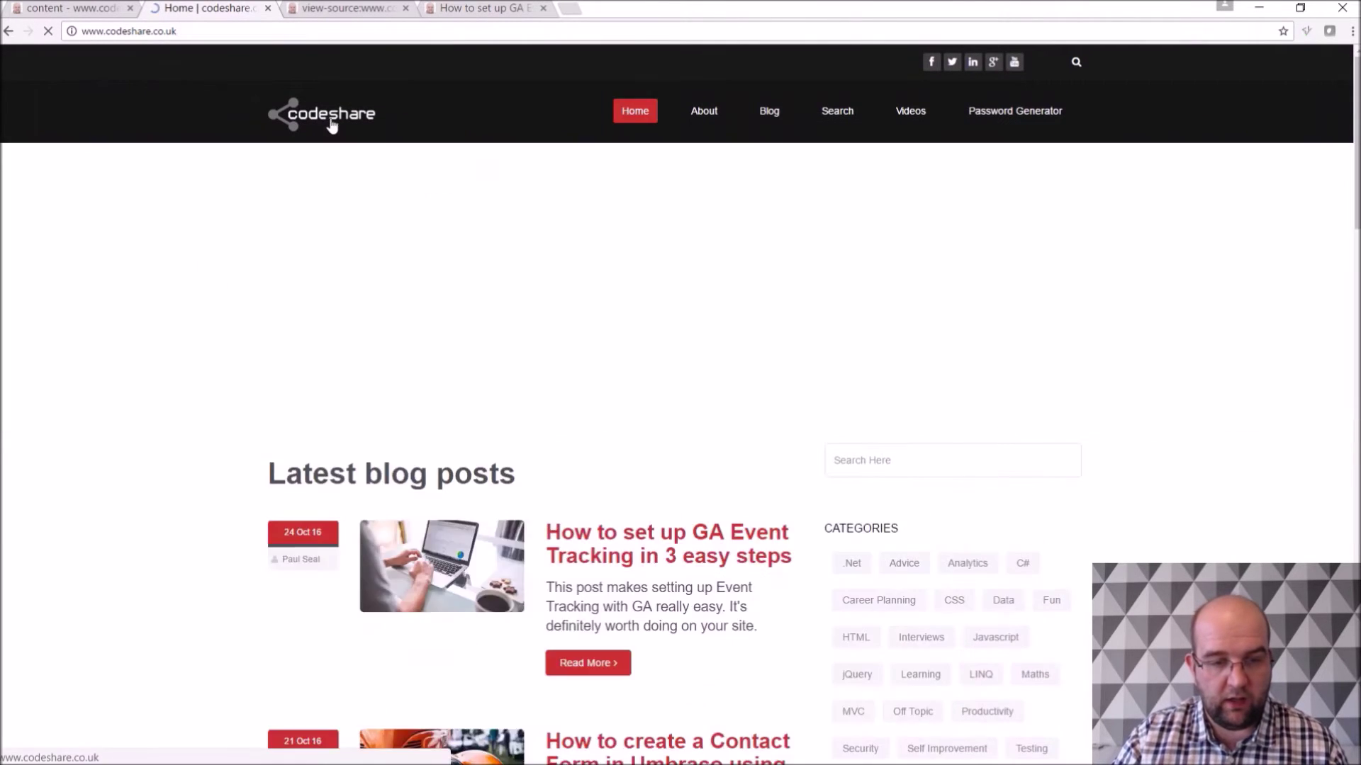
scroll(664, 247, "down", 4)
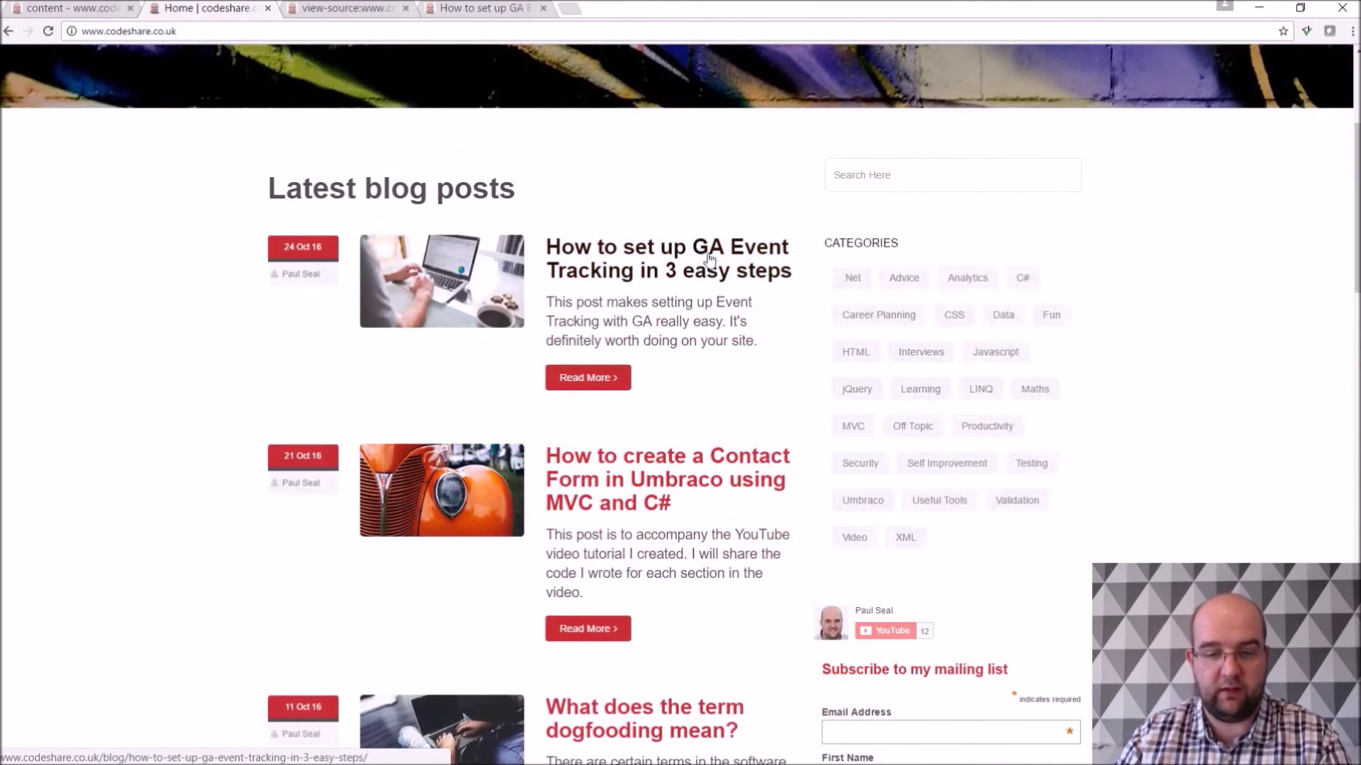
mouse_move(547, 304)
left_mouse_down()
mouse_move(762, 347)
mouse_move(552, 304)
left_mouse_up()
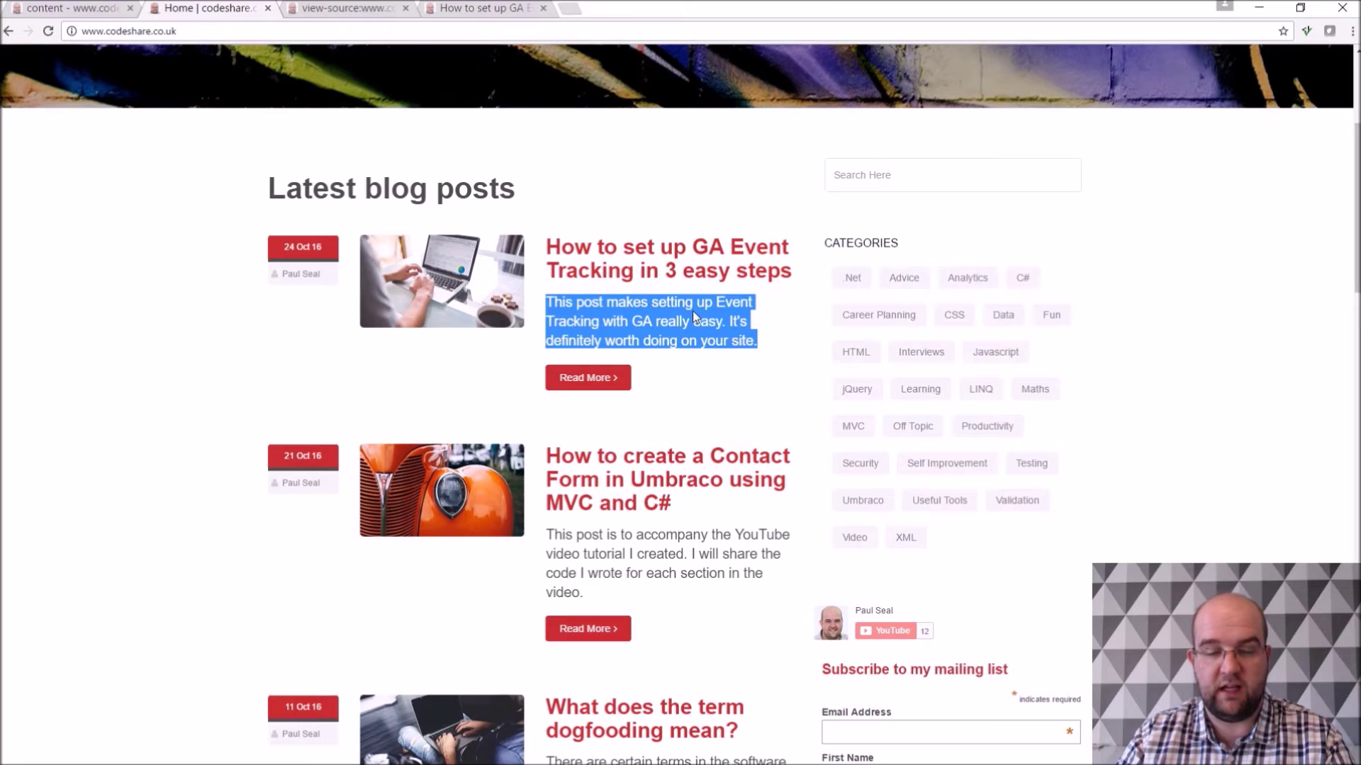
left_click(760, 305)
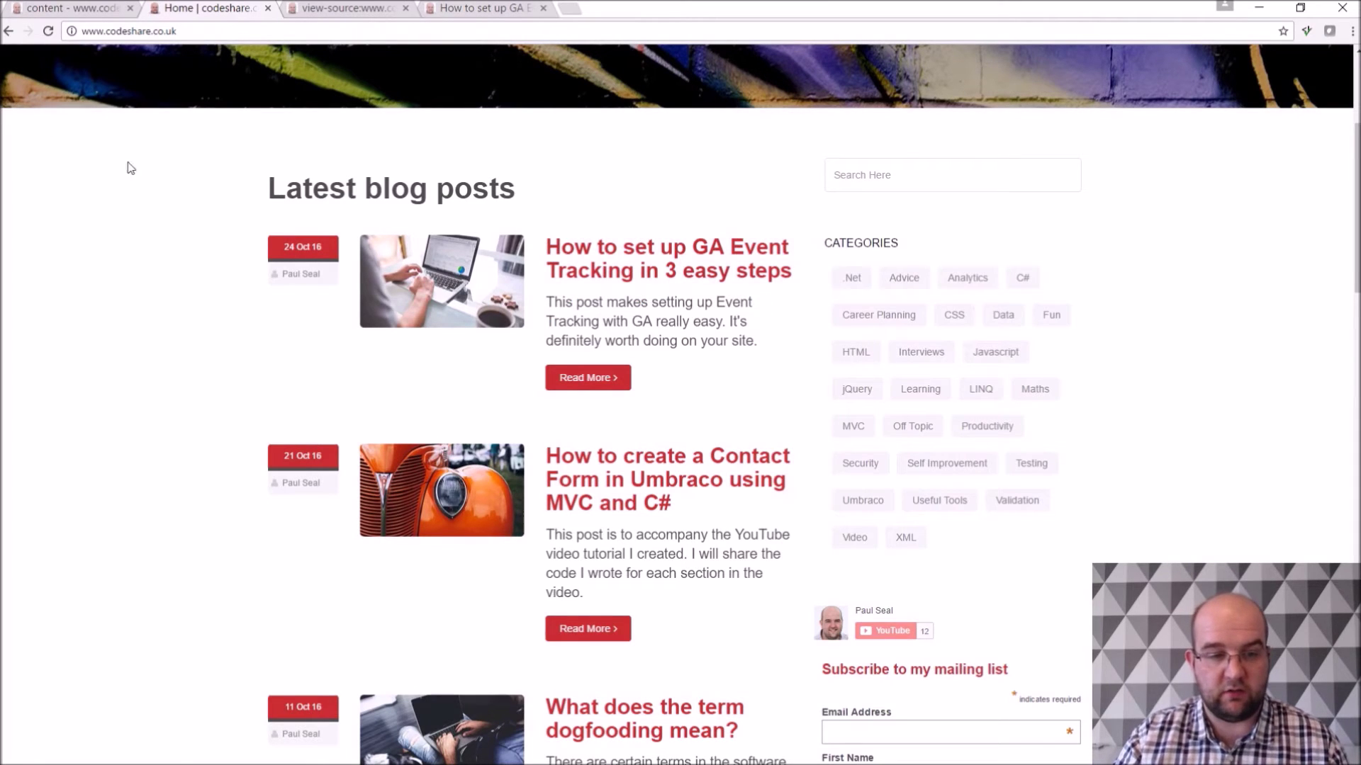
left_click(80, 7)
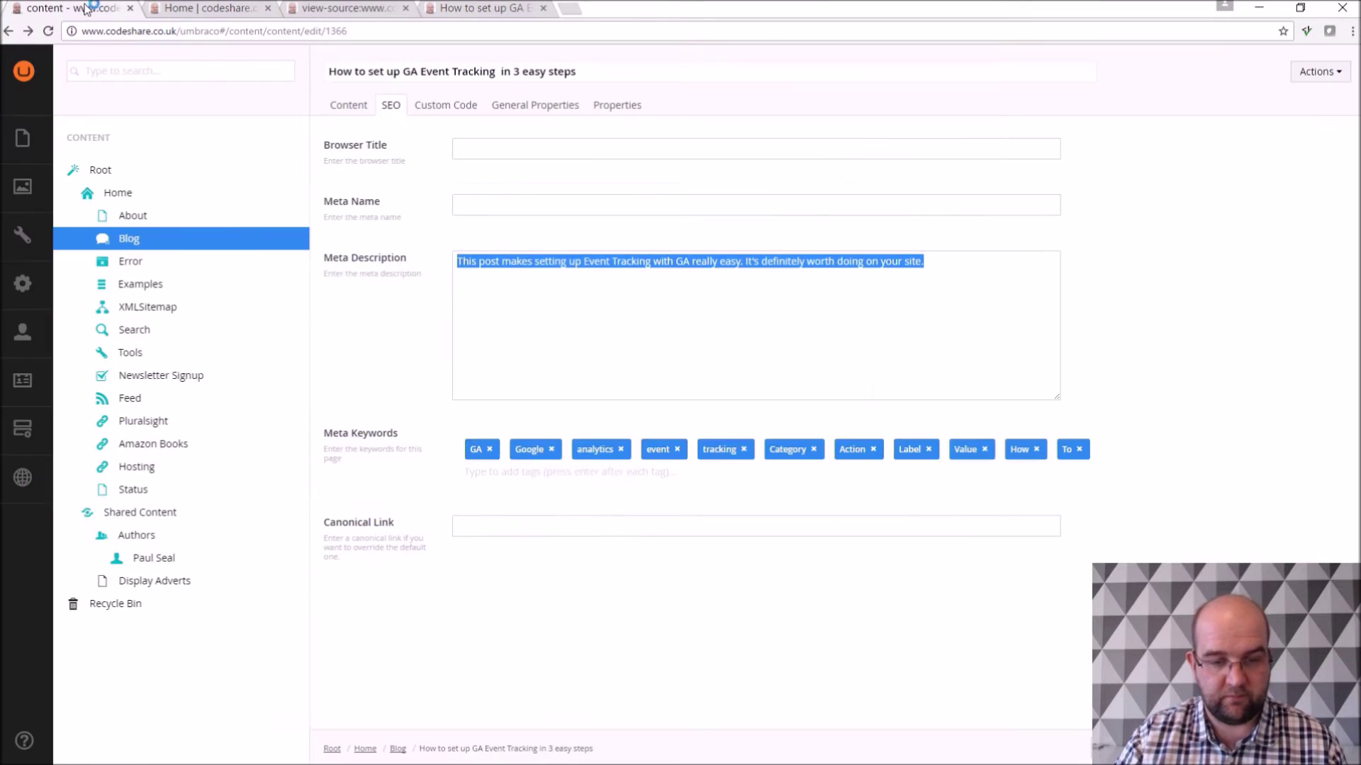
Show the GA post's Custom Code tab, with empty Head, Scripts Top and Scripts Bottom fields
left_click(450, 107)
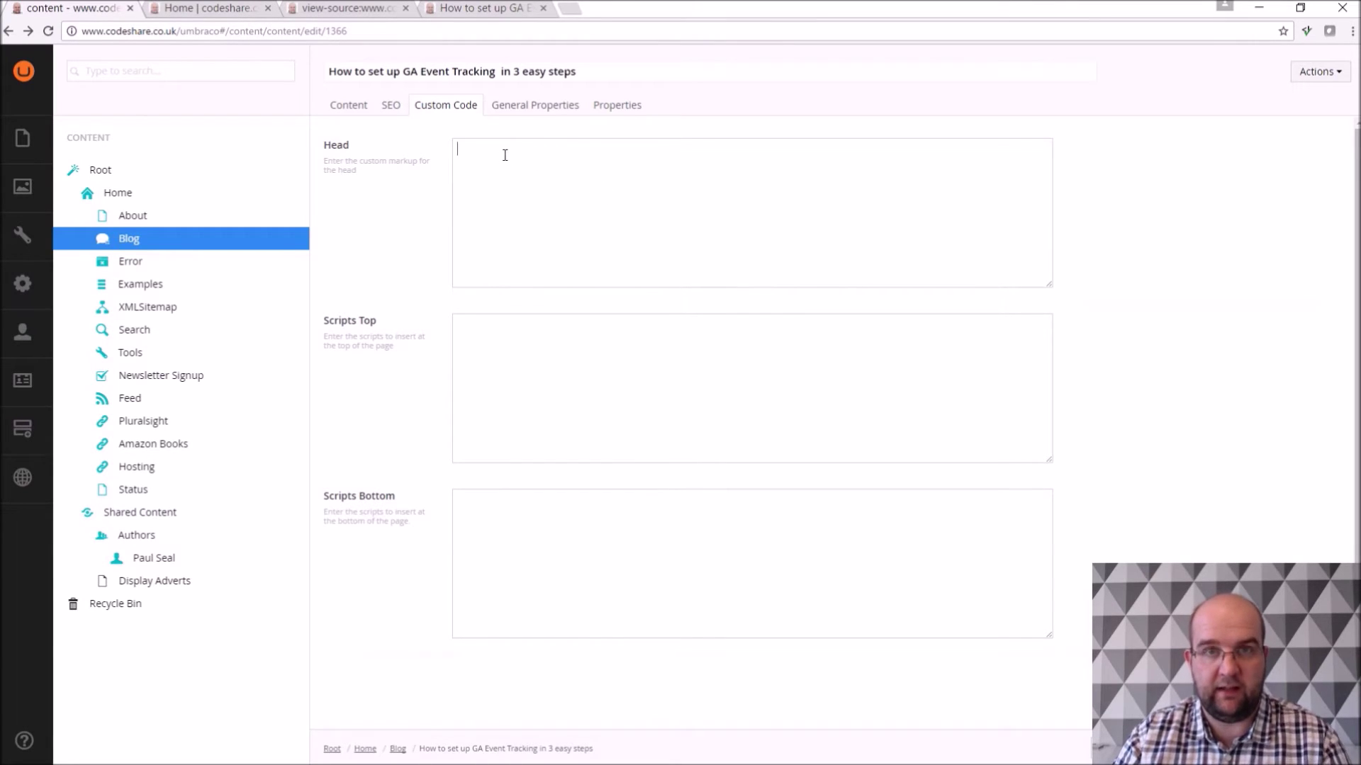
scroll(514, 338, "down", 1)
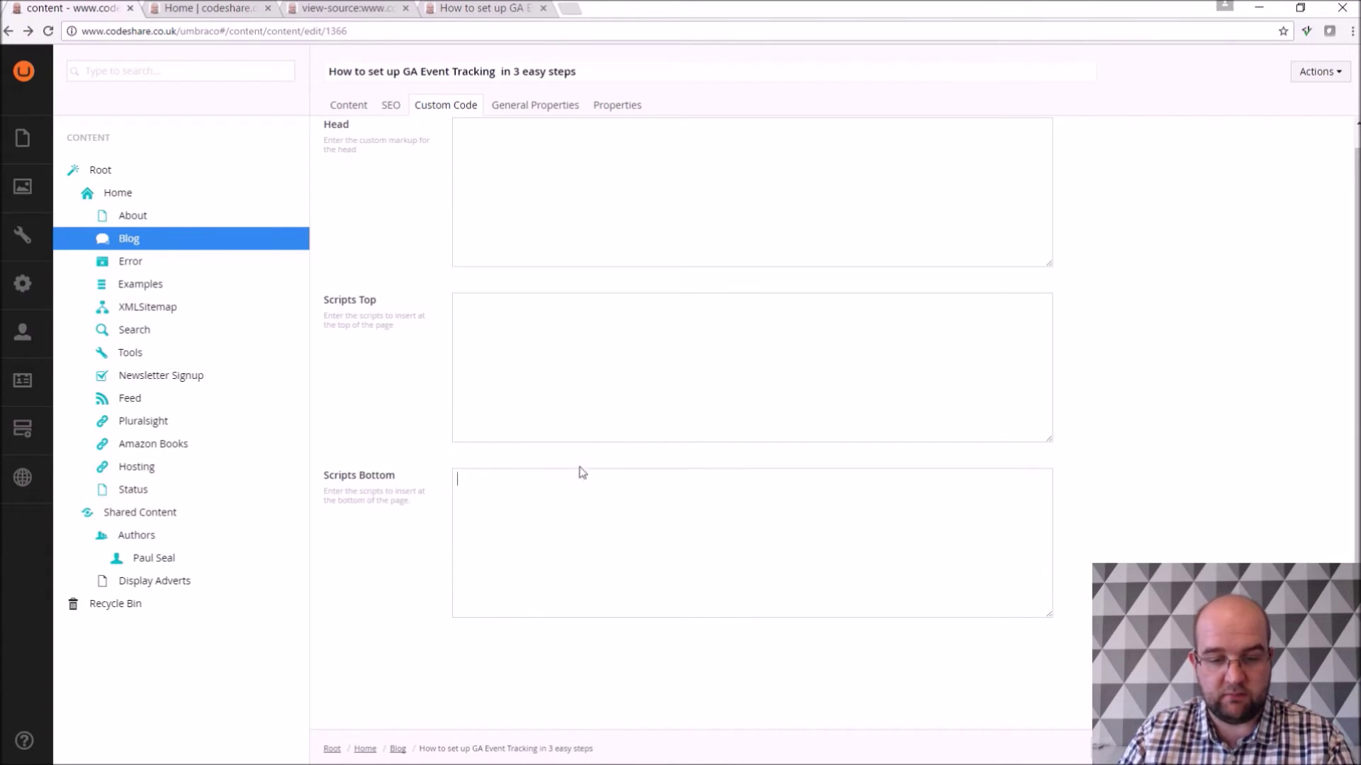
scroll(549, 224, "up", 1)
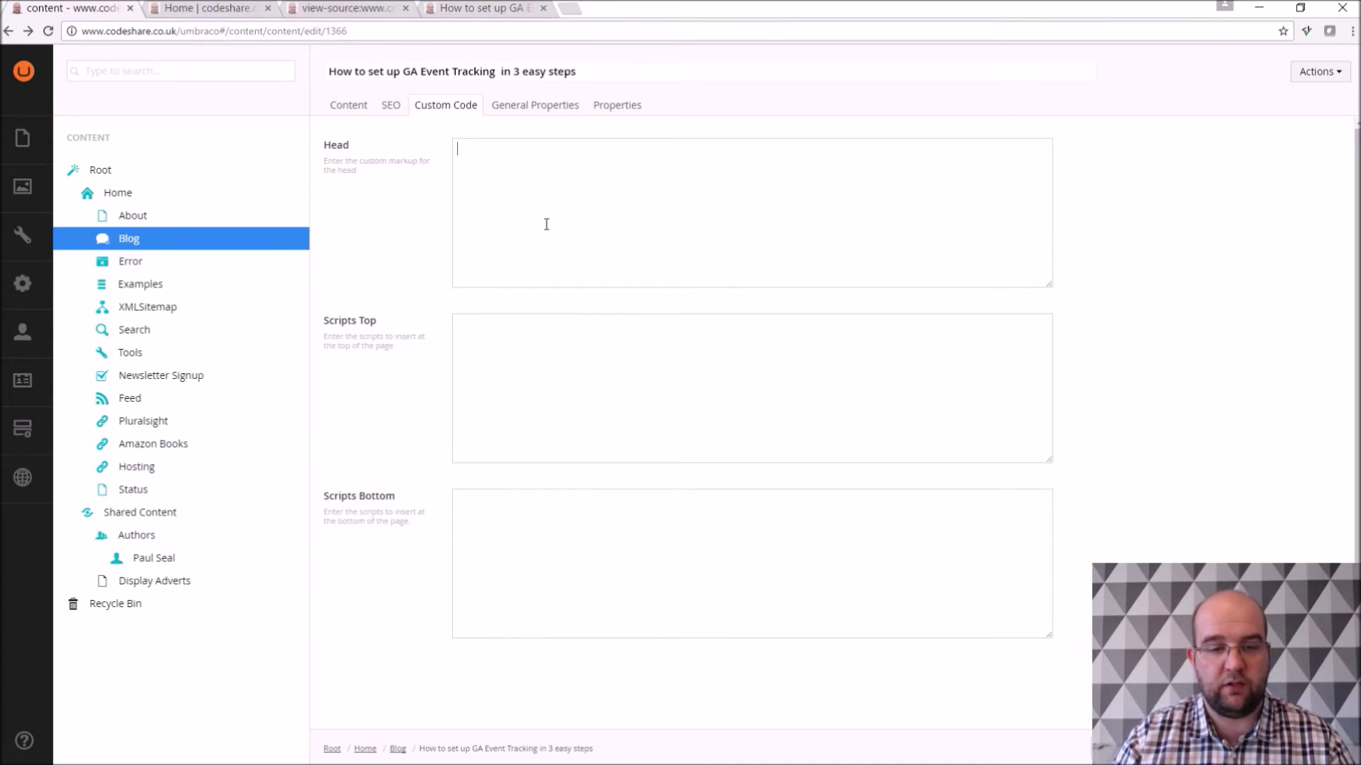
Filter the Blog's child posts by 'search', leaving four matches
left_click(128, 240)
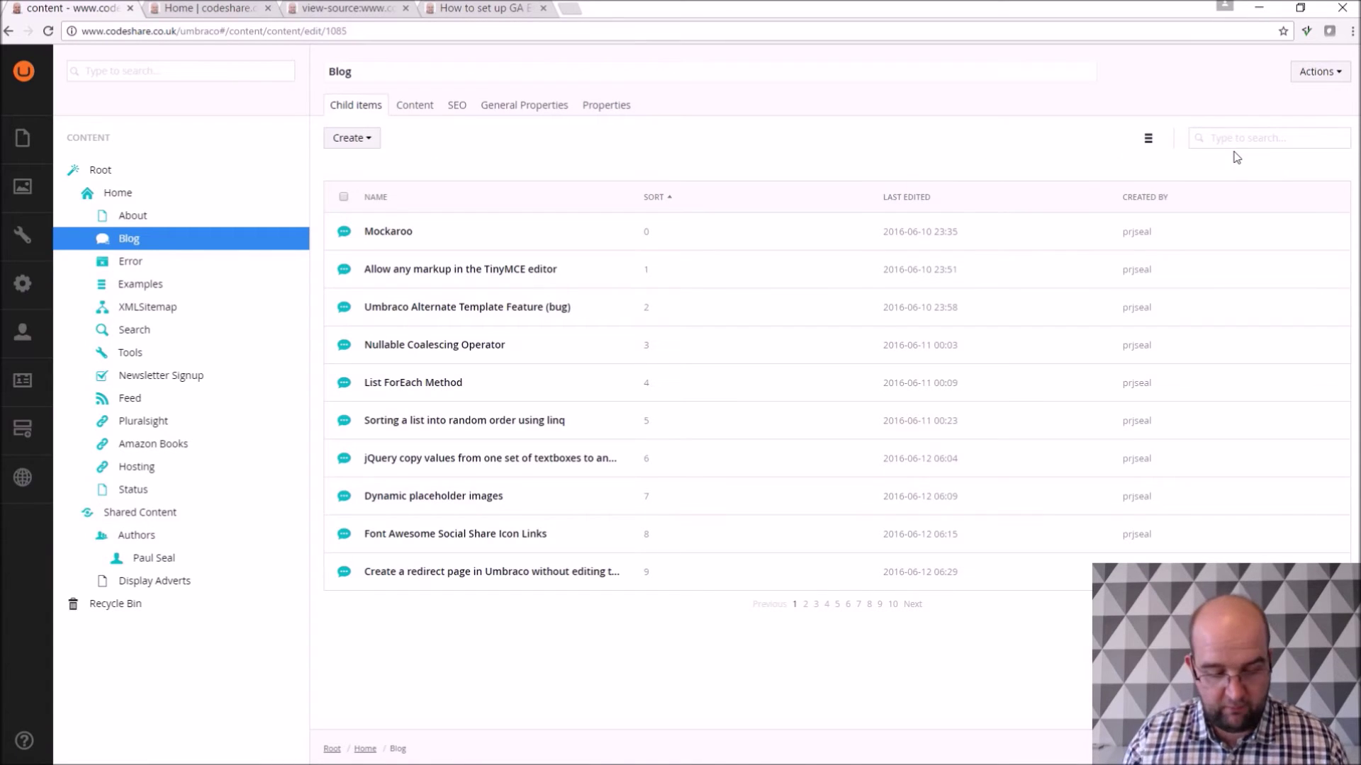
type("search")
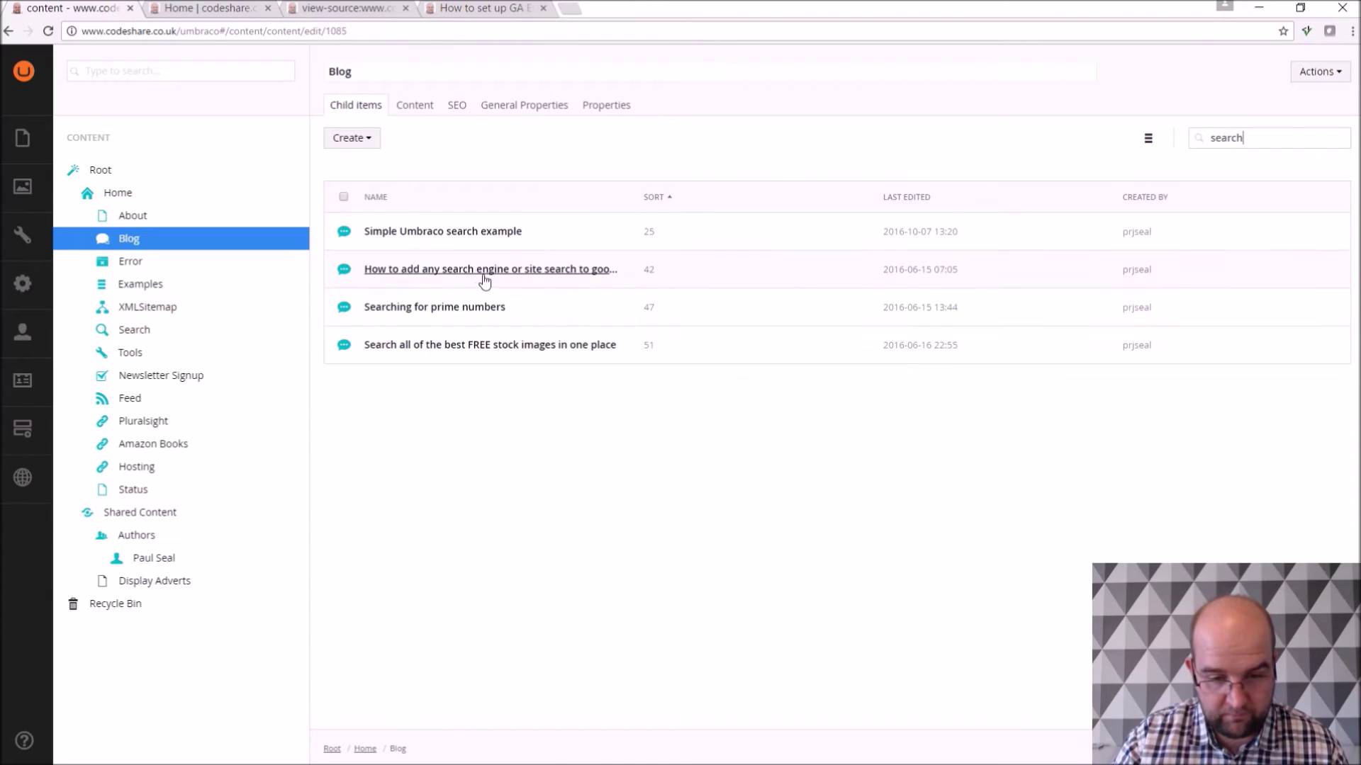
Inspect the stock images post's custom code: searchform CSS in Head, jQuery in Scripts Bottom
left_click(469, 347)
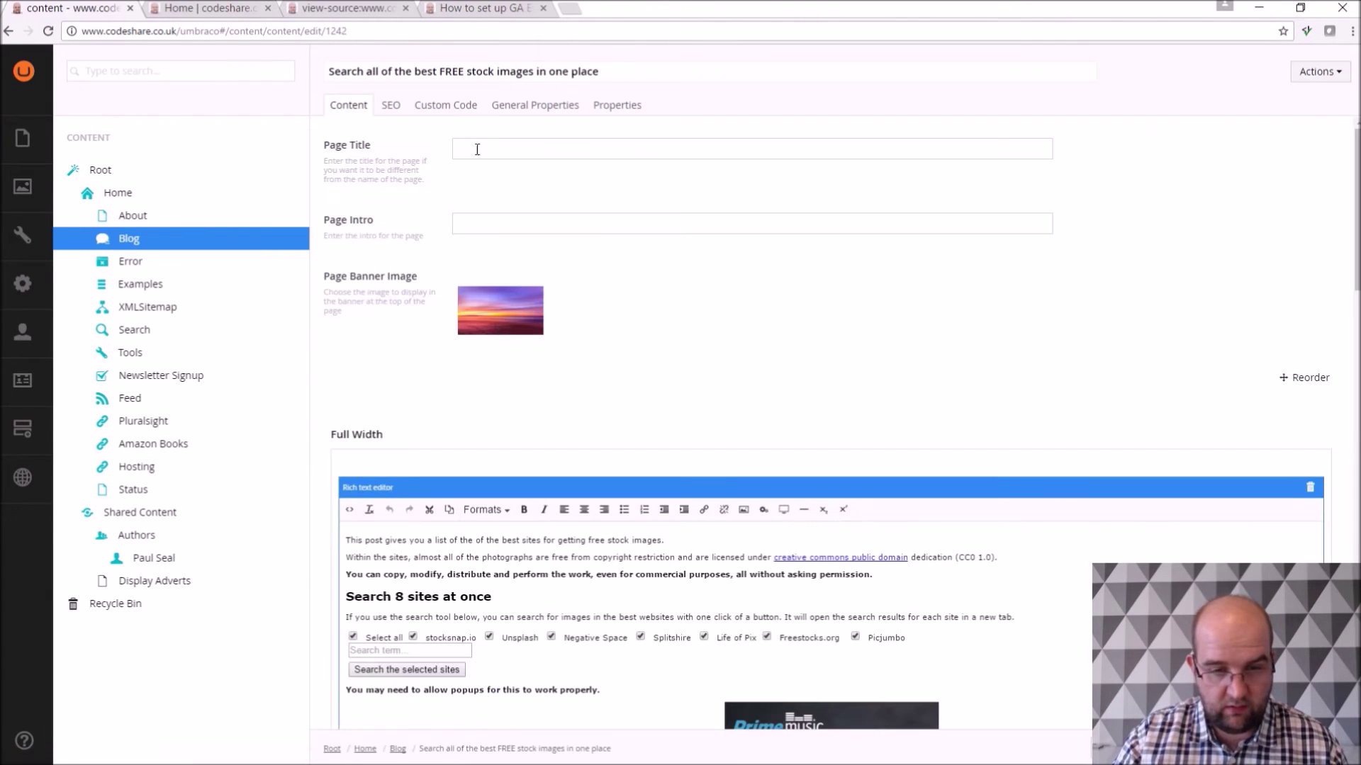
left_click(449, 106)
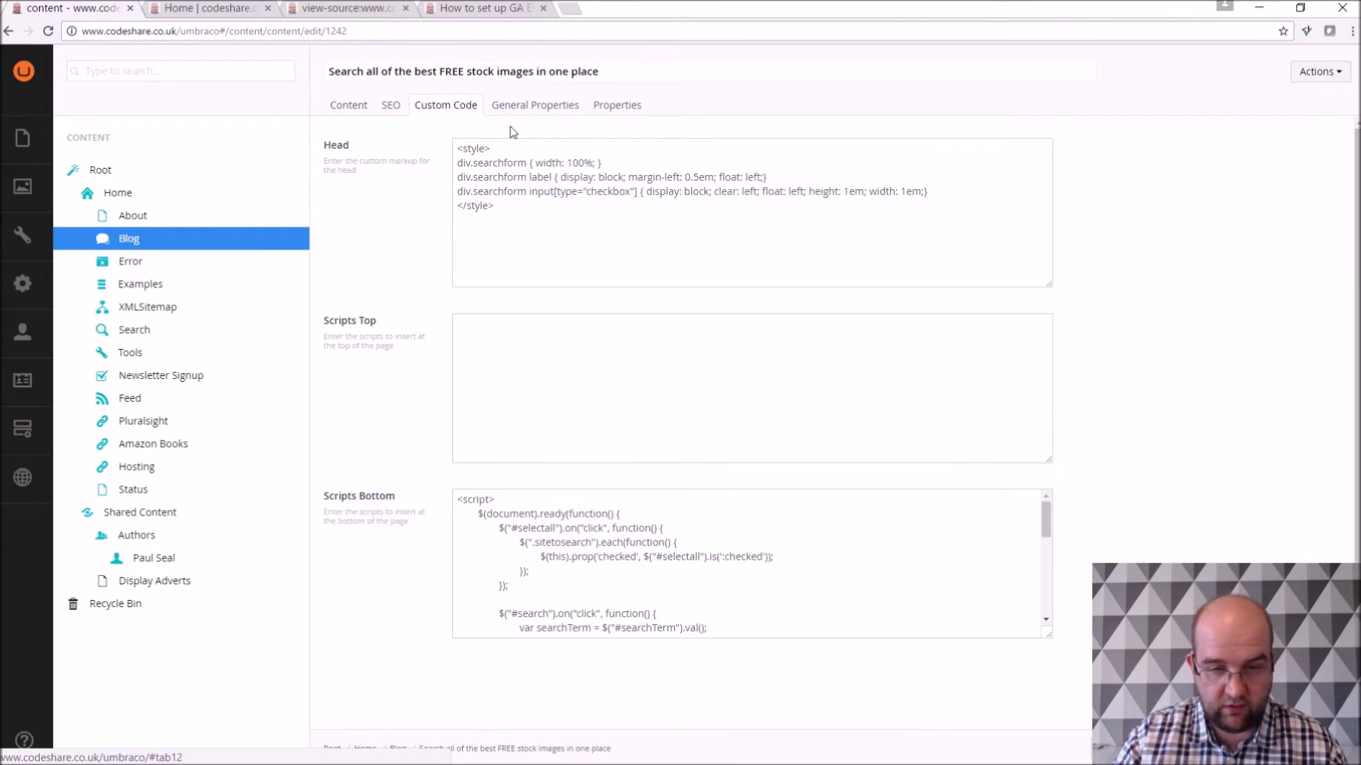
left_click(540, 212)
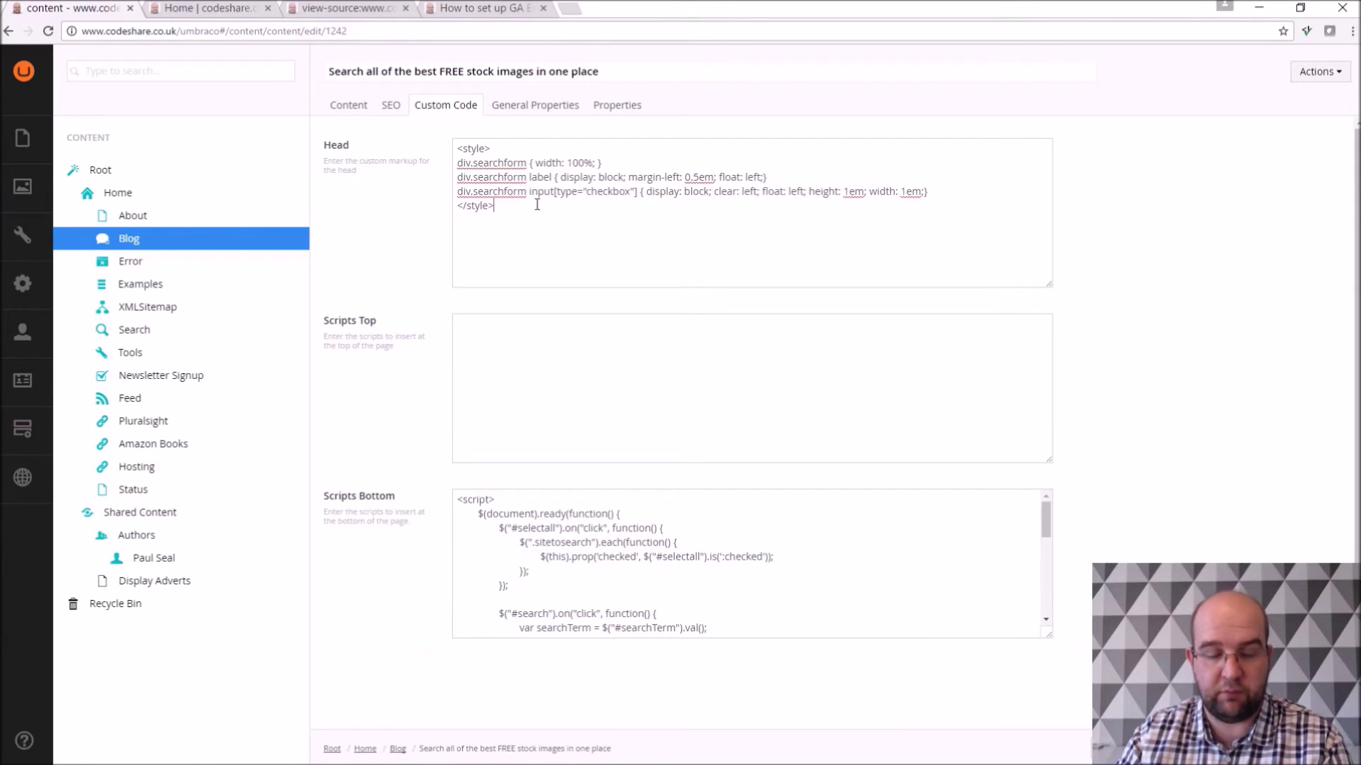
left_click_drag(520, 206, 458, 138)
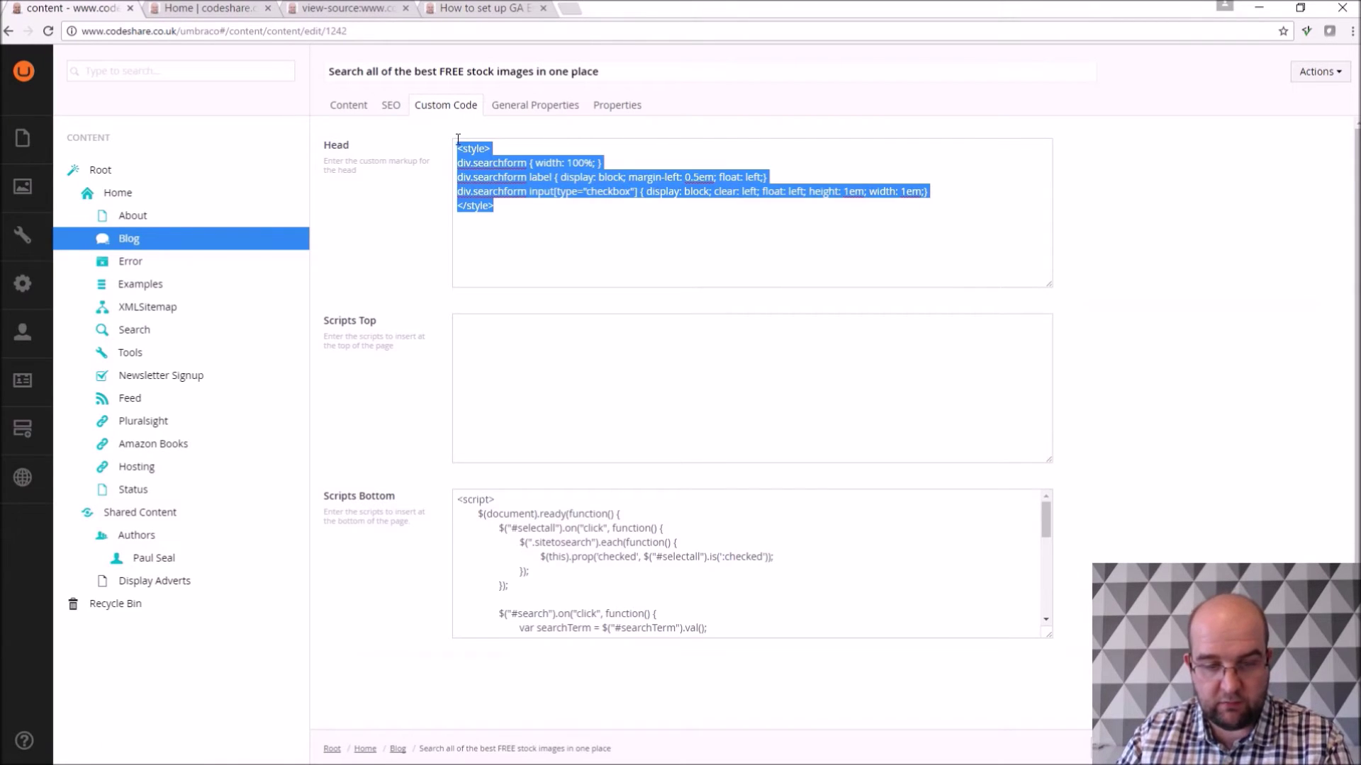
scroll(1103, 382, "down", 1)
left_click(760, 550)
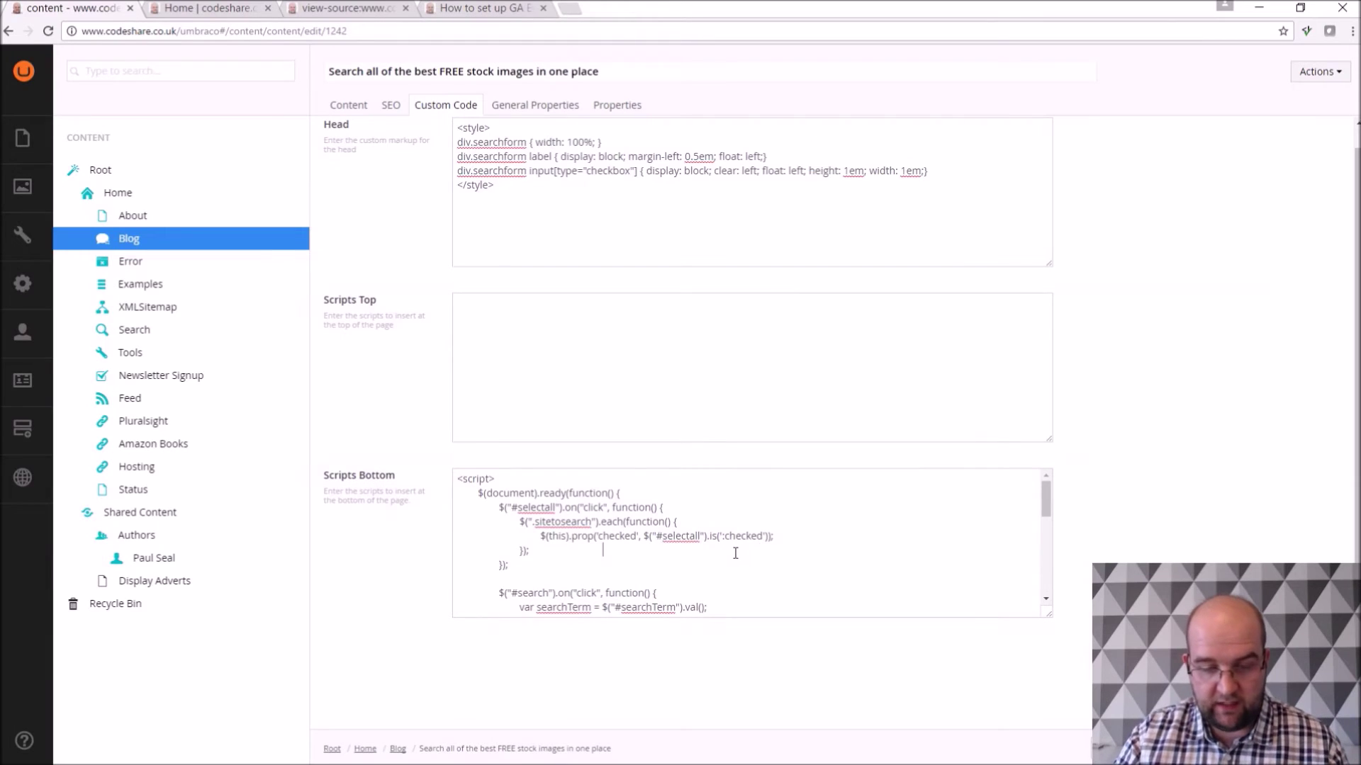
scroll(735, 550, "down", 10)
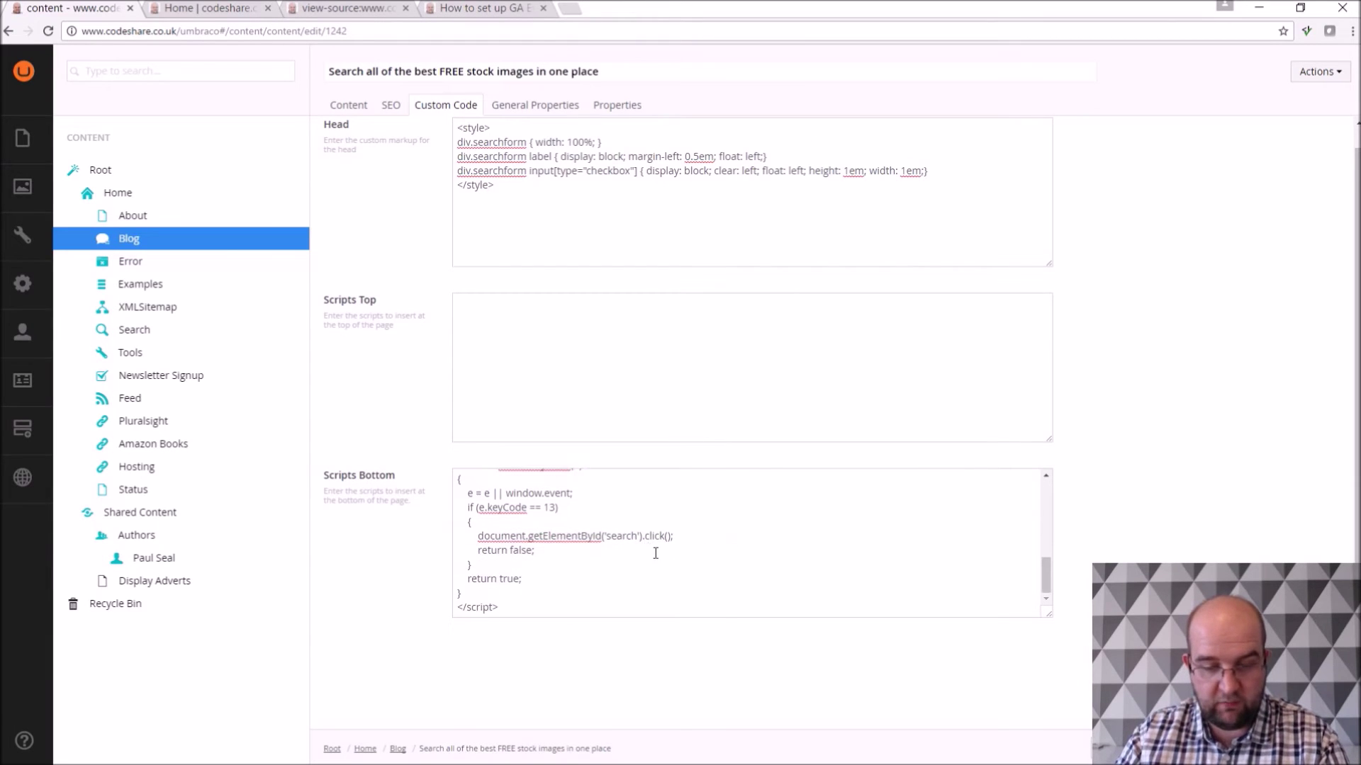
scroll(660, 564, "up", 11)
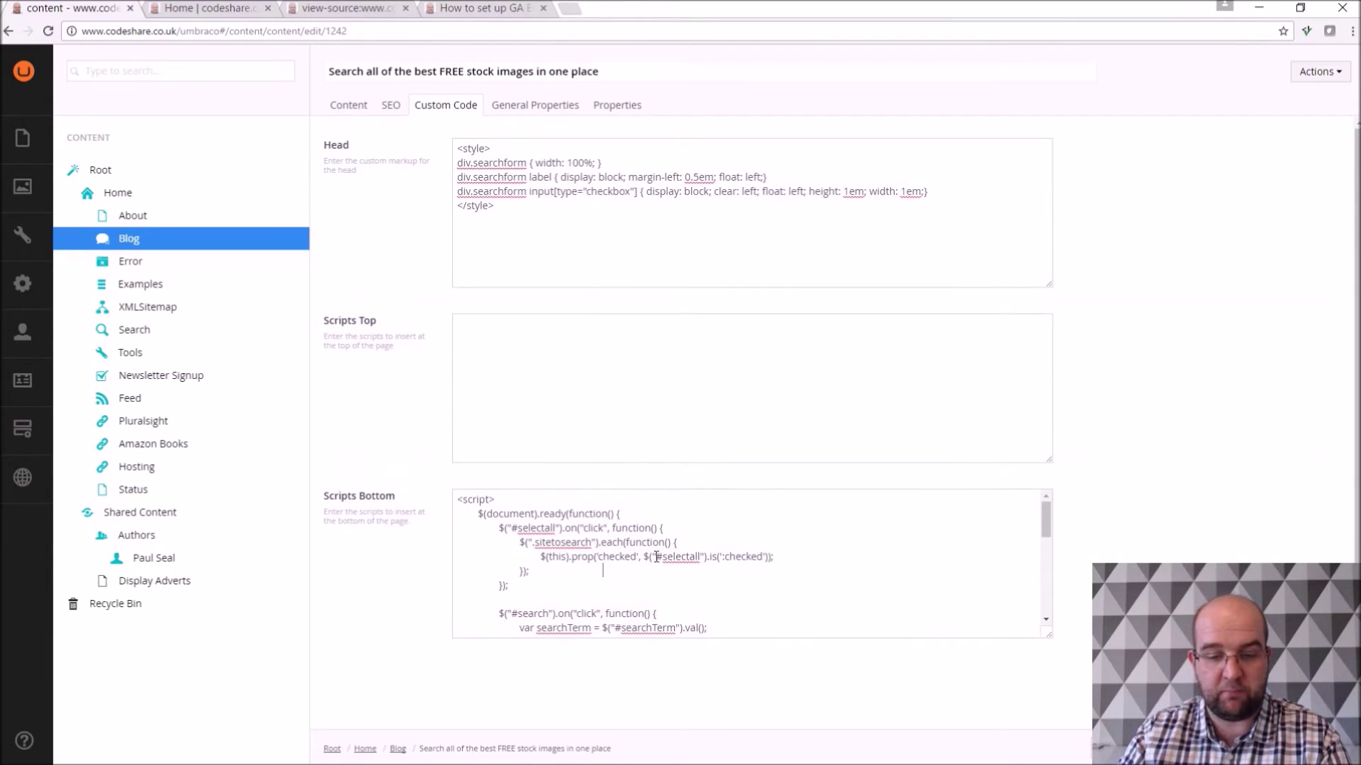
Open the stock images post from the live home page's popular posts and scroll to its search form
left_click(223, 7)
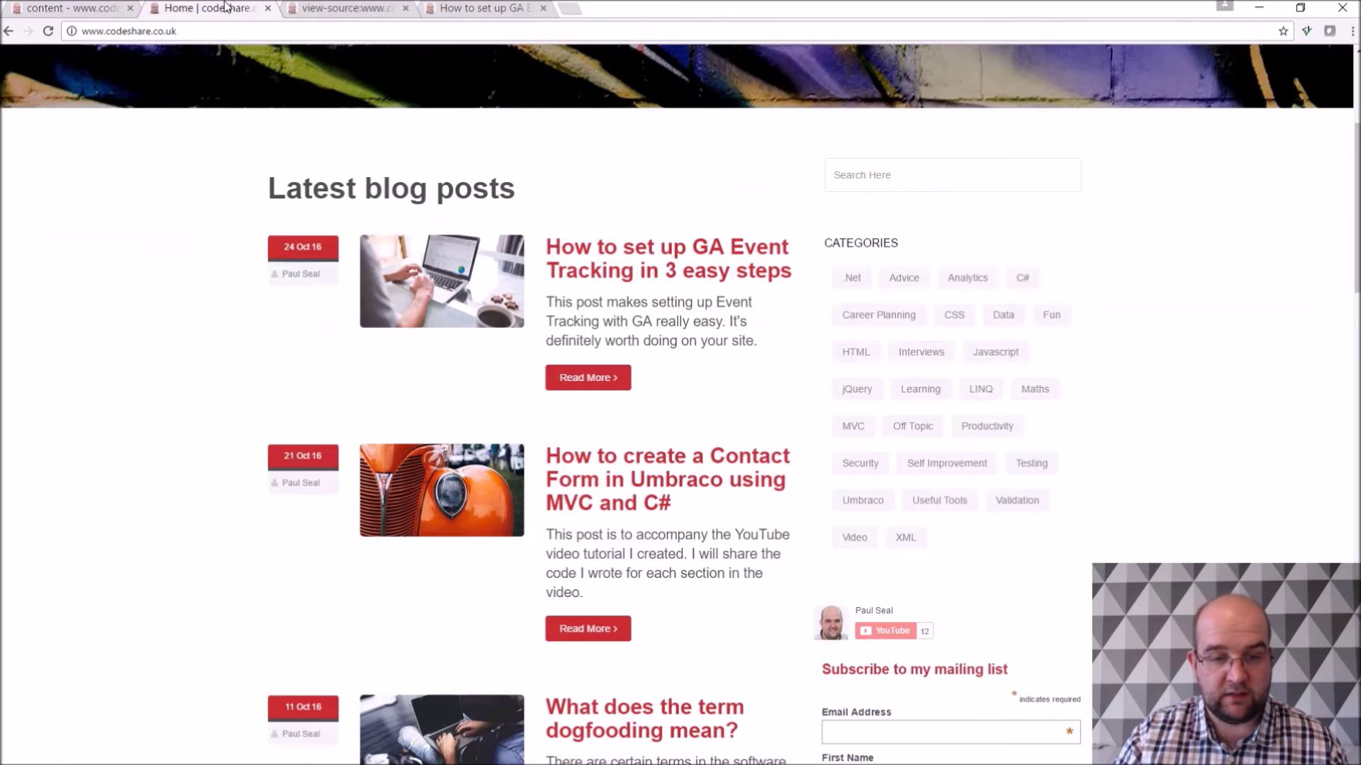
scroll(496, 383, "down", 9)
scroll(508, 395, "down", 8)
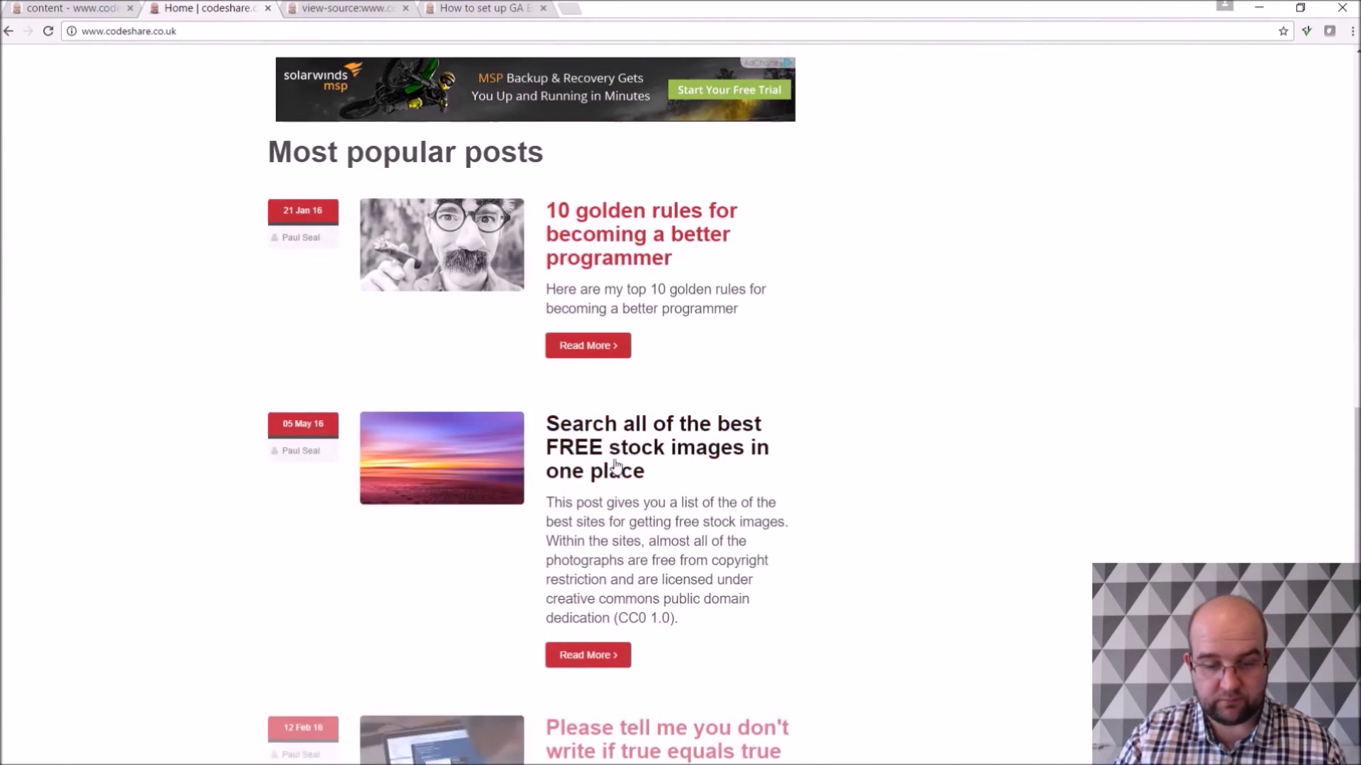
left_click(616, 444)
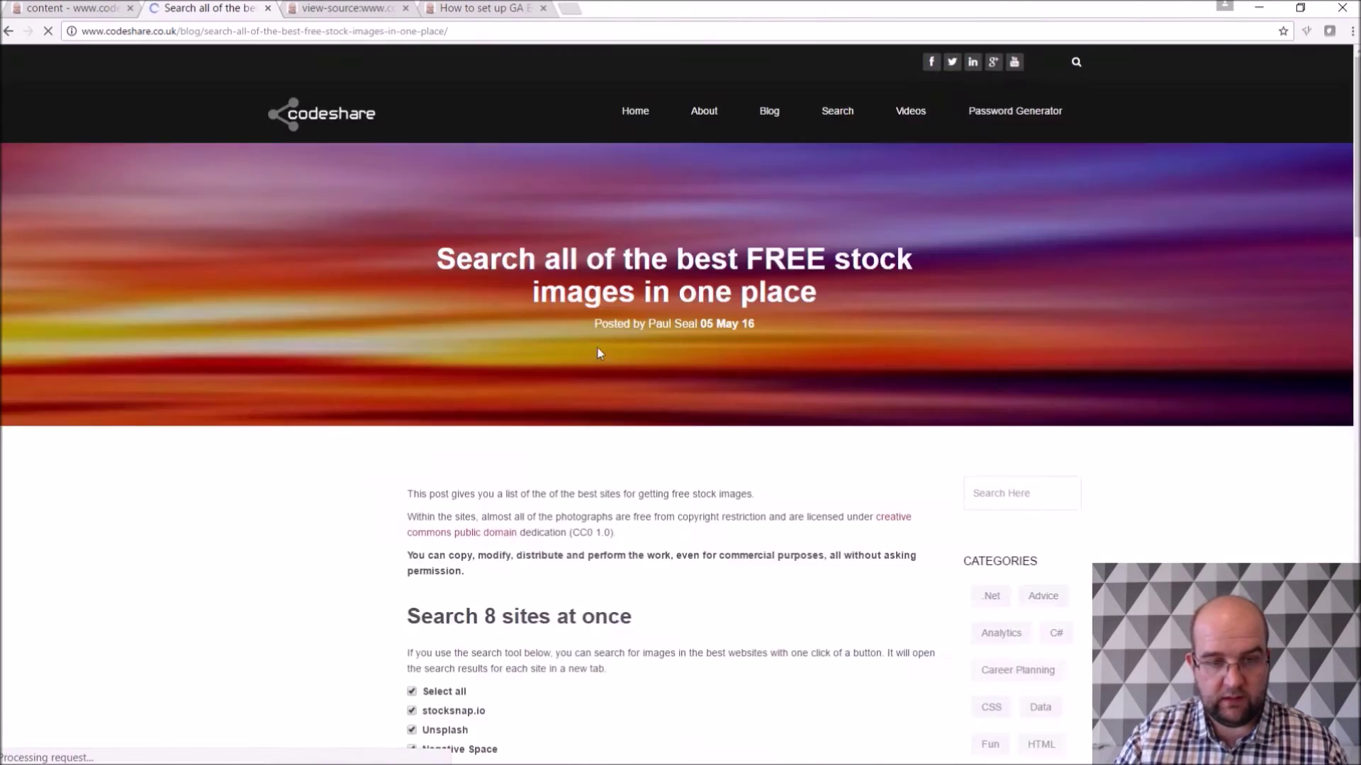
scroll(597, 352, "down", 1)
scroll(611, 325, "down", 3)
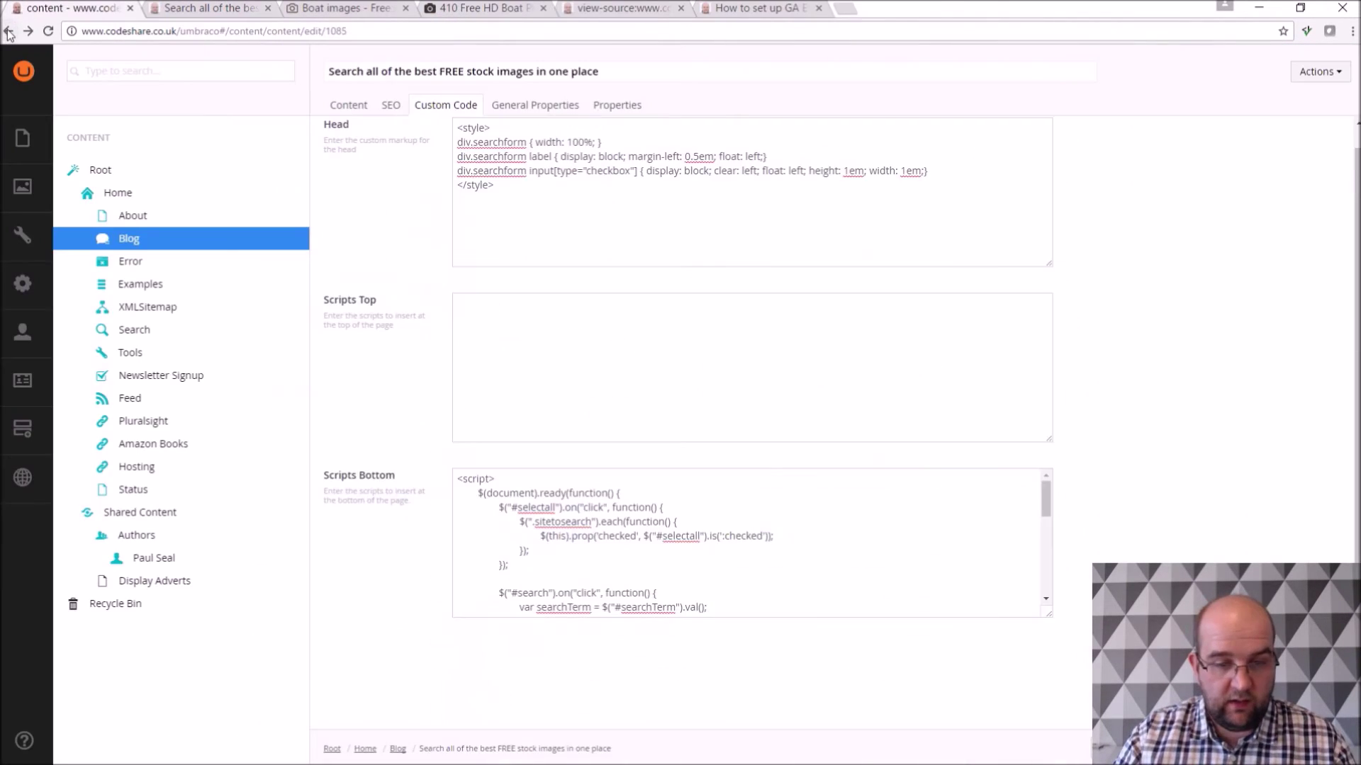
left_click(9, 31)
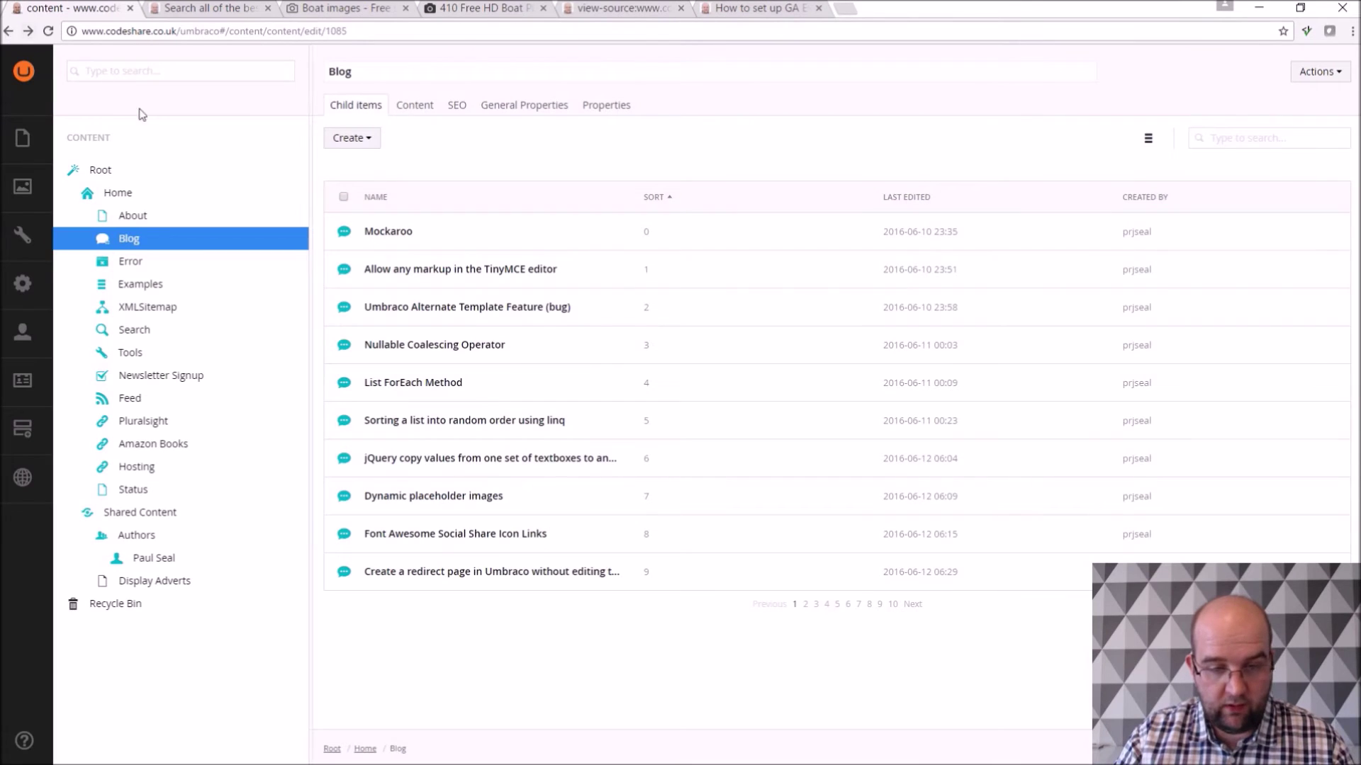
Reopen the GA Event Tracking post and scroll through its content
left_click(9, 31)
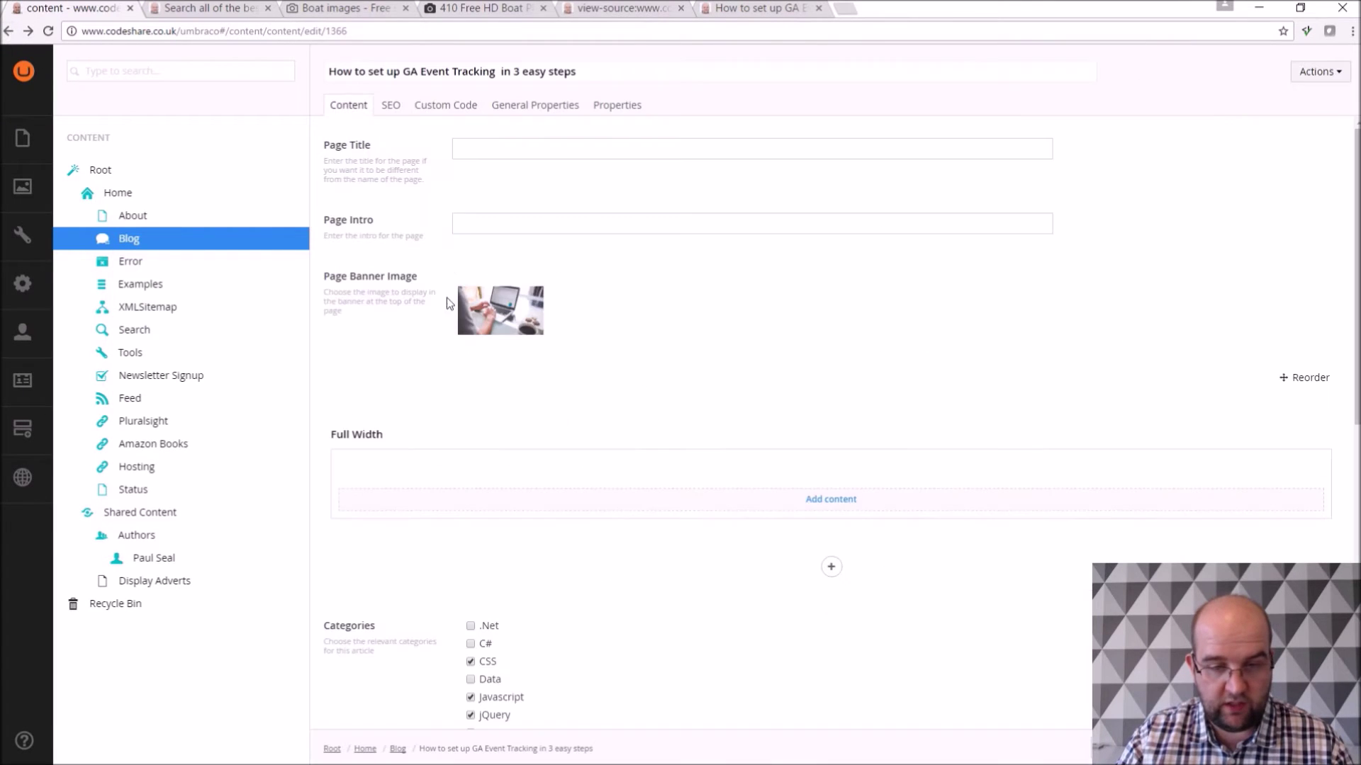
scroll(812, 409, "down", 4)
scroll(812, 409, "down", 3)
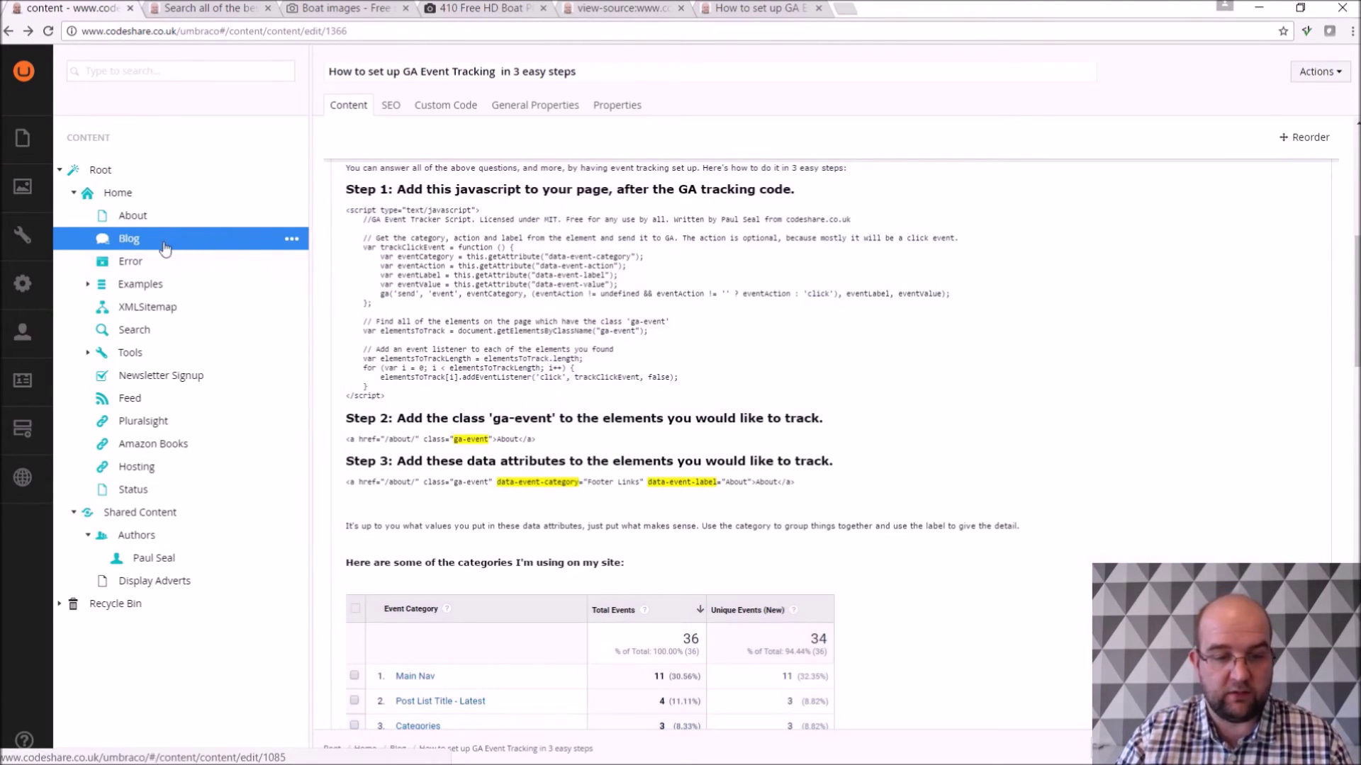
View Blog's create options without adding anything, then return to the live stock-images post searching 'boat'
left_click(291, 239)
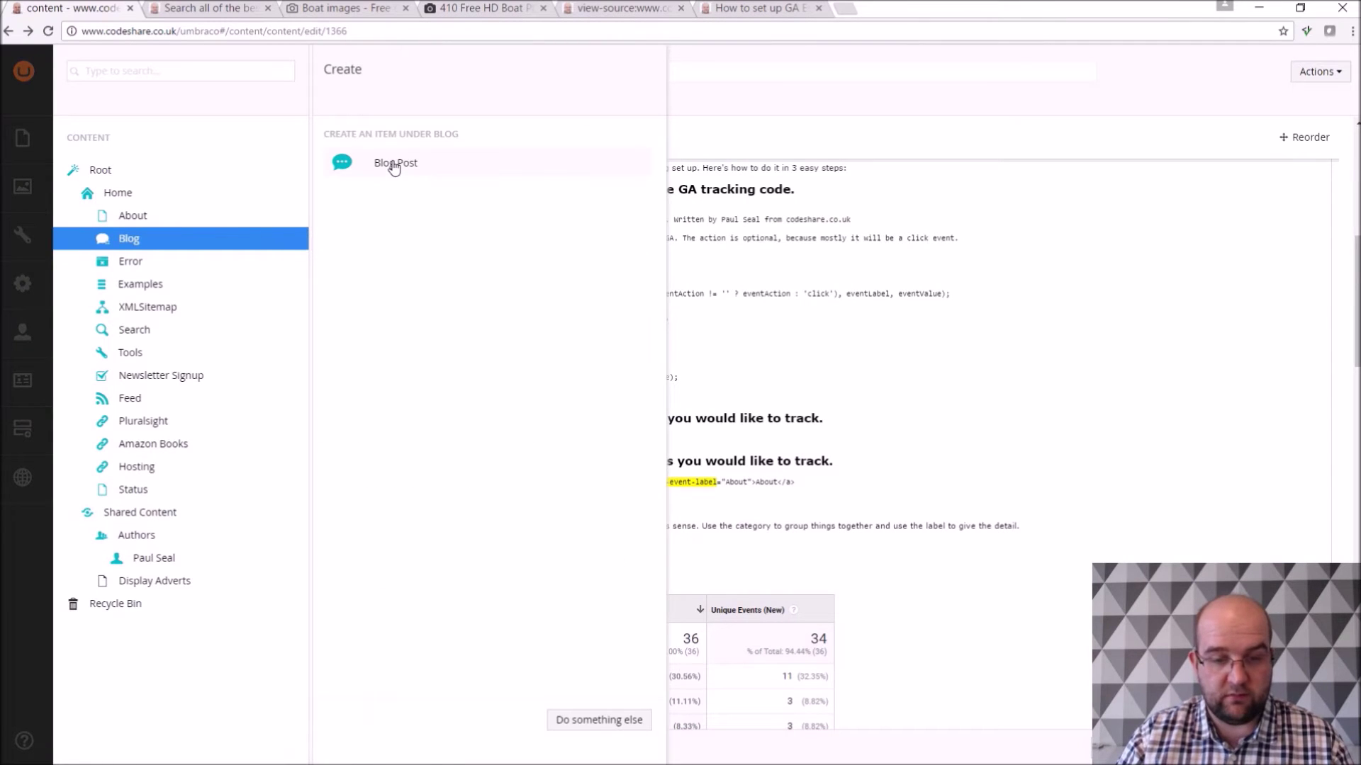
left_click(1122, 151)
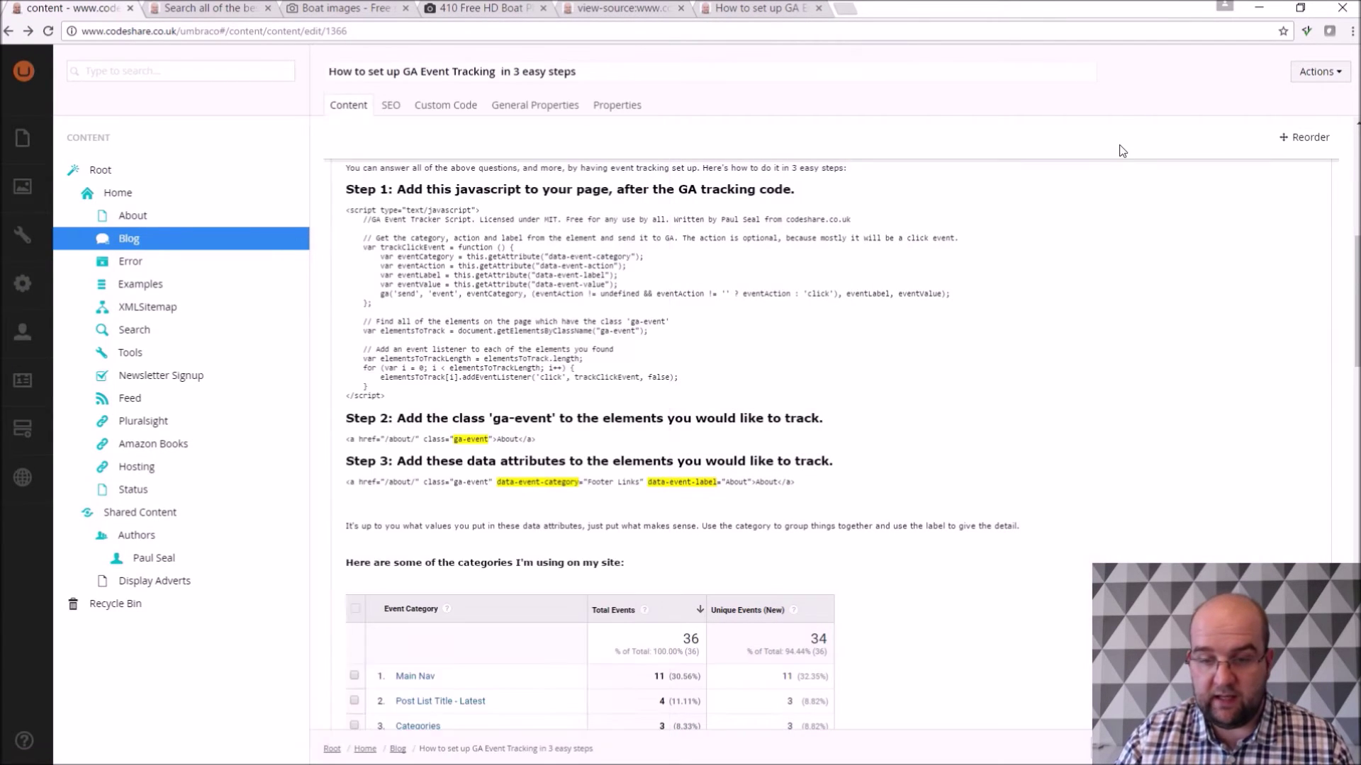
scroll(987, 371, "up", 7)
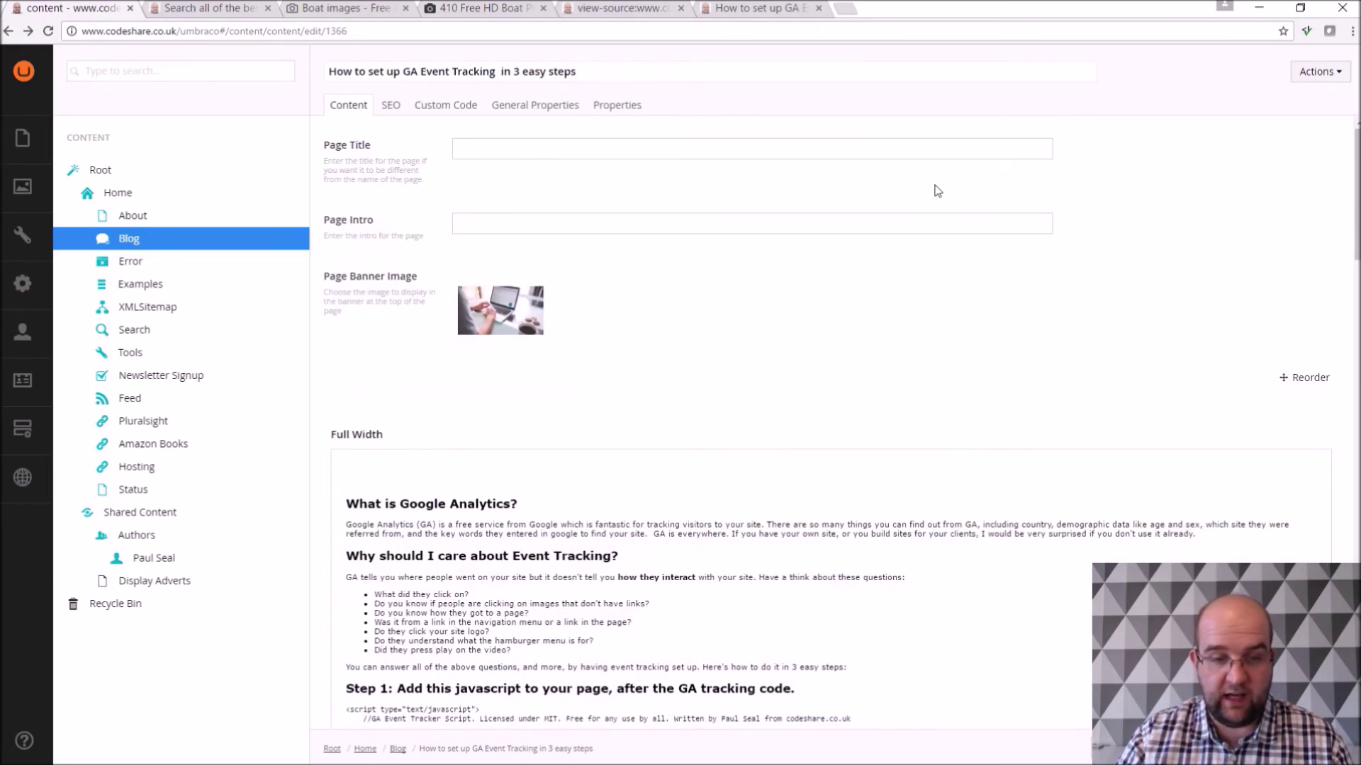
left_click(205, 7)
scroll(754, 312, "up", 7)
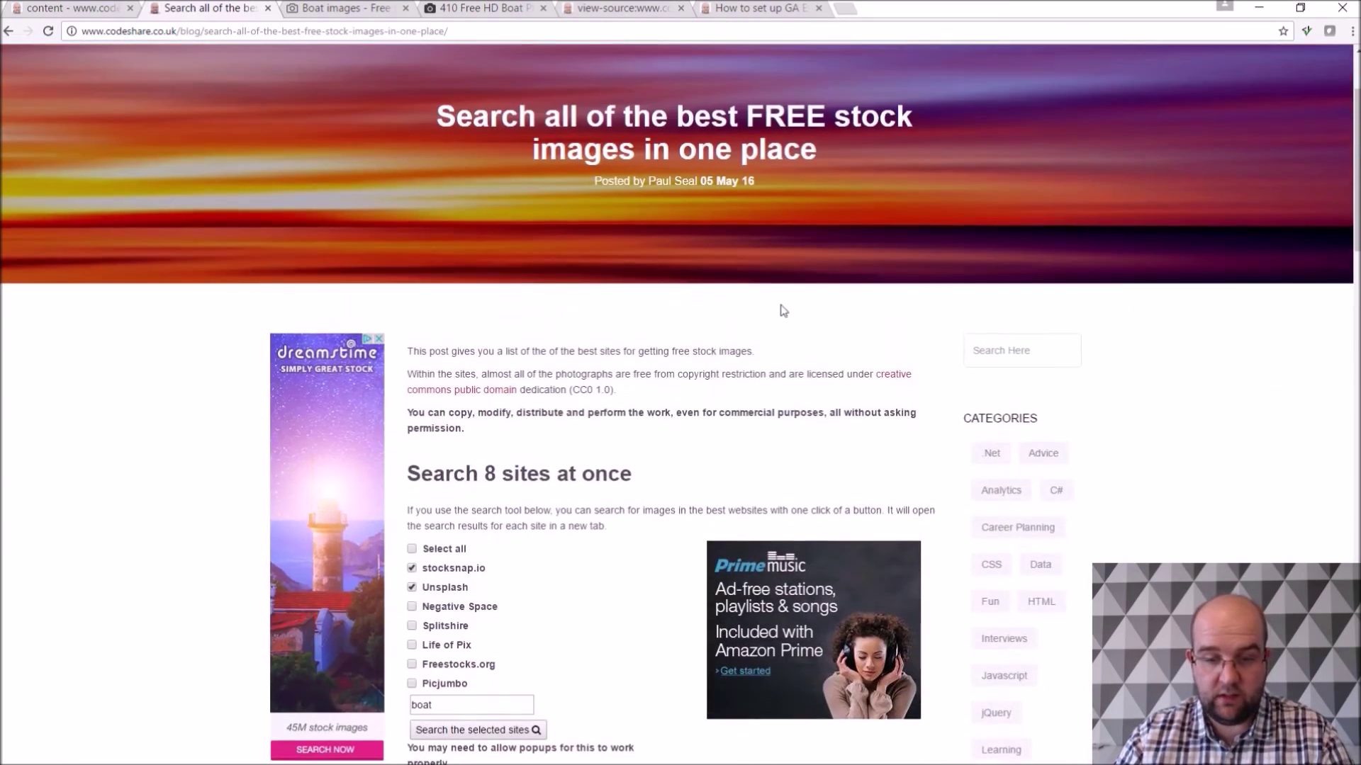
scroll(777, 309, "down", 5)
scroll(772, 312, "down", 11)
scroll(498, 364, "up", 12)
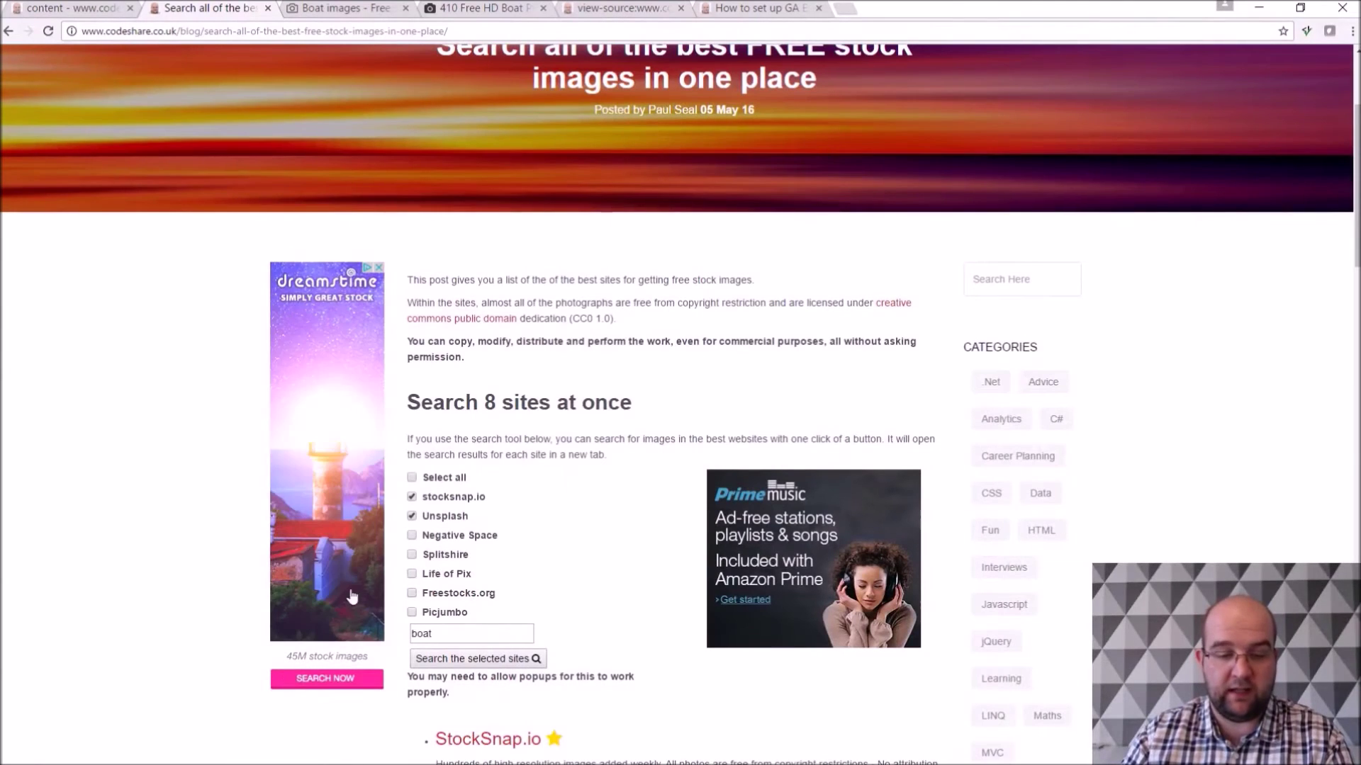
scroll(1276, 294, "down", 4)
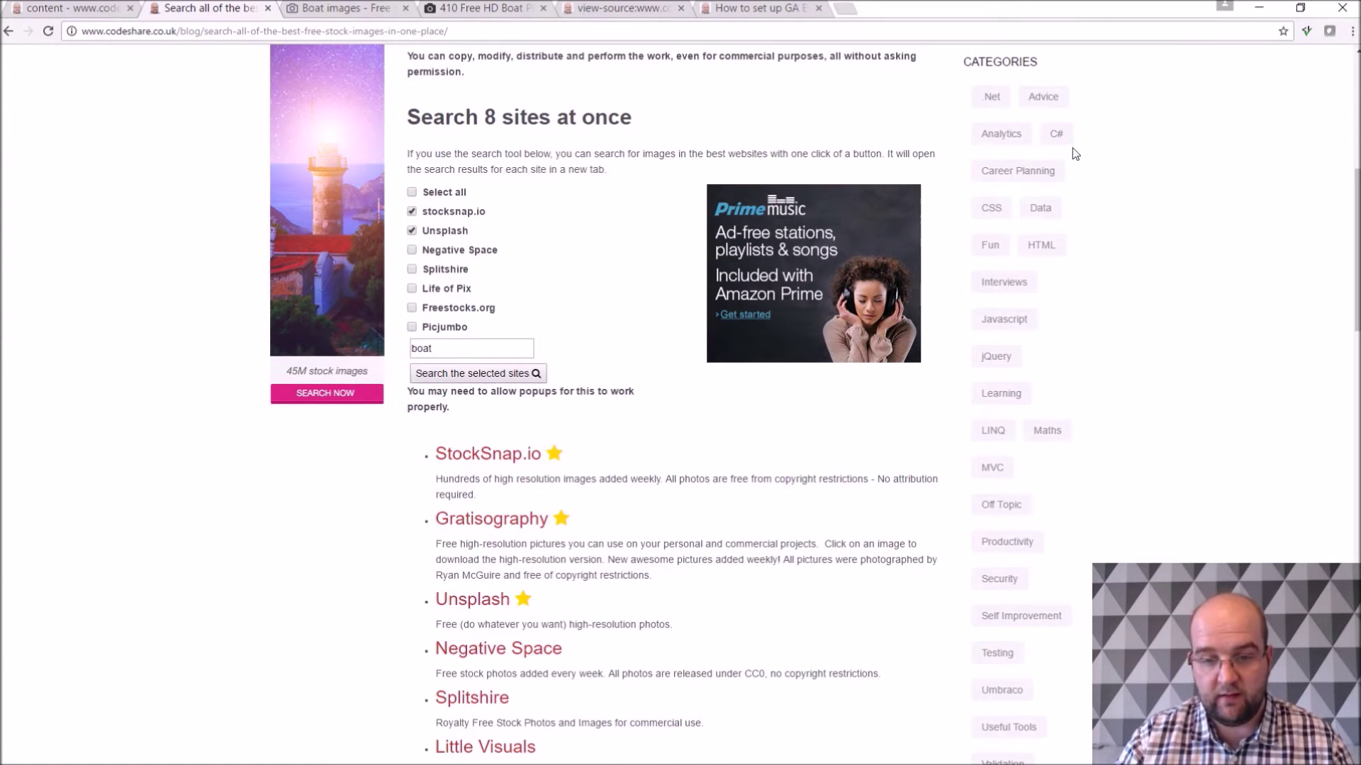
scroll(837, 185, "down", 15)
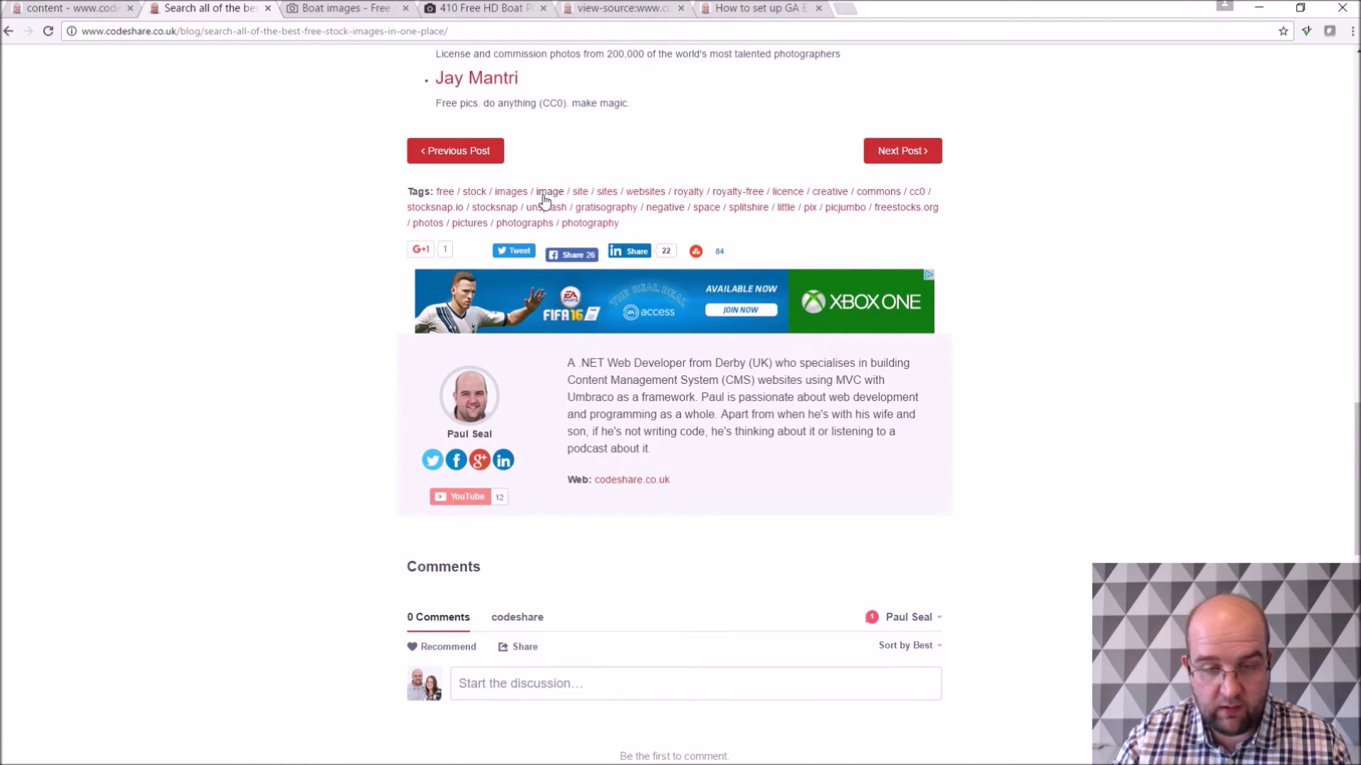
left_click(445, 192)
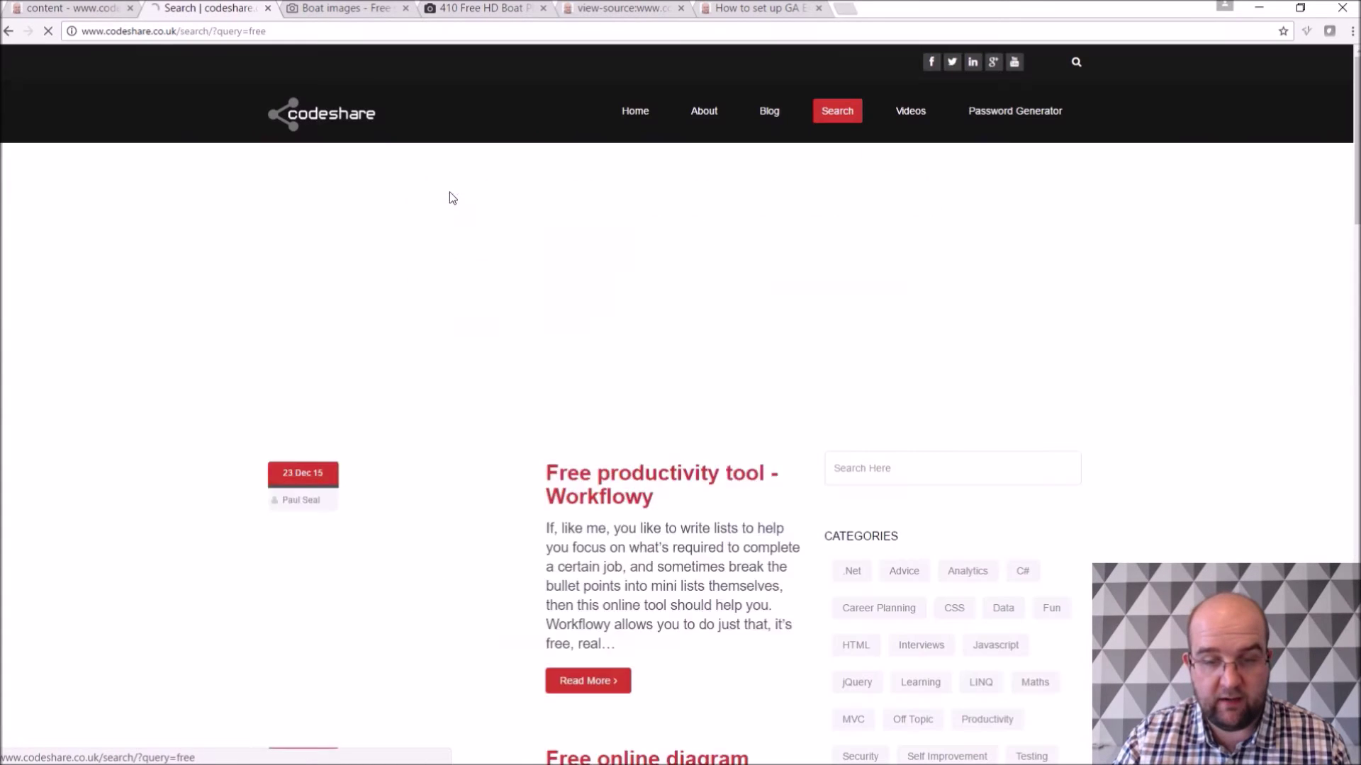
scroll(550, 213, "down", 4)
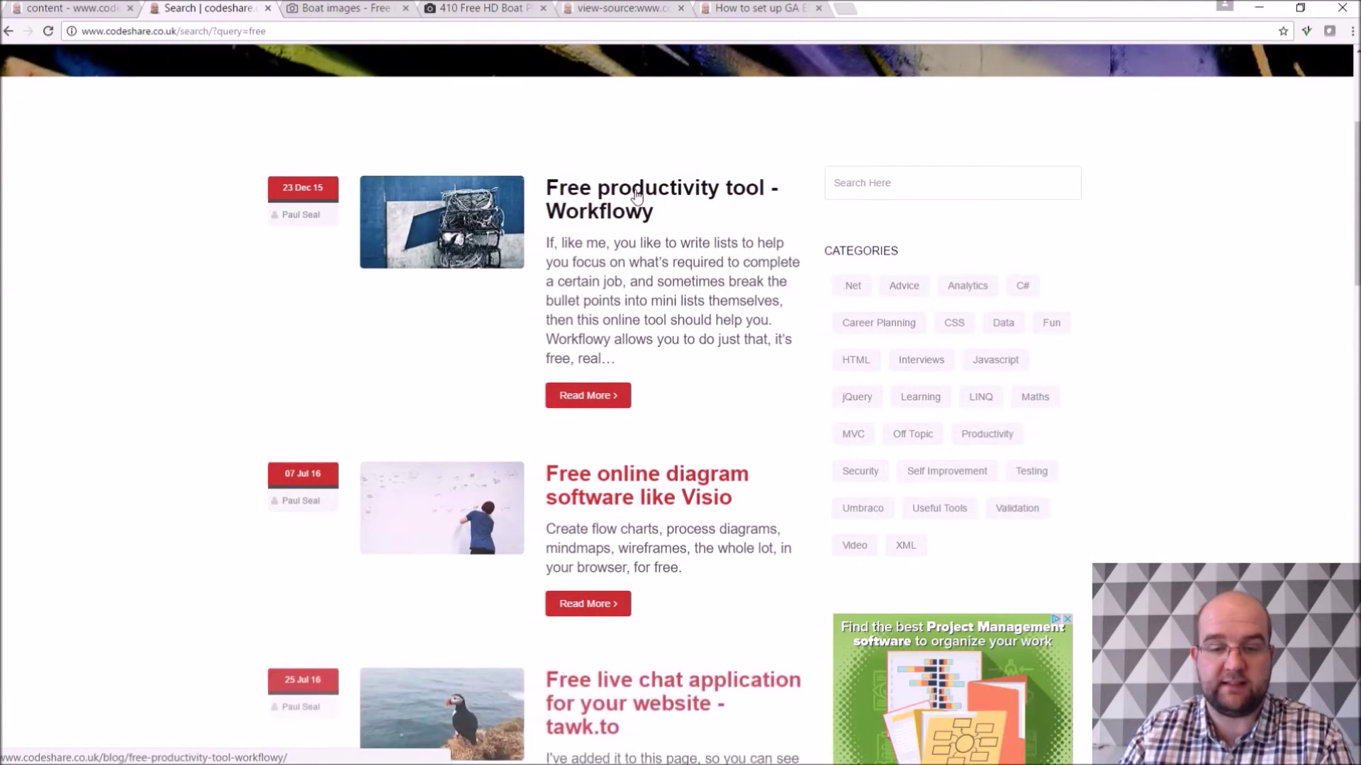
scroll(639, 203, "down", 6)
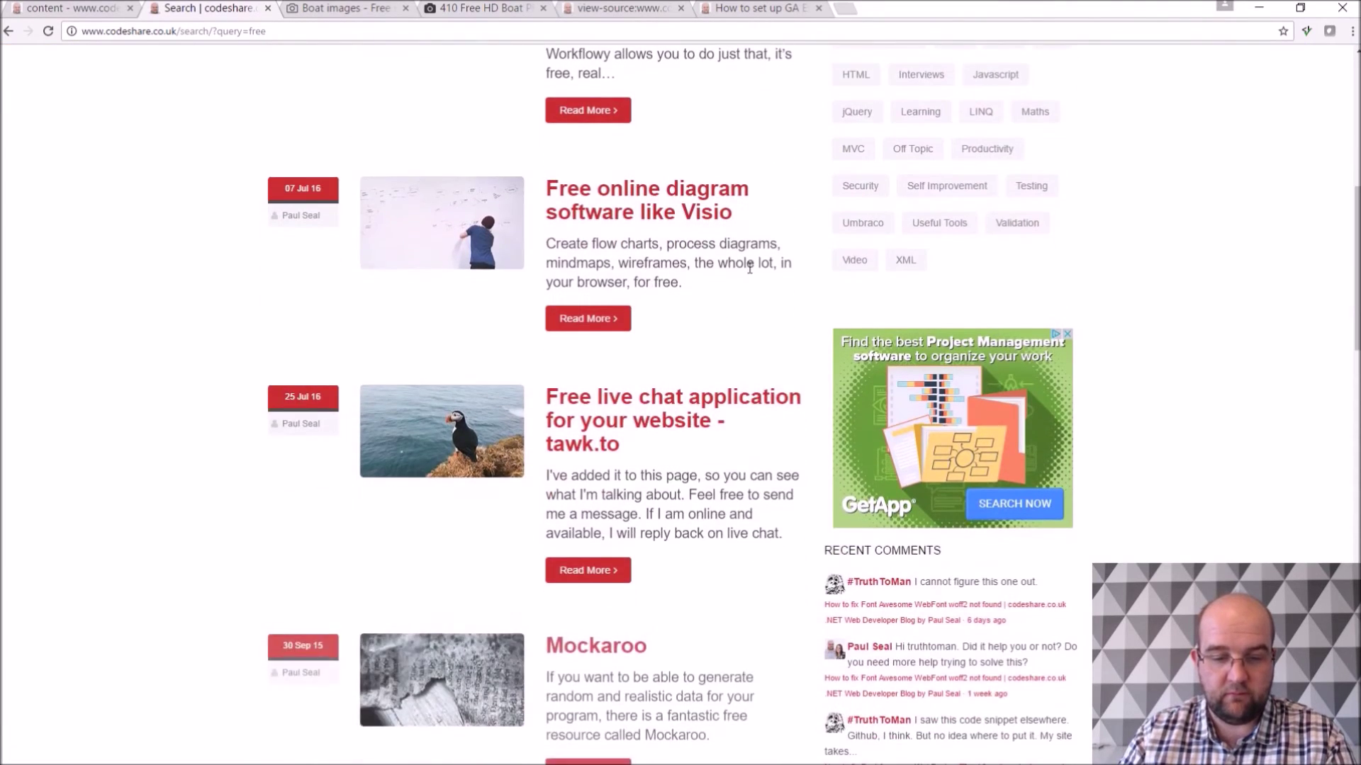
scroll(730, 283, "down", 4)
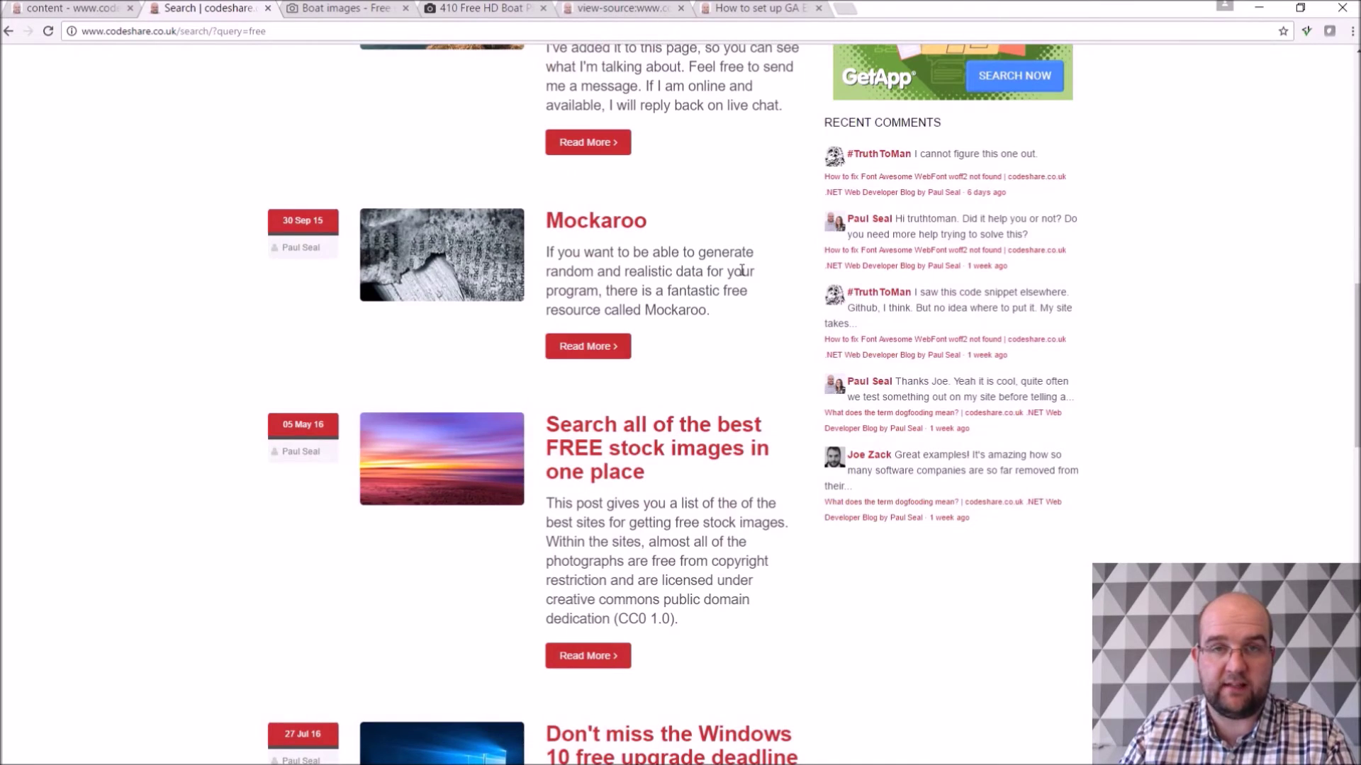
scroll(741, 269, "down", 11)
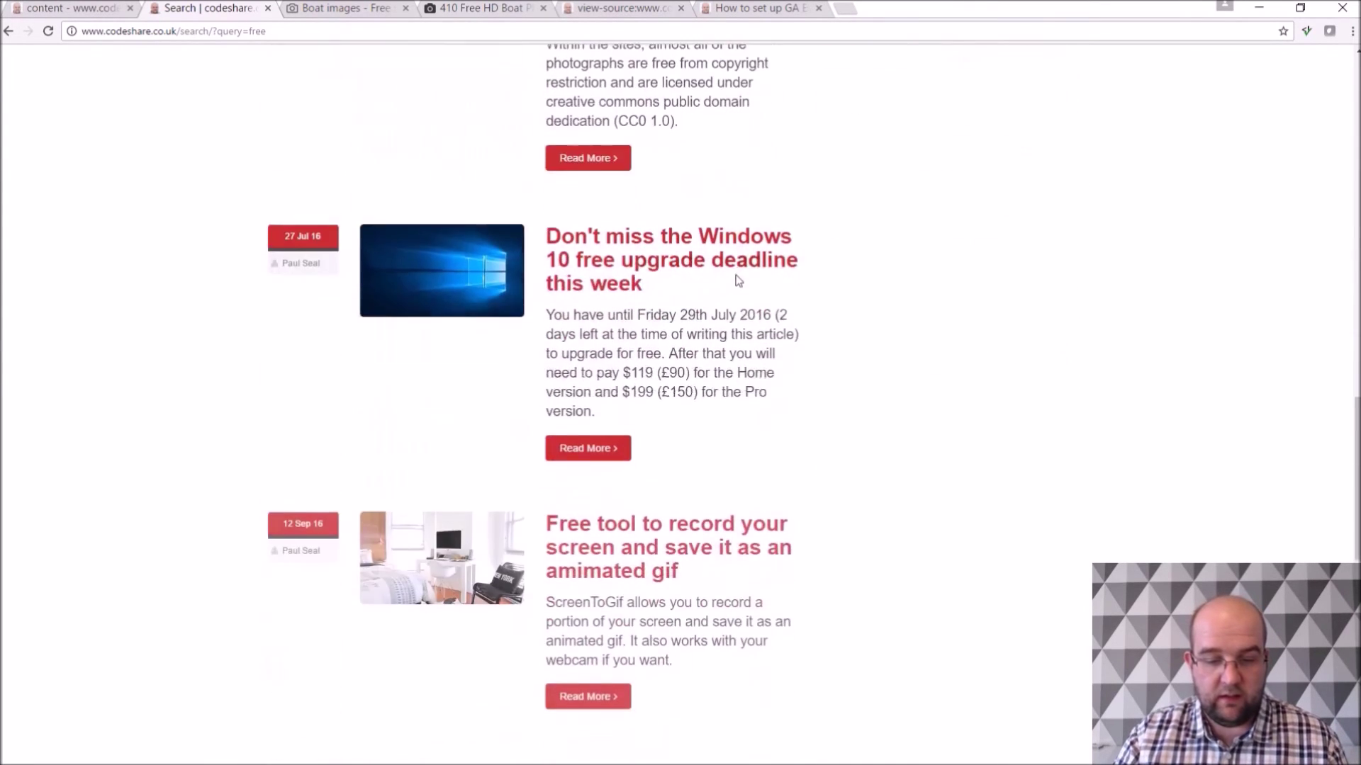
scroll(734, 289, "down", 7)
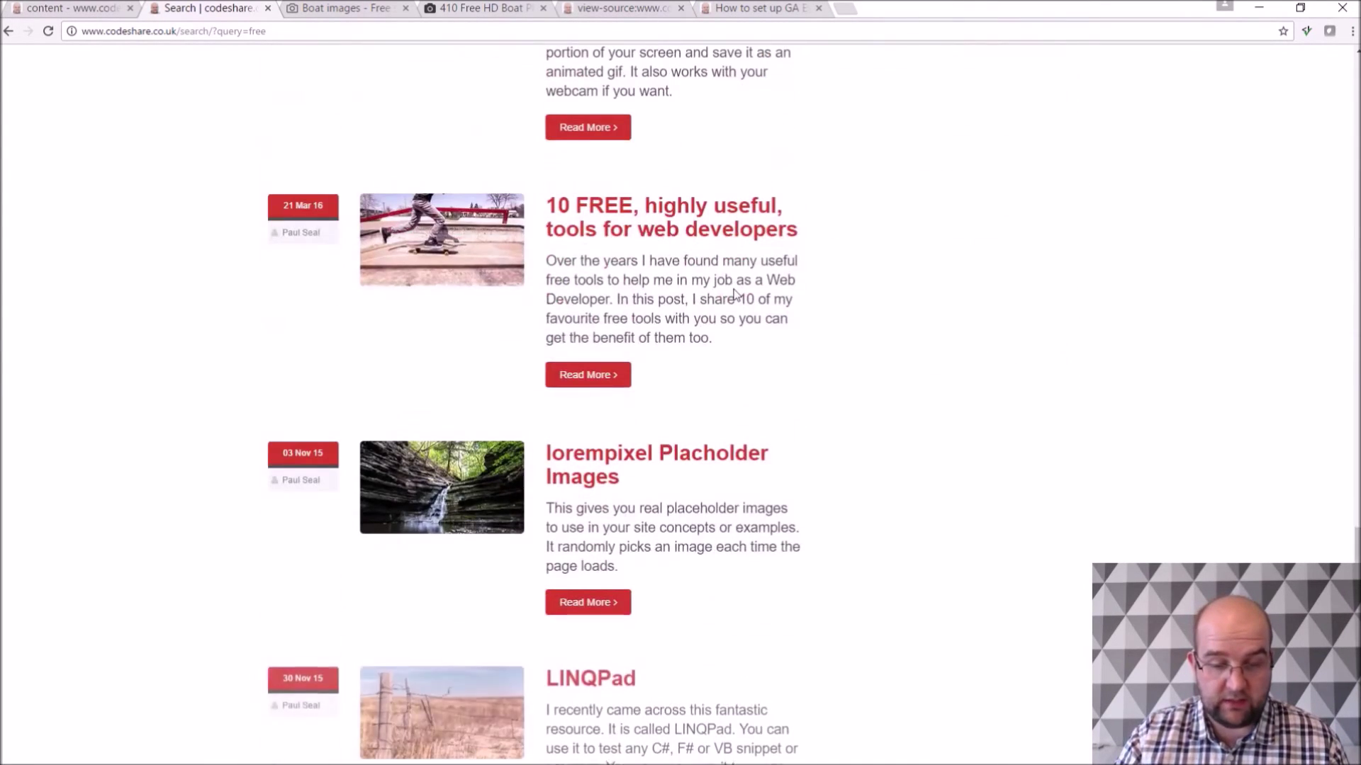
scroll(654, 439, "down", 1)
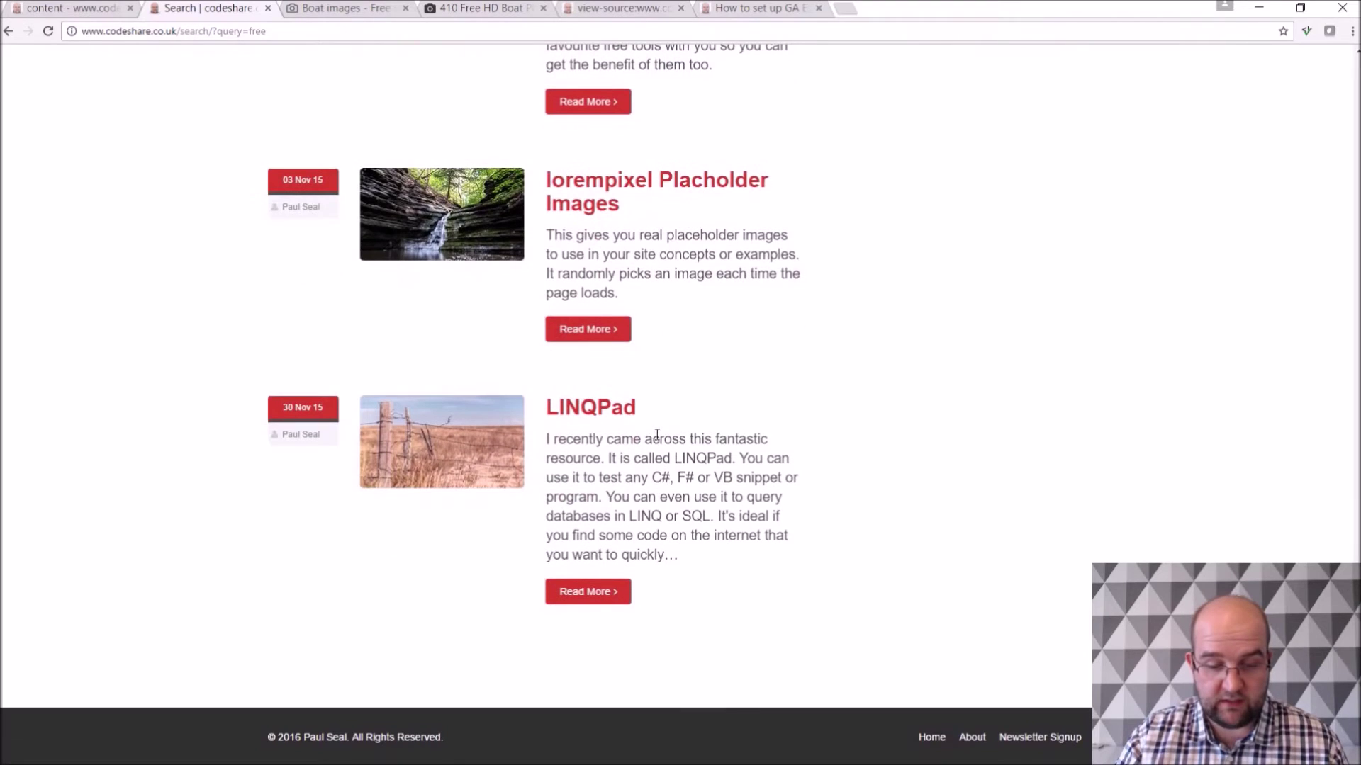
scroll(641, 525, "up", 8)
scroll(641, 518, "up", 4)
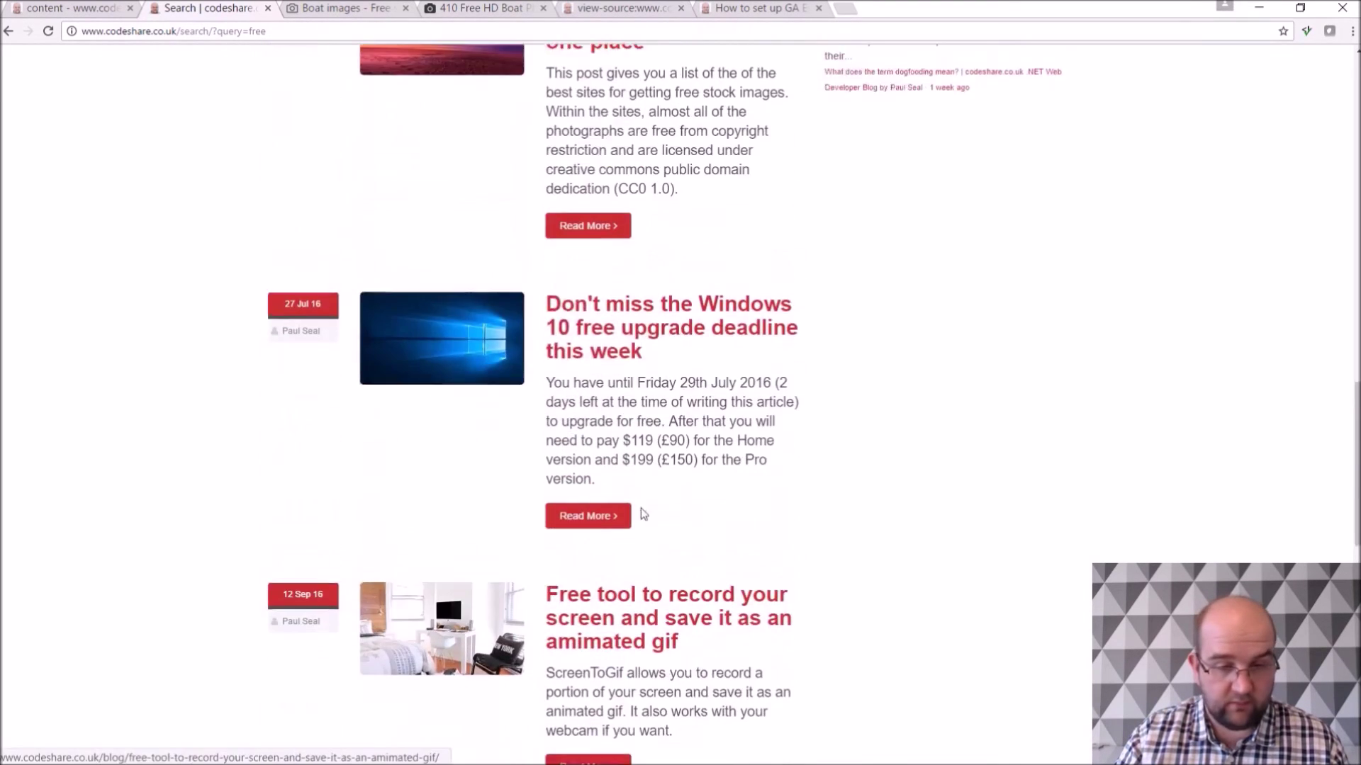
key("ctrl+shift+Tab")
Expand Document Types > Site > Content and open the Blog document type
left_click(74, 192)
left_click(88, 214)
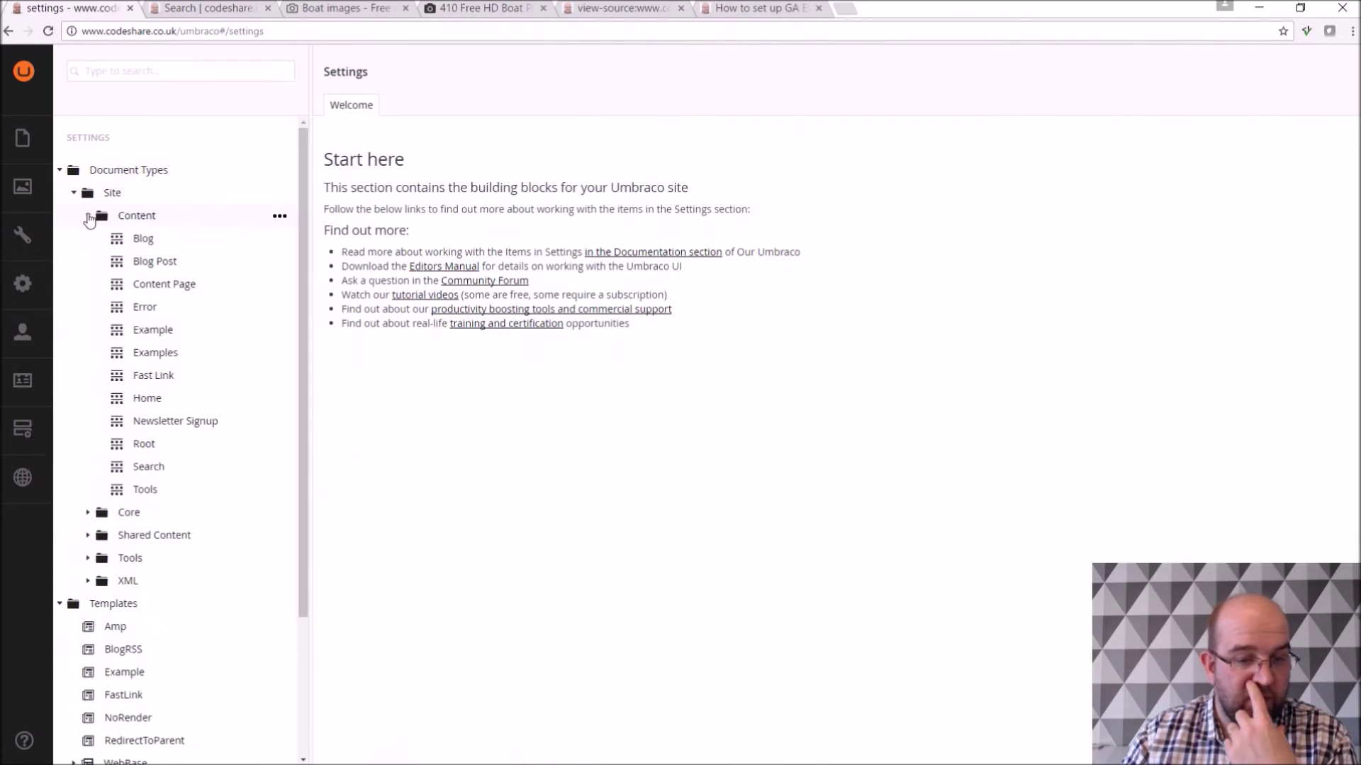
left_click(158, 243)
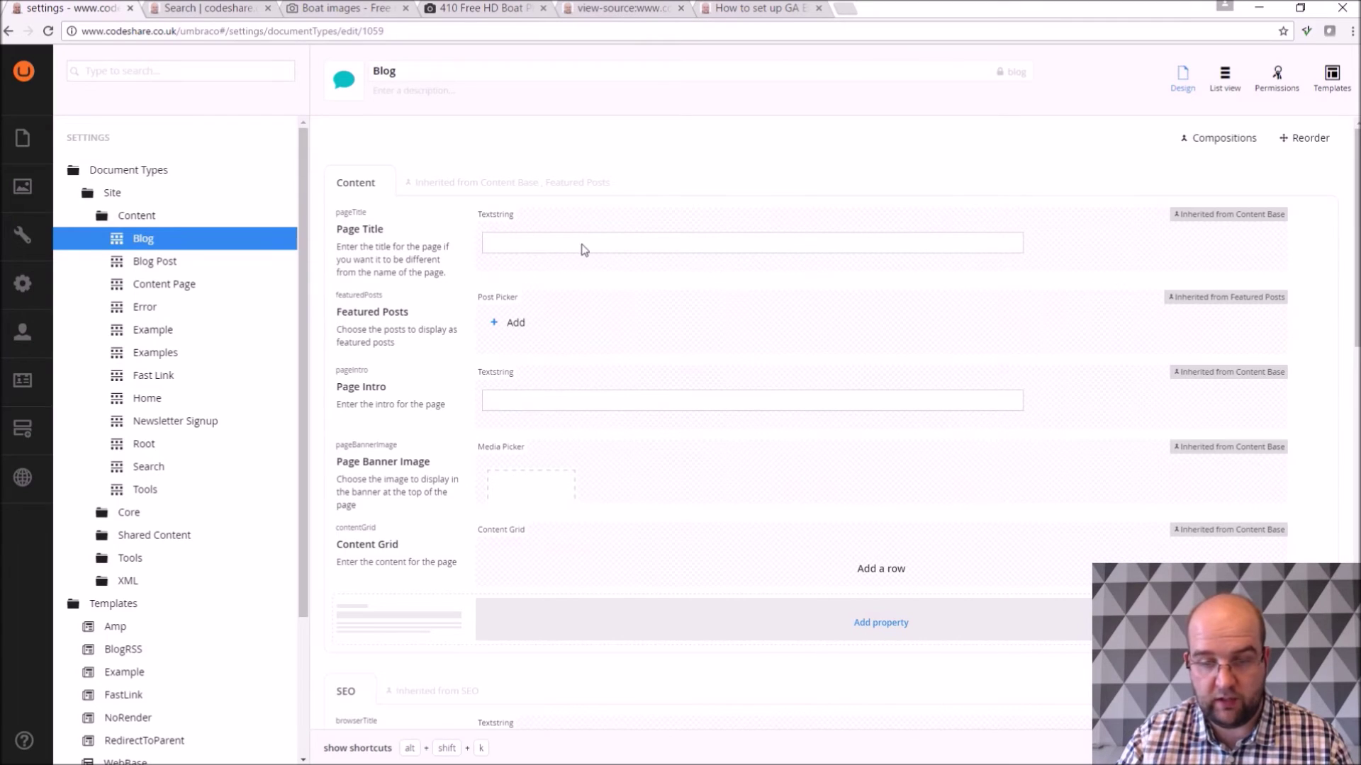
scroll(720, 224, "down", 4)
scroll(657, 229, "up", 4)
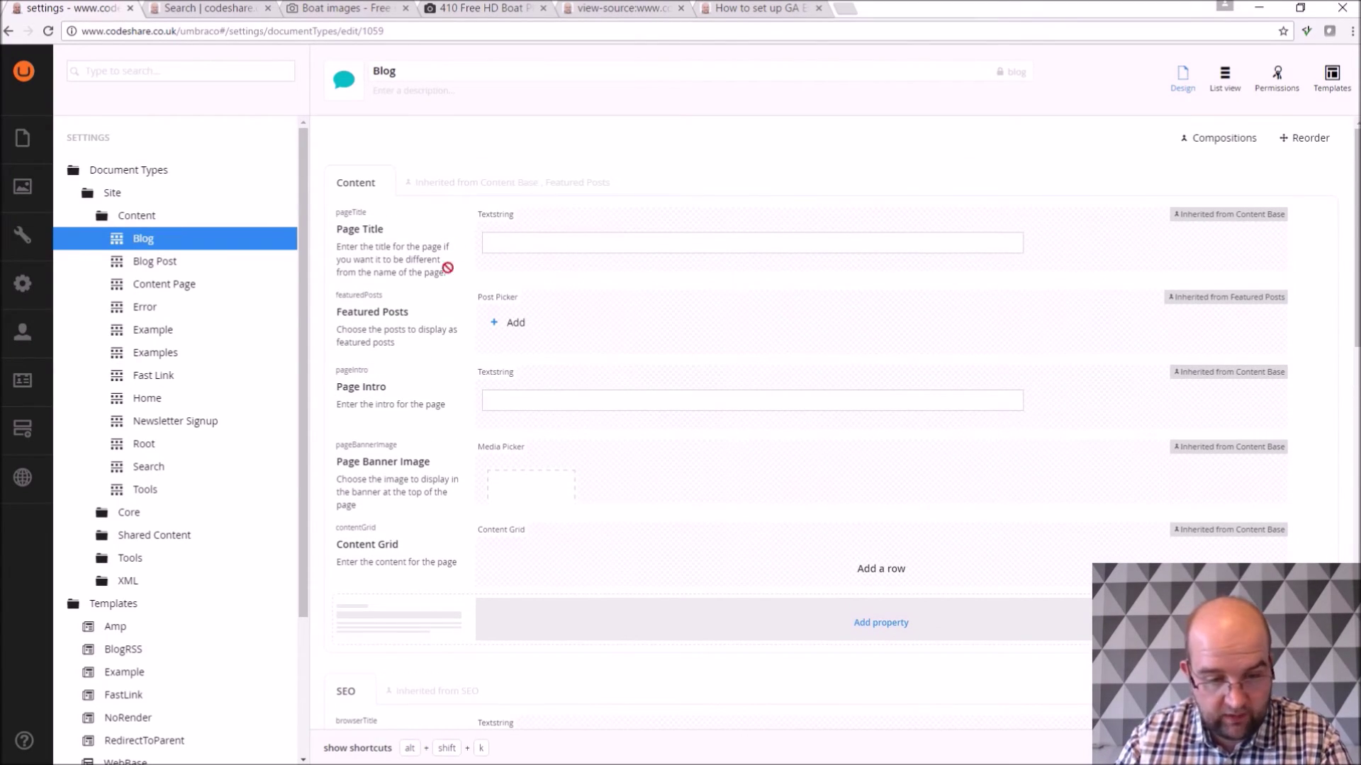
scroll(177, 397, "down", 3)
Expand Core, open Blog Post, and review its inherited Content, SEO and Custom Code properties
left_click(129, 329)
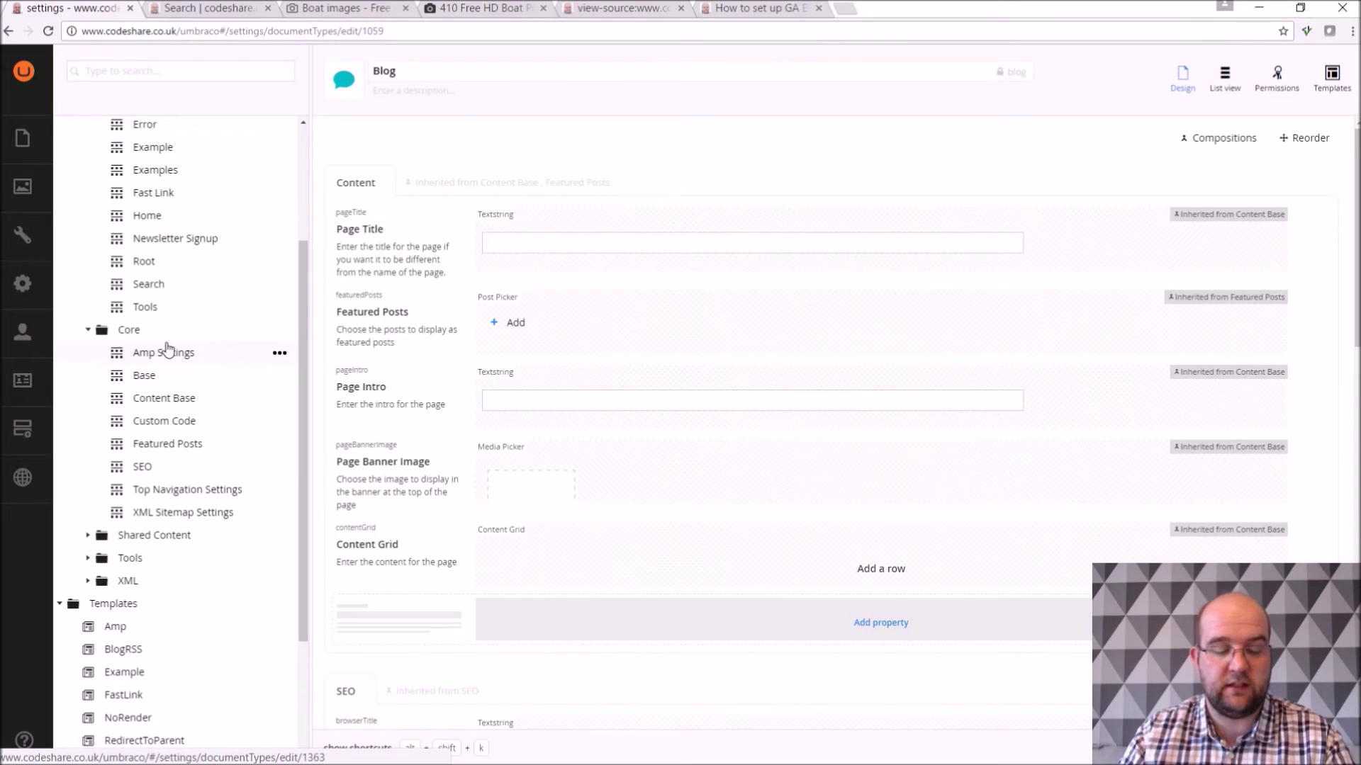
scroll(181, 471, "up", 2)
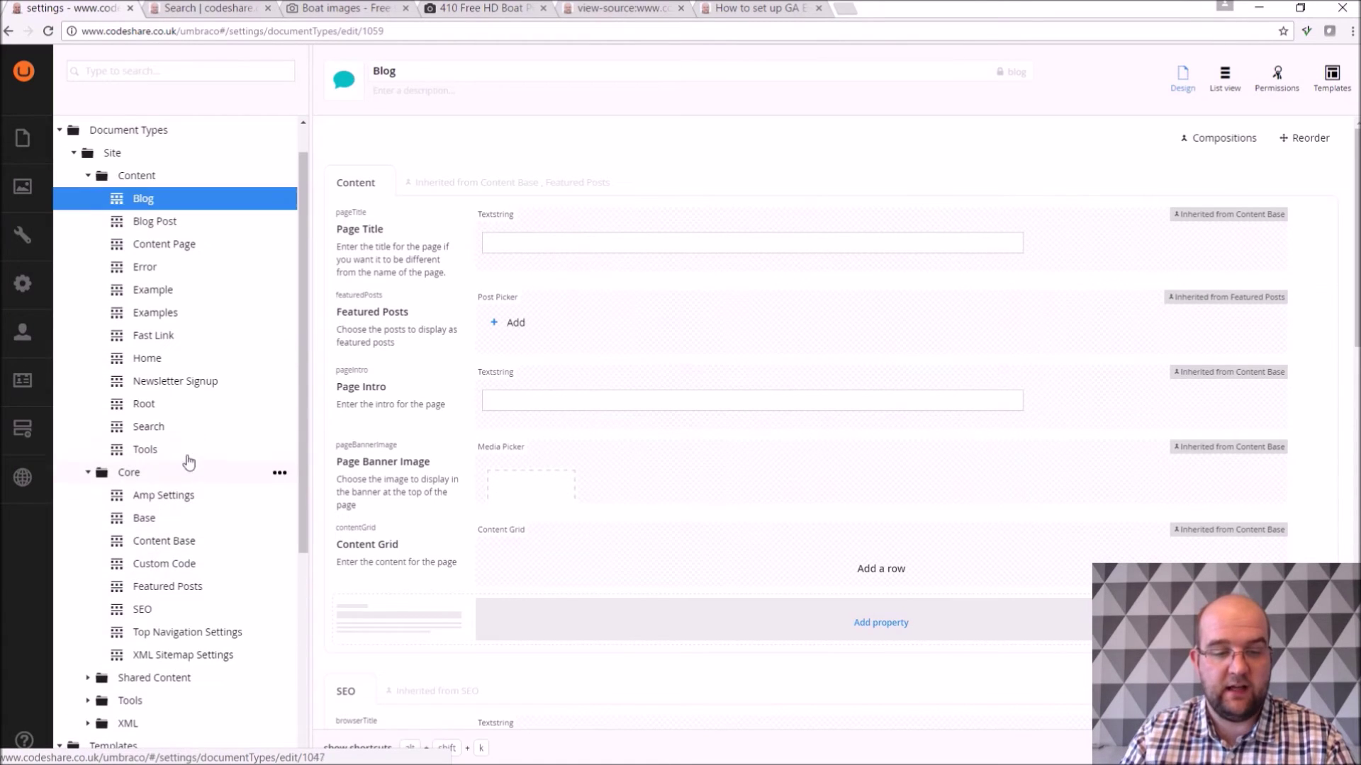
left_click(156, 221)
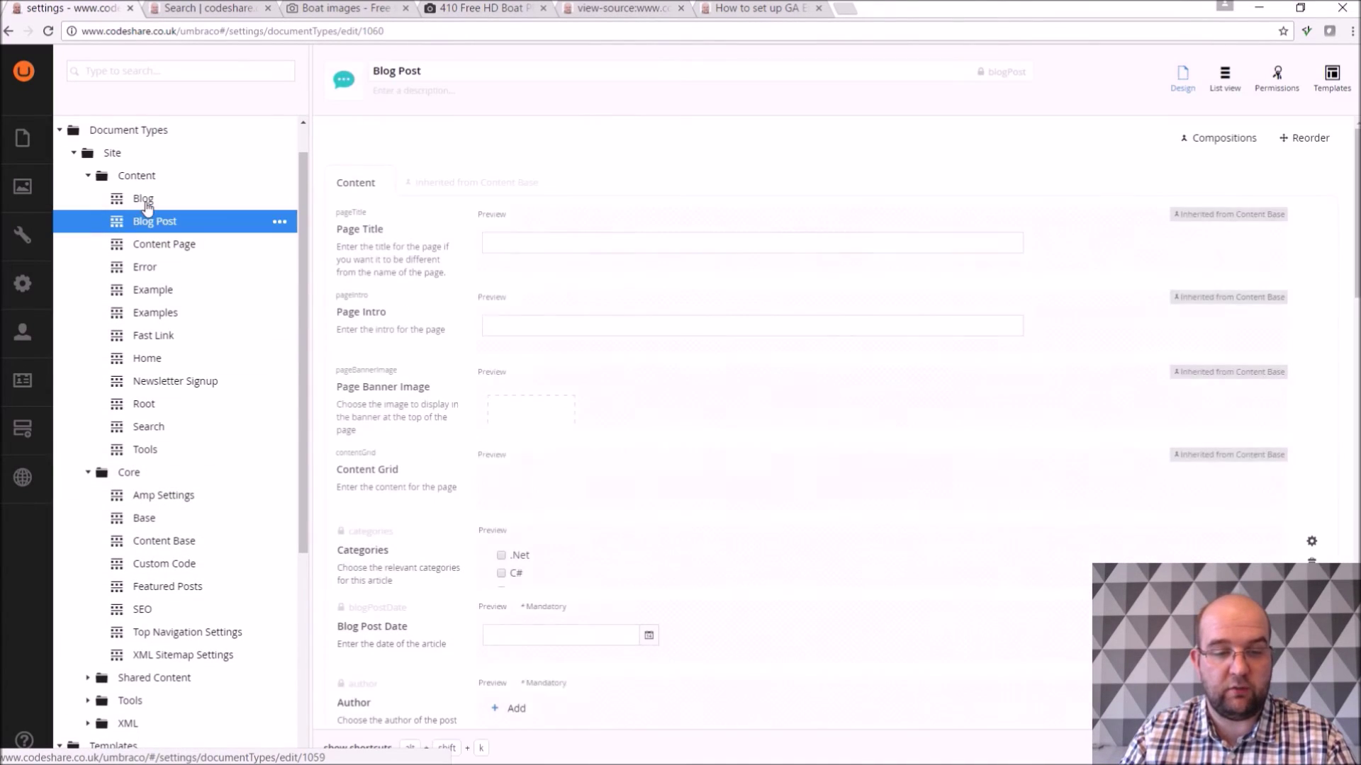
triple_click(424, 181)
left_click(548, 189)
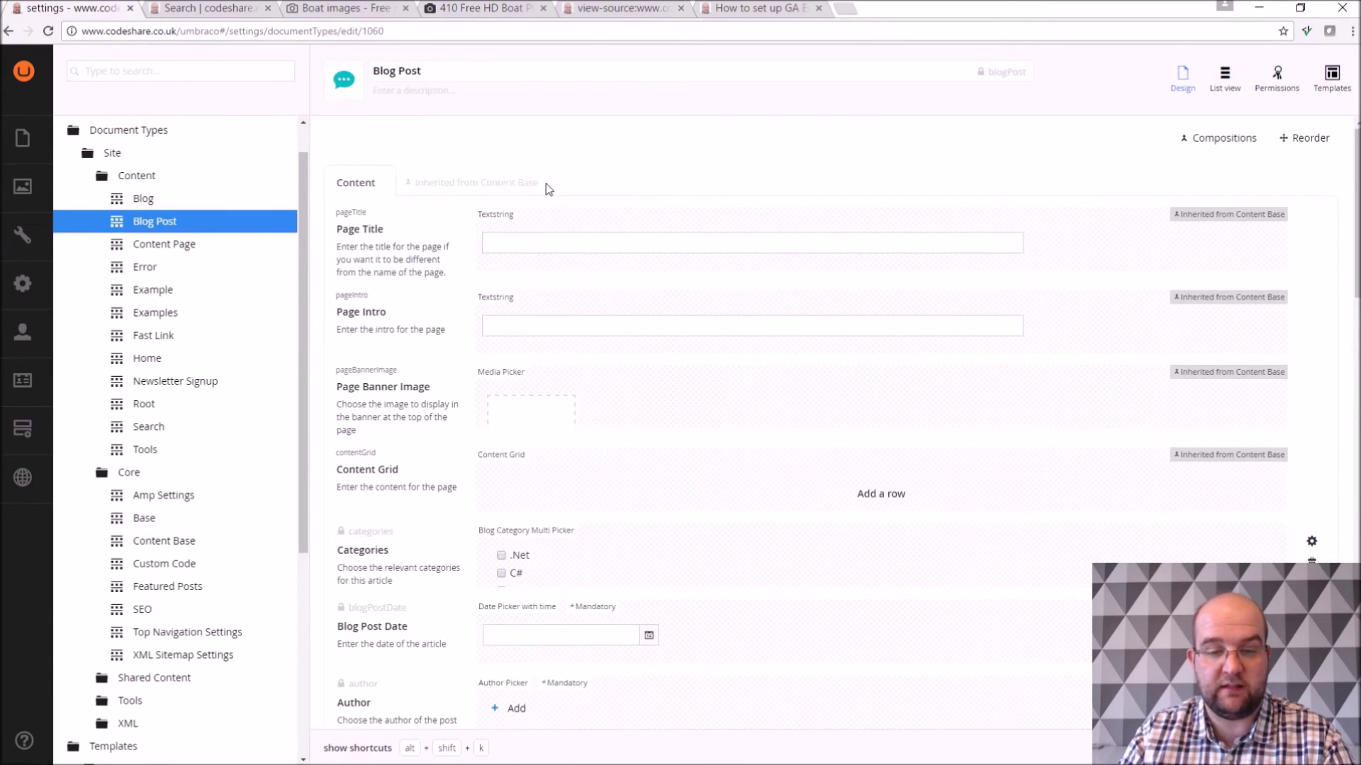
scroll(532, 291, "down", 7)
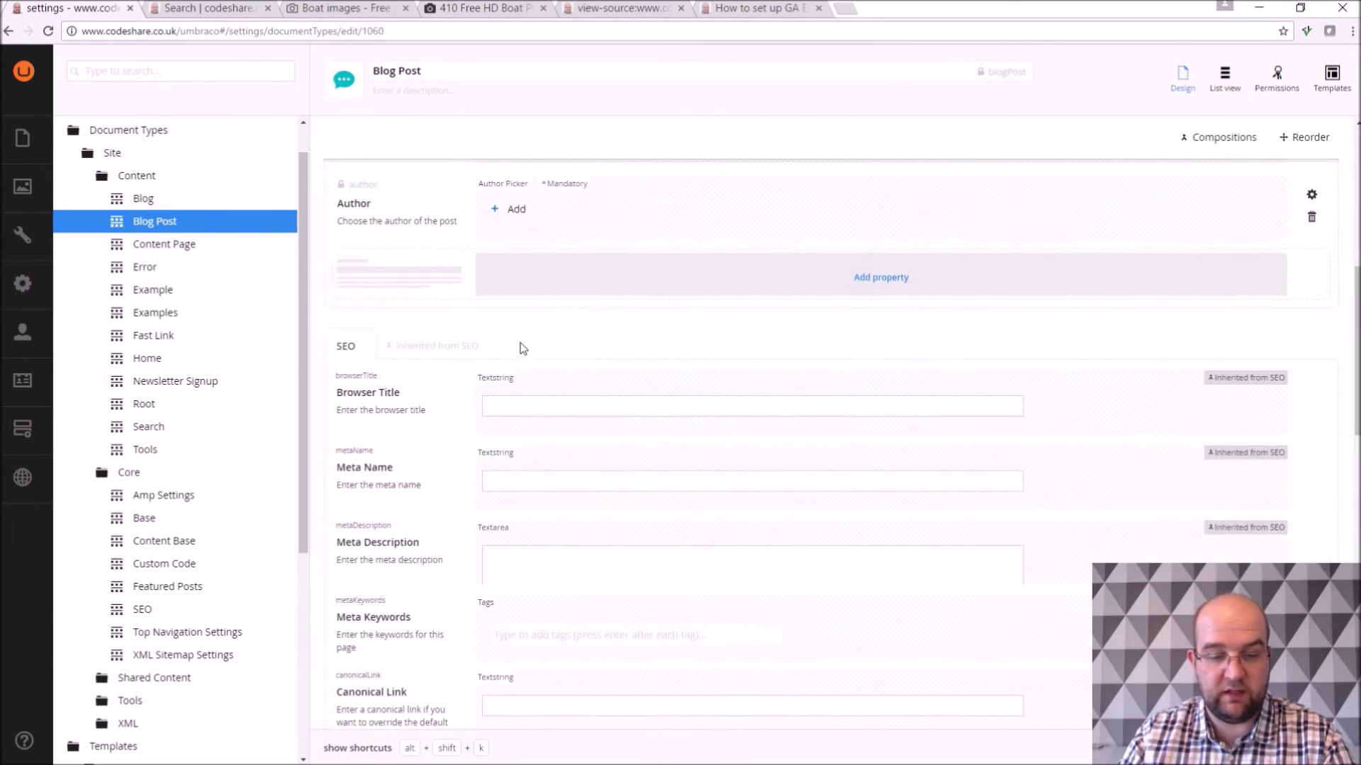
scroll(524, 404, "down", 7)
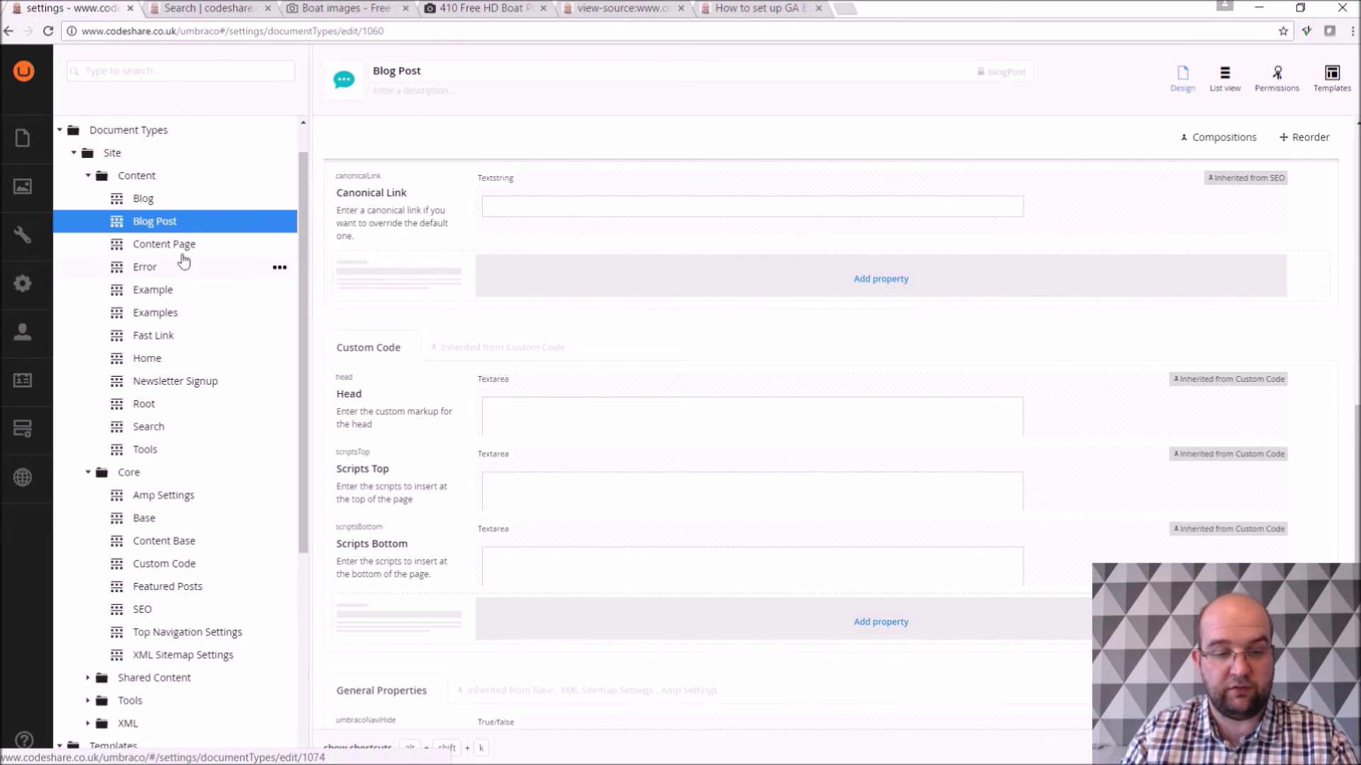
scroll(158, 395, "down", 2)
Open the Base document type and browse the Available and Reuse editors for Umbraco Navi Hide
left_click(149, 377)
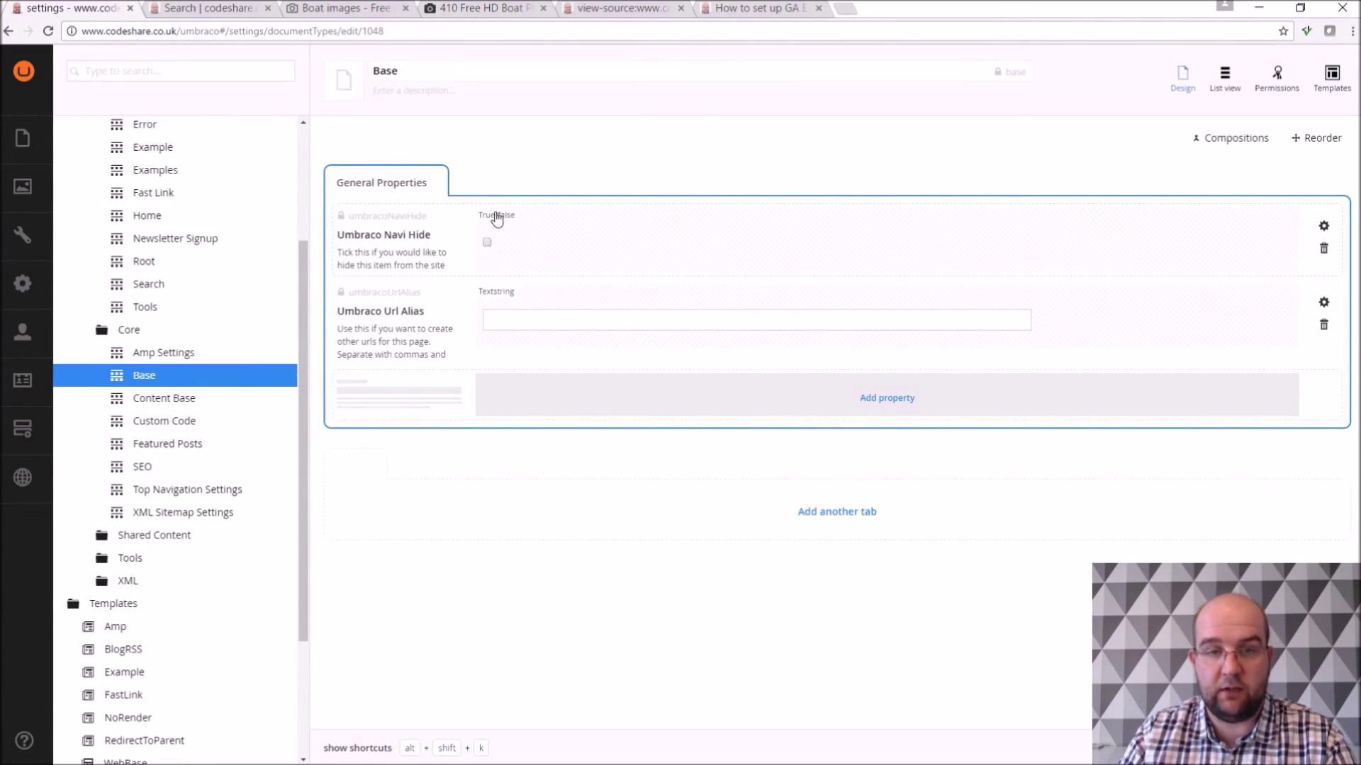
left_click(551, 246)
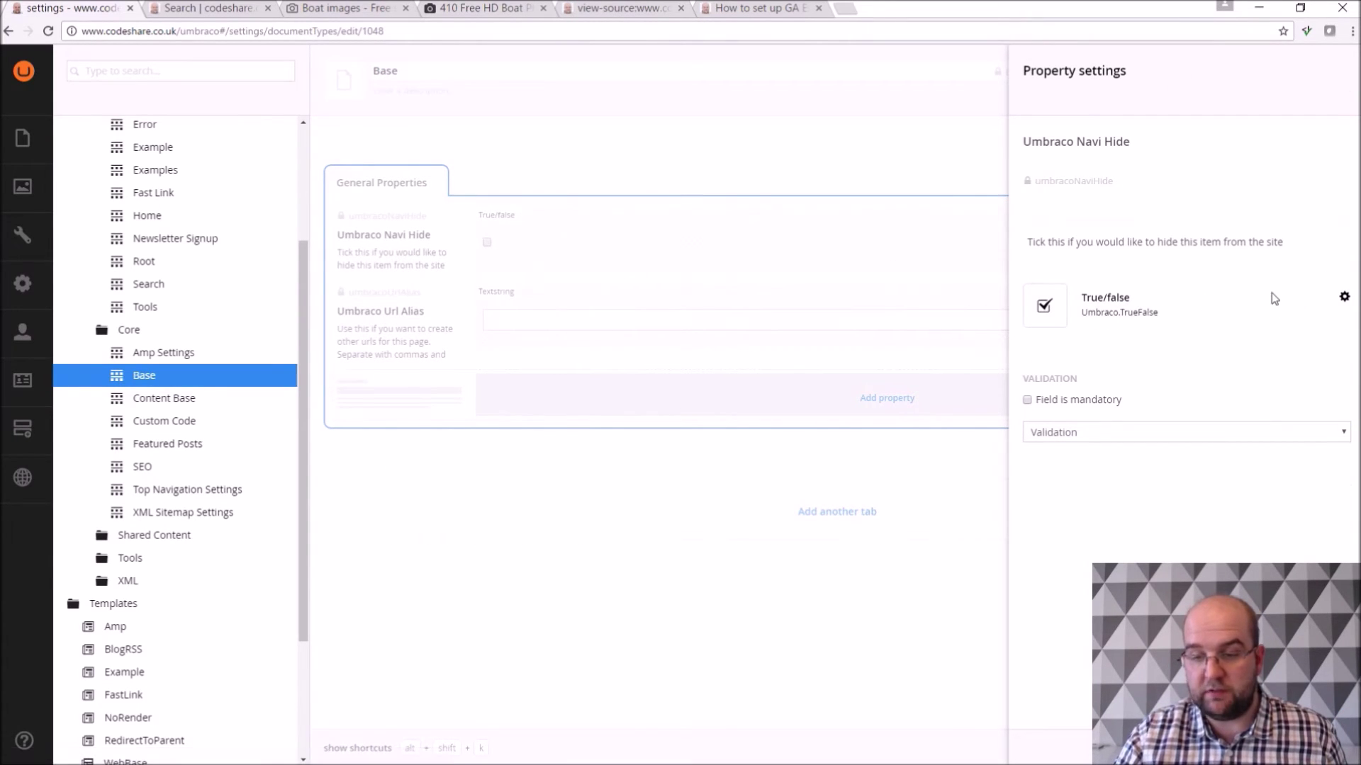
left_click(1060, 316)
scroll(1184, 284, "down", 2)
scroll(1194, 303, "up", 3)
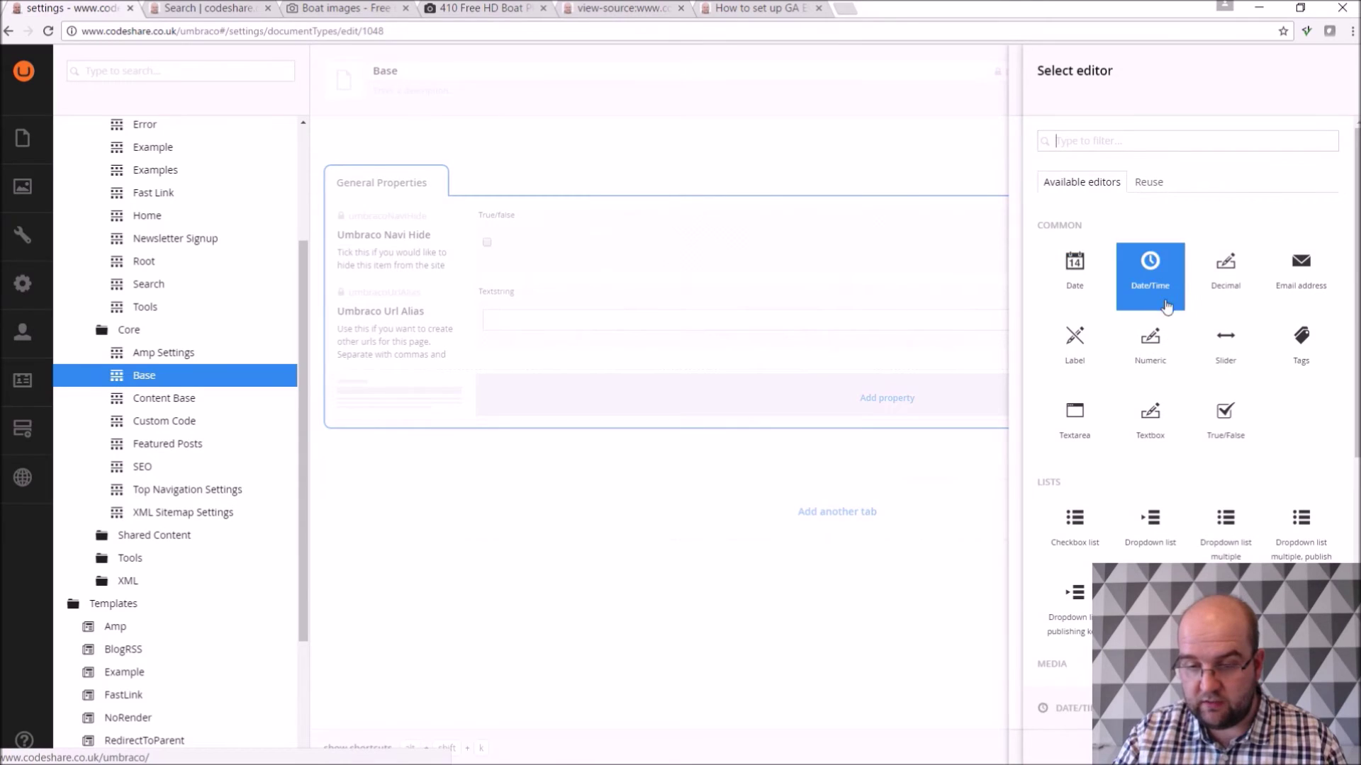
left_click(1138, 190)
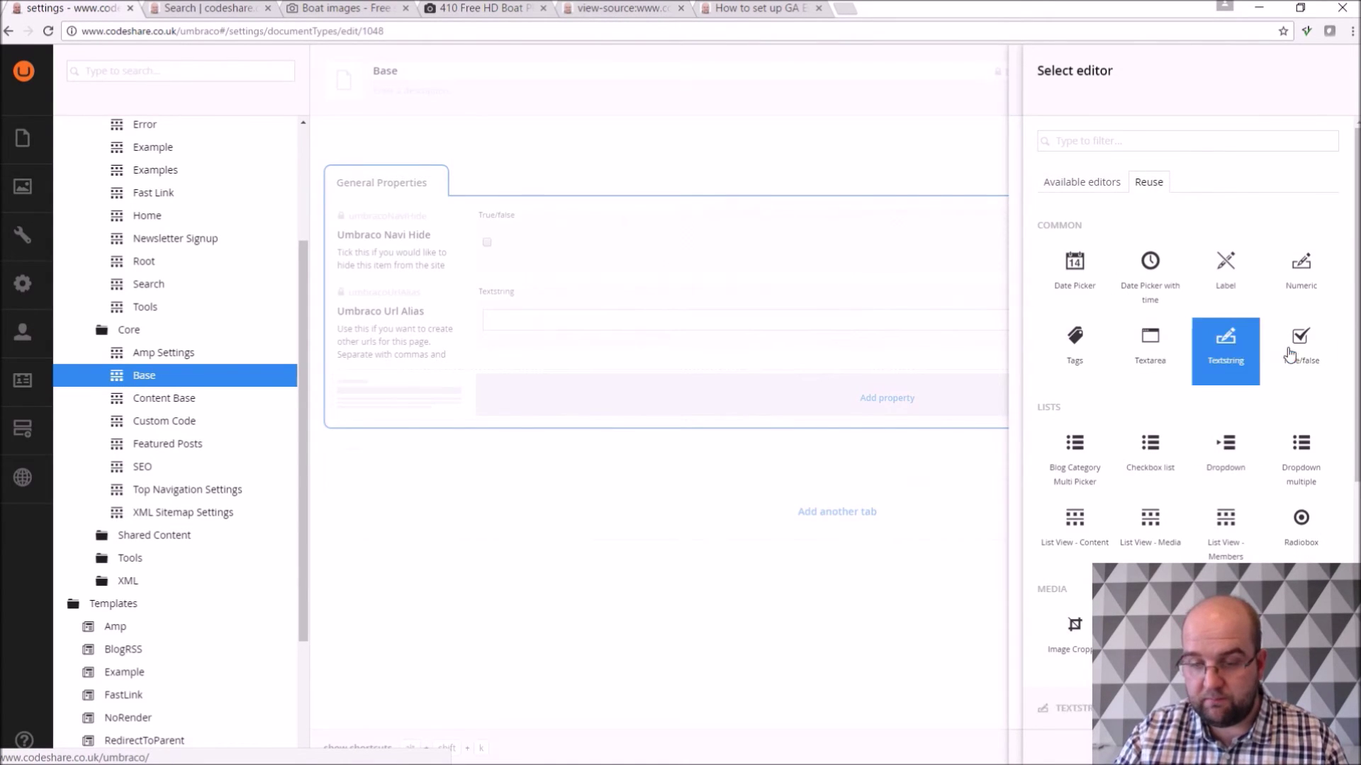
scroll(1330, 379, "down", 6)
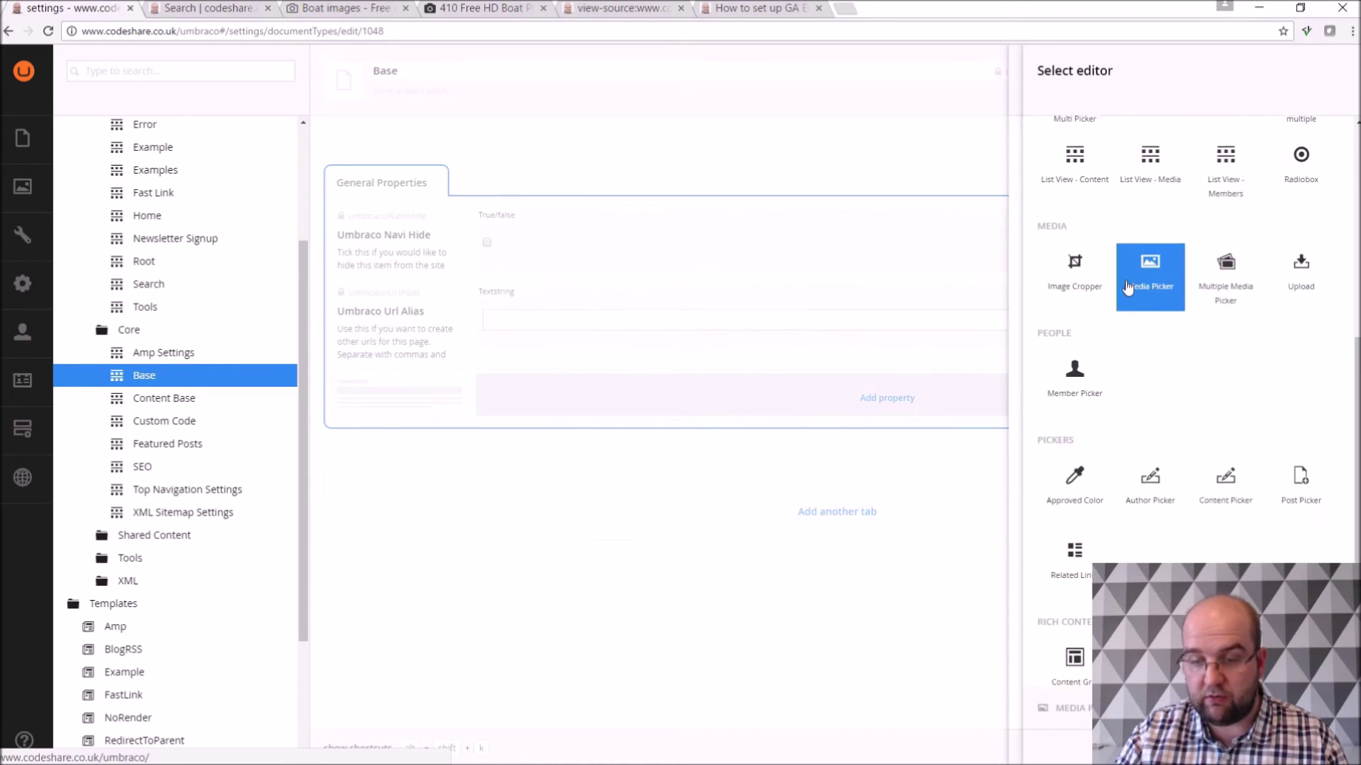
scroll(1160, 344, "up", 7)
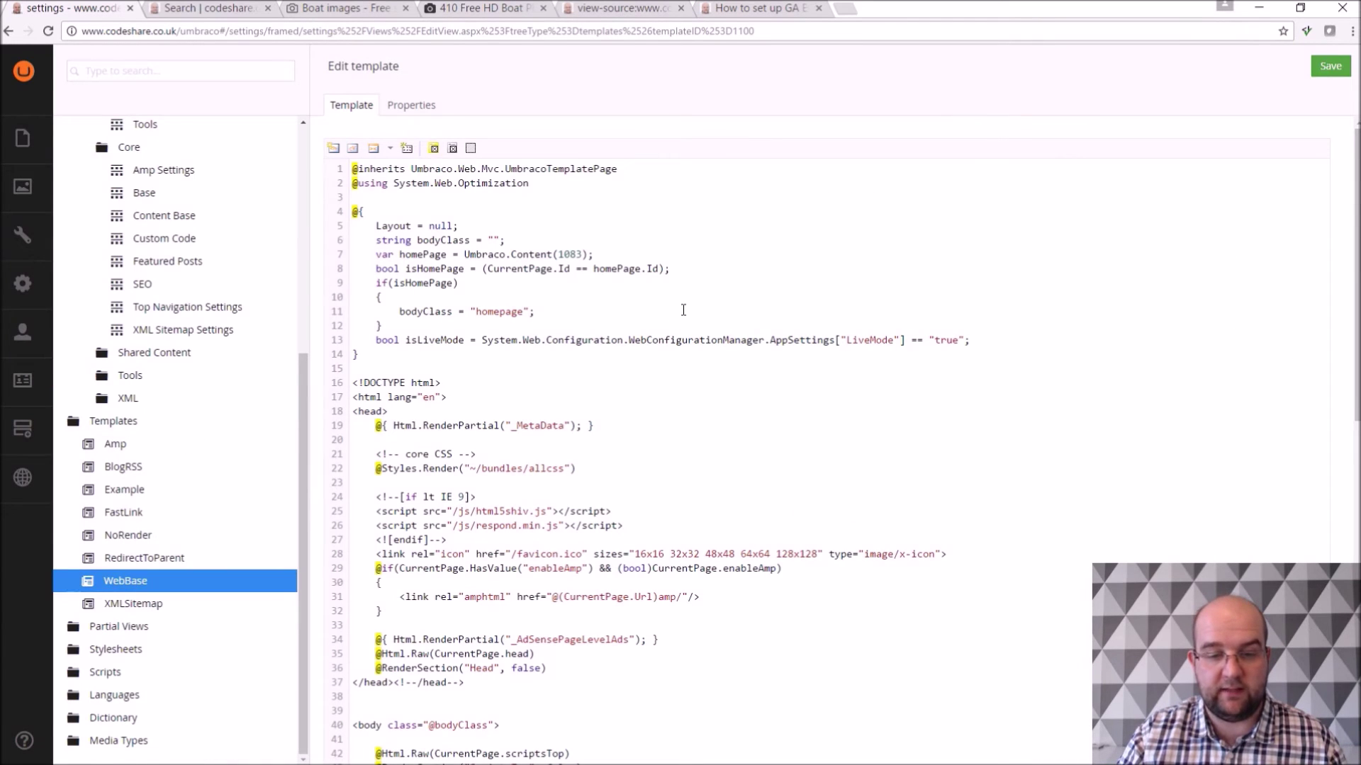
Expand WebBase and review its code, highlighting the DOCTYPE-to-head lines and GA event tracker script
left_click(74, 582)
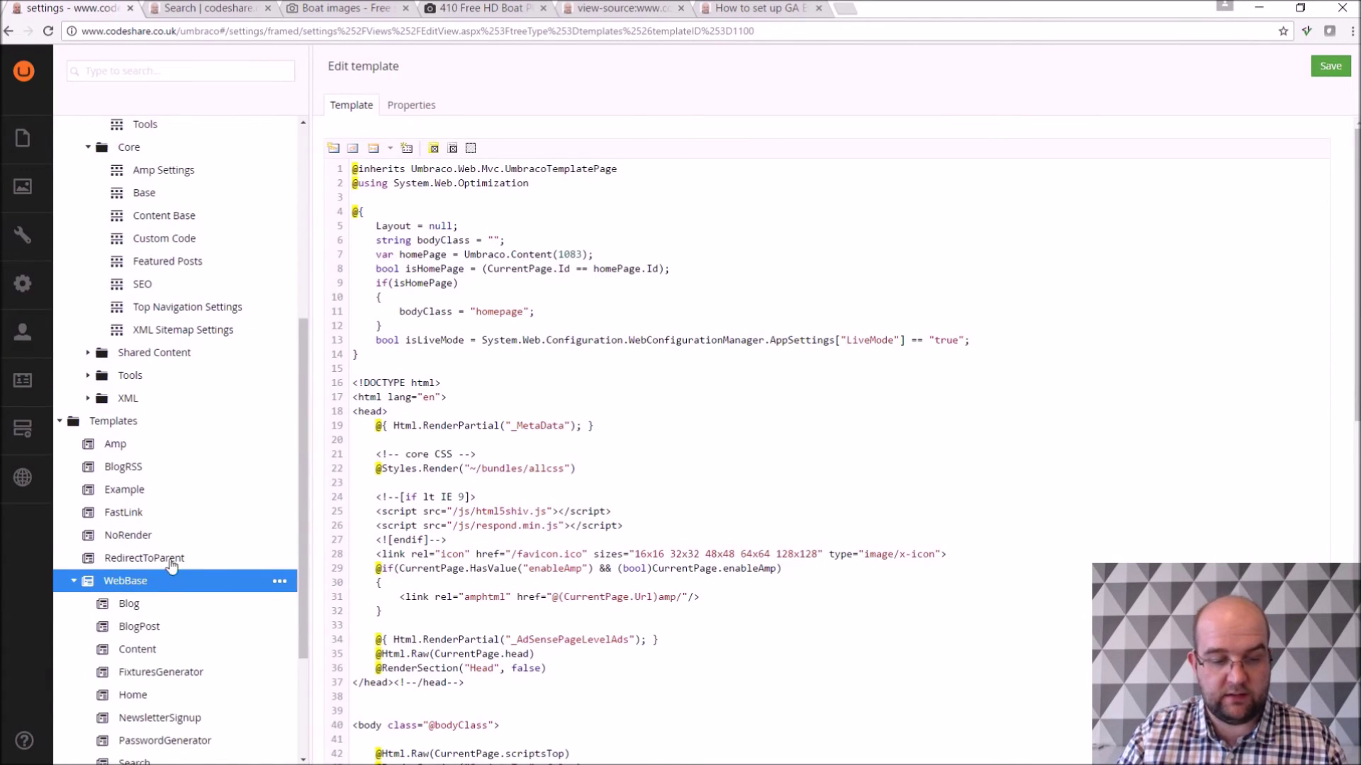
scroll(173, 560, "down", 3)
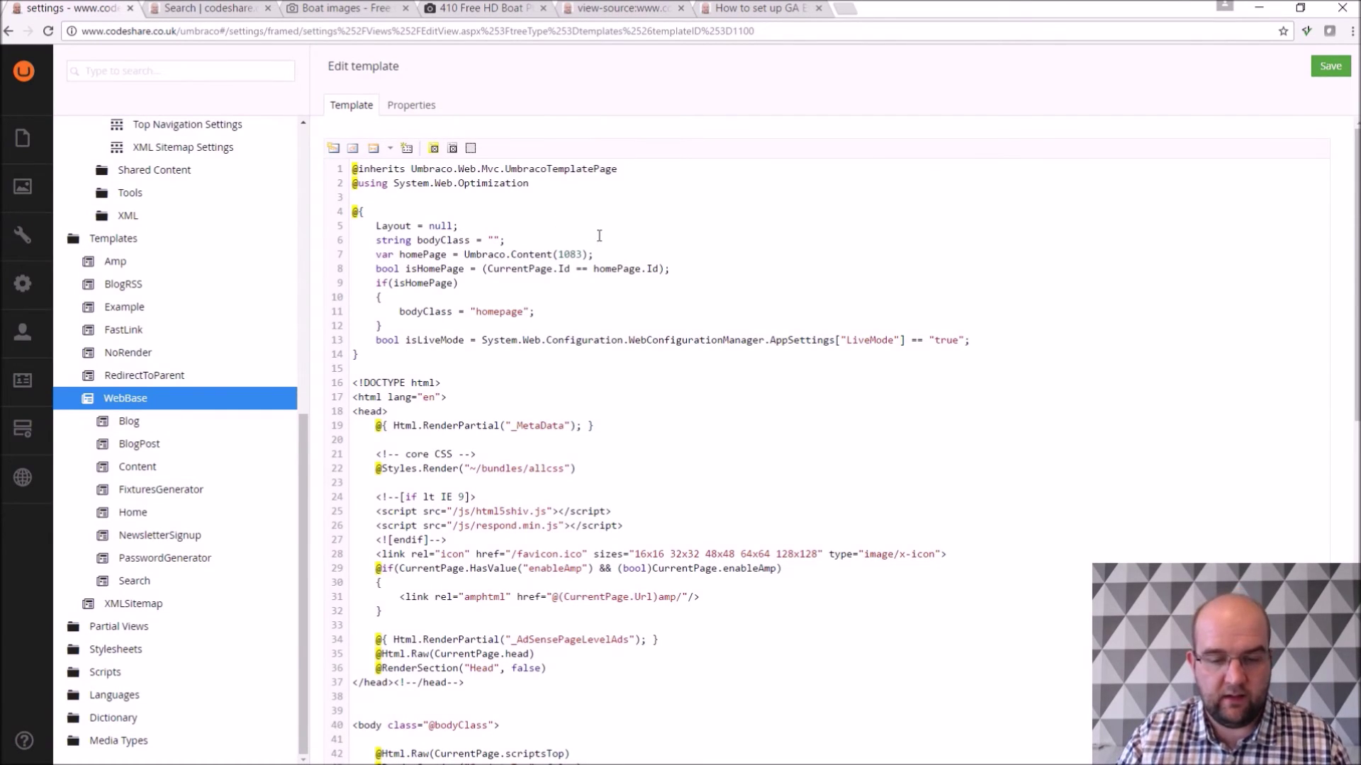
scroll(637, 248, "down", 5)
scroll(549, 182, "down", 1)
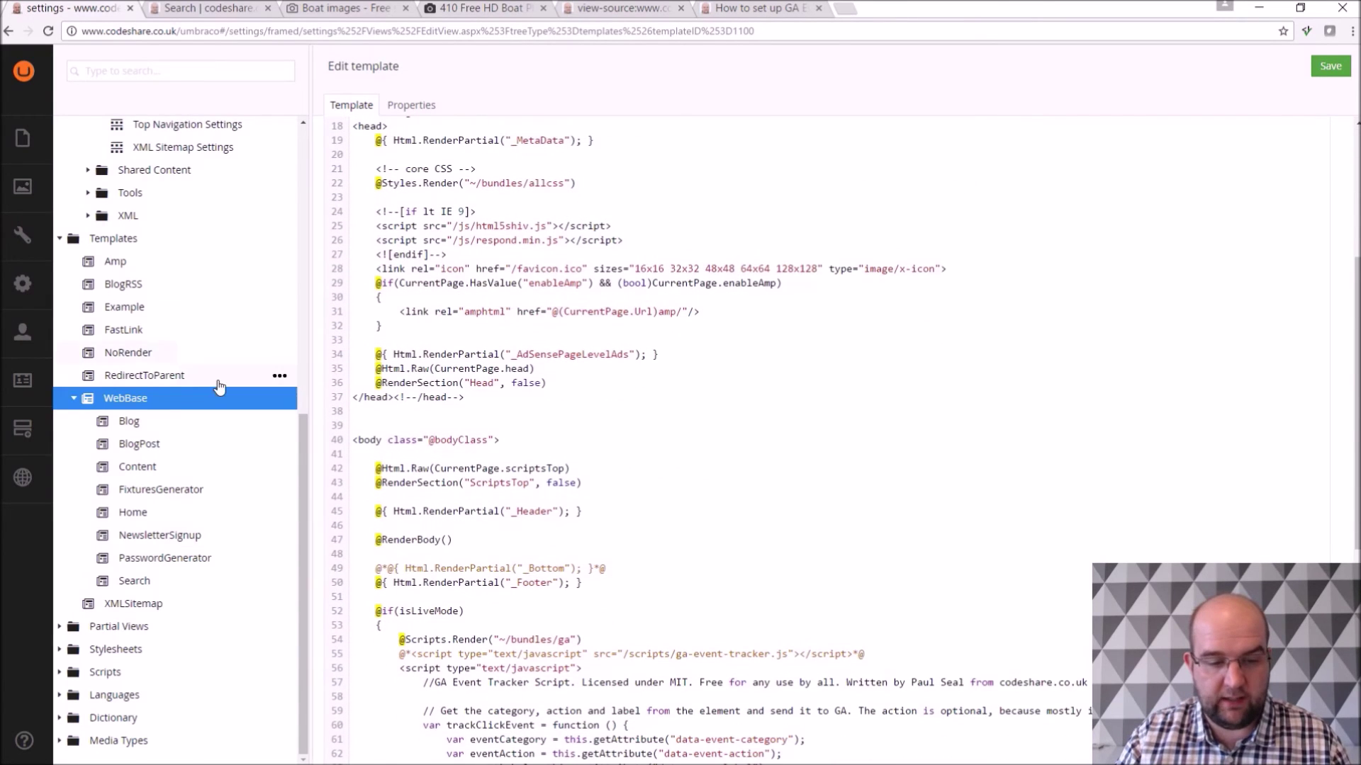
scroll(646, 324, "up", 2)
scroll(647, 324, "up", 3)
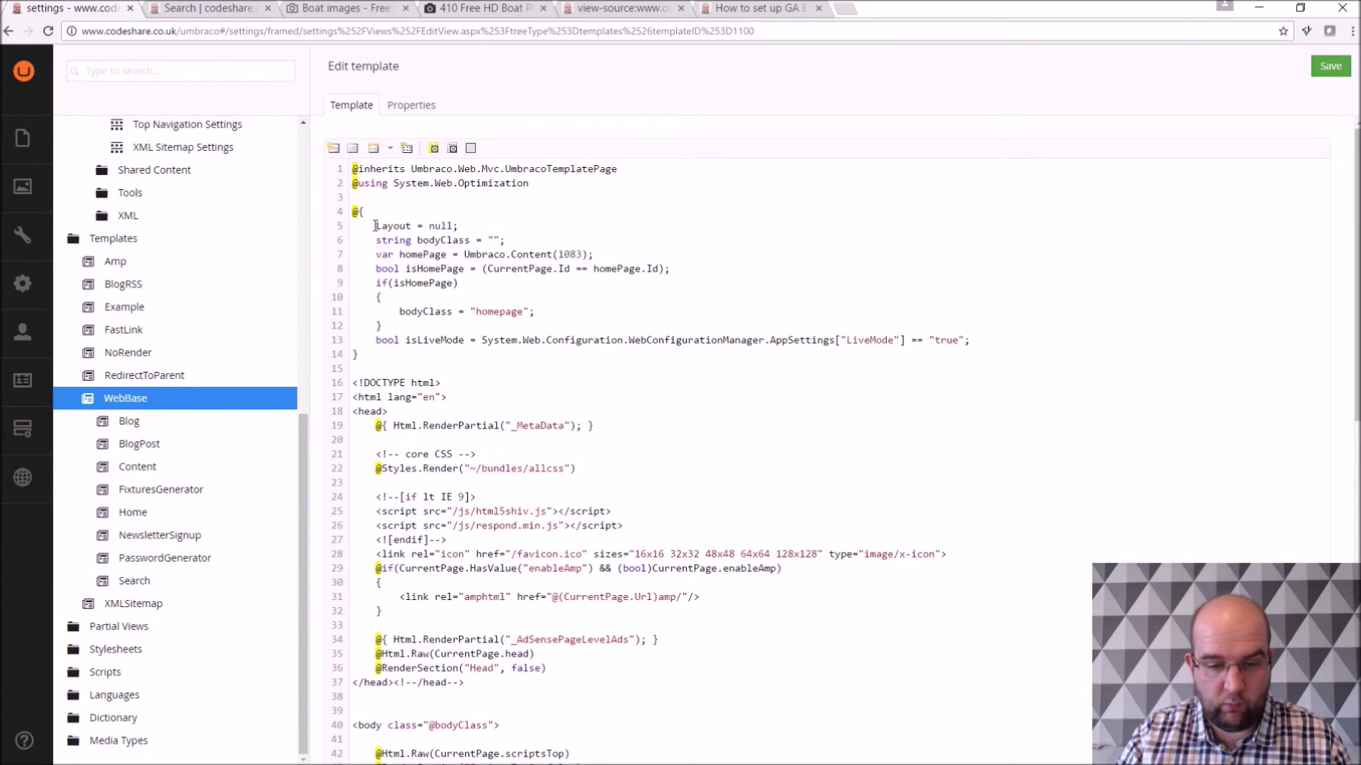
scroll(425, 277, "down", 3)
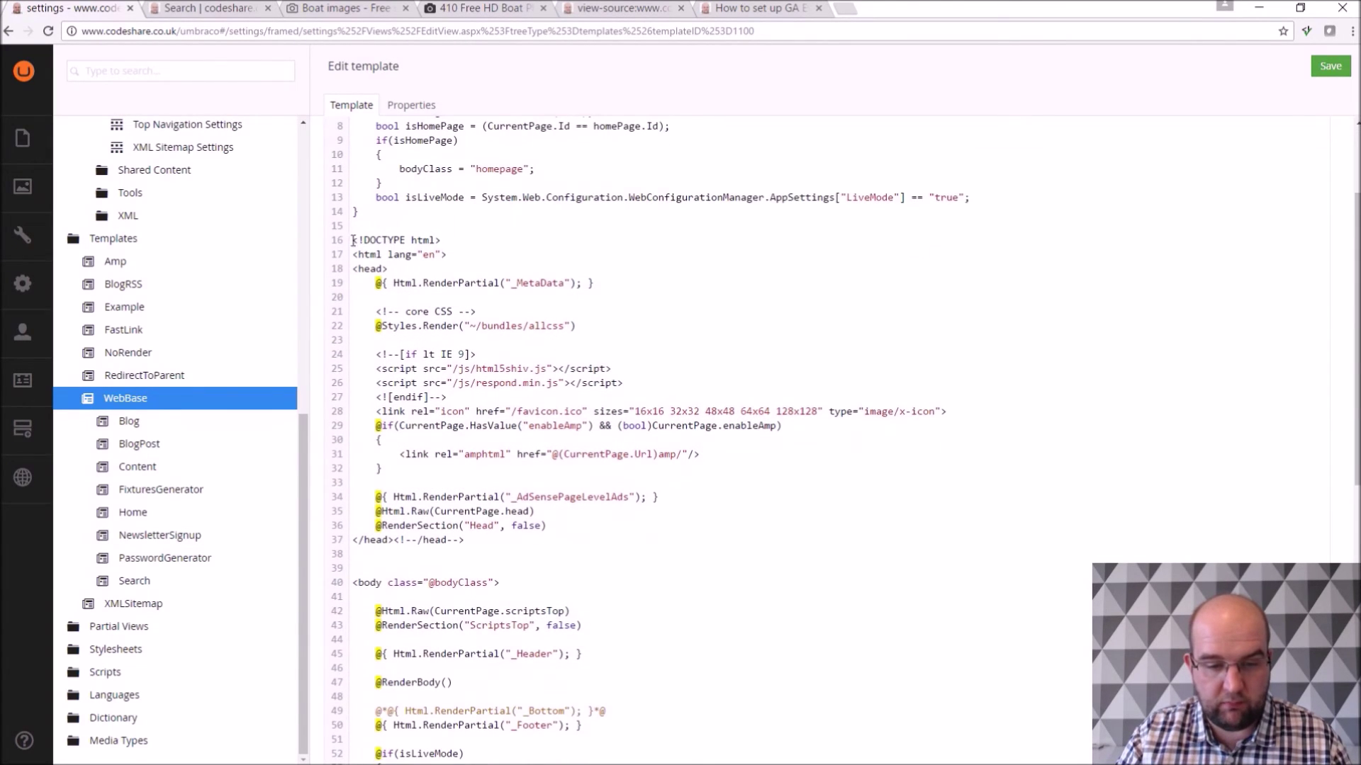
left_click_drag(361, 245, 396, 267)
scroll(498, 286, "down", 15)
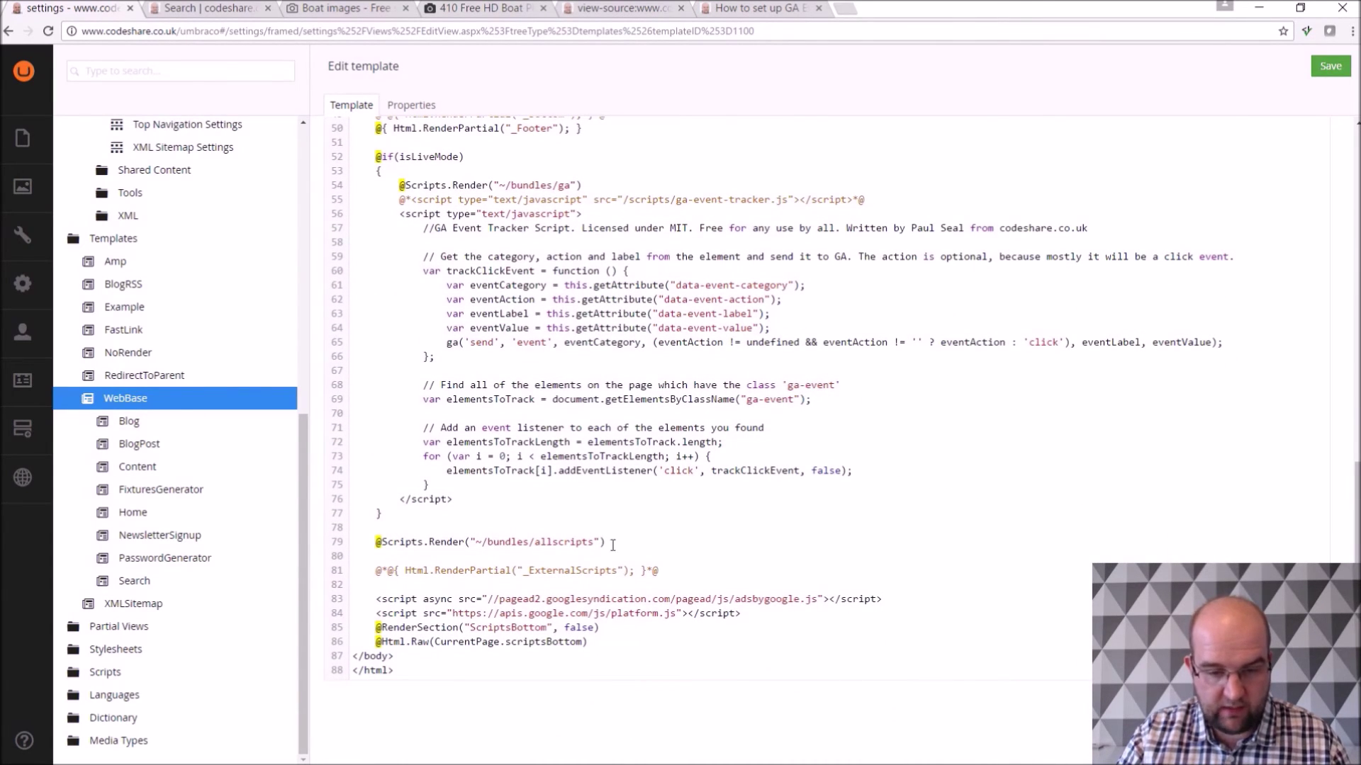
scroll(613, 545, "up", 2)
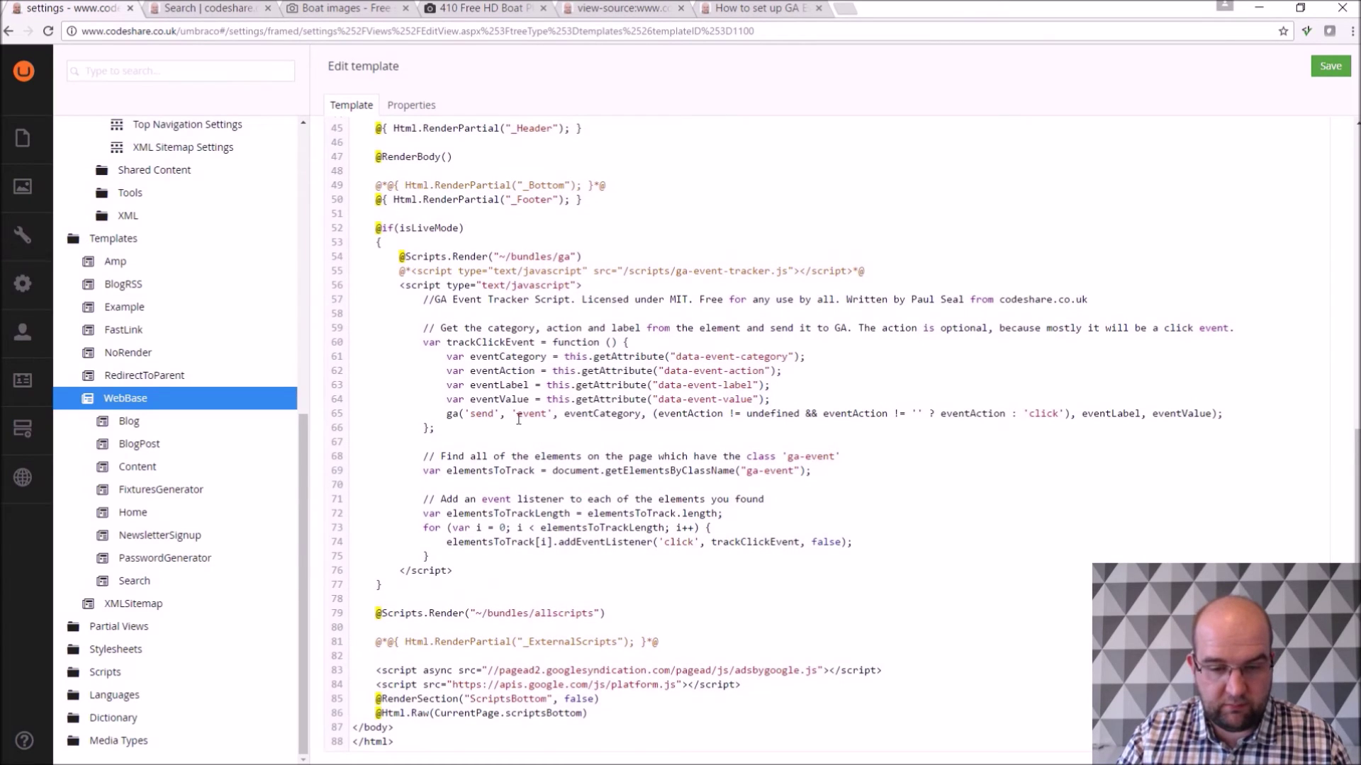
left_click_drag(397, 289, 477, 572)
left_click(481, 571)
Highlight the allscripts bundle line (79) and GA bundle line (54), then open the Blog template
scroll(485, 552, "up", 10)
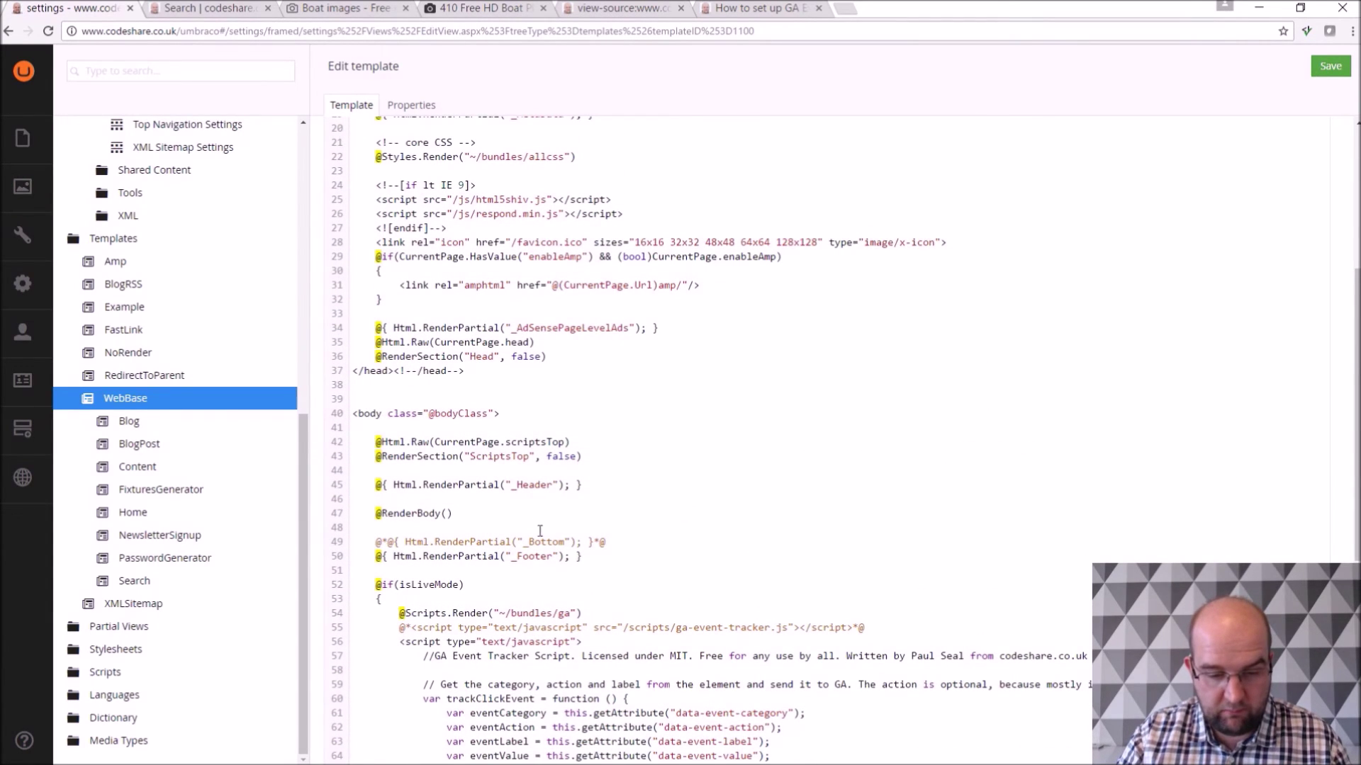
scroll(602, 410, "down", 10)
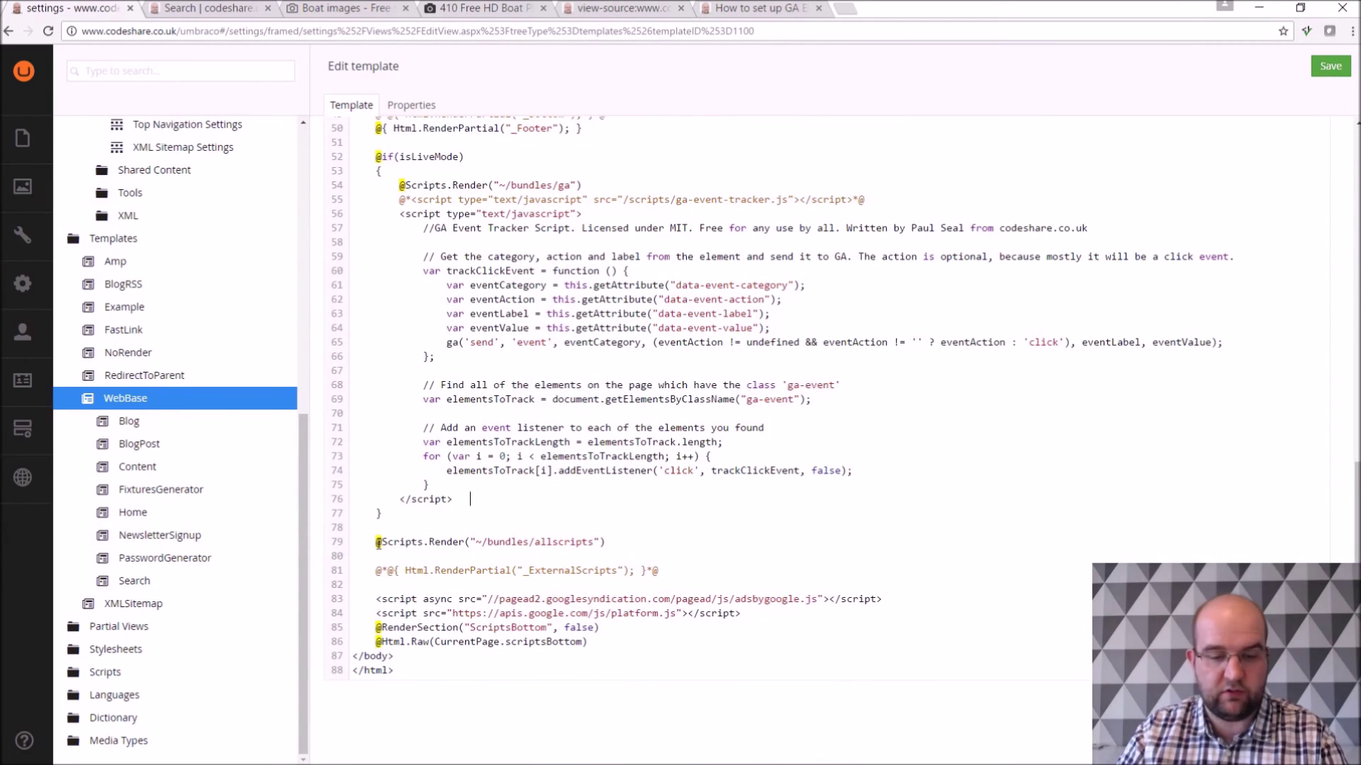
left_click_drag(376, 542, 603, 543)
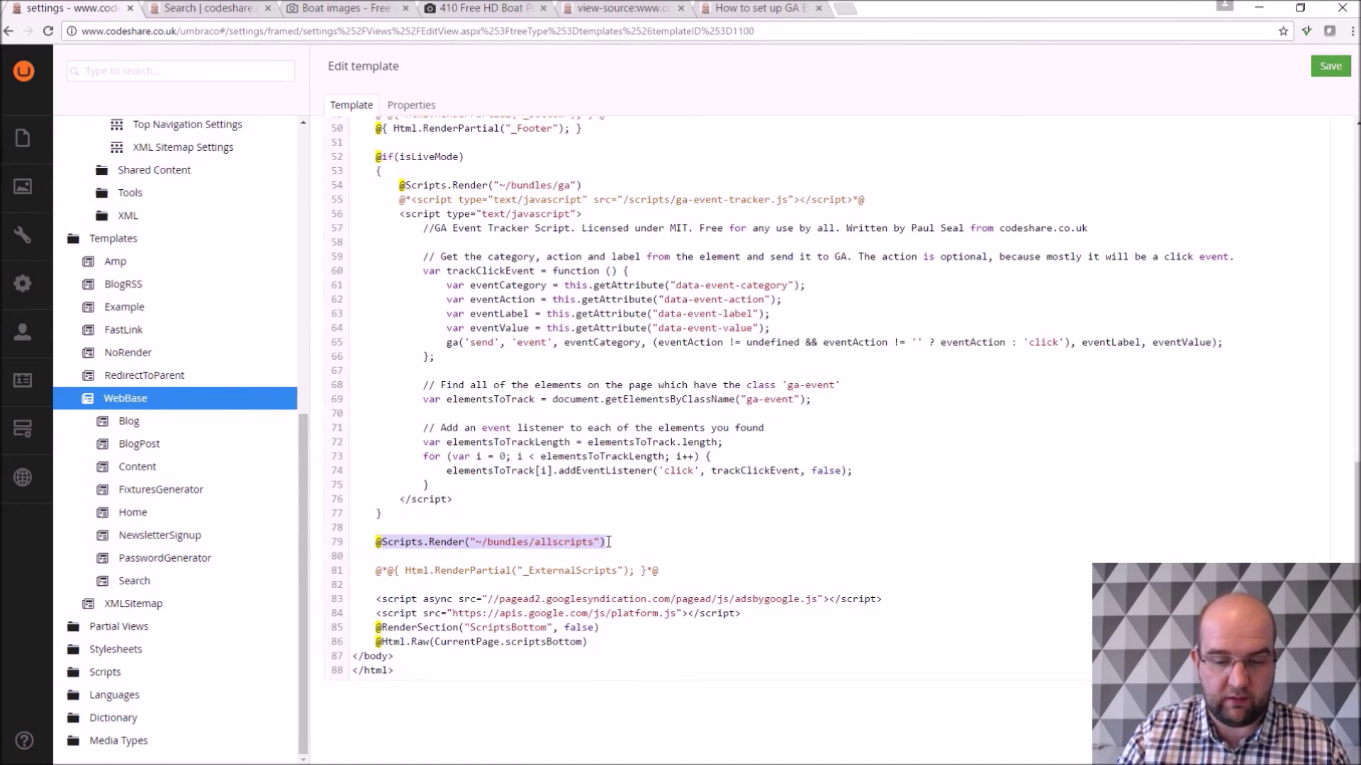
scroll(675, 449, "up", 8)
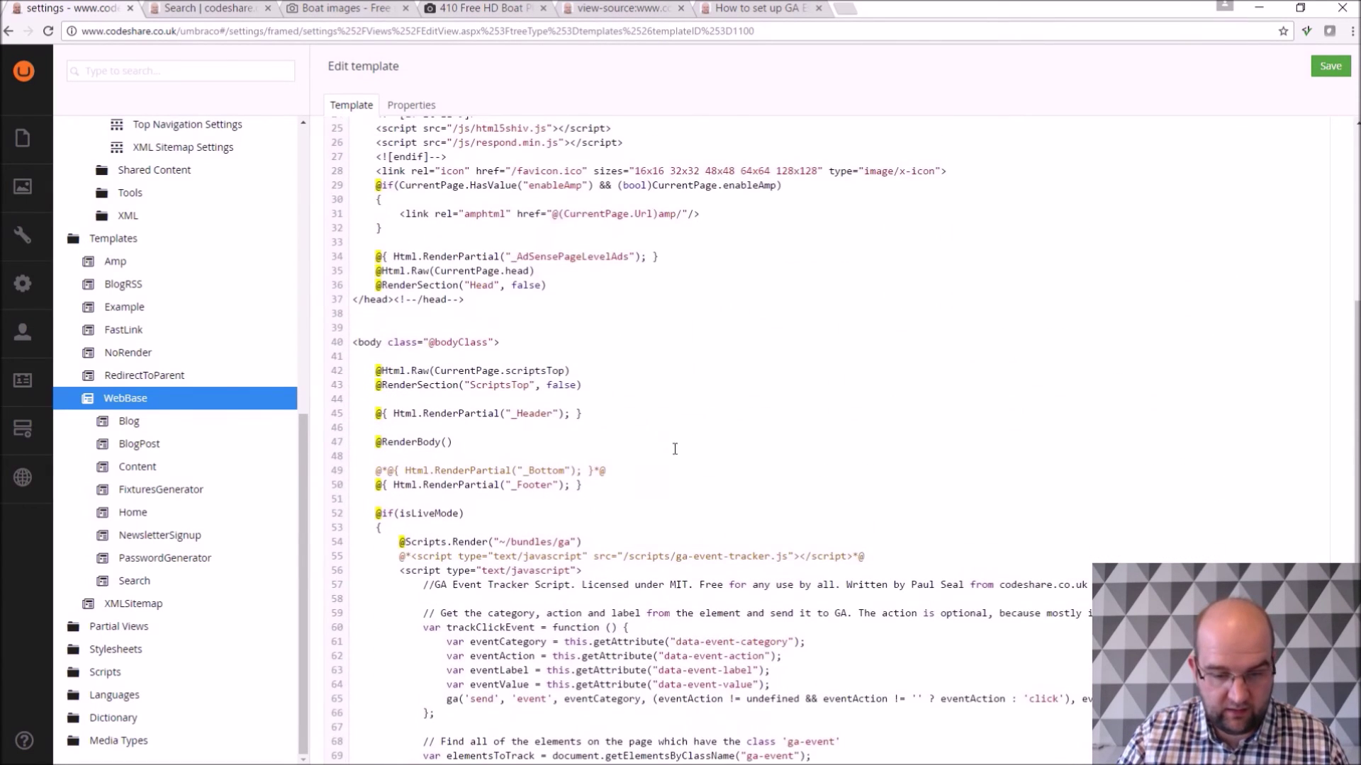
scroll(634, 429, "up", 2)
left_click_drag(584, 615, 414, 615)
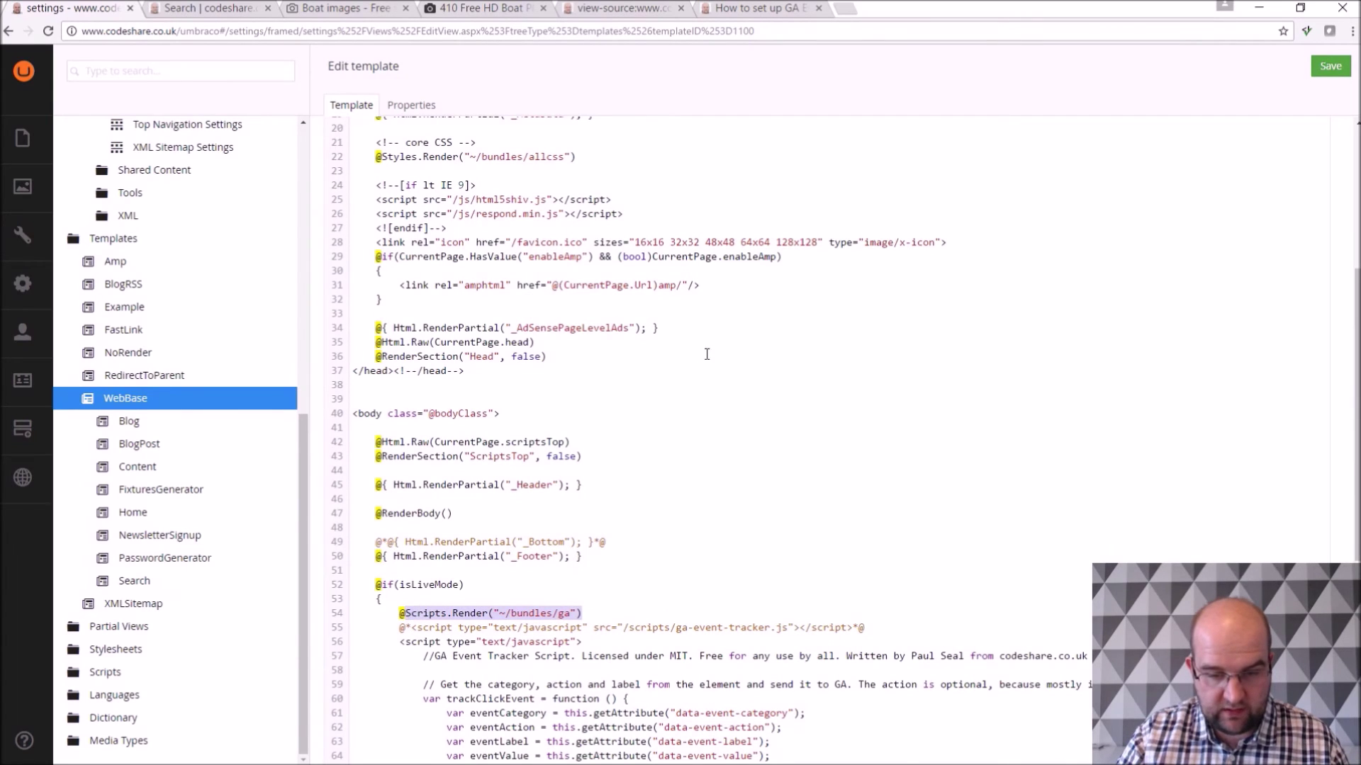
left_click(129, 421)
Open the BlogPost template, scroll its Razor code, and expand the Partial Views folder
left_click(140, 443)
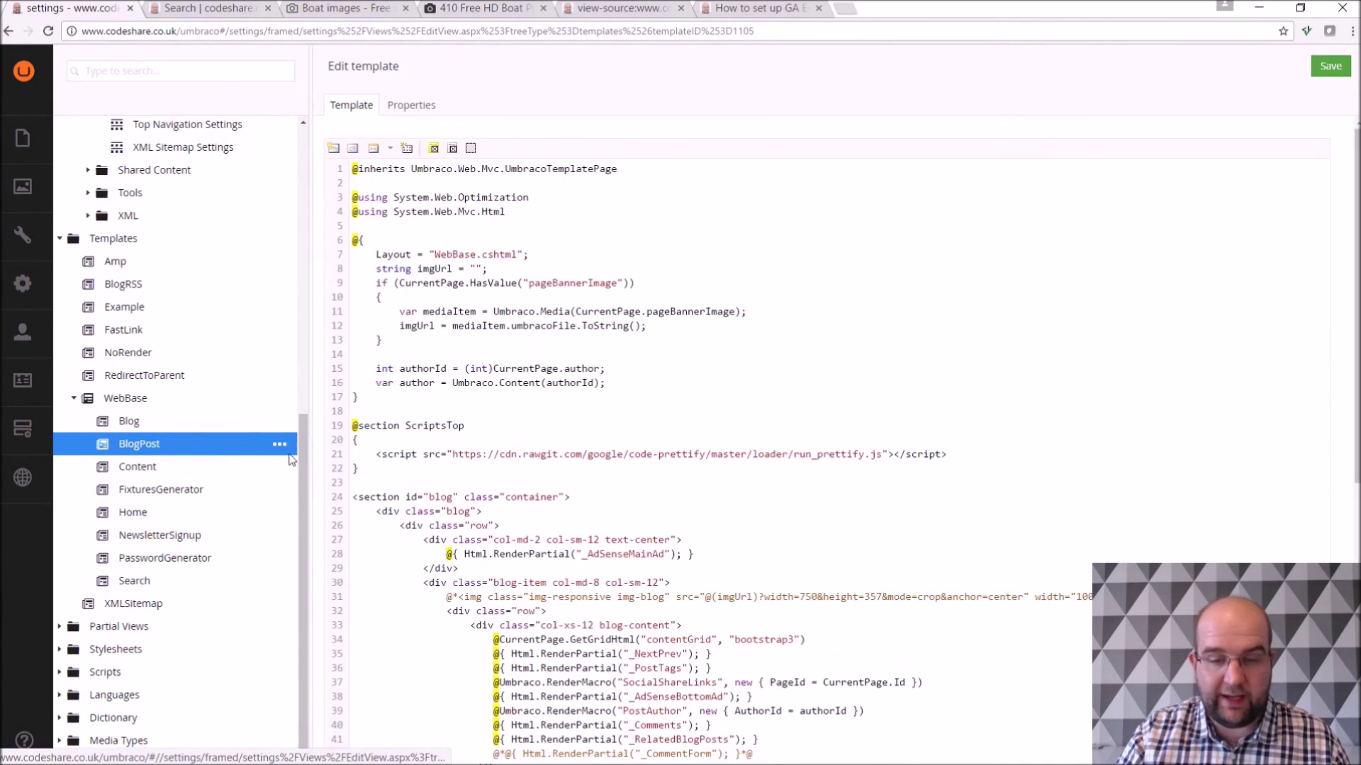
scroll(659, 404, "down", 3)
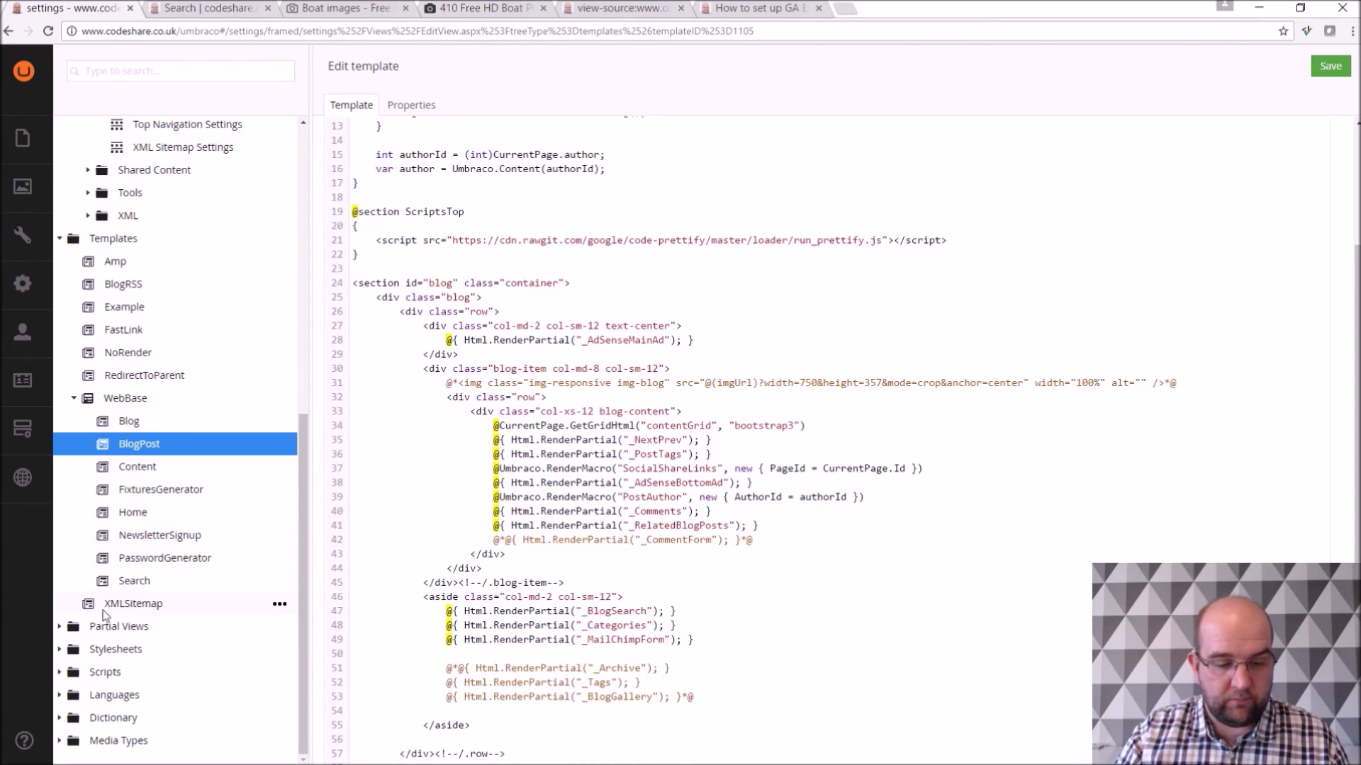
left_click(61, 627)
Open the _Categories partial view from the Partial Views list
scroll(163, 577, "down", 5)
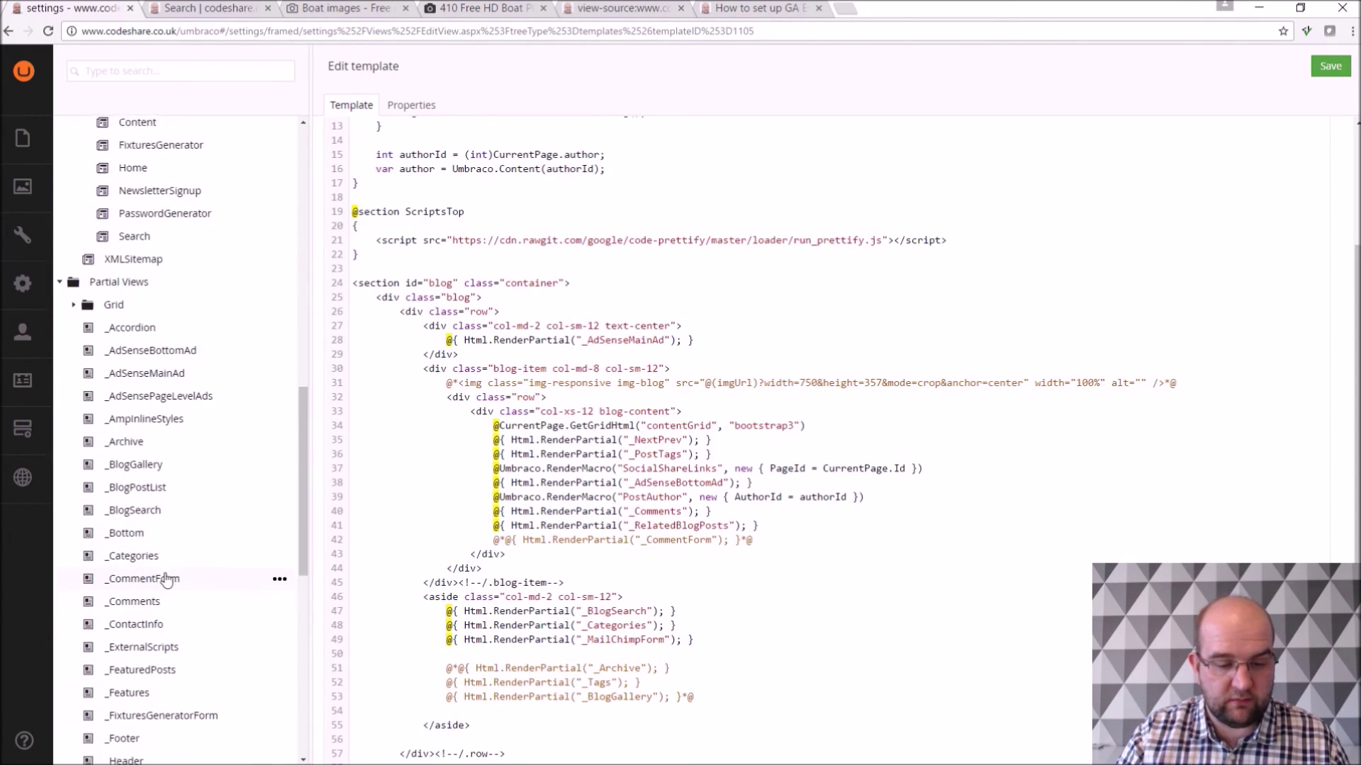
scroll(163, 524, "down", 1)
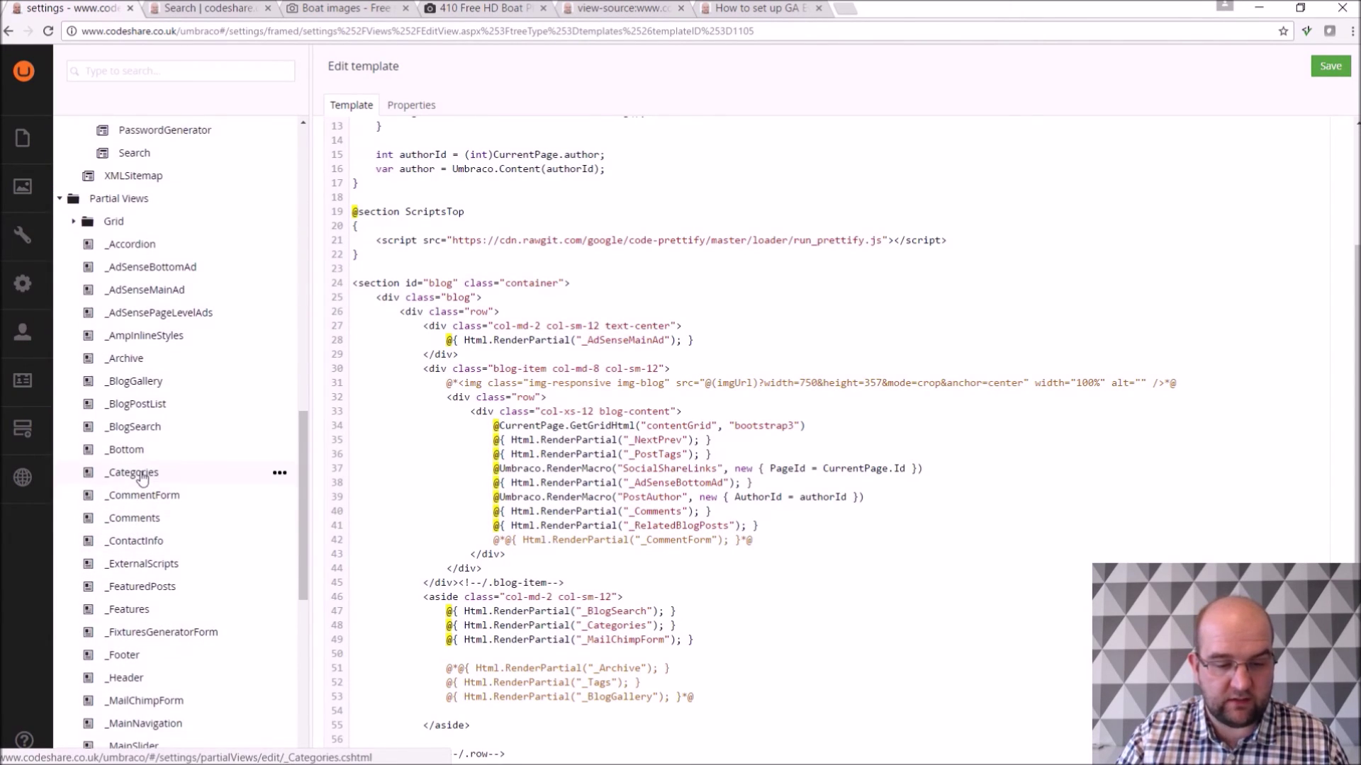
left_click(136, 472)
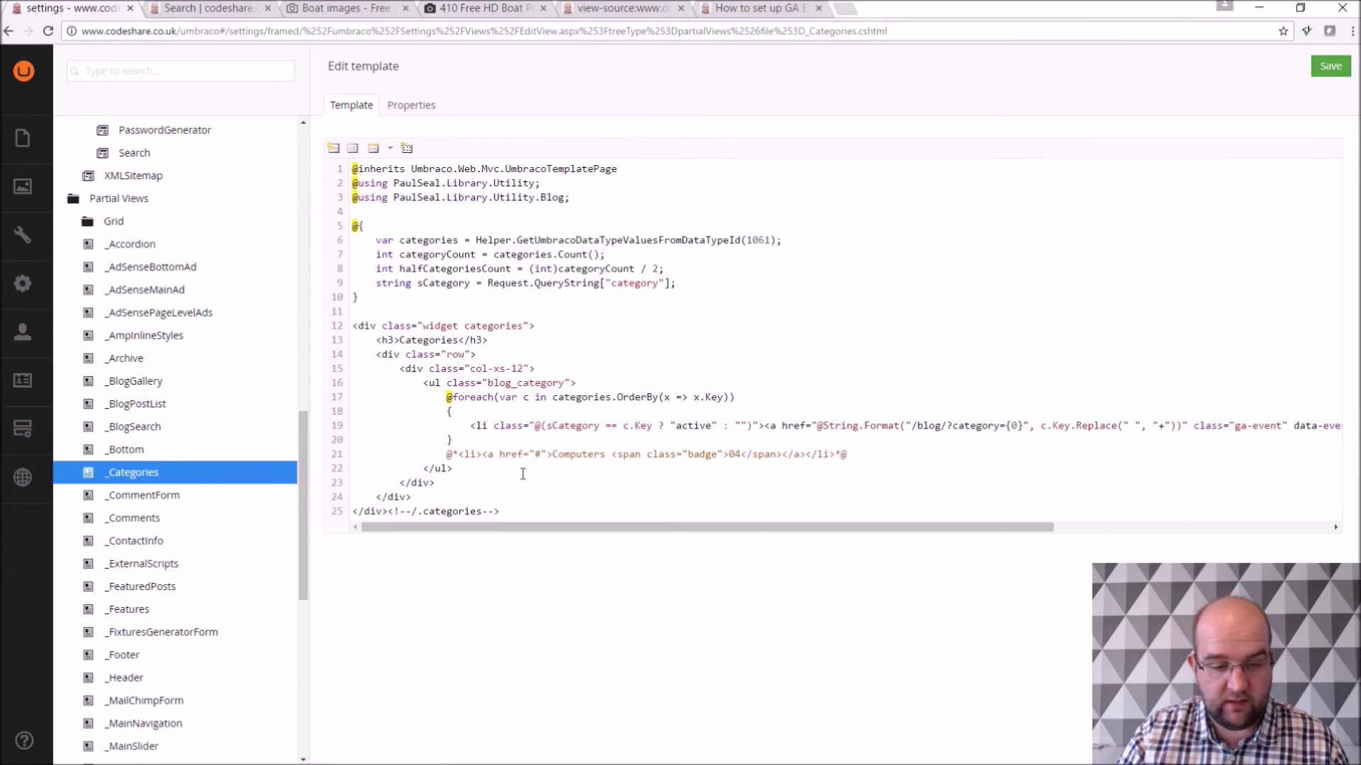
Compare it with the live site's Categories list, then return and expand the Stylesheets folder
left_click(205, 8)
scroll(829, 282, "up", 3)
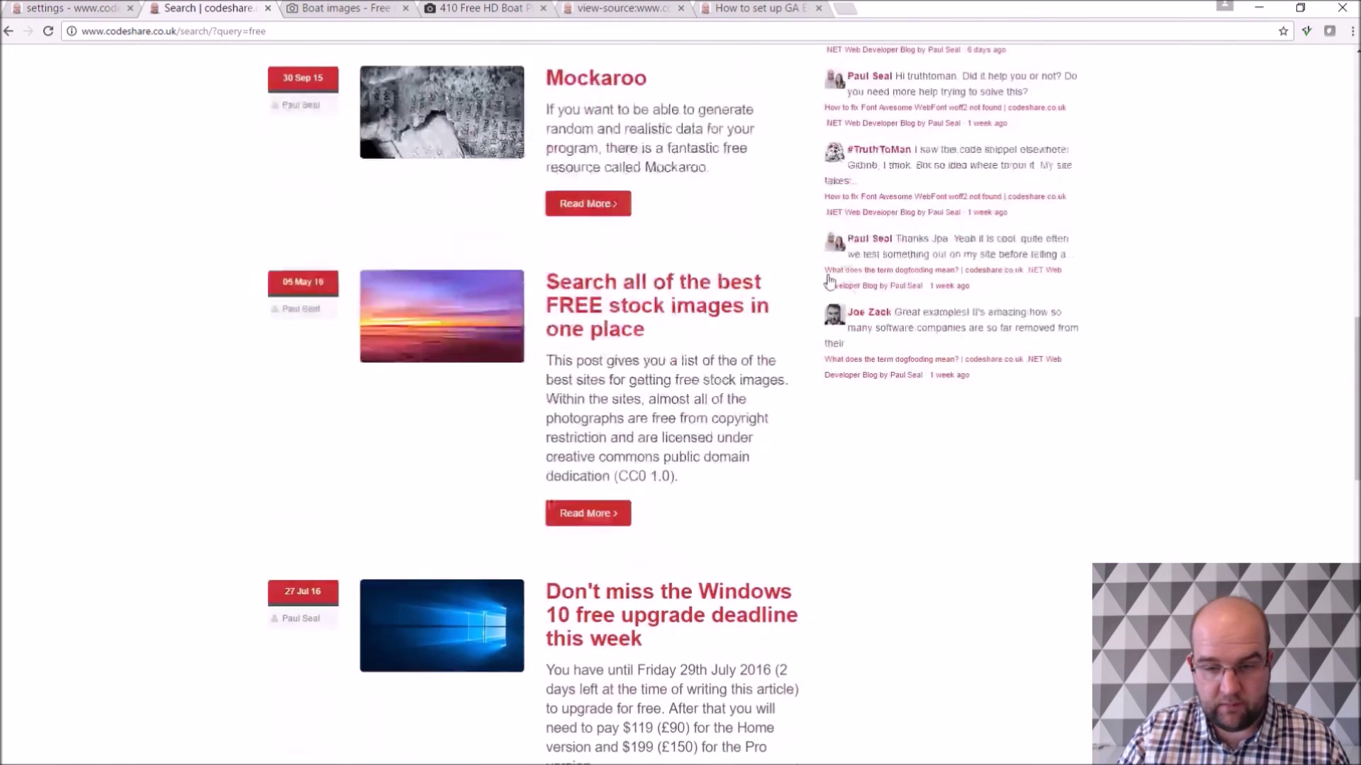
scroll(829, 282, "up", 12)
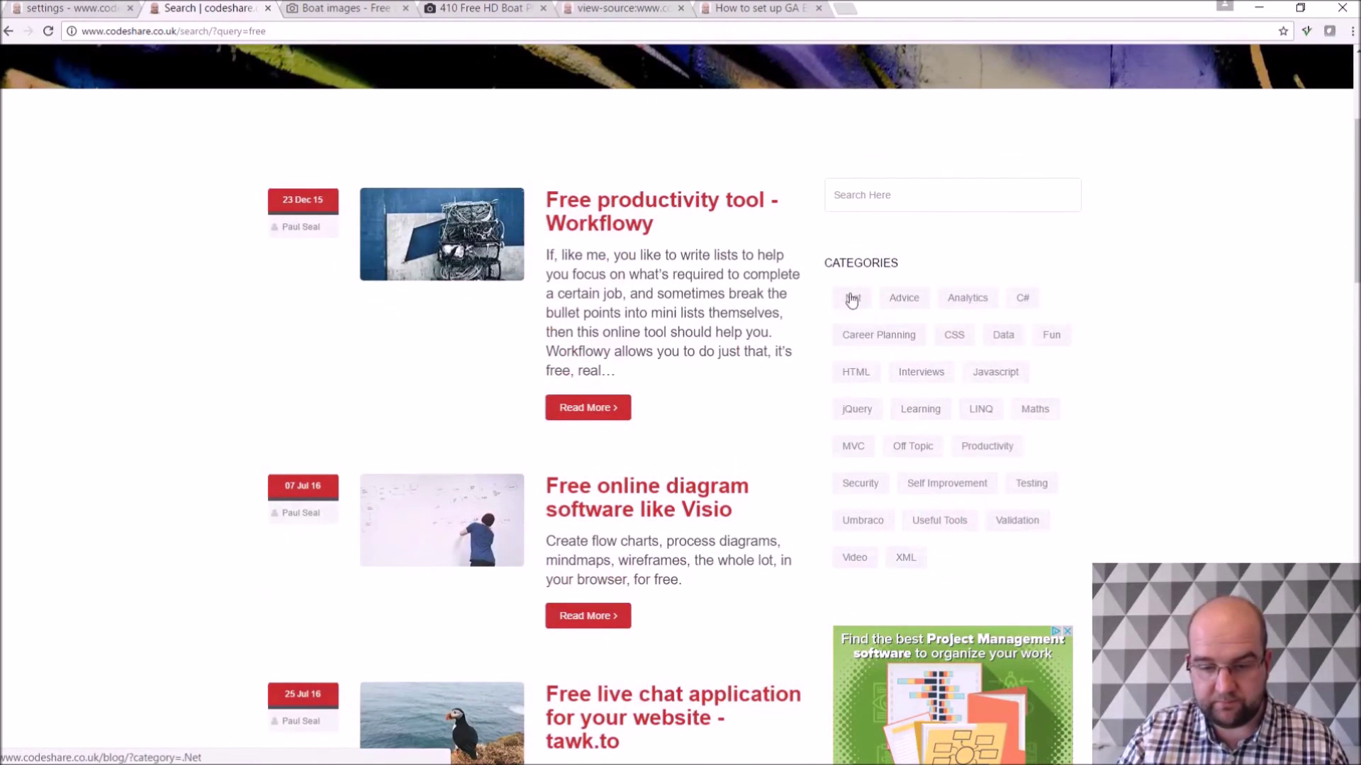
left_click(90, 9)
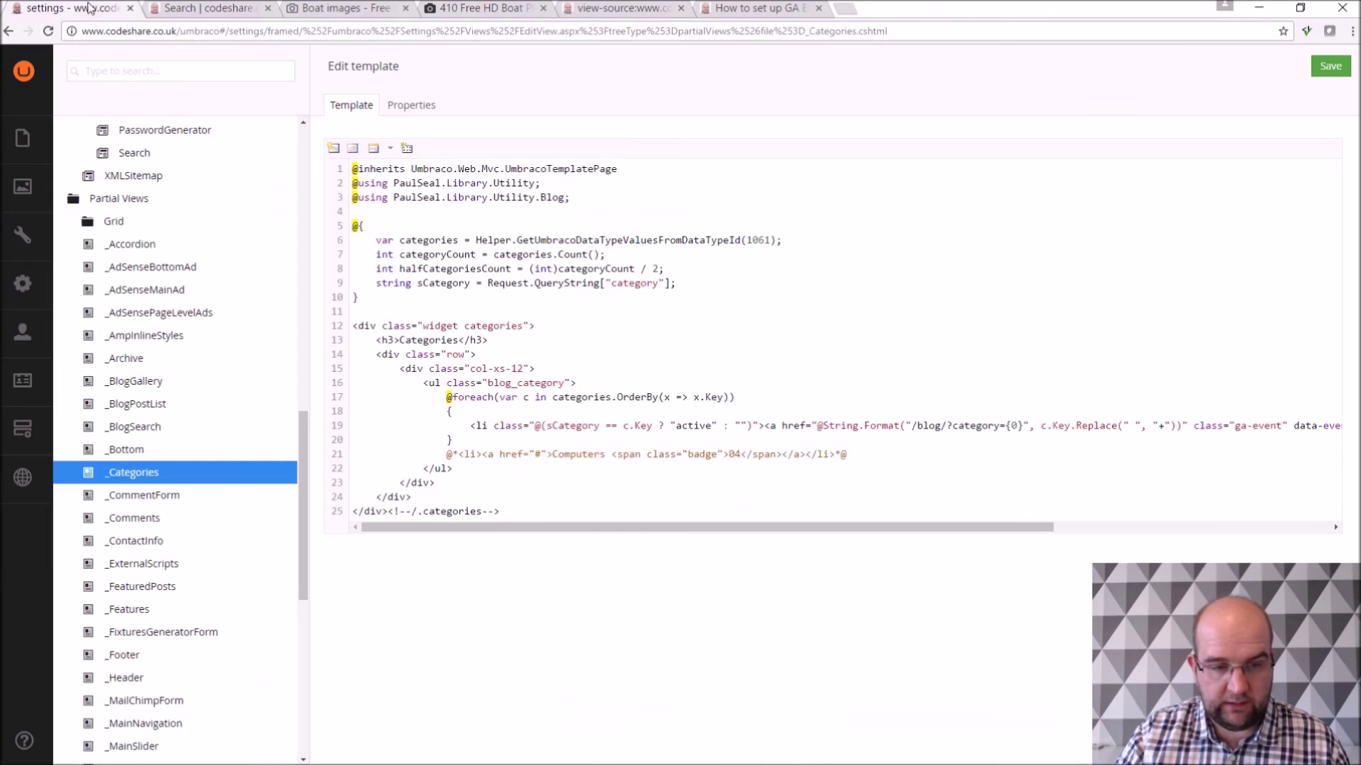
scroll(170, 319, "down", 3)
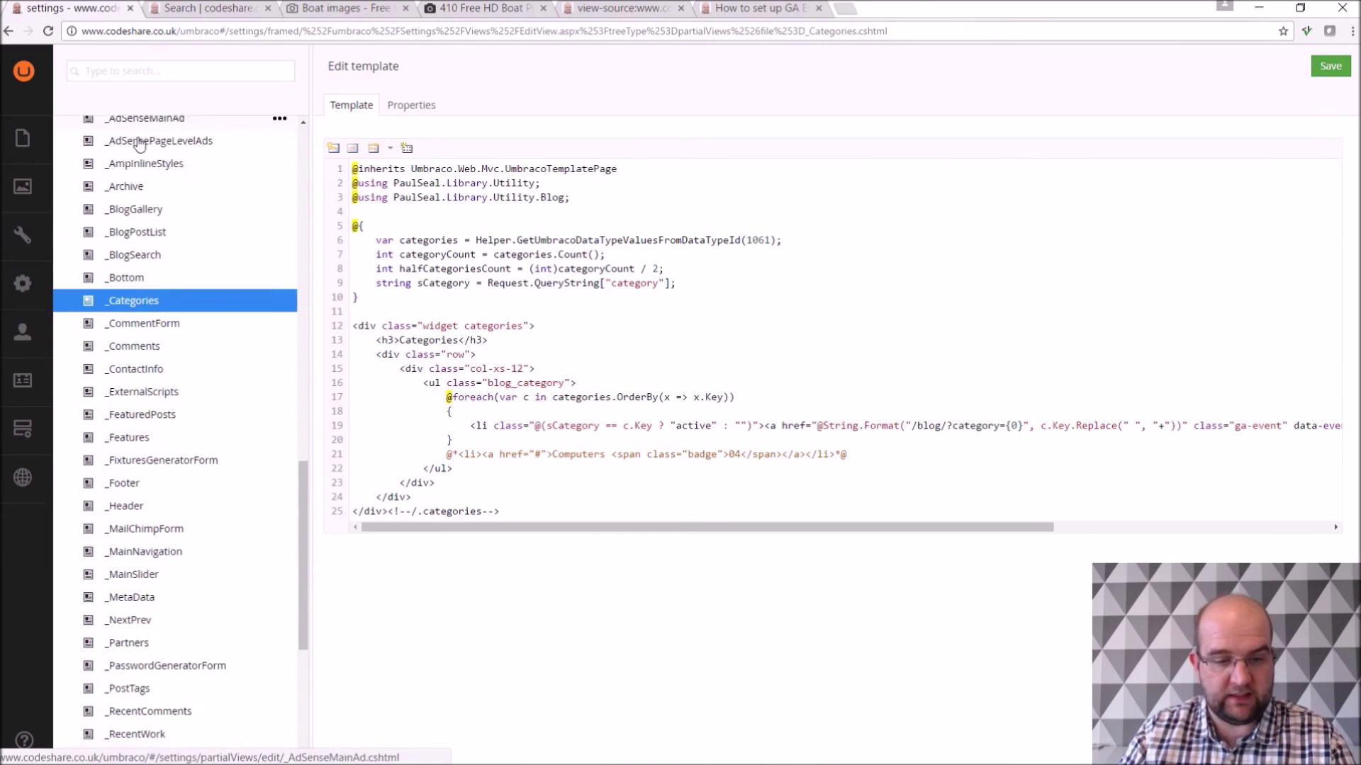
scroll(141, 148, "down", 6)
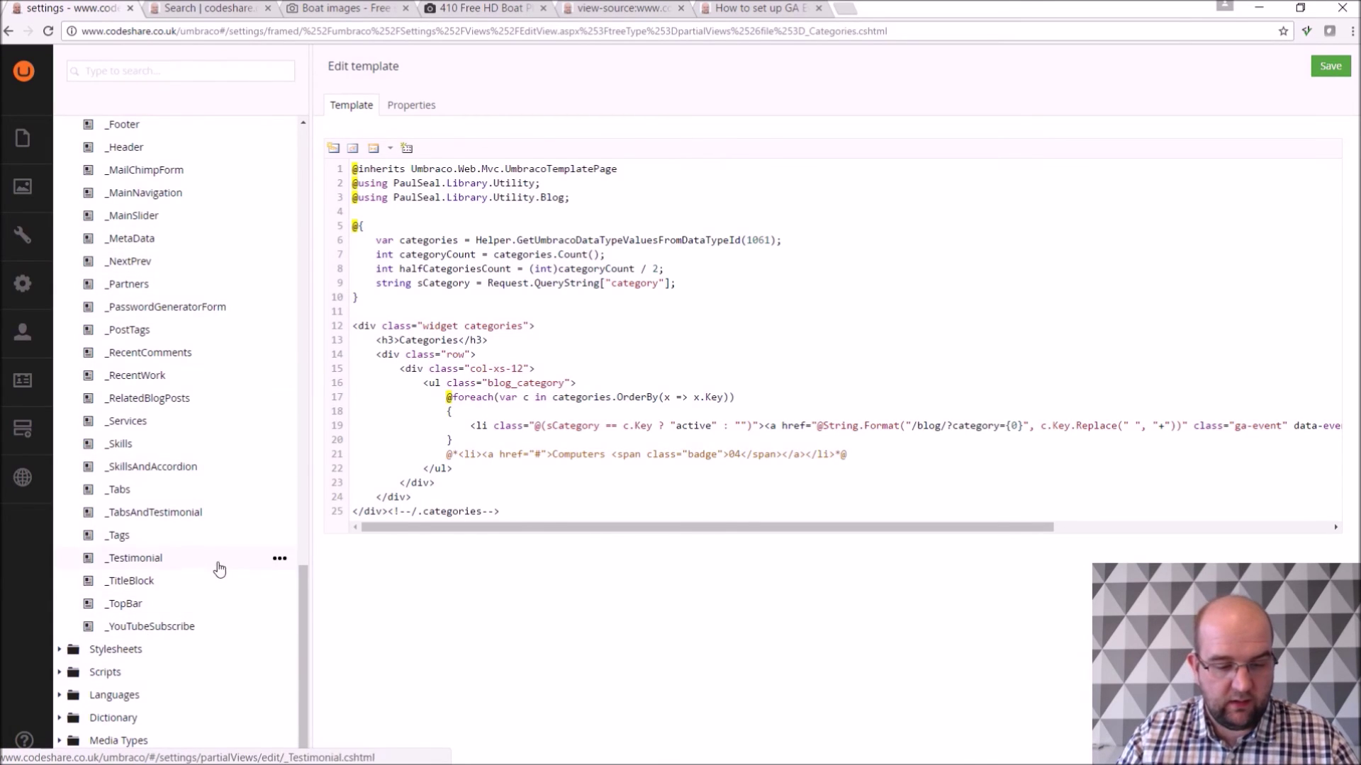
left_click(61, 650)
Open the main stylesheet and scroll its typography, link and button rules, then go to Developer
scroll(71, 662, "down", 3)
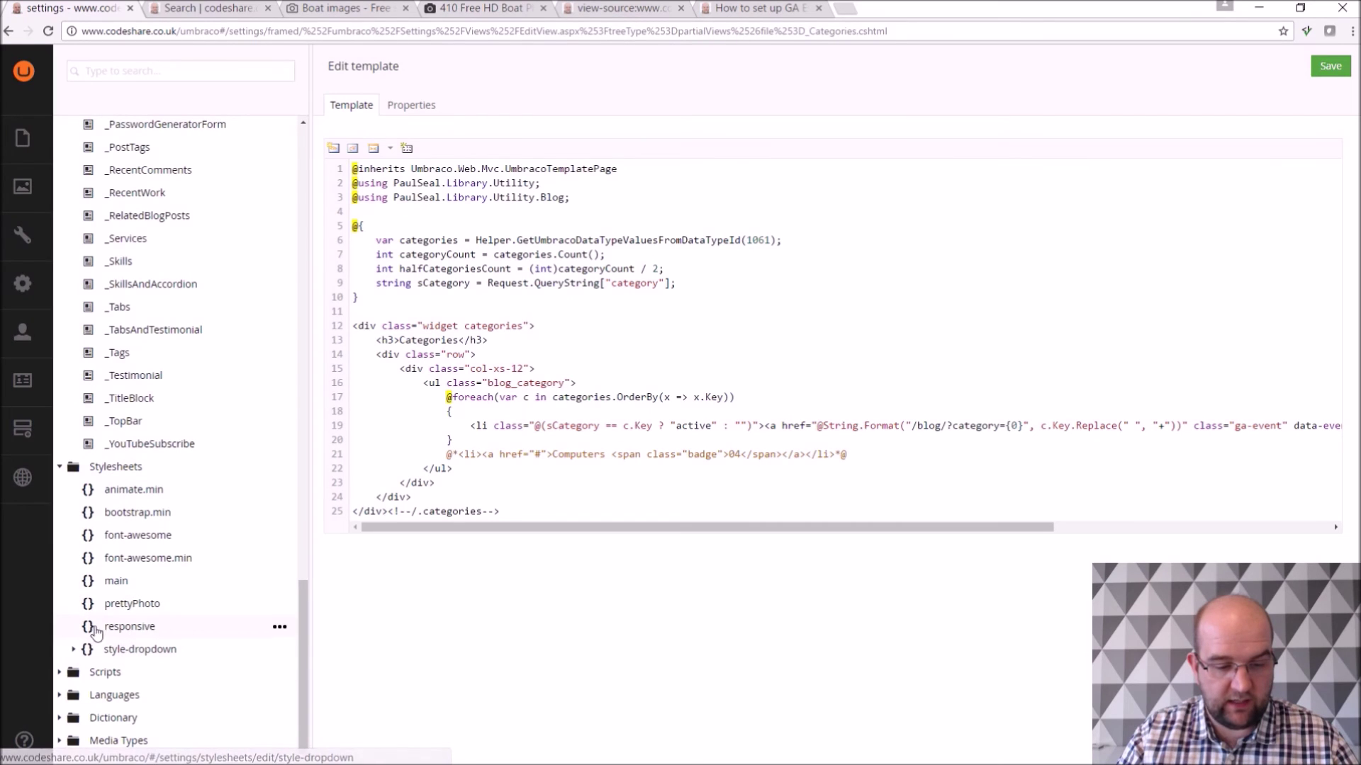
left_click(117, 581)
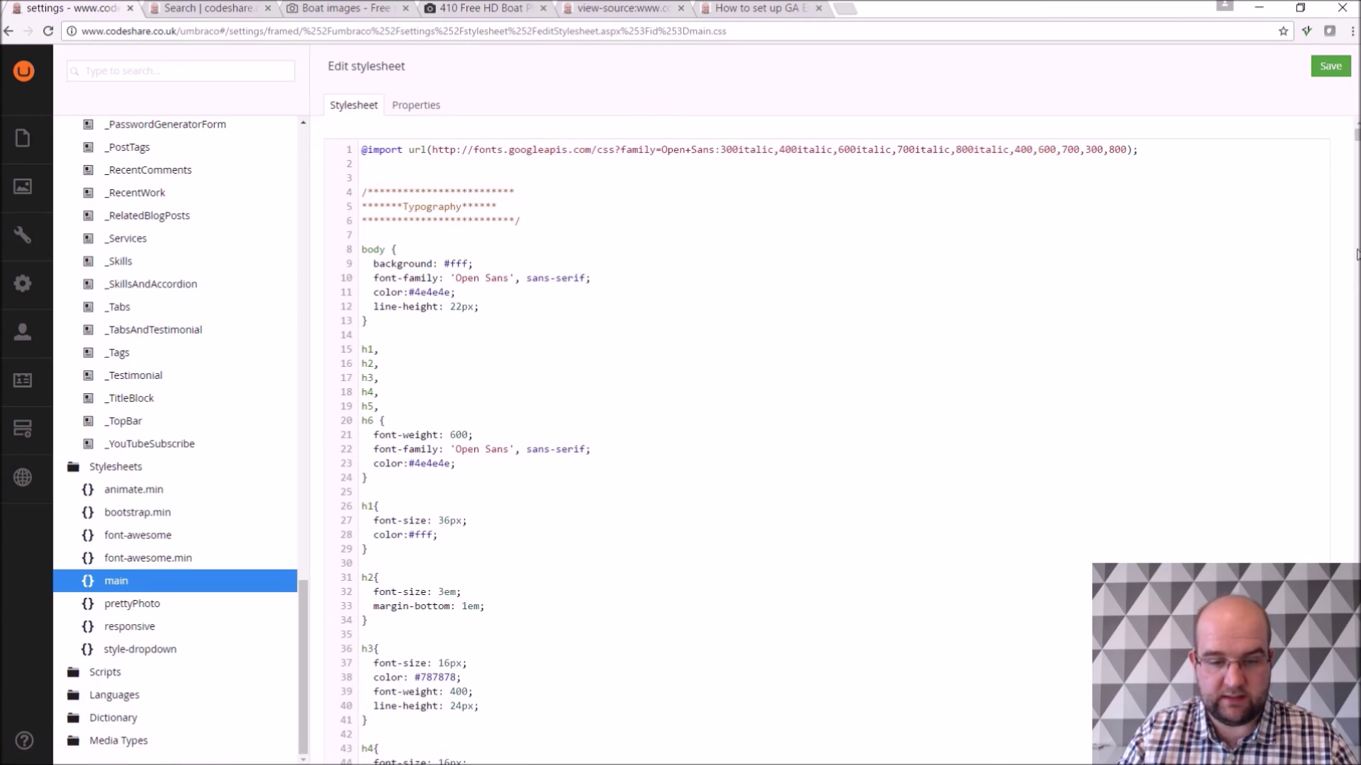
scroll(797, 358, "down", 8)
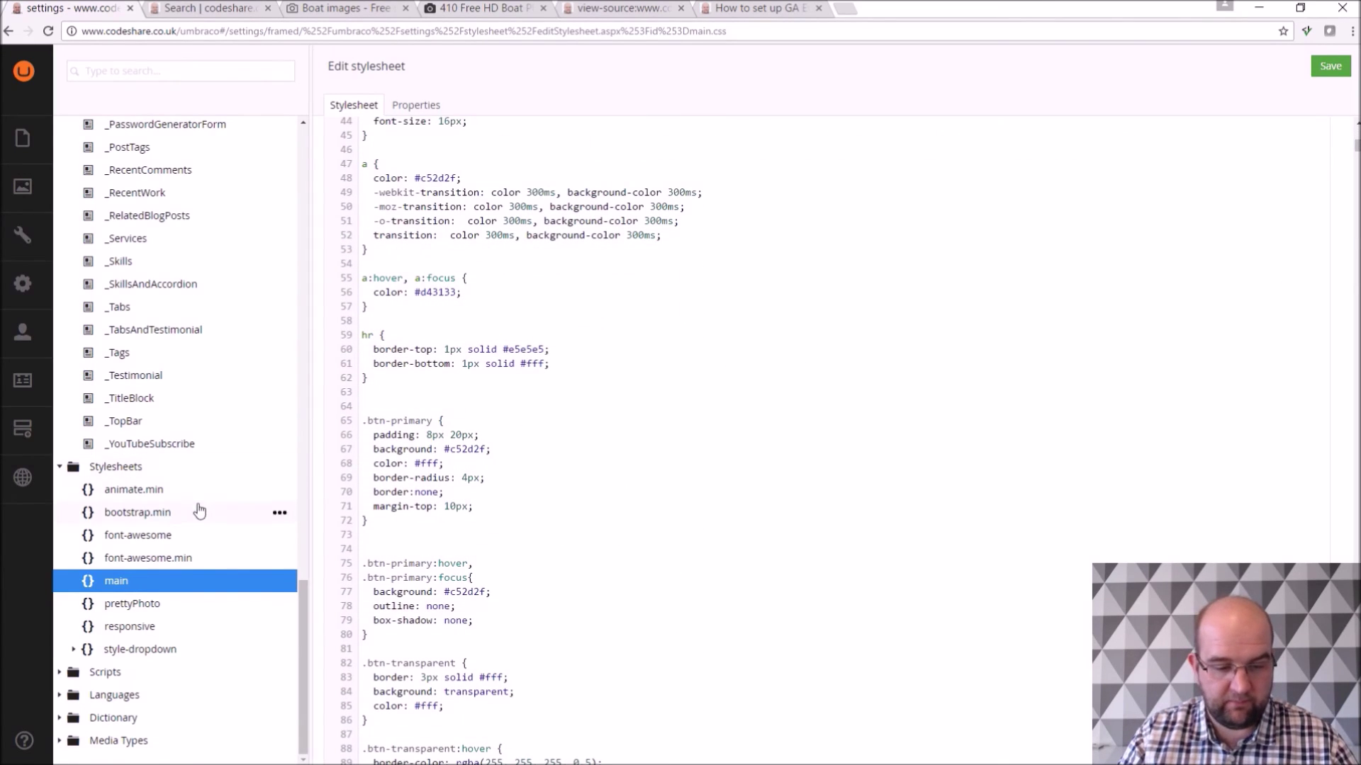
left_click(26, 289)
Collapse Data Types and expand Macros and Partial View Macro Files, showing BlogPostListItem, PostAuthor, SocialShareLinks
scroll(186, 340, "up", 3)
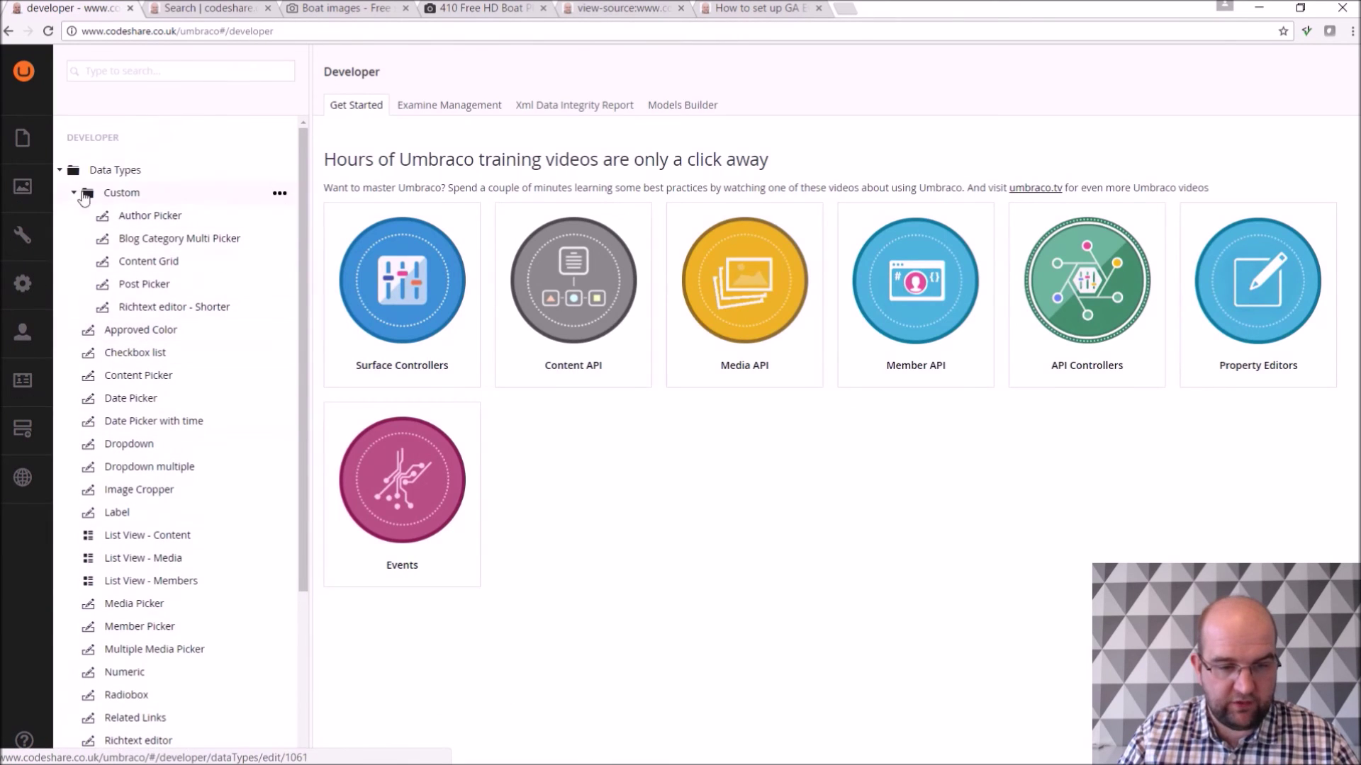
left_click(74, 193)
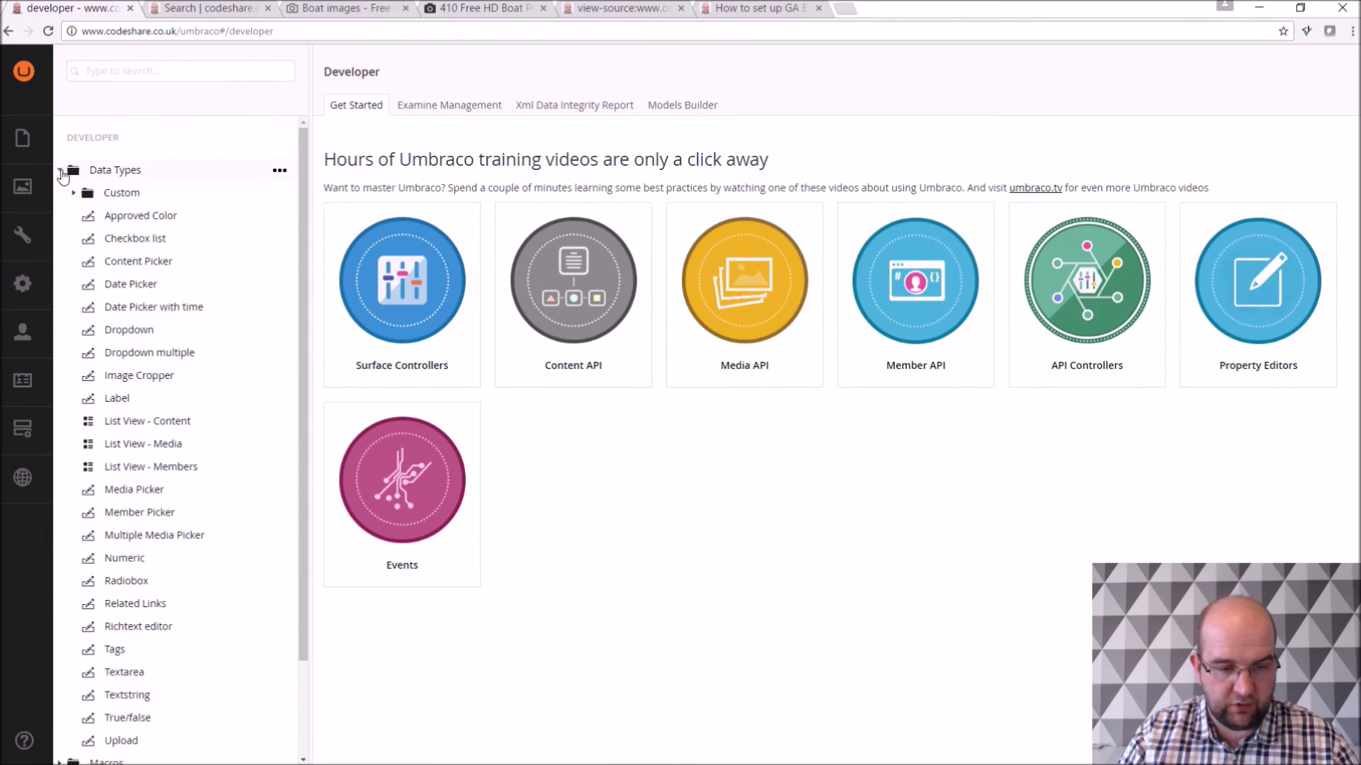
left_click(61, 171)
left_click(62, 194)
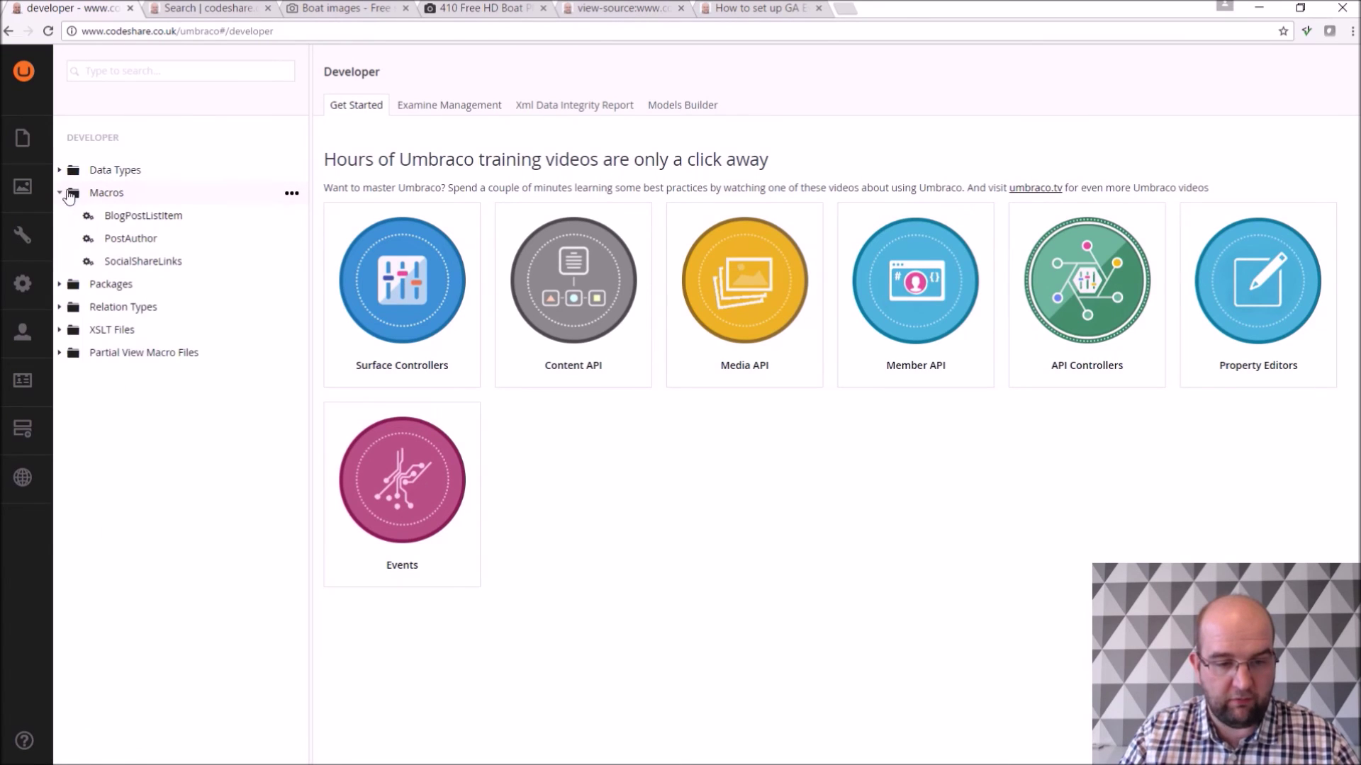
left_click(69, 356)
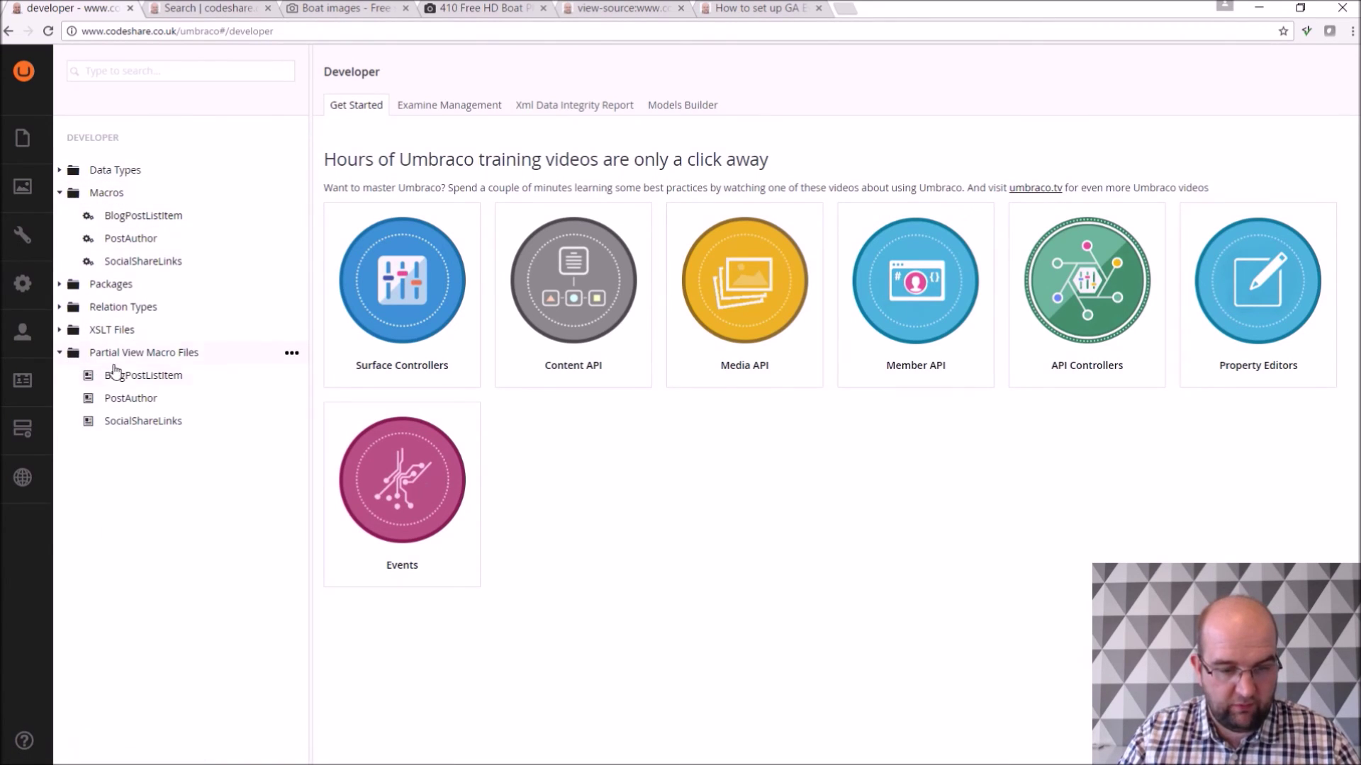
From the live search results, go to the codeshare.co.uk home page and scroll to Most popular posts
left_click(211, 11)
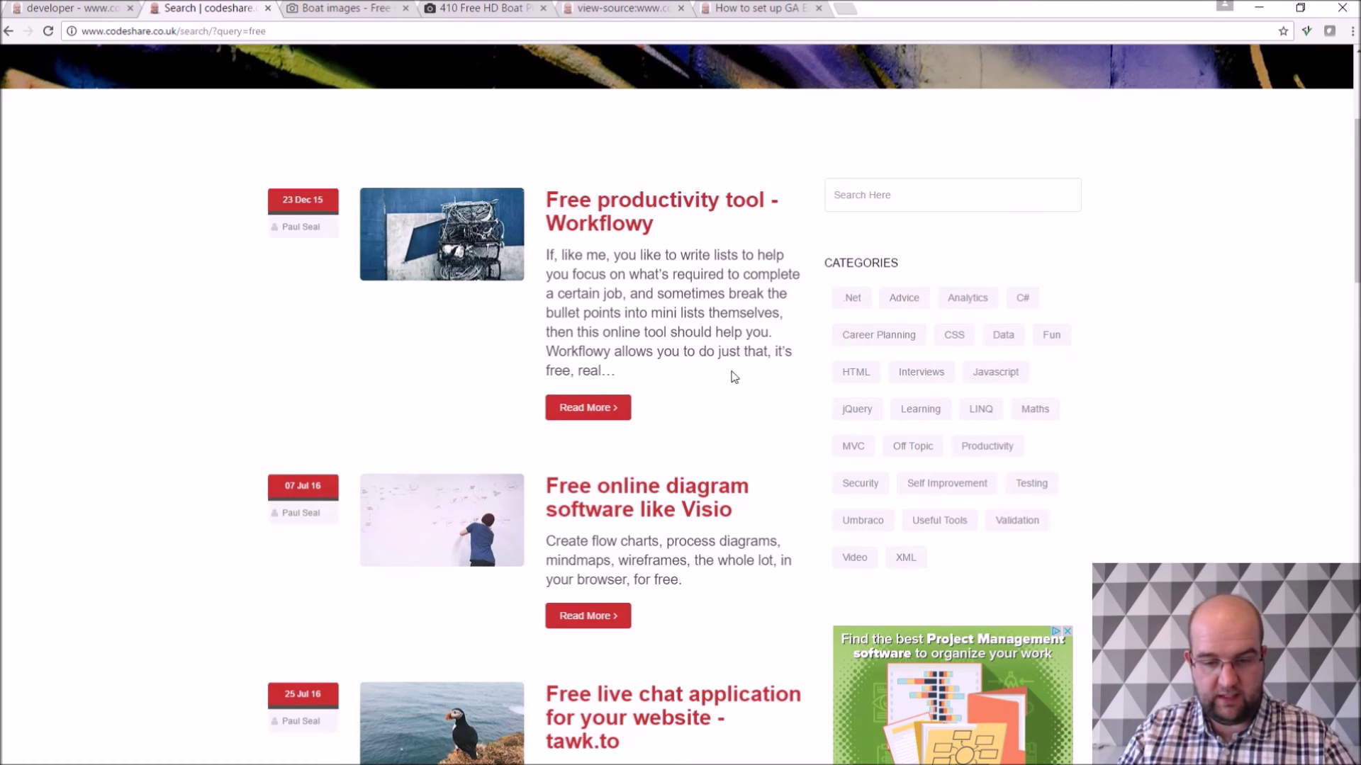
scroll(349, 283, "down", 6)
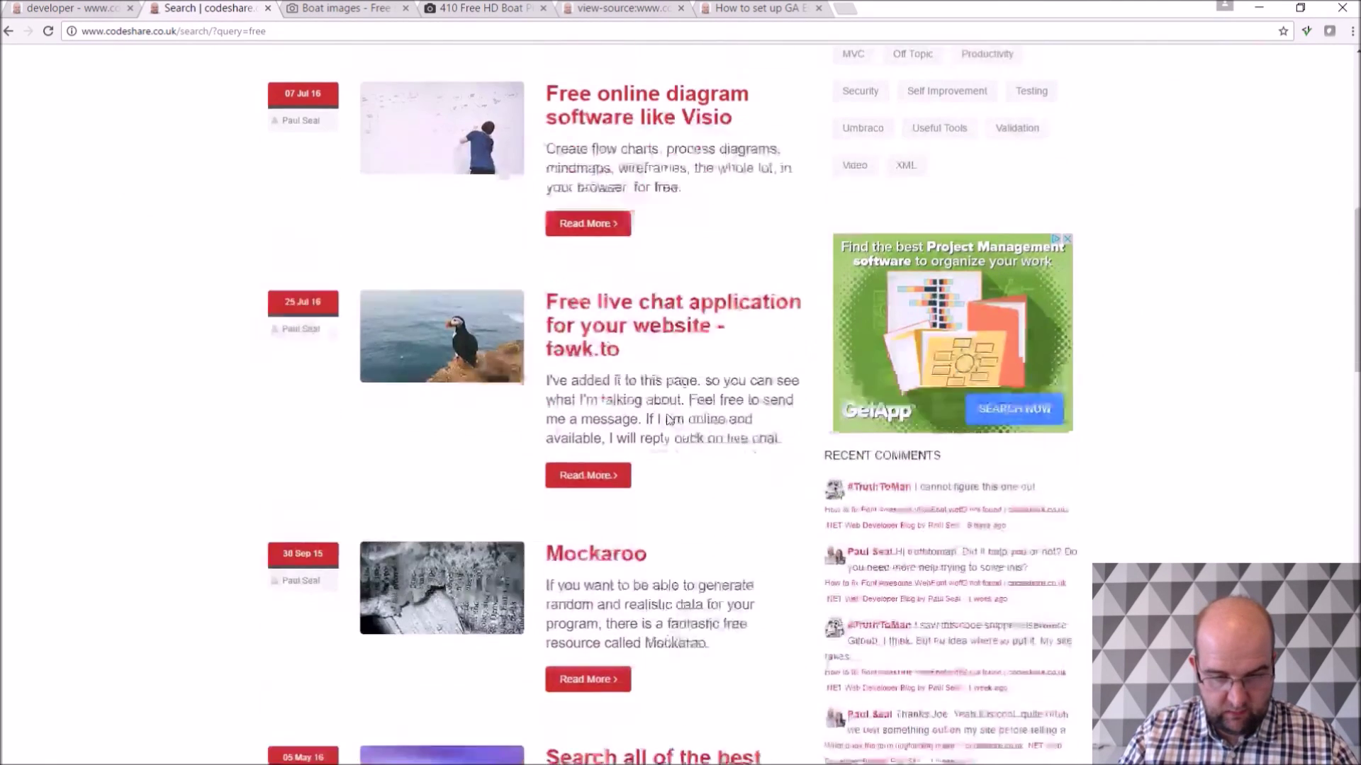
scroll(561, 380, "up", 10)
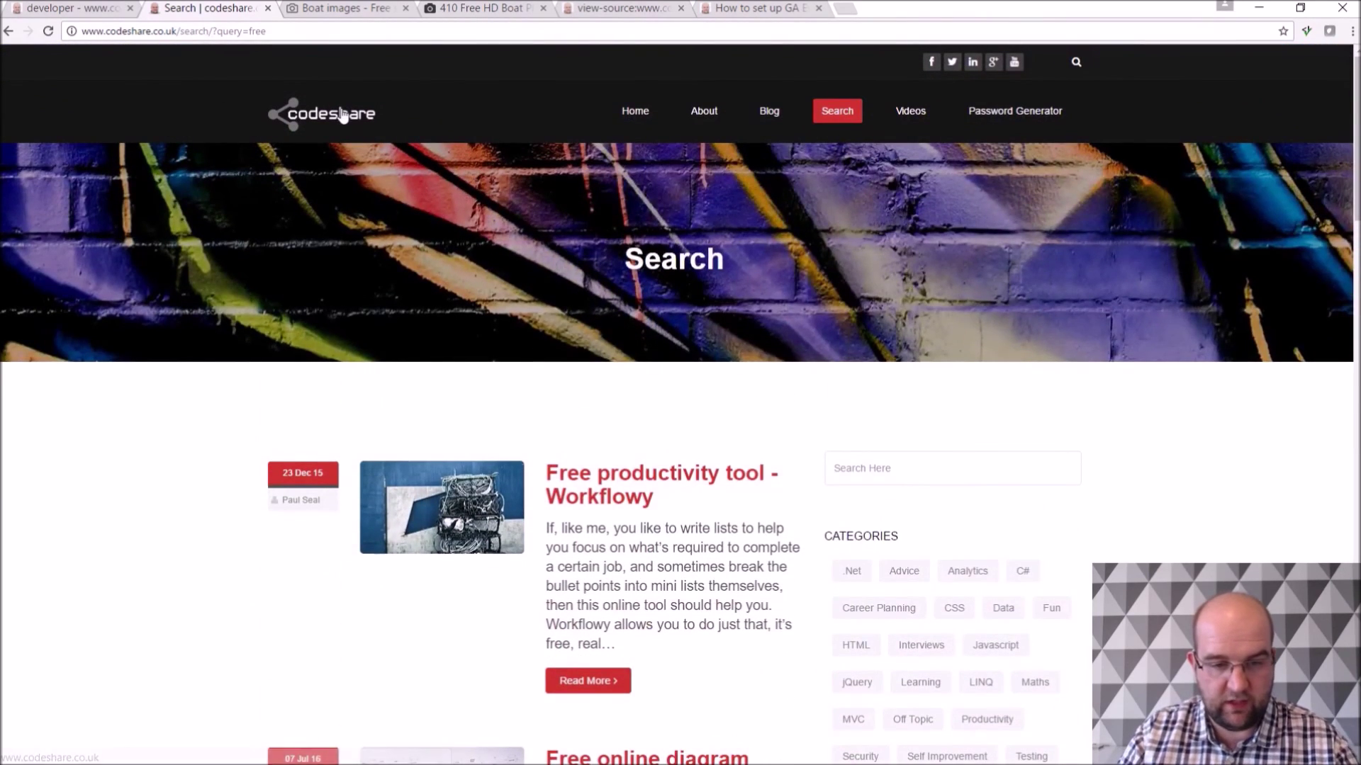
left_click(346, 113)
scroll(613, 289, "down", 4)
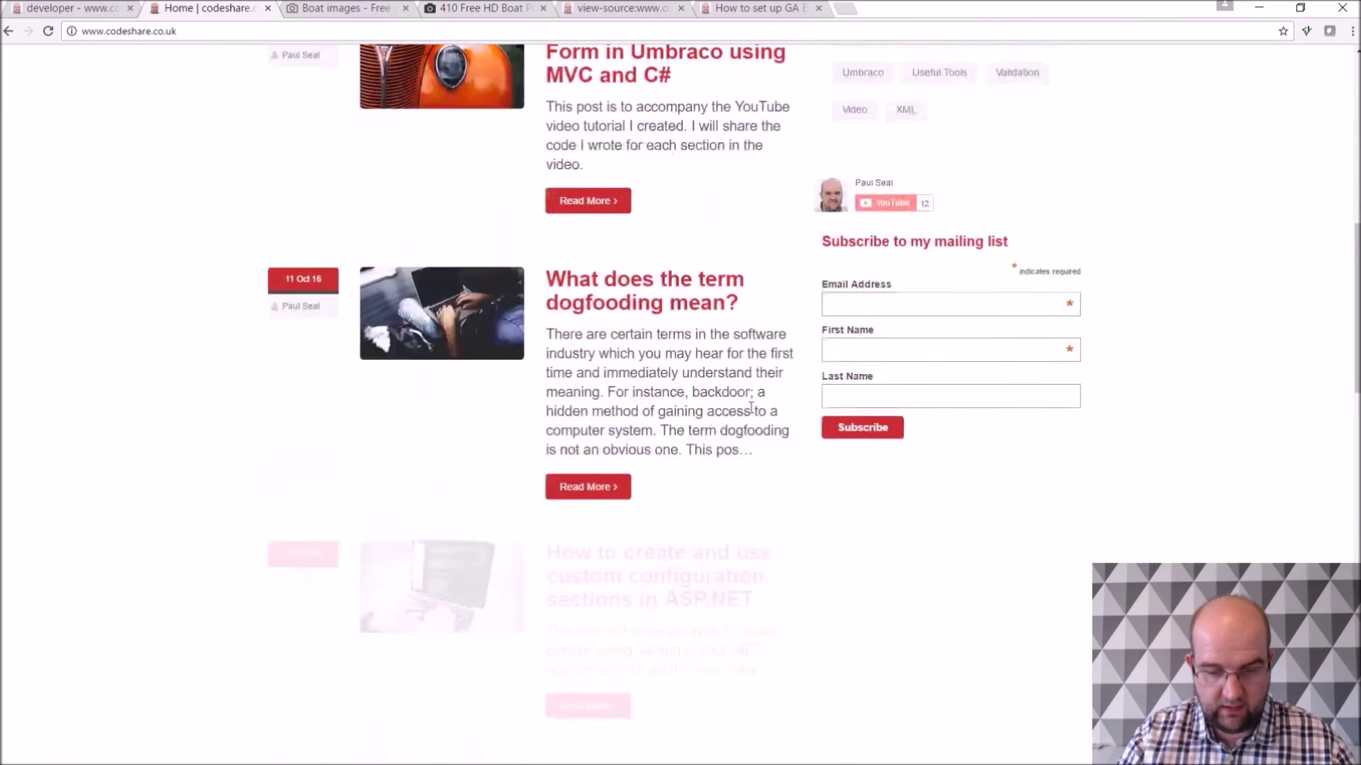
scroll(751, 407, "down", 12)
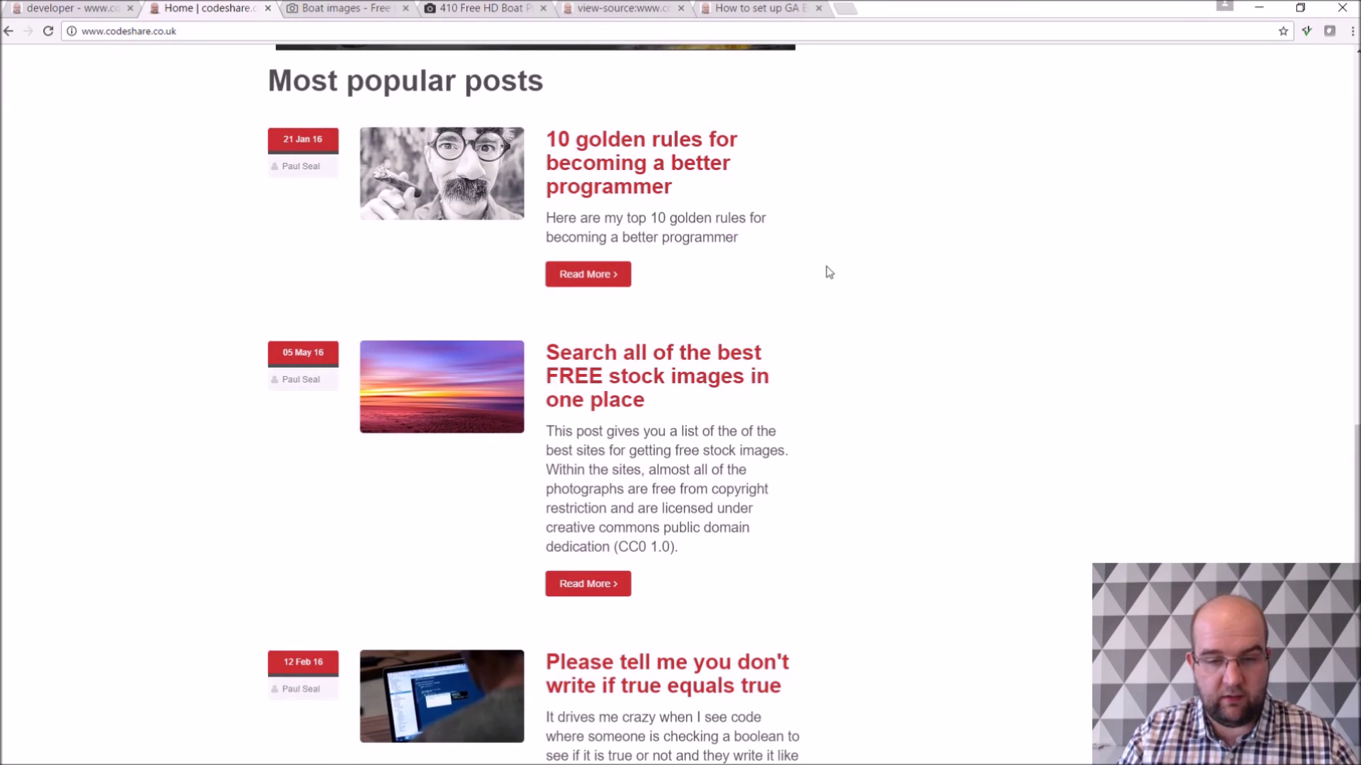
Open the BlogPostListItem macro's parameters: PostId (Numeric) and Context (Textbox)
left_click(120, 12)
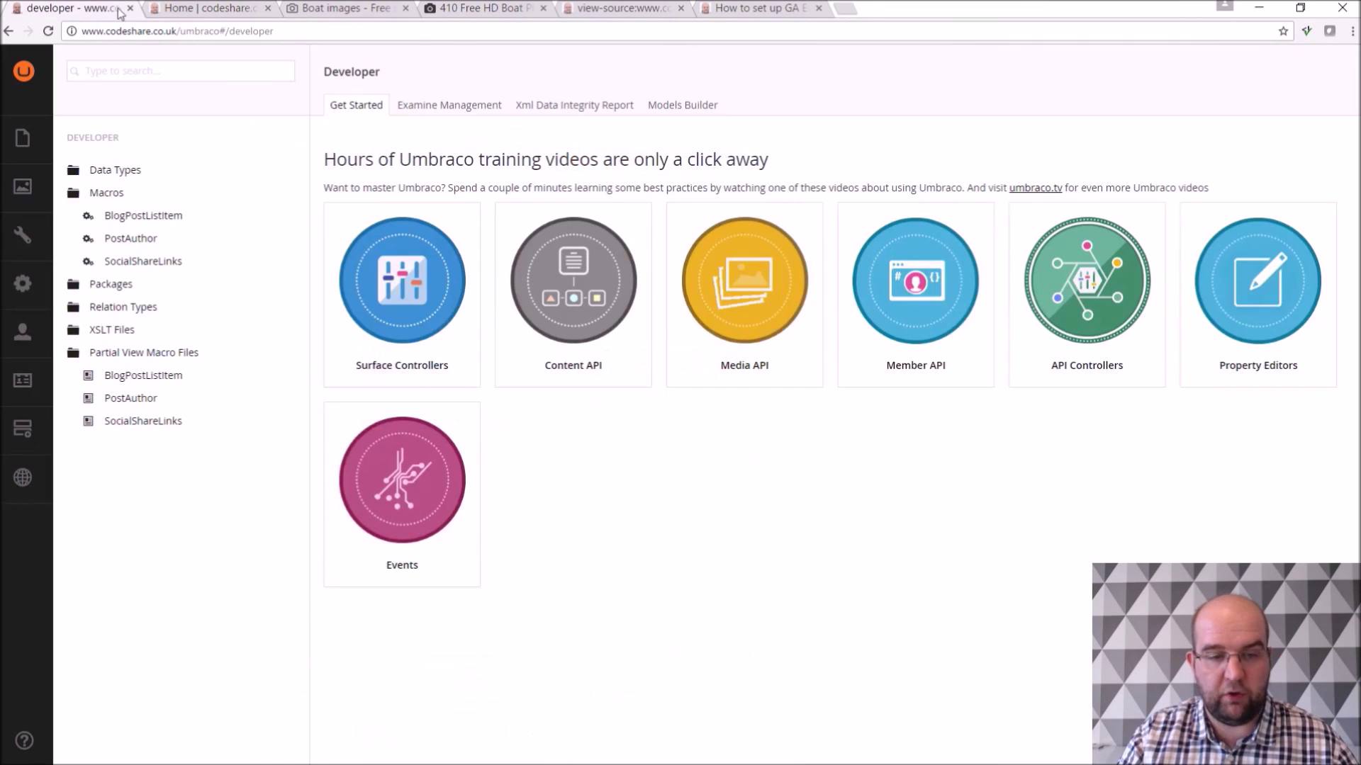
left_click(167, 224)
left_click(431, 108)
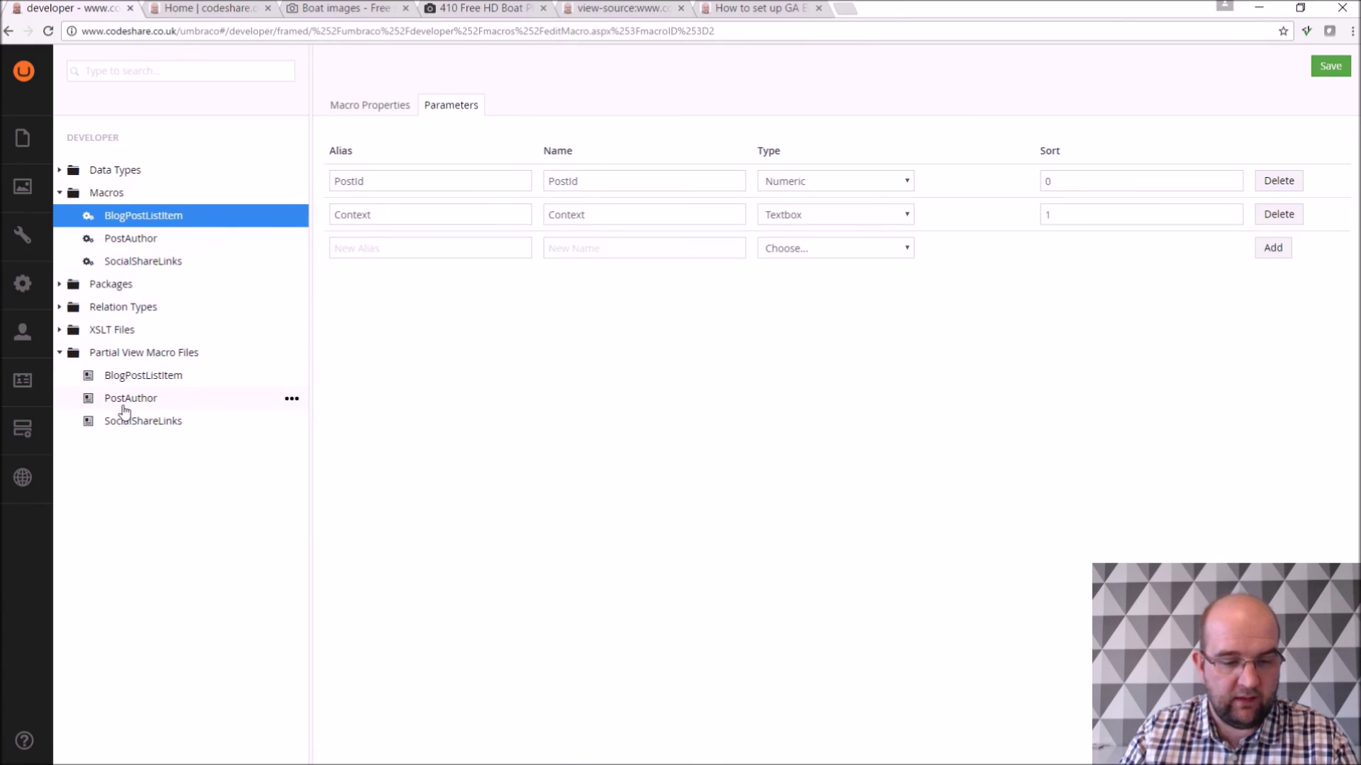
Scroll through the BlogPostListItem macro markup, then bring up the live homepage's Most popular posts list
left_click(132, 382)
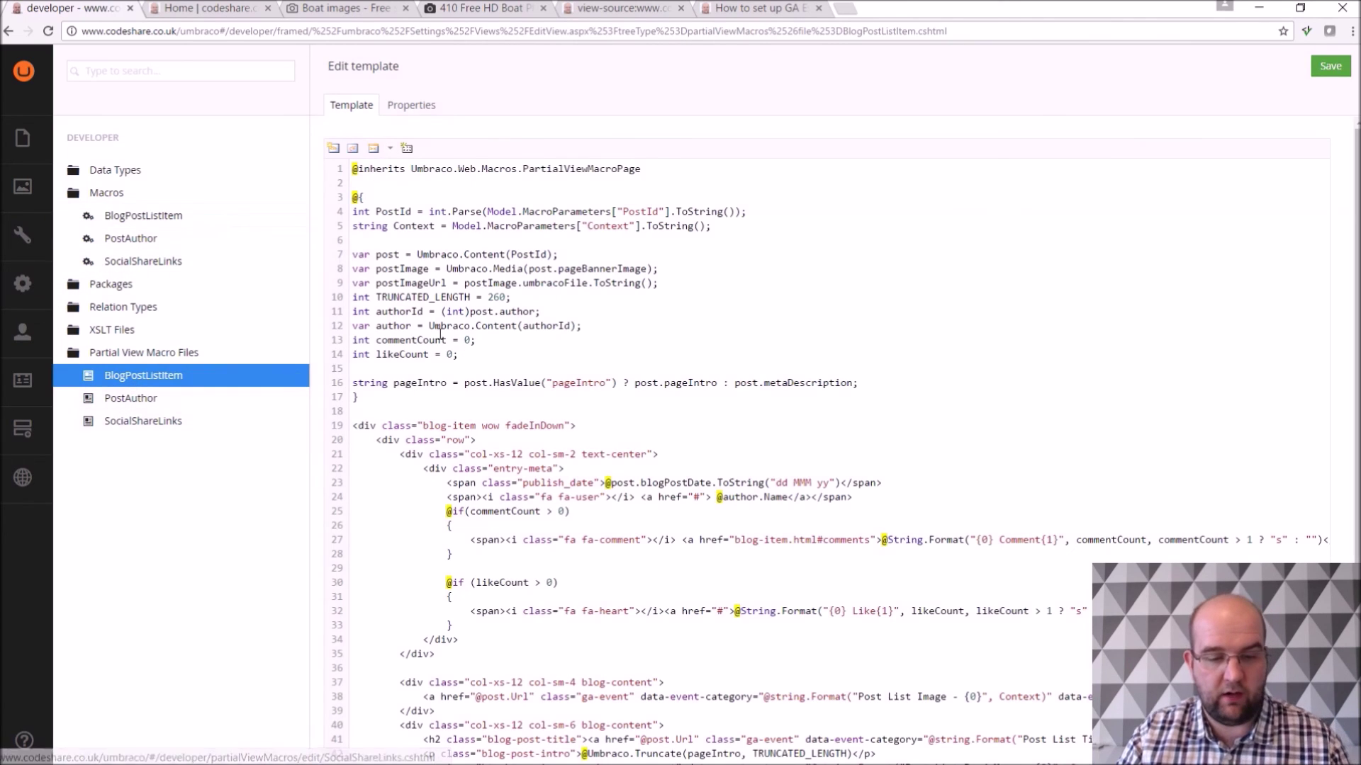
scroll(492, 185, "down", 3)
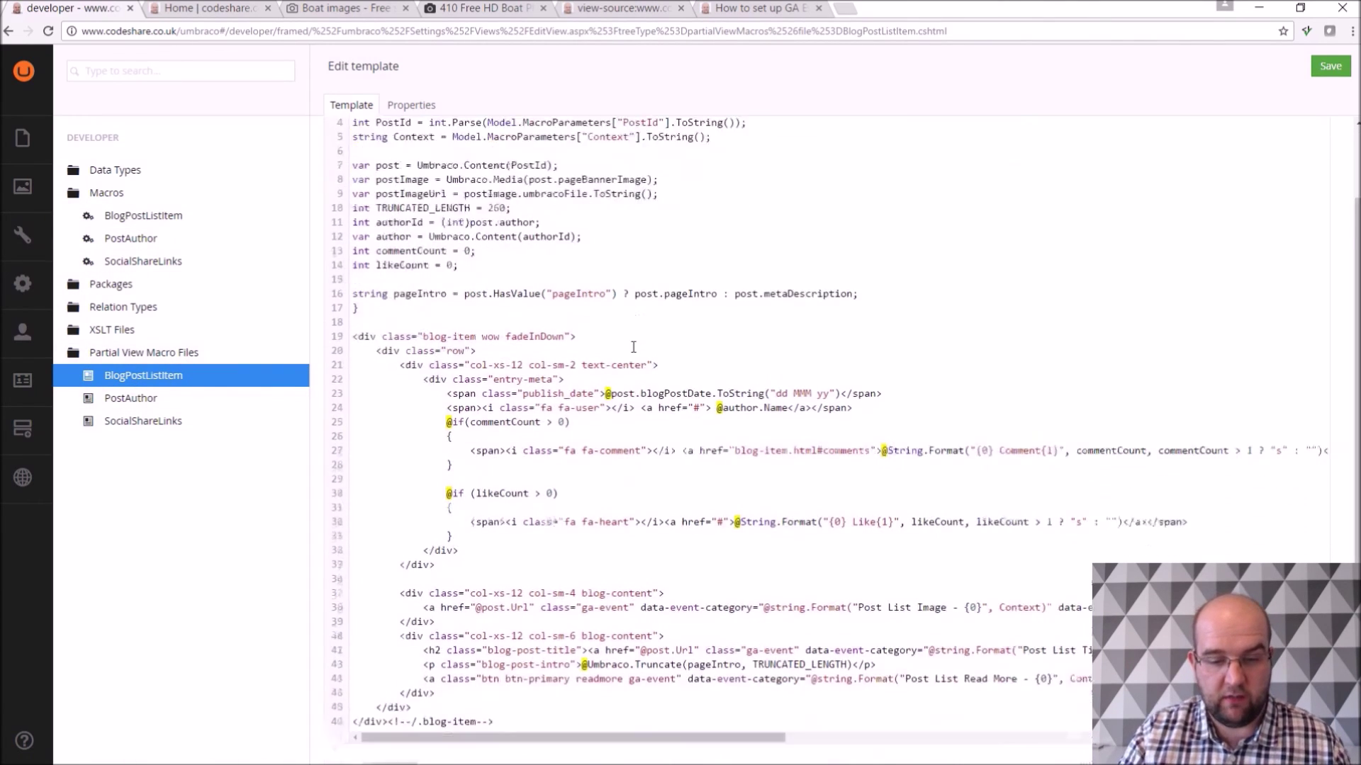
scroll(493, 185, "up", 2)
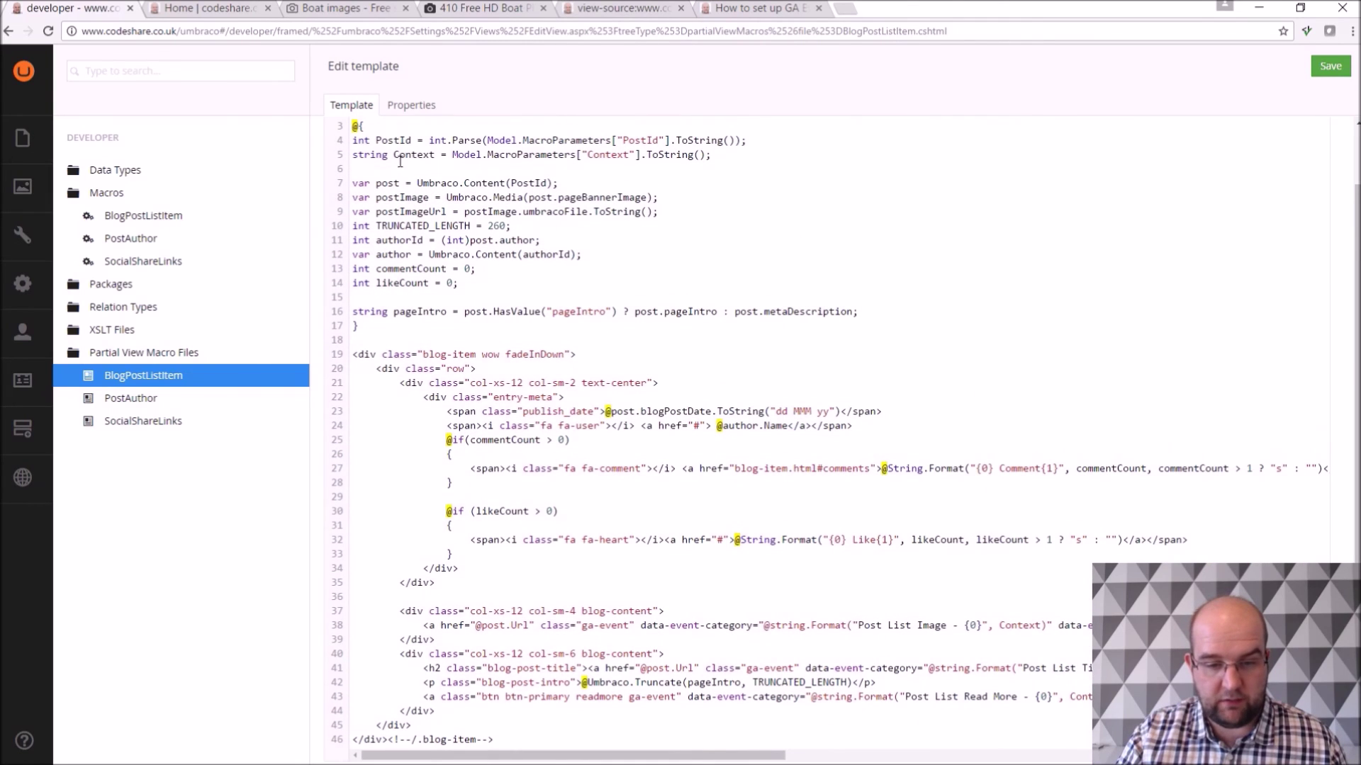
scroll(567, 289, "down", 1)
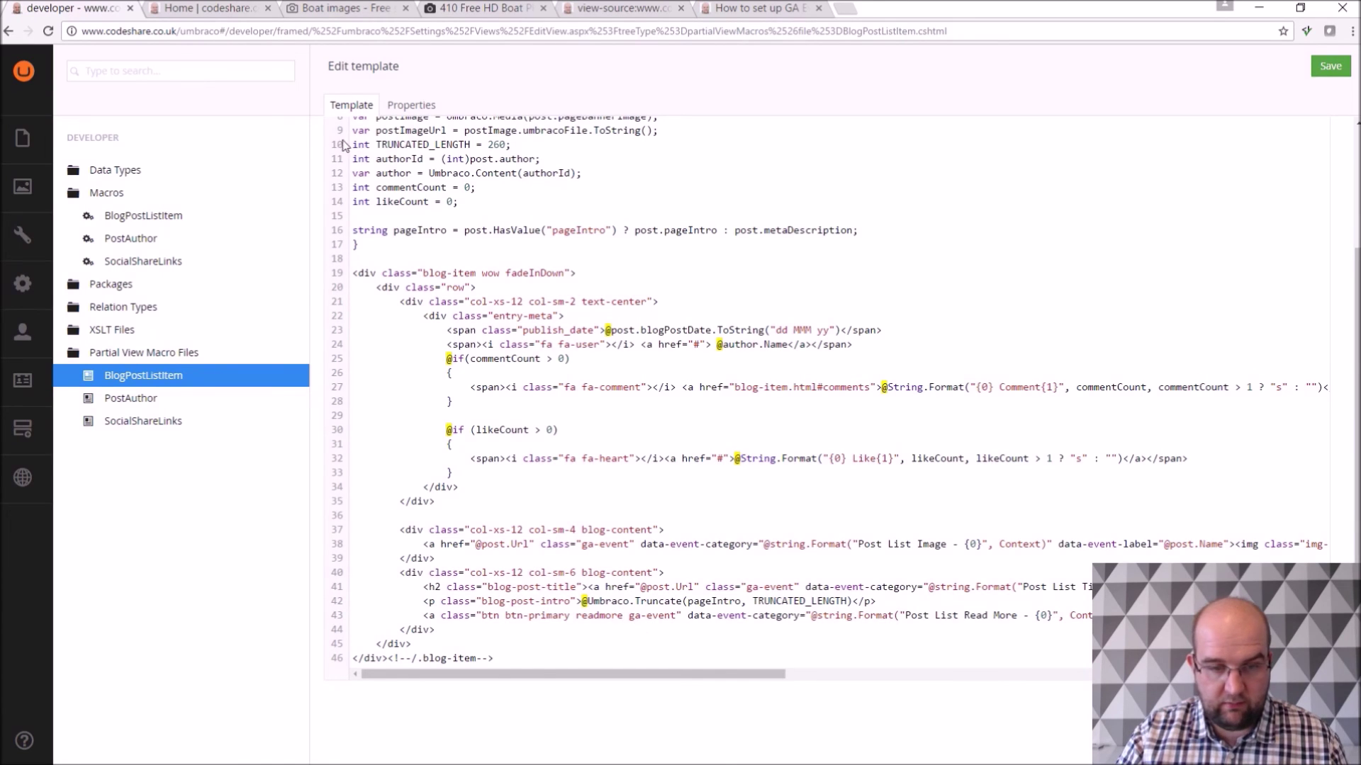
left_click(217, 11)
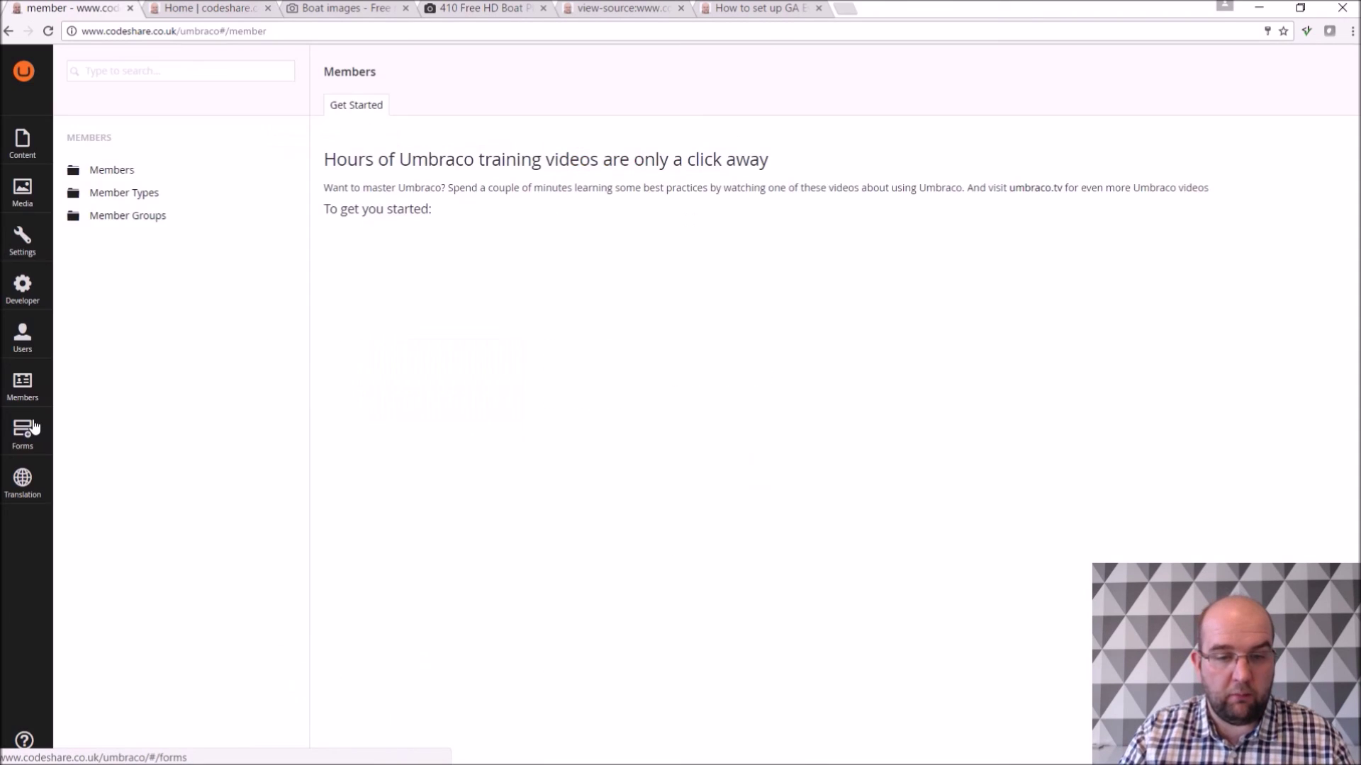
Open the backoffice Forms section showing the Umbraco Forms install offer and intro video
left_click(23, 428)
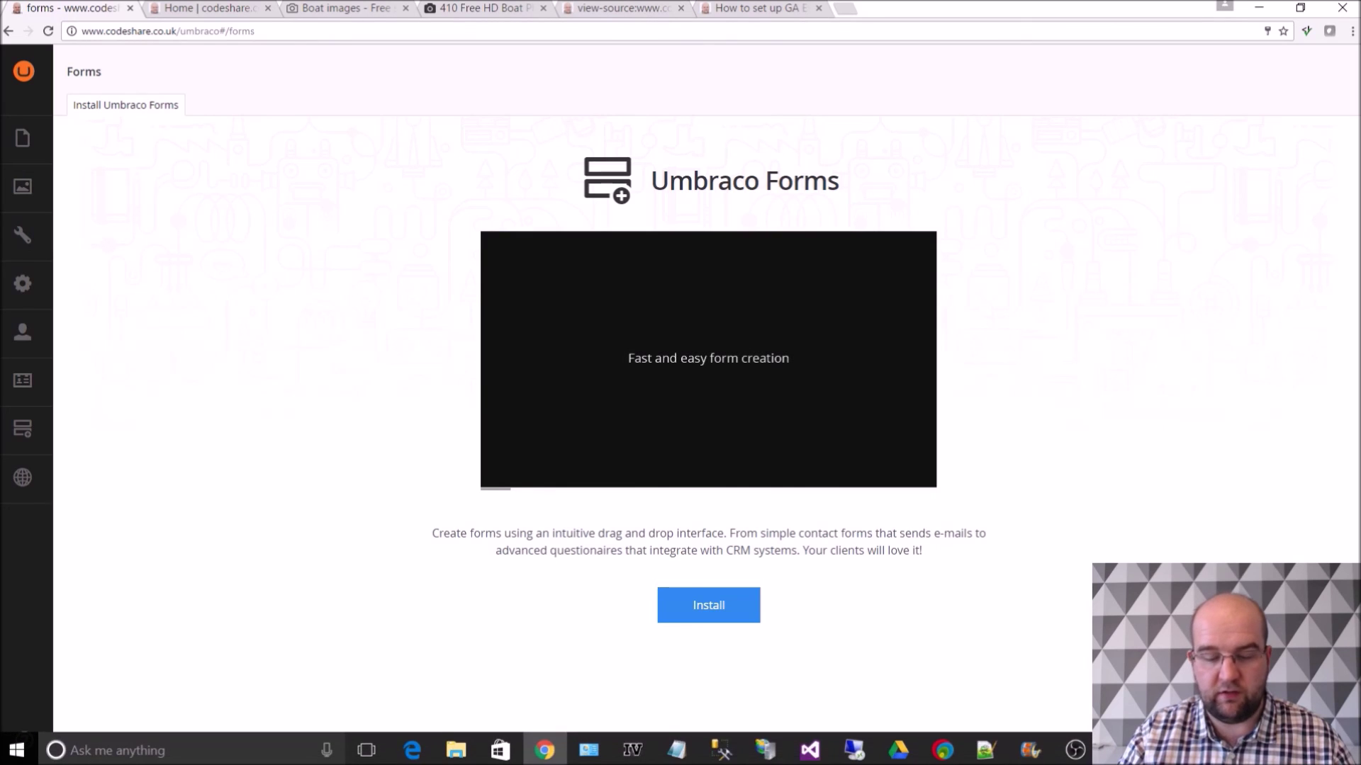
Return to the Content section's Get Started dashboard with Root and Recycle Bin
left_click(23, 138)
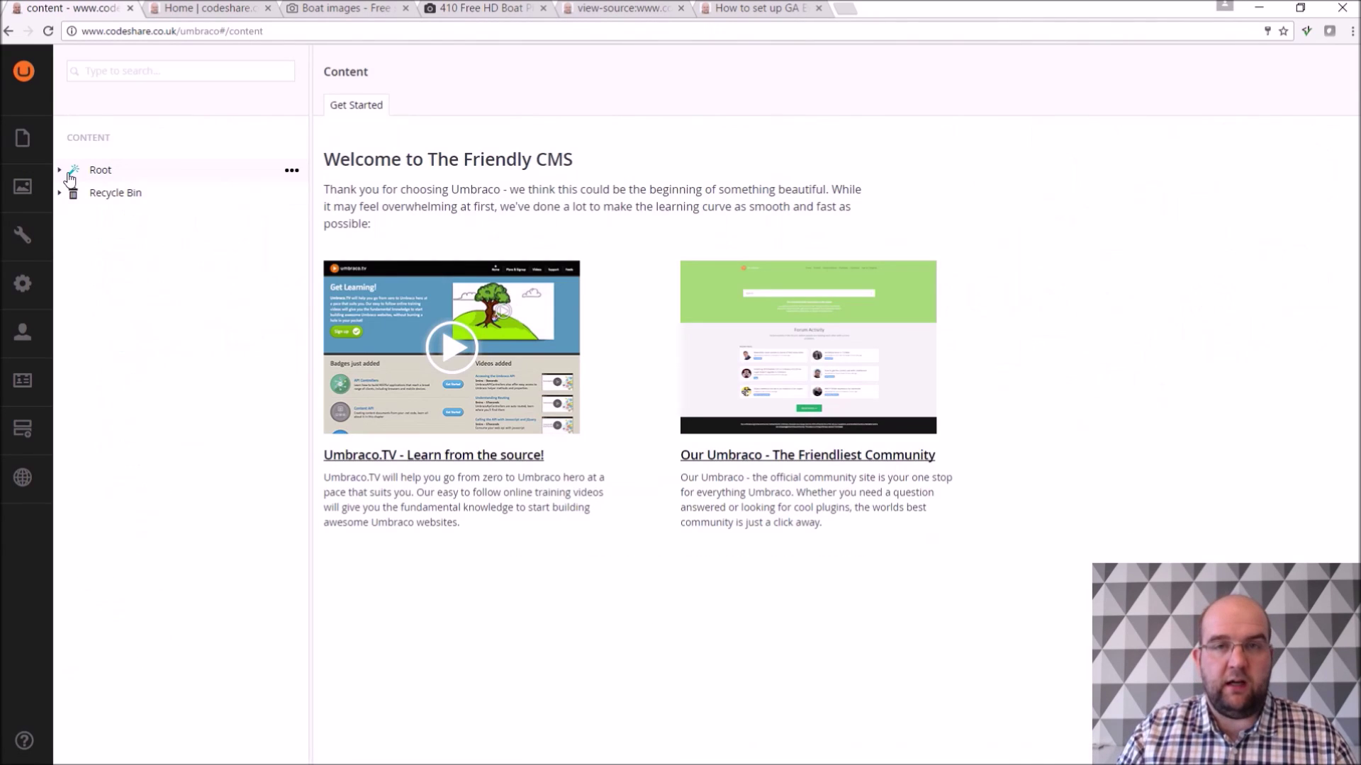